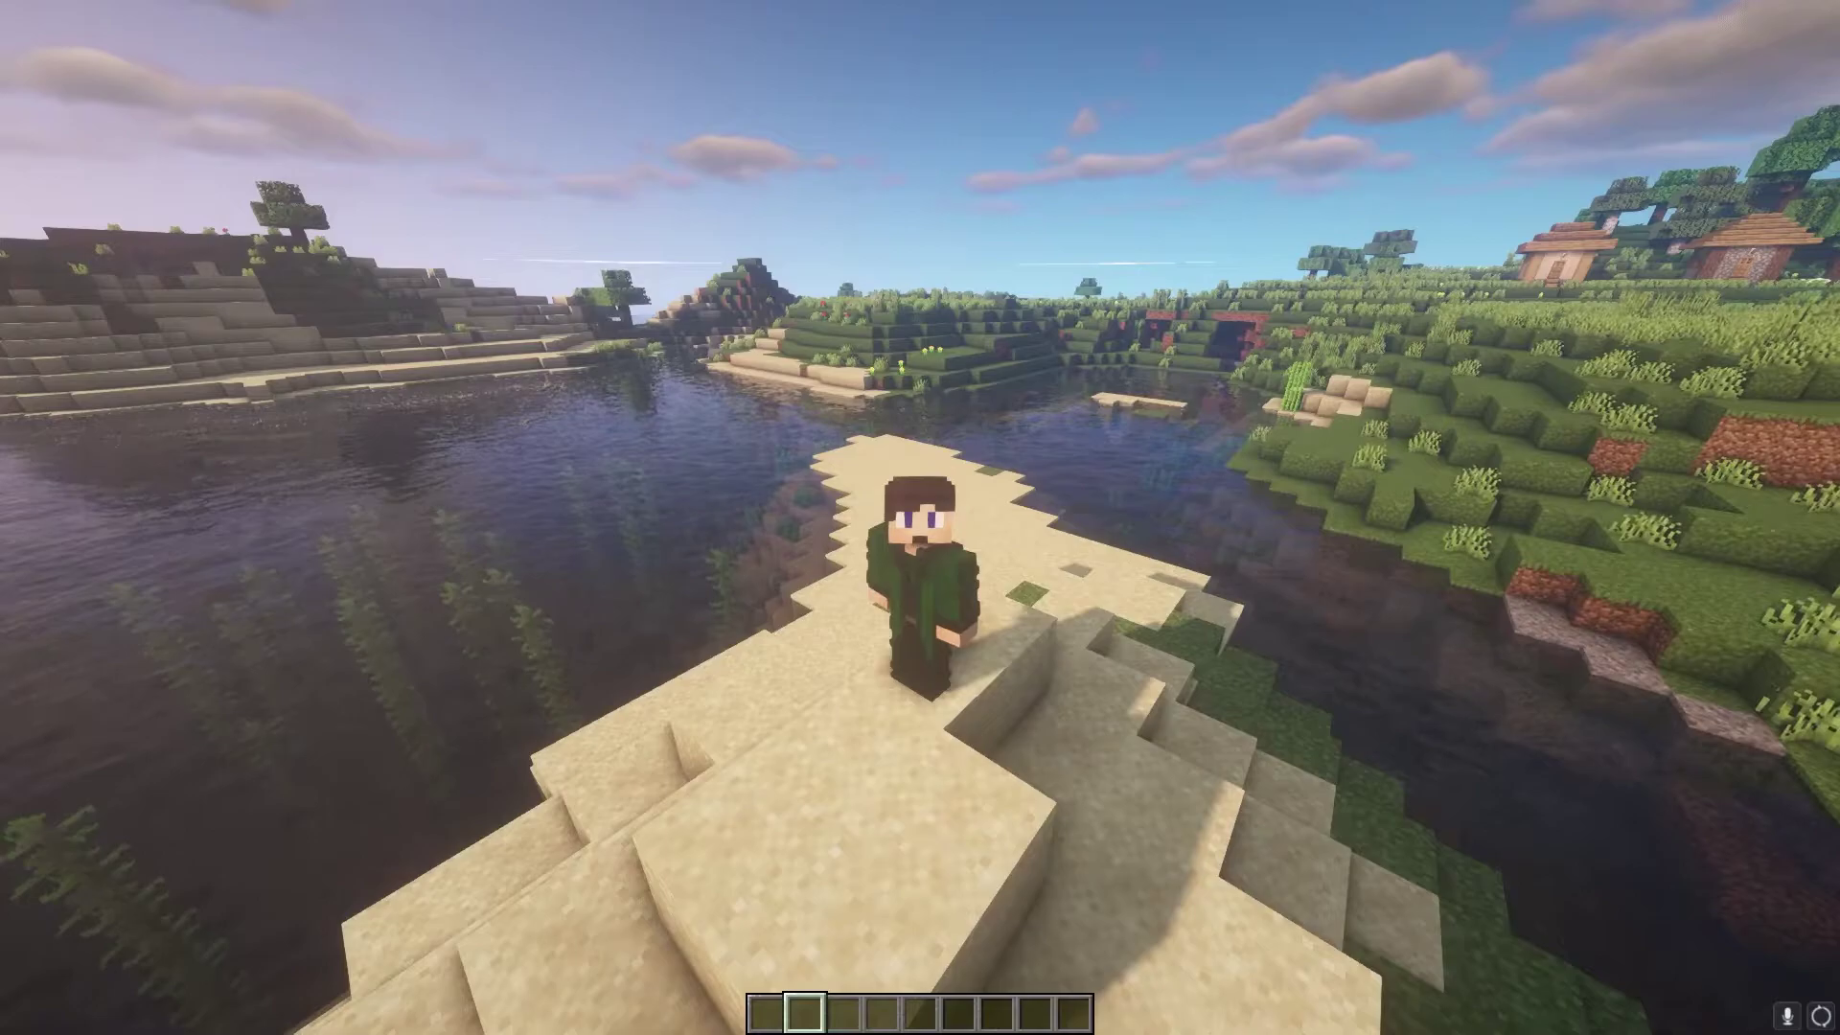
# Send /papi ecloud download Essentials in Minecraft chat after removing the extra leading slash.
pyautogui.press('/')
pyautogui.write('/papi ecloud download Essentials')
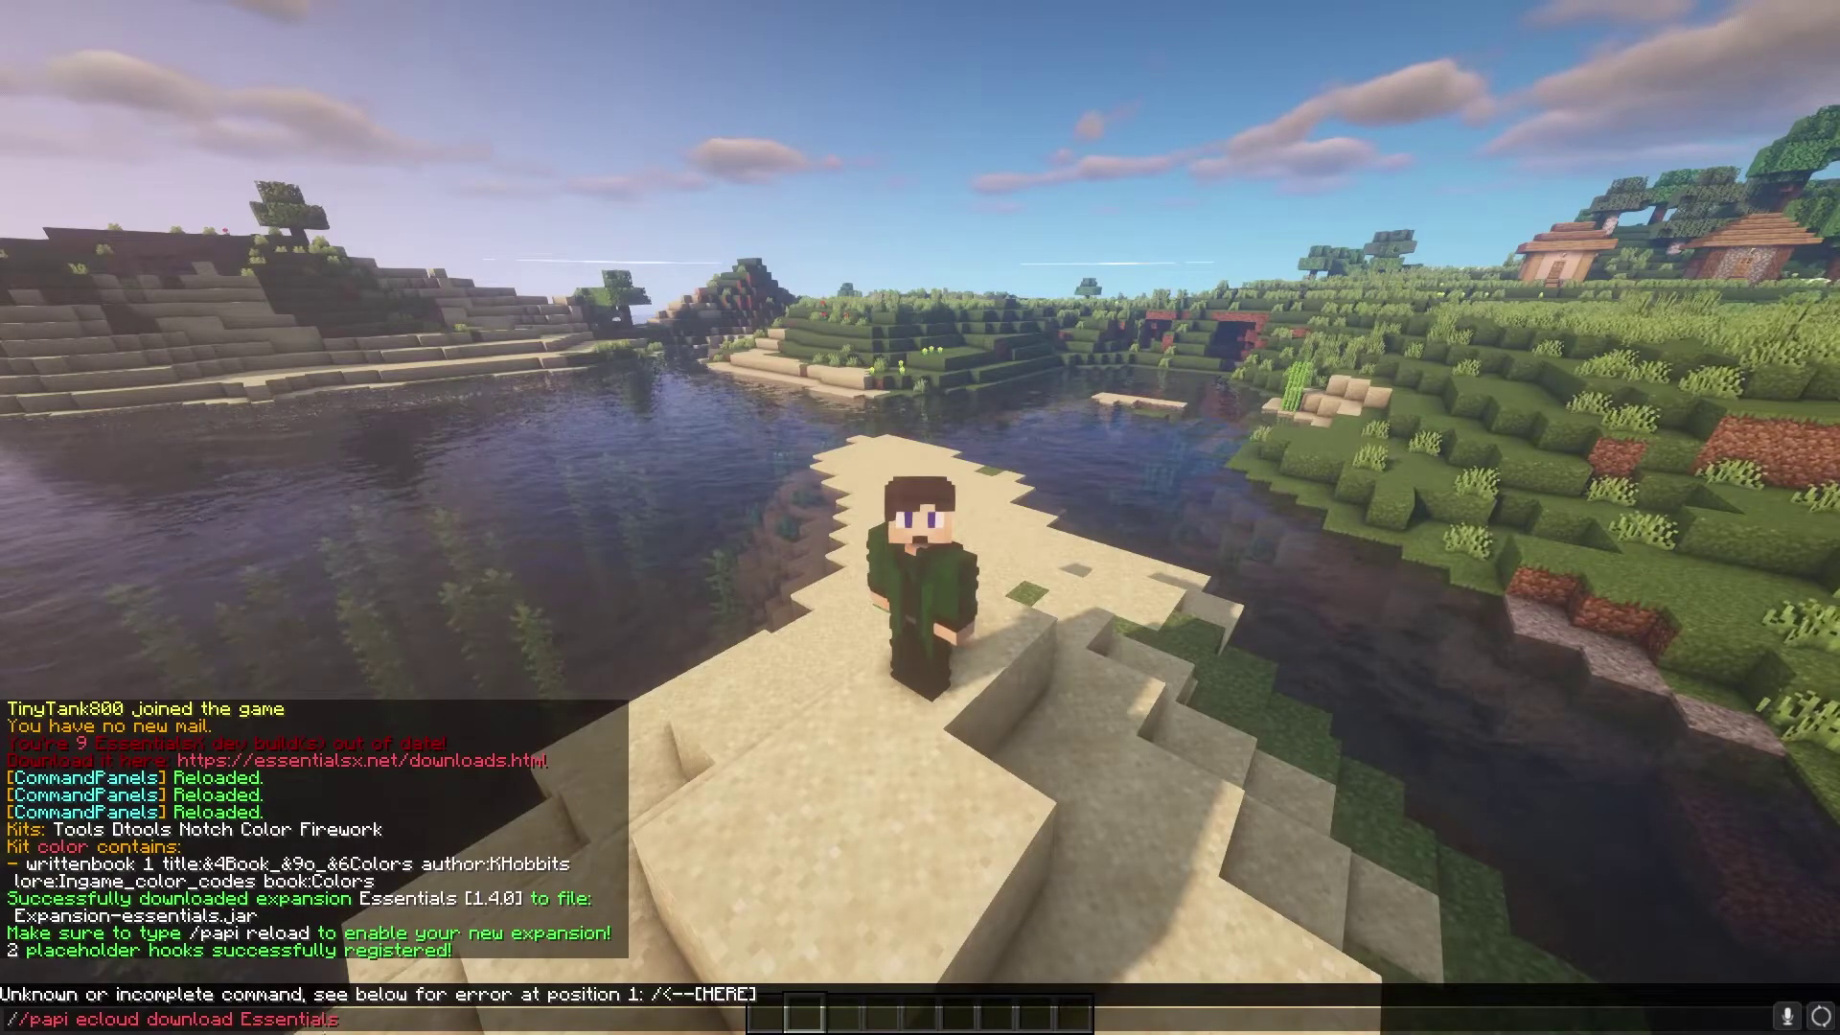
pyautogui.press('Home')
pyautogui.press('Delete')
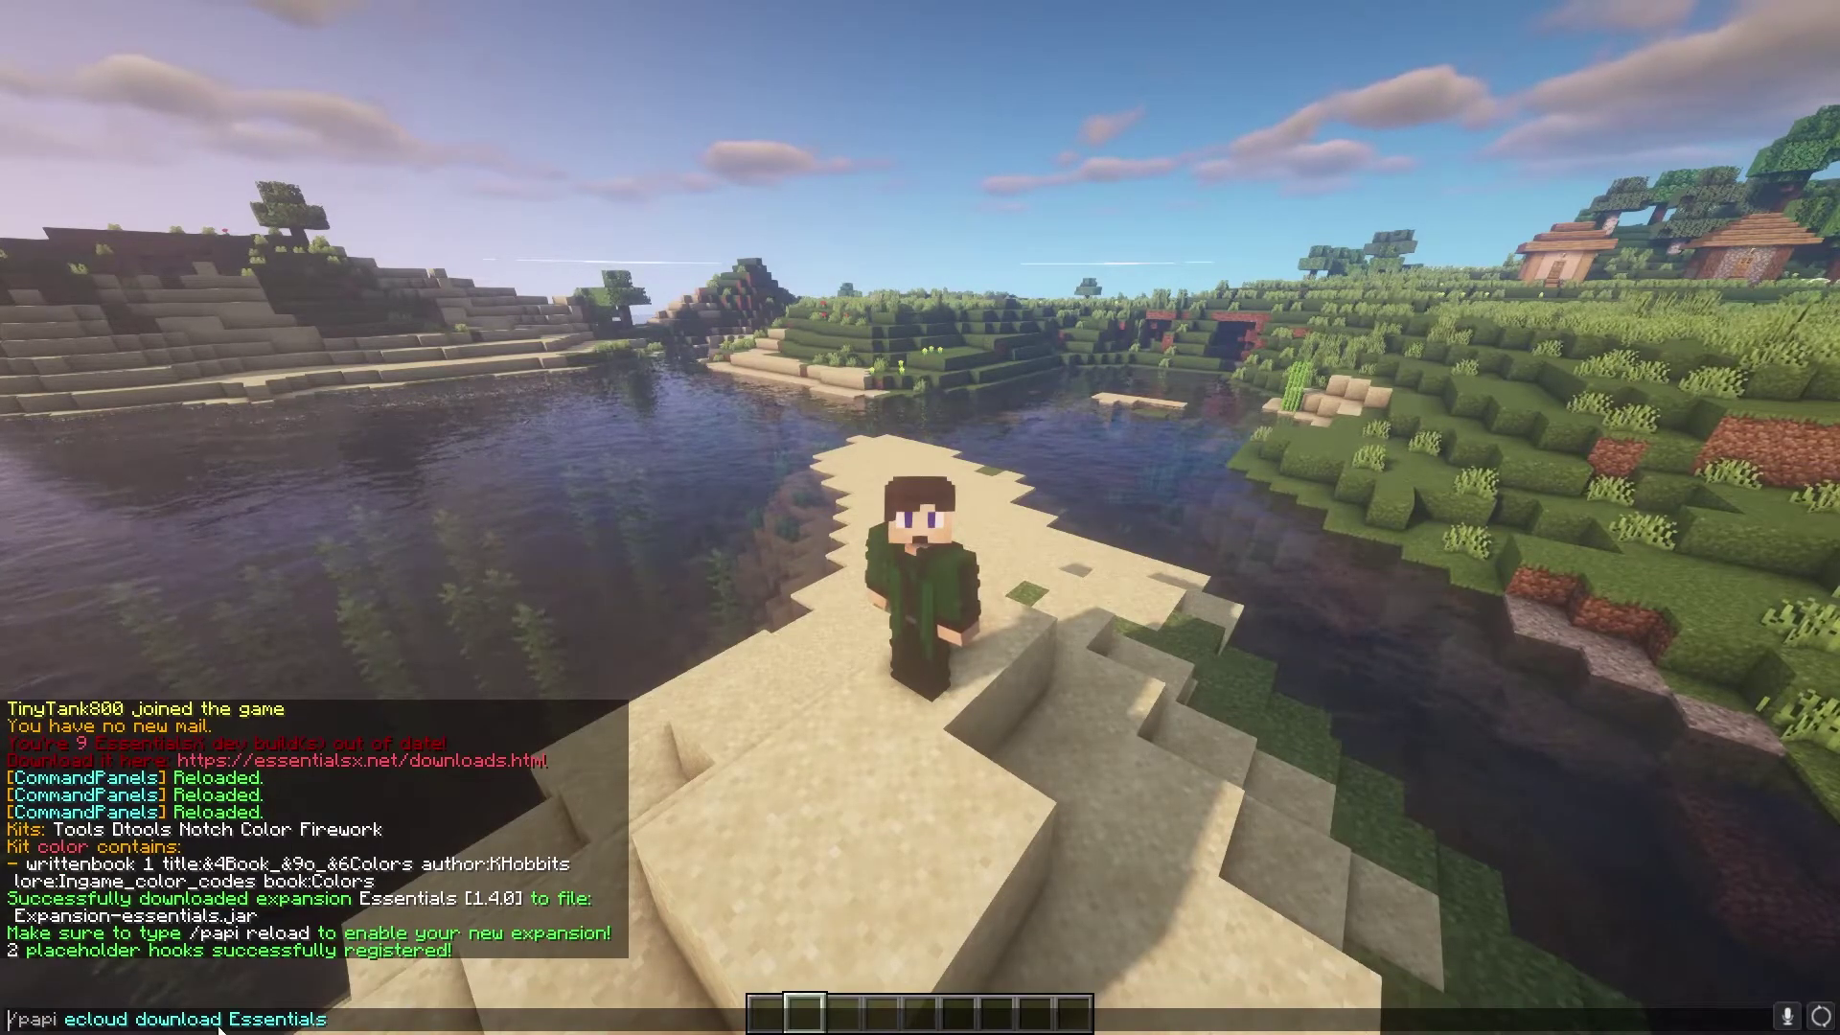
pyautogui.click(353, 1028)
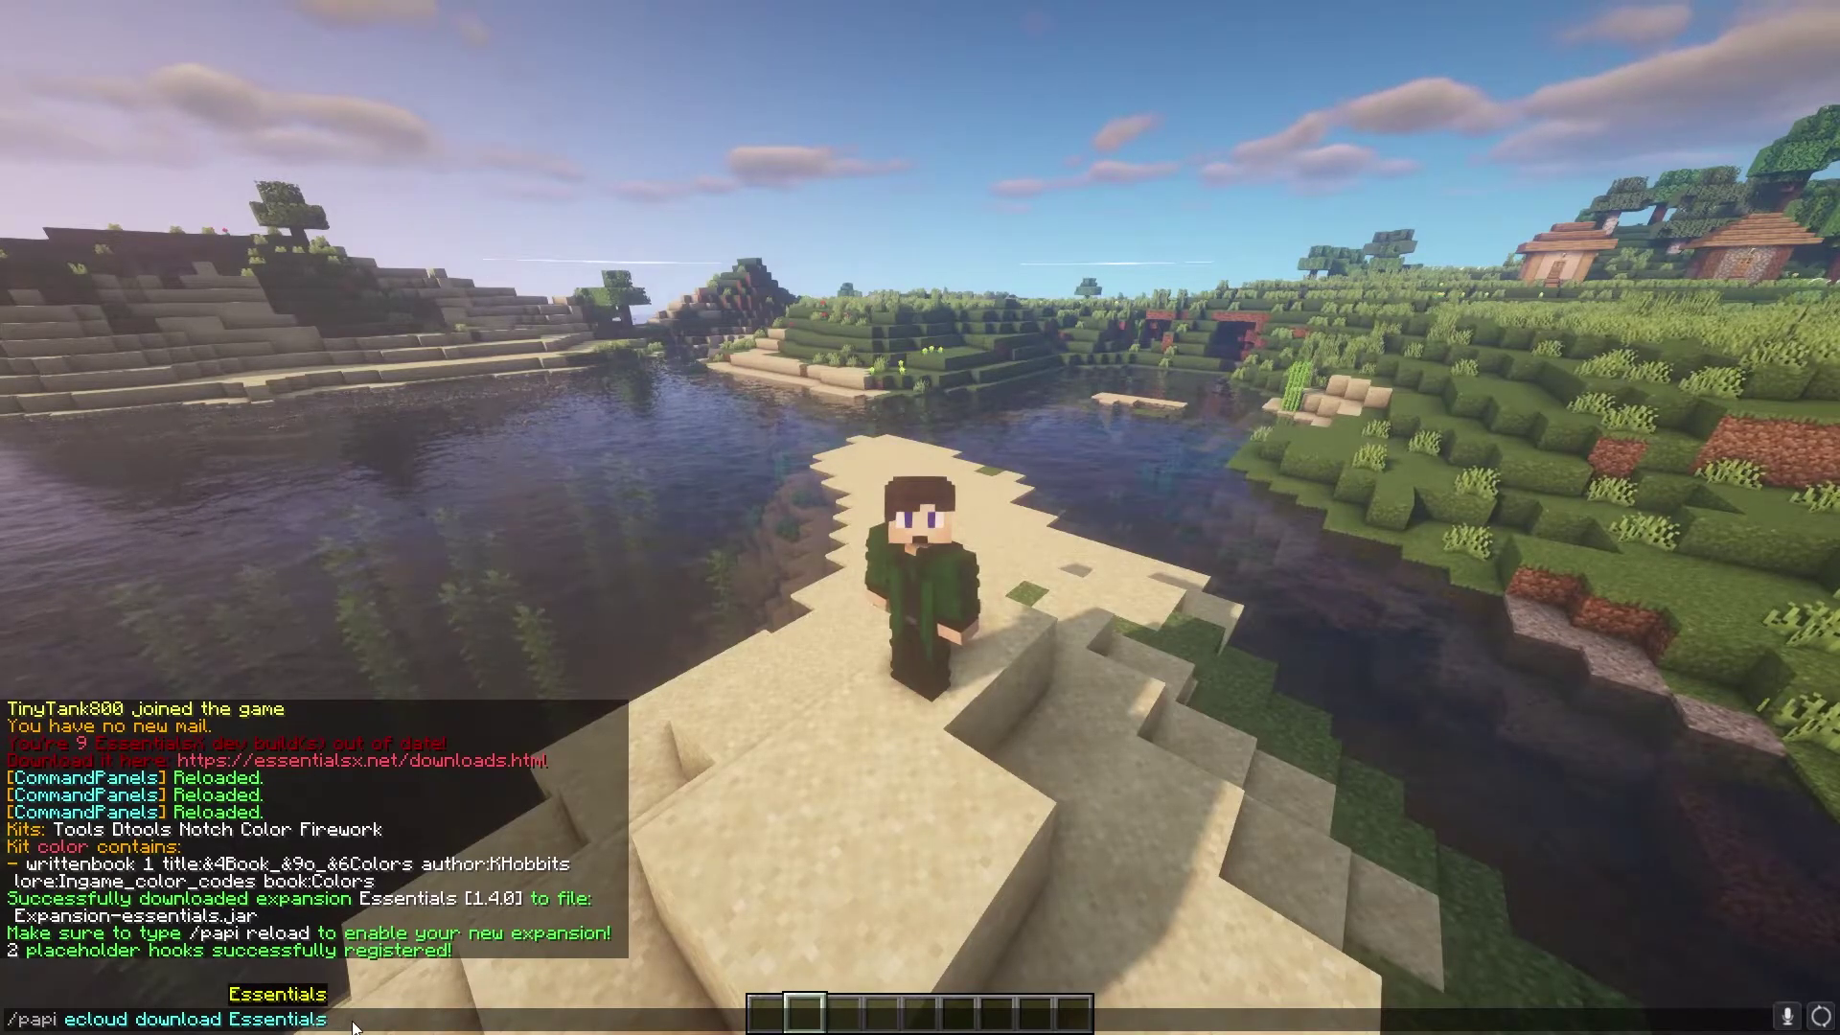
pyautogui.press('Return')
# Run /papi reload so the Essentials placeholder hooks register.
pyautogui.press('/')
pyautogui.write('papi')
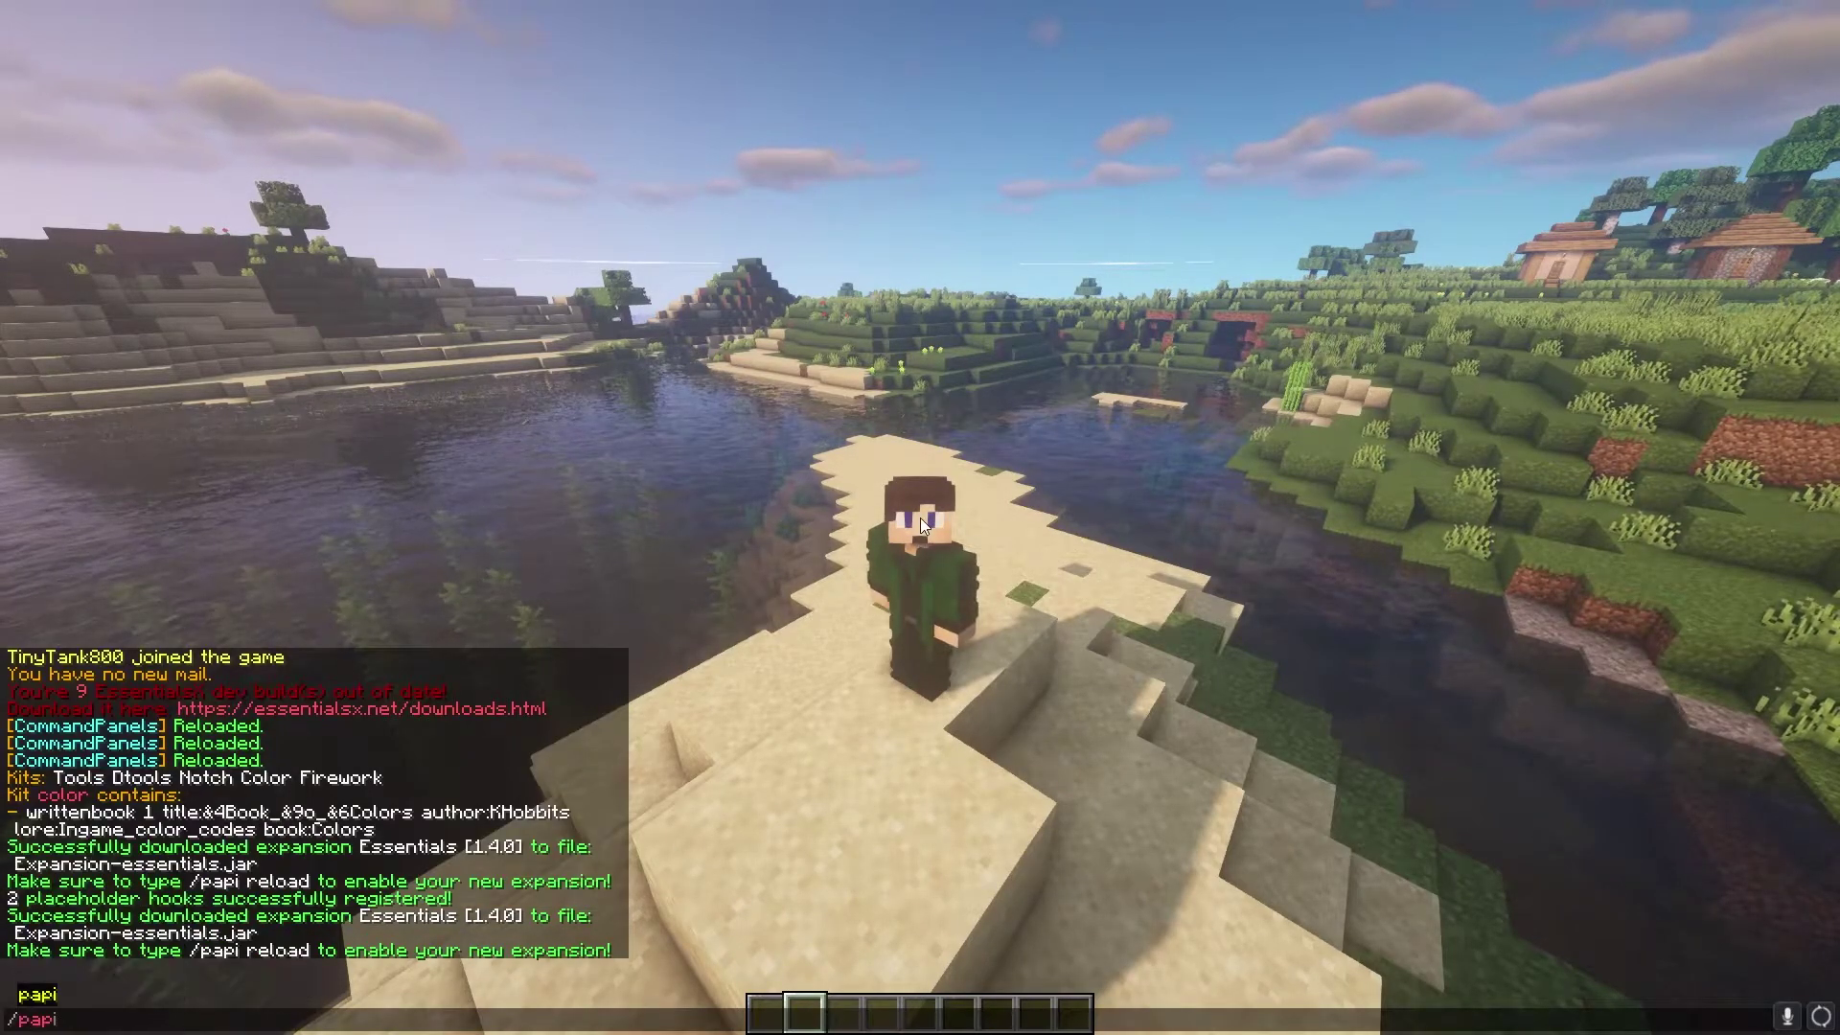
pyautogui.write(' reload')
pyautogui.press('Return')
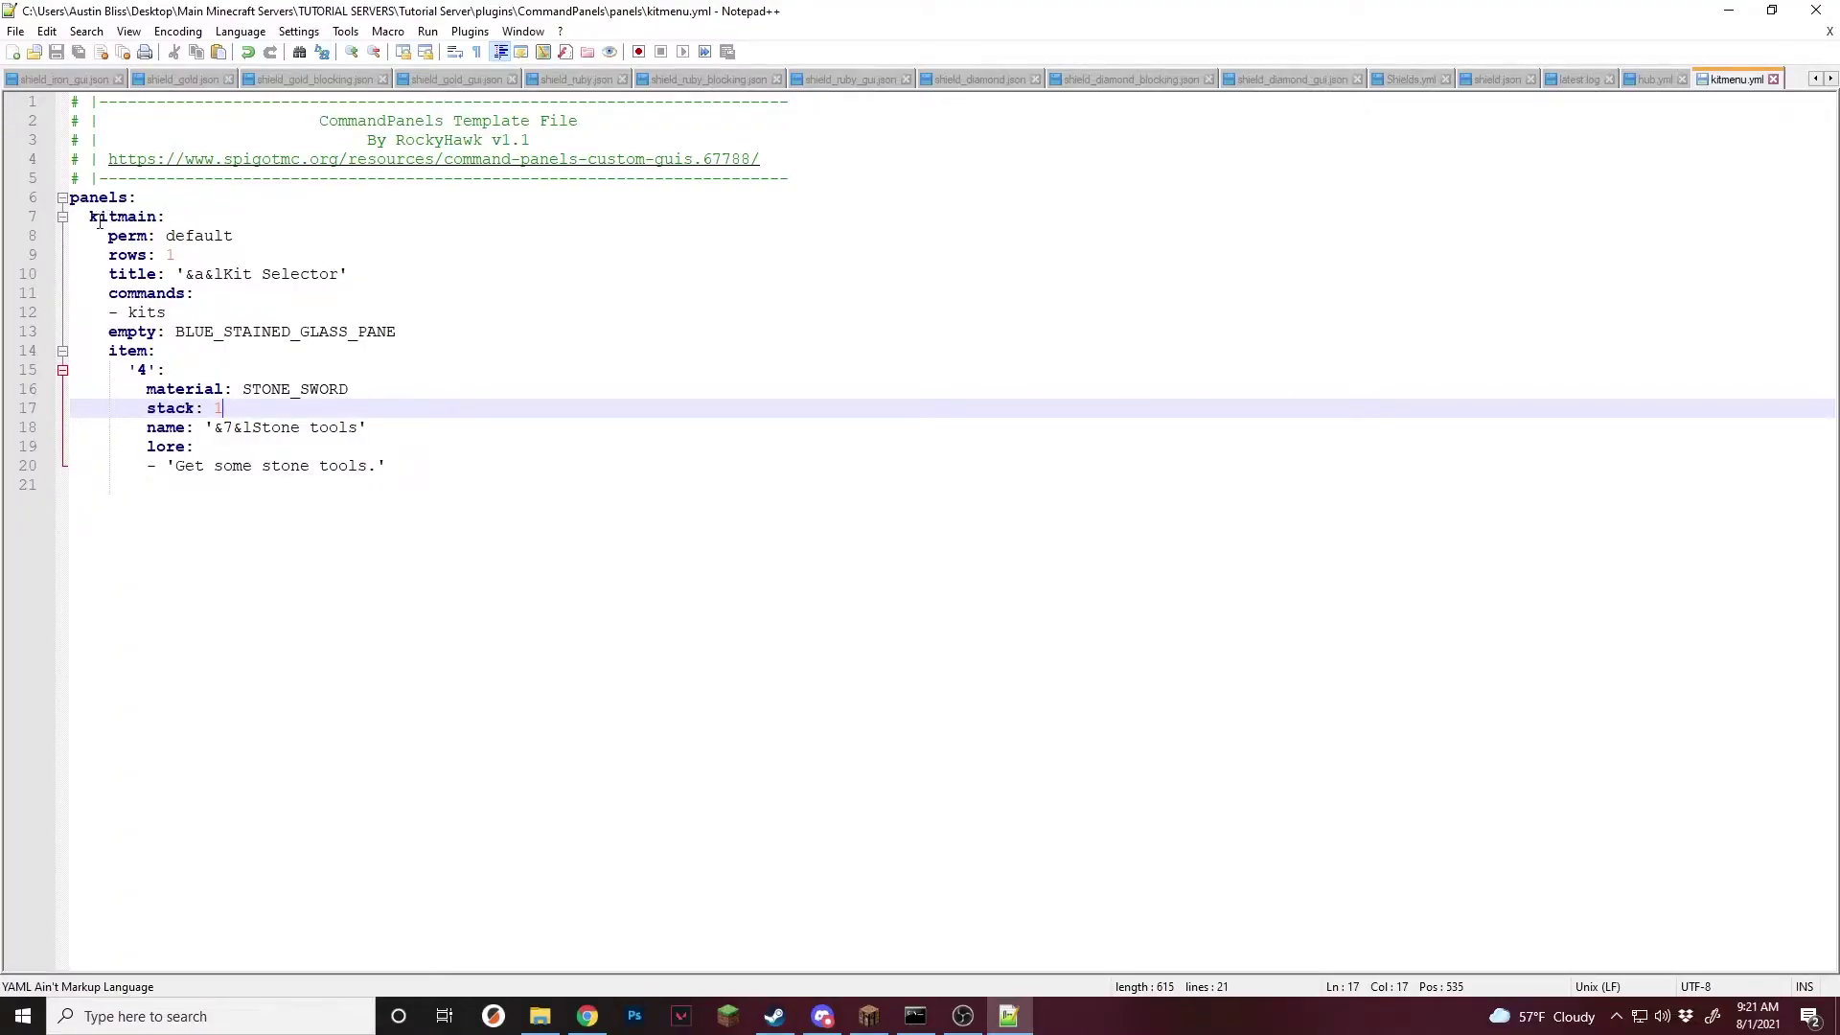
# Review the kitmain panel's Kit Selector title, kits command and STONE_SWORD 'Stone tools' item, ending on its lore line.
pyautogui.moveTo(88, 217); pyautogui.dragTo(157, 217)
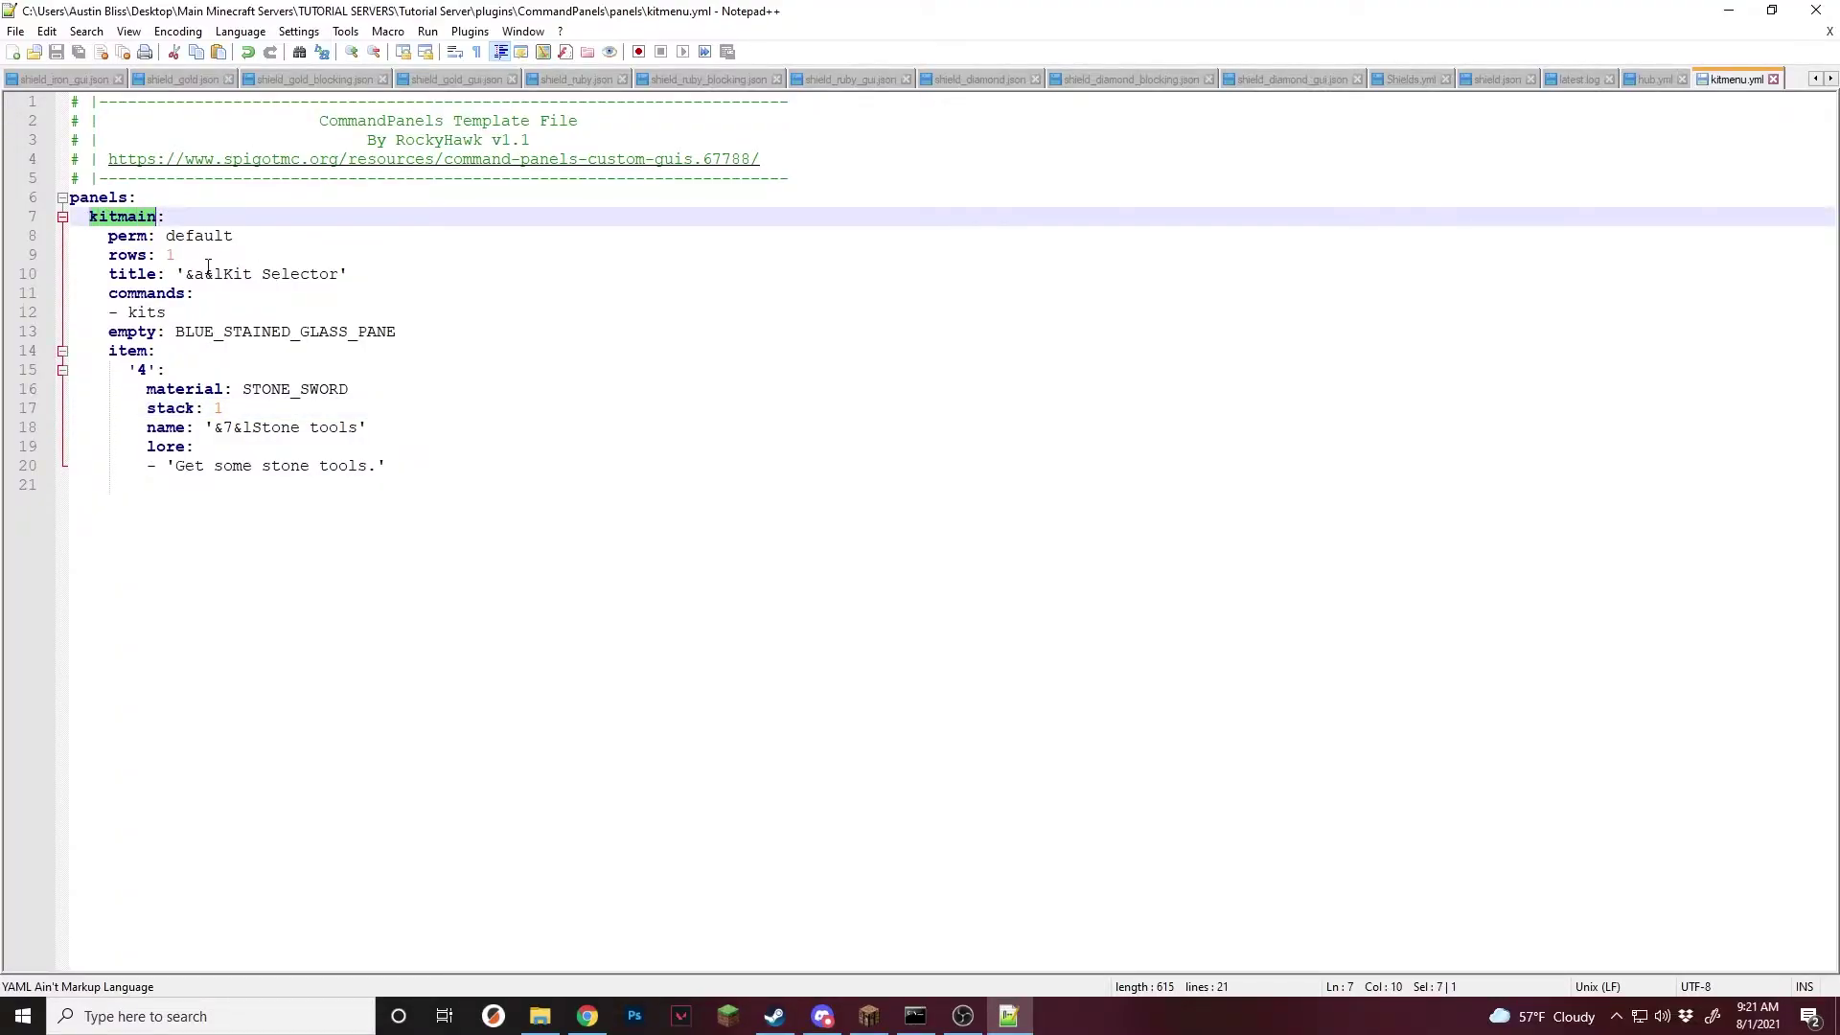
pyautogui.moveTo(208, 273); pyautogui.dragTo(329, 275)
pyautogui.click(186, 313)
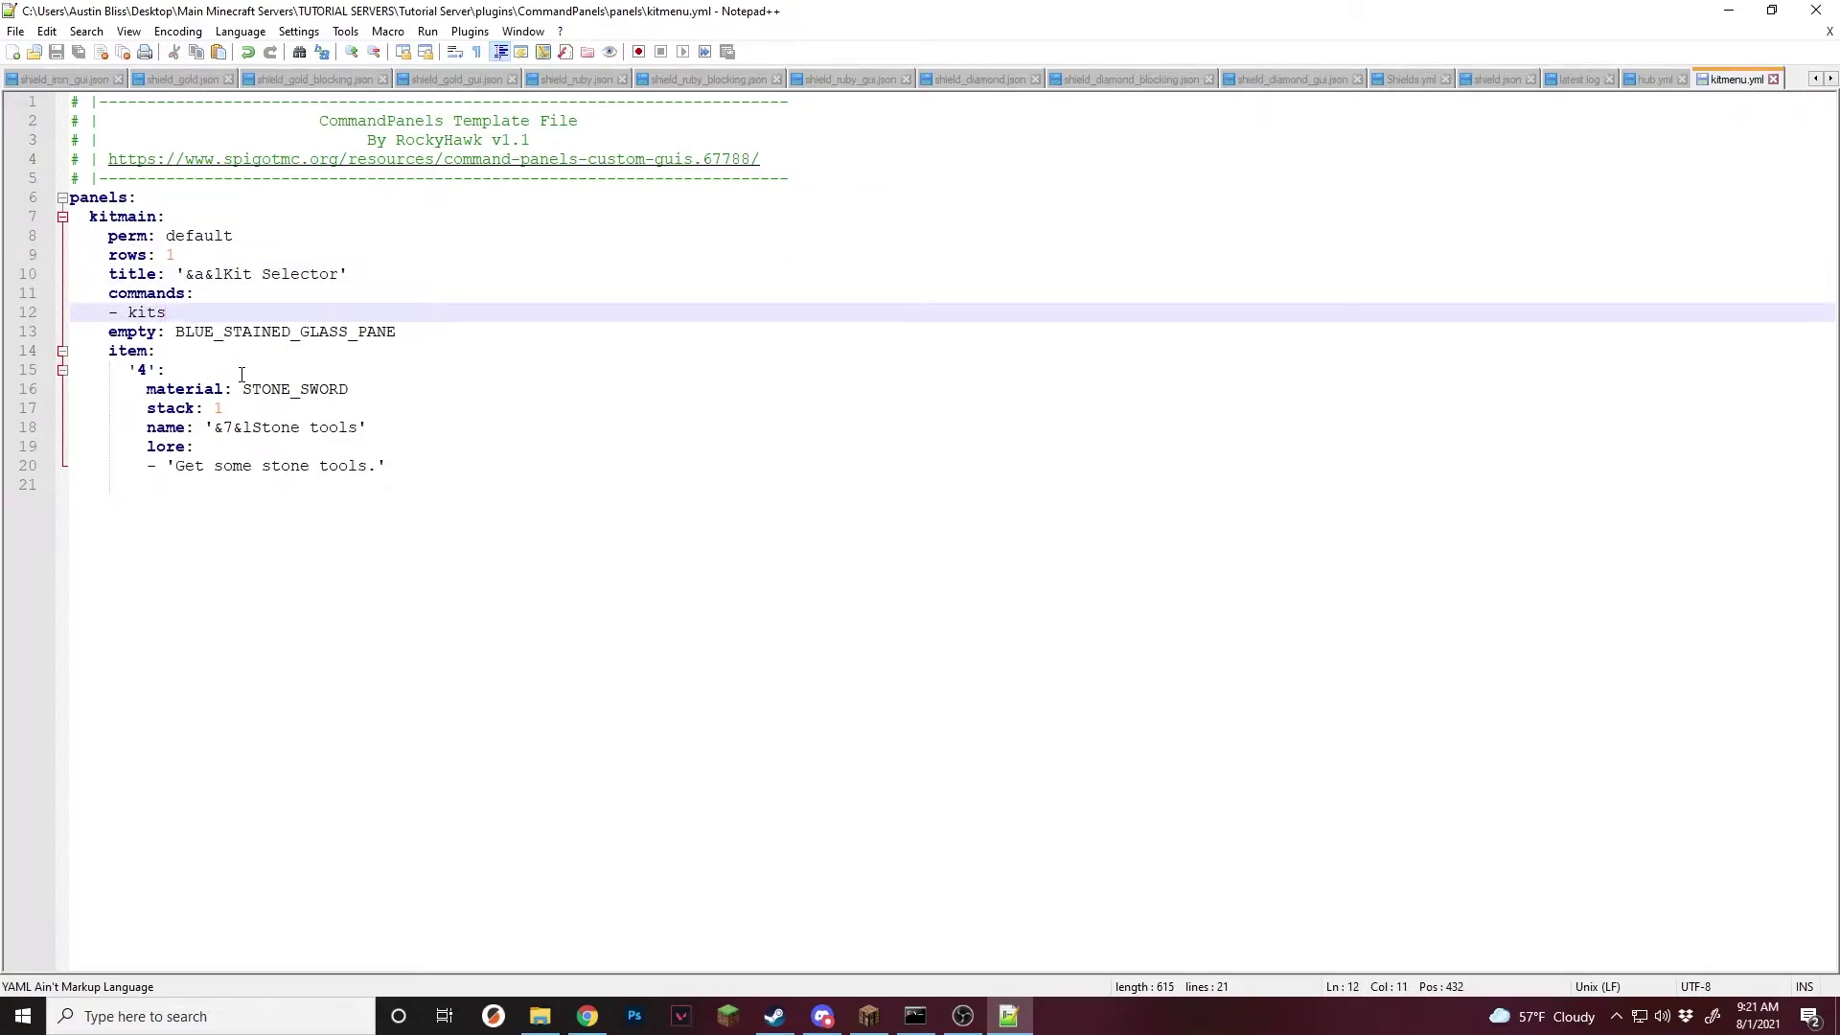
pyautogui.click(371, 392)
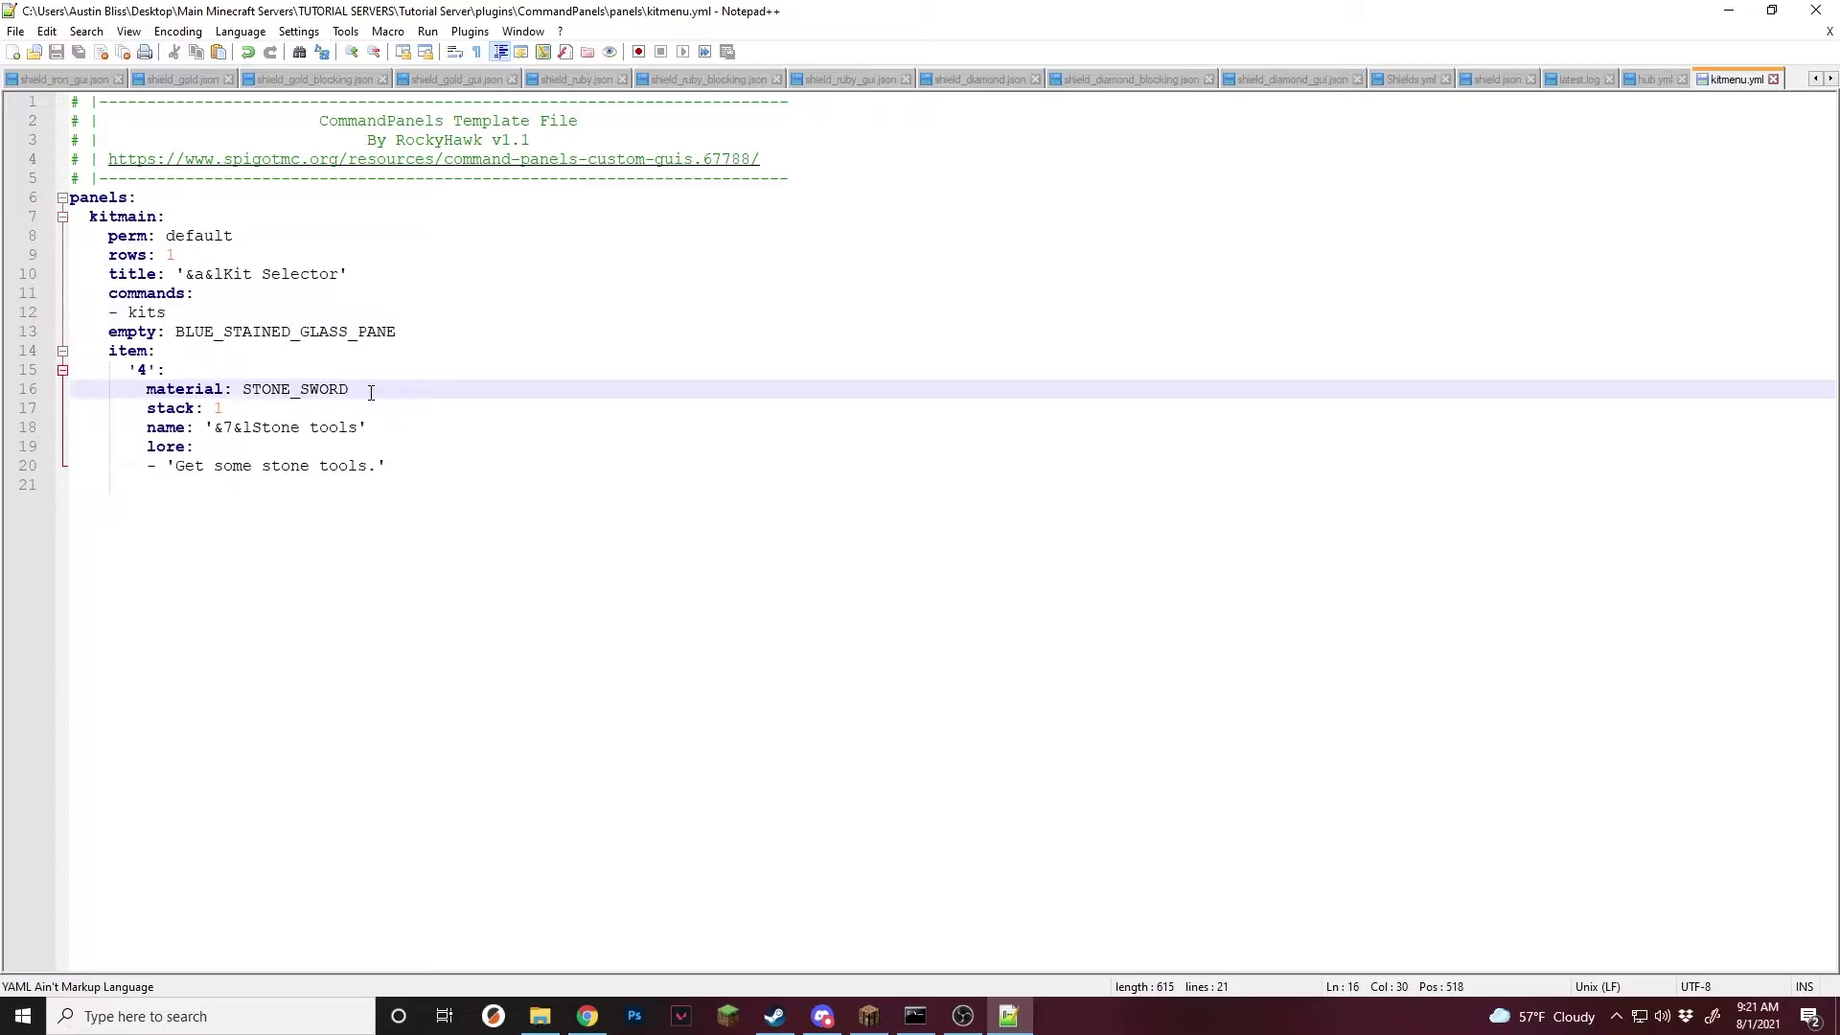
pyautogui.click(339, 427)
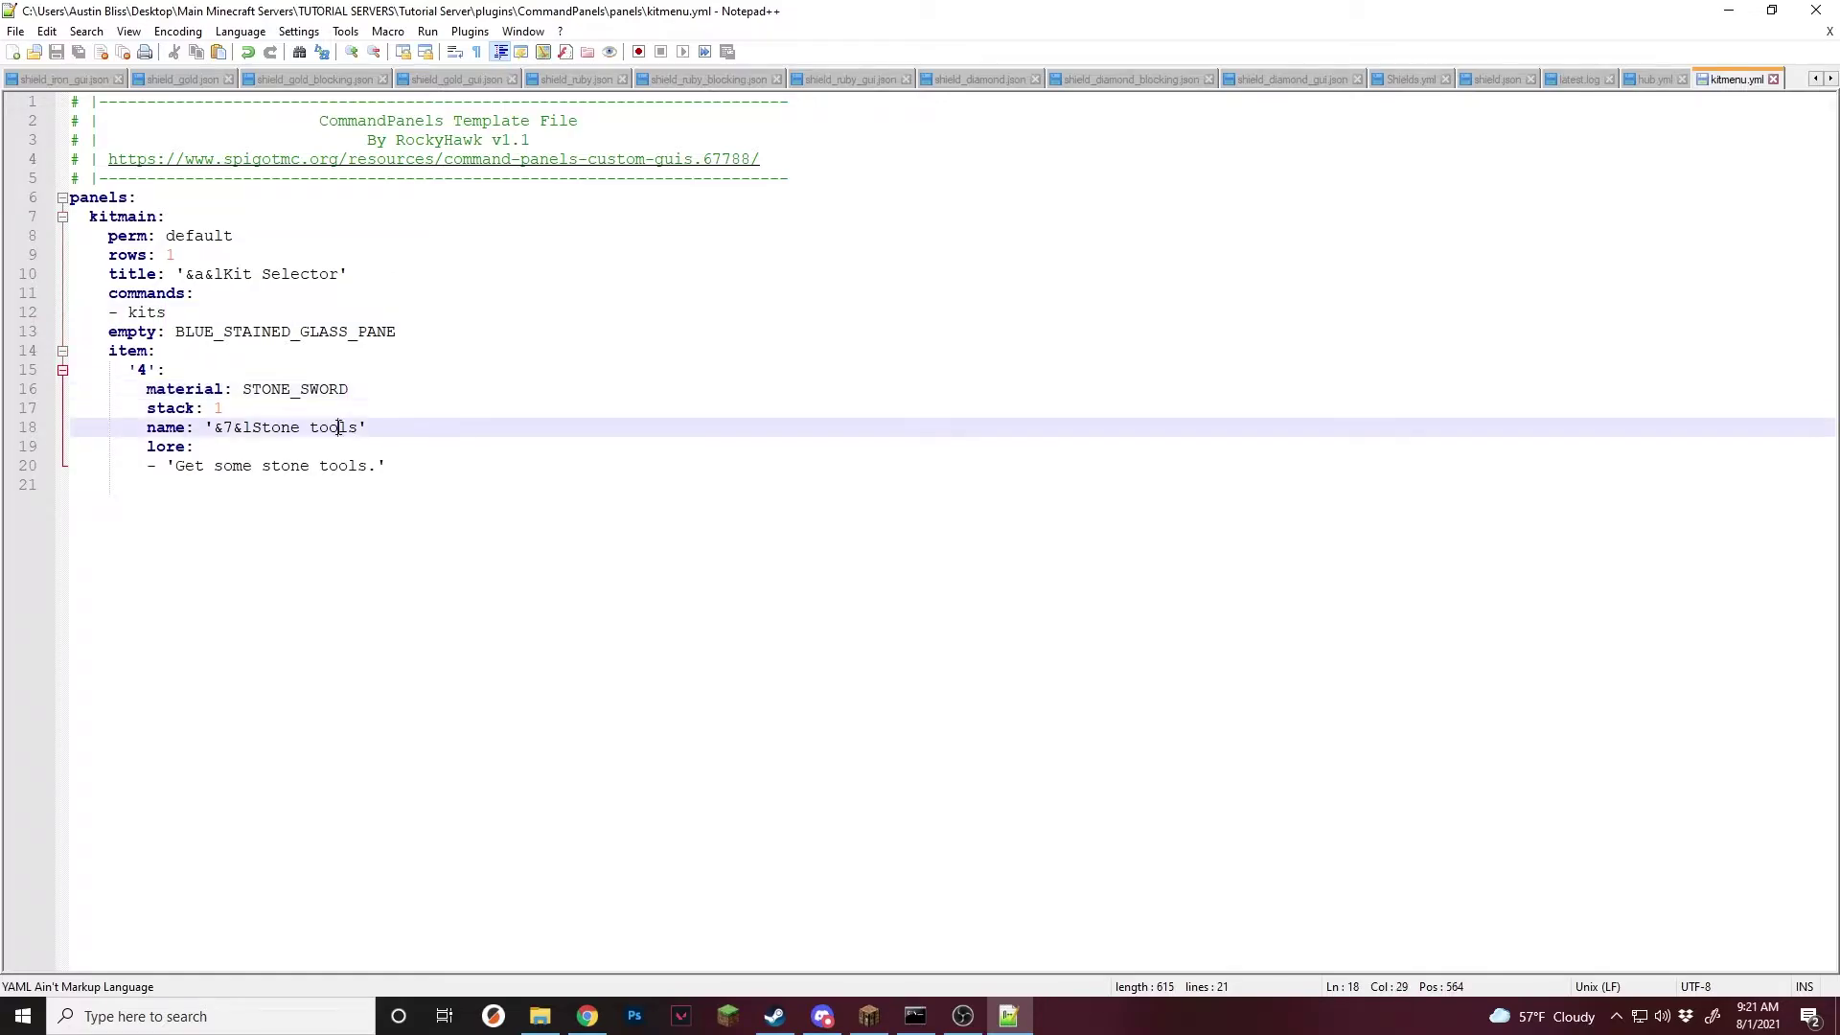
pyautogui.moveTo(172, 465); pyautogui.dragTo(382, 457)
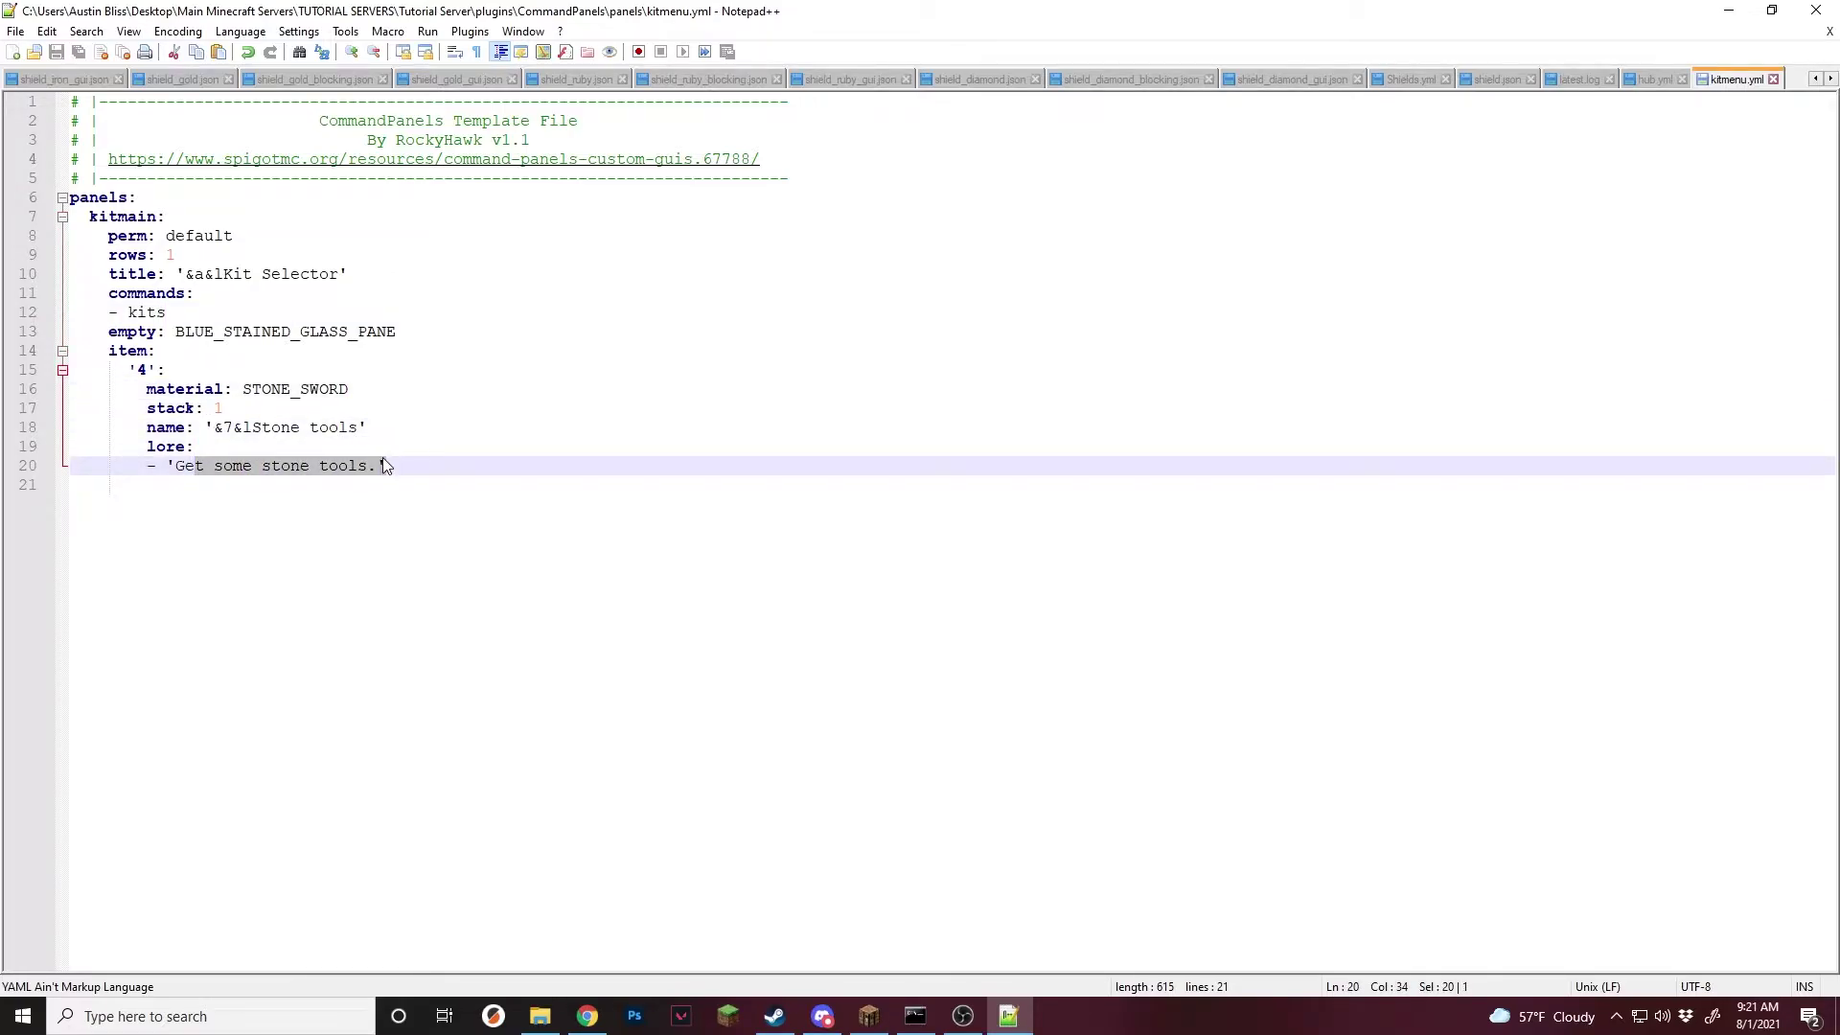
pyautogui.click(430, 470)
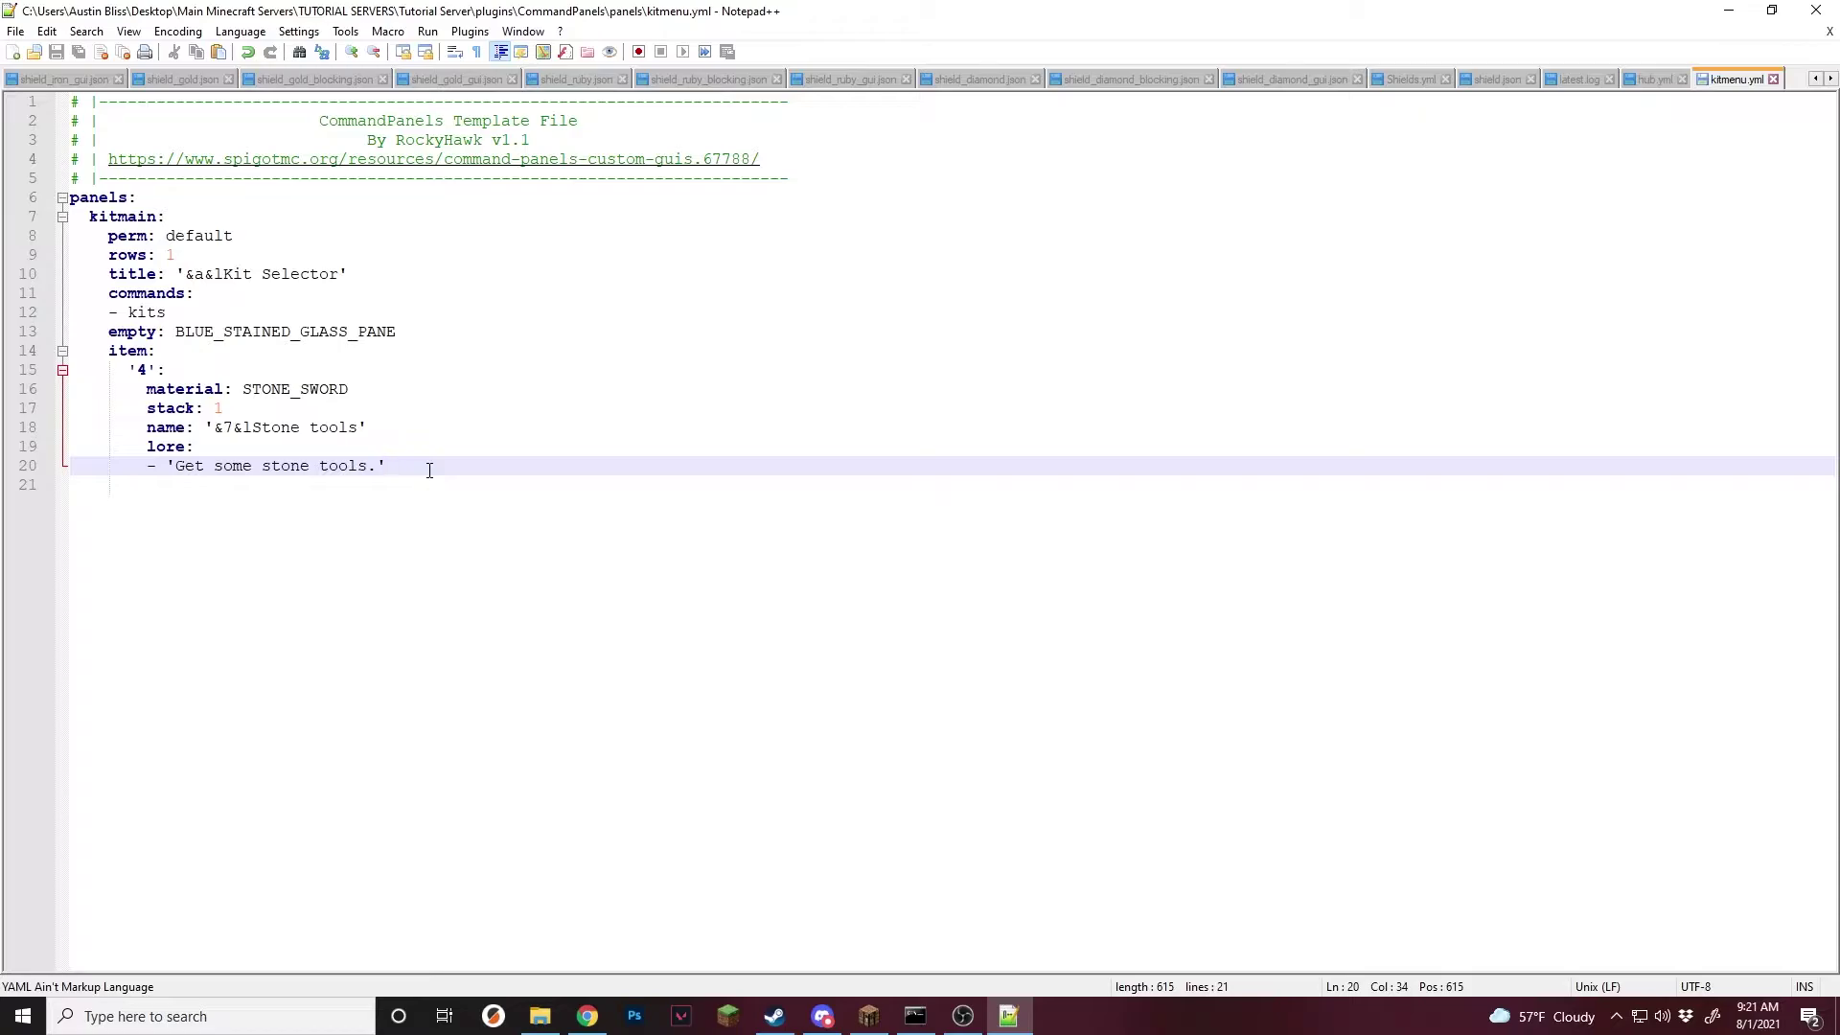
# Add a hasperm: block under the Stone tools lore with an indented output: false line.
pyautogui.press('Return')
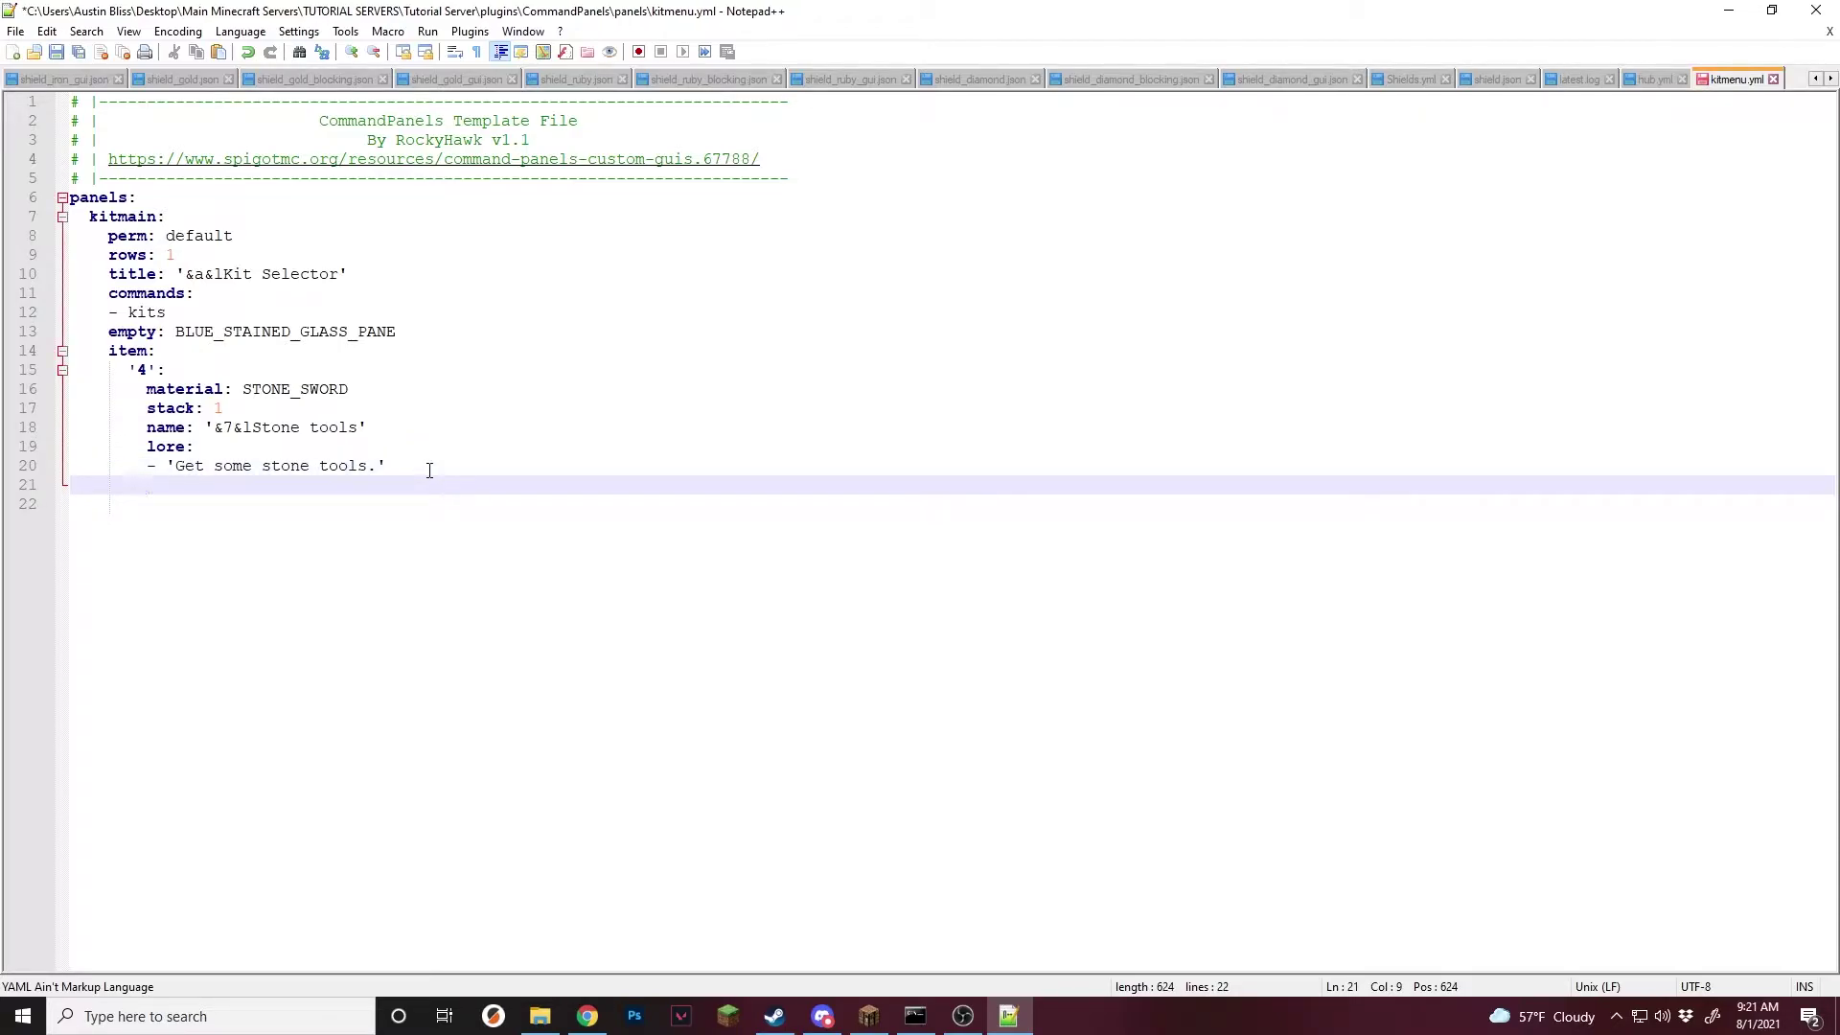
pyautogui.write('hasperm:')
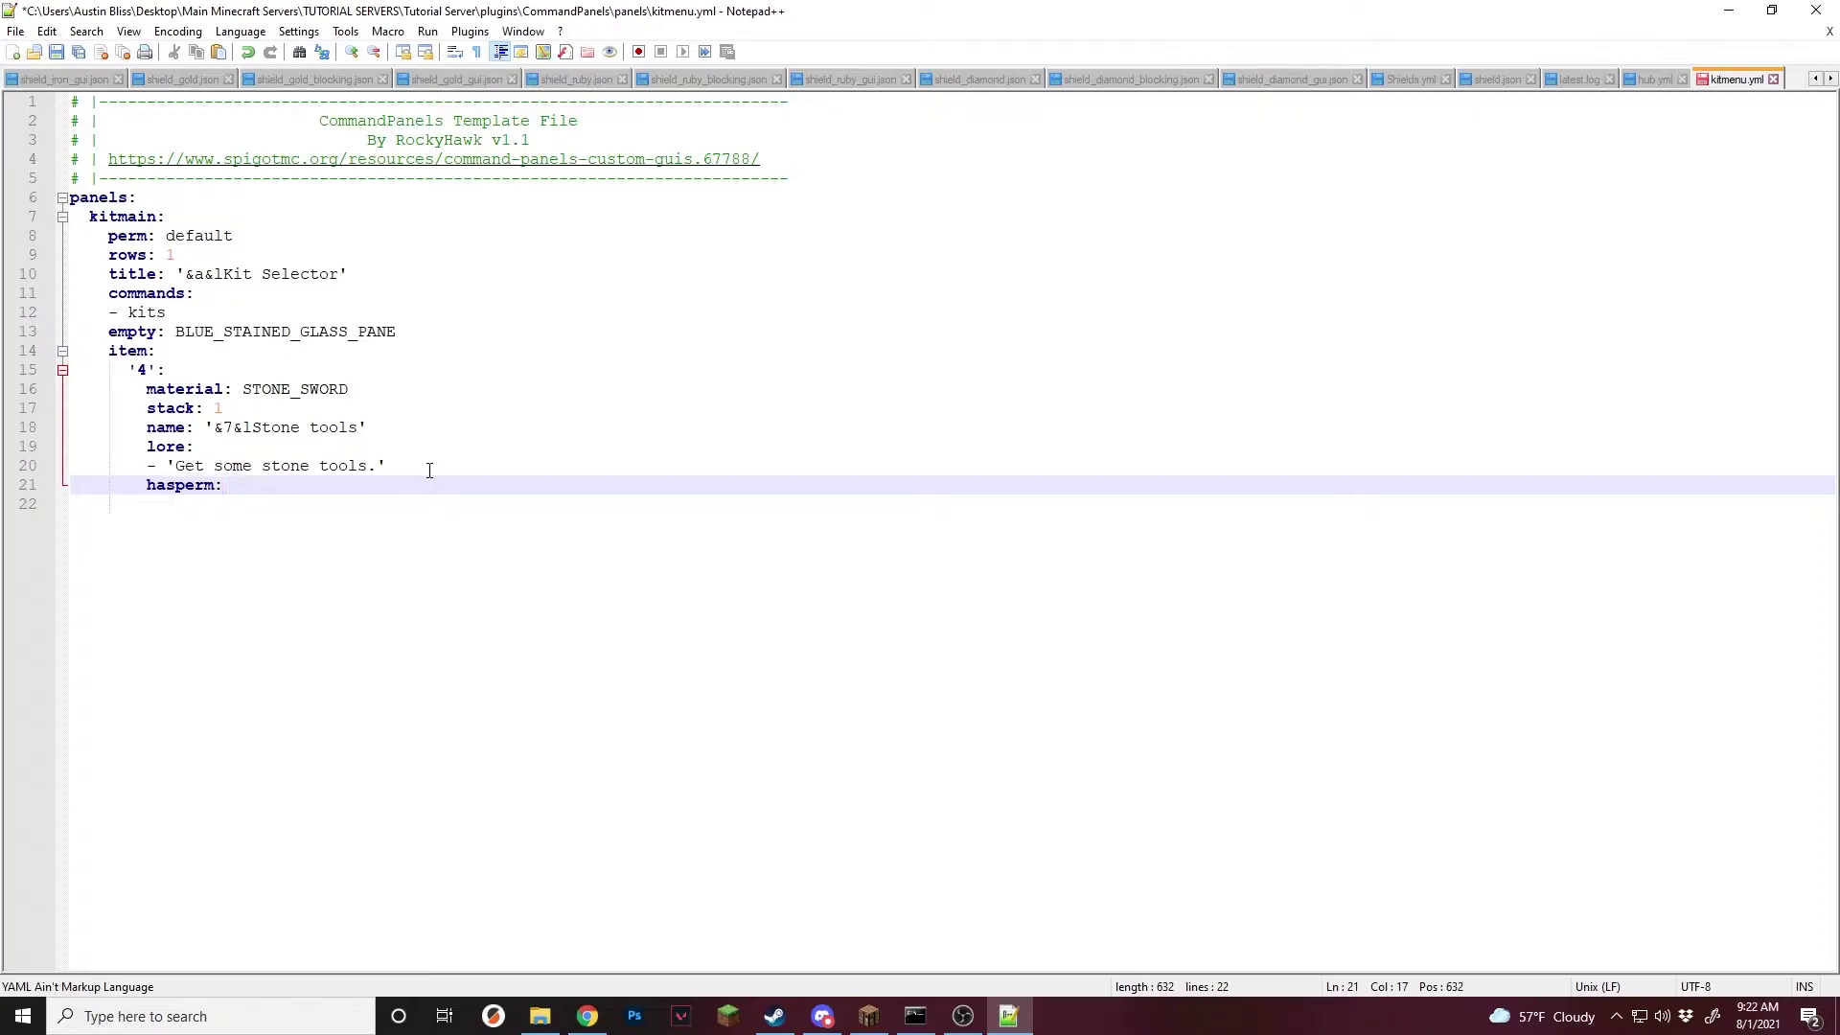
pyautogui.press('Return')
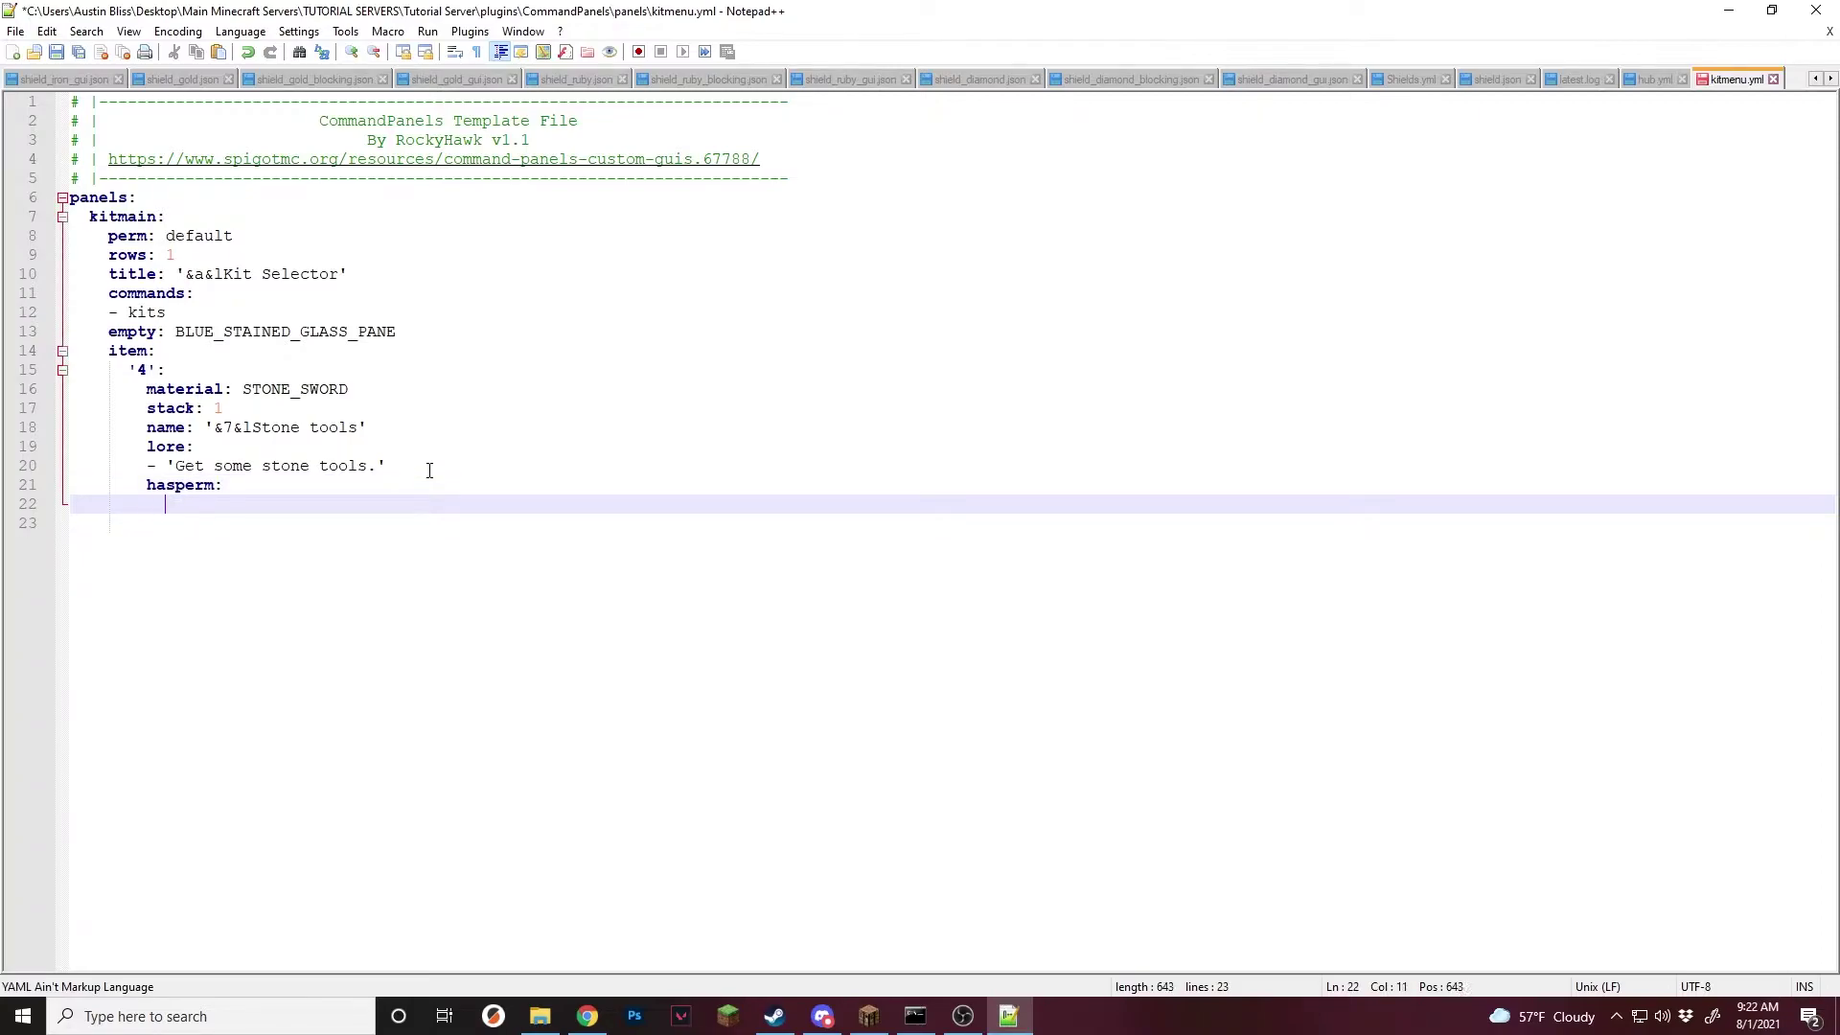
pyautogui.write('output: false')
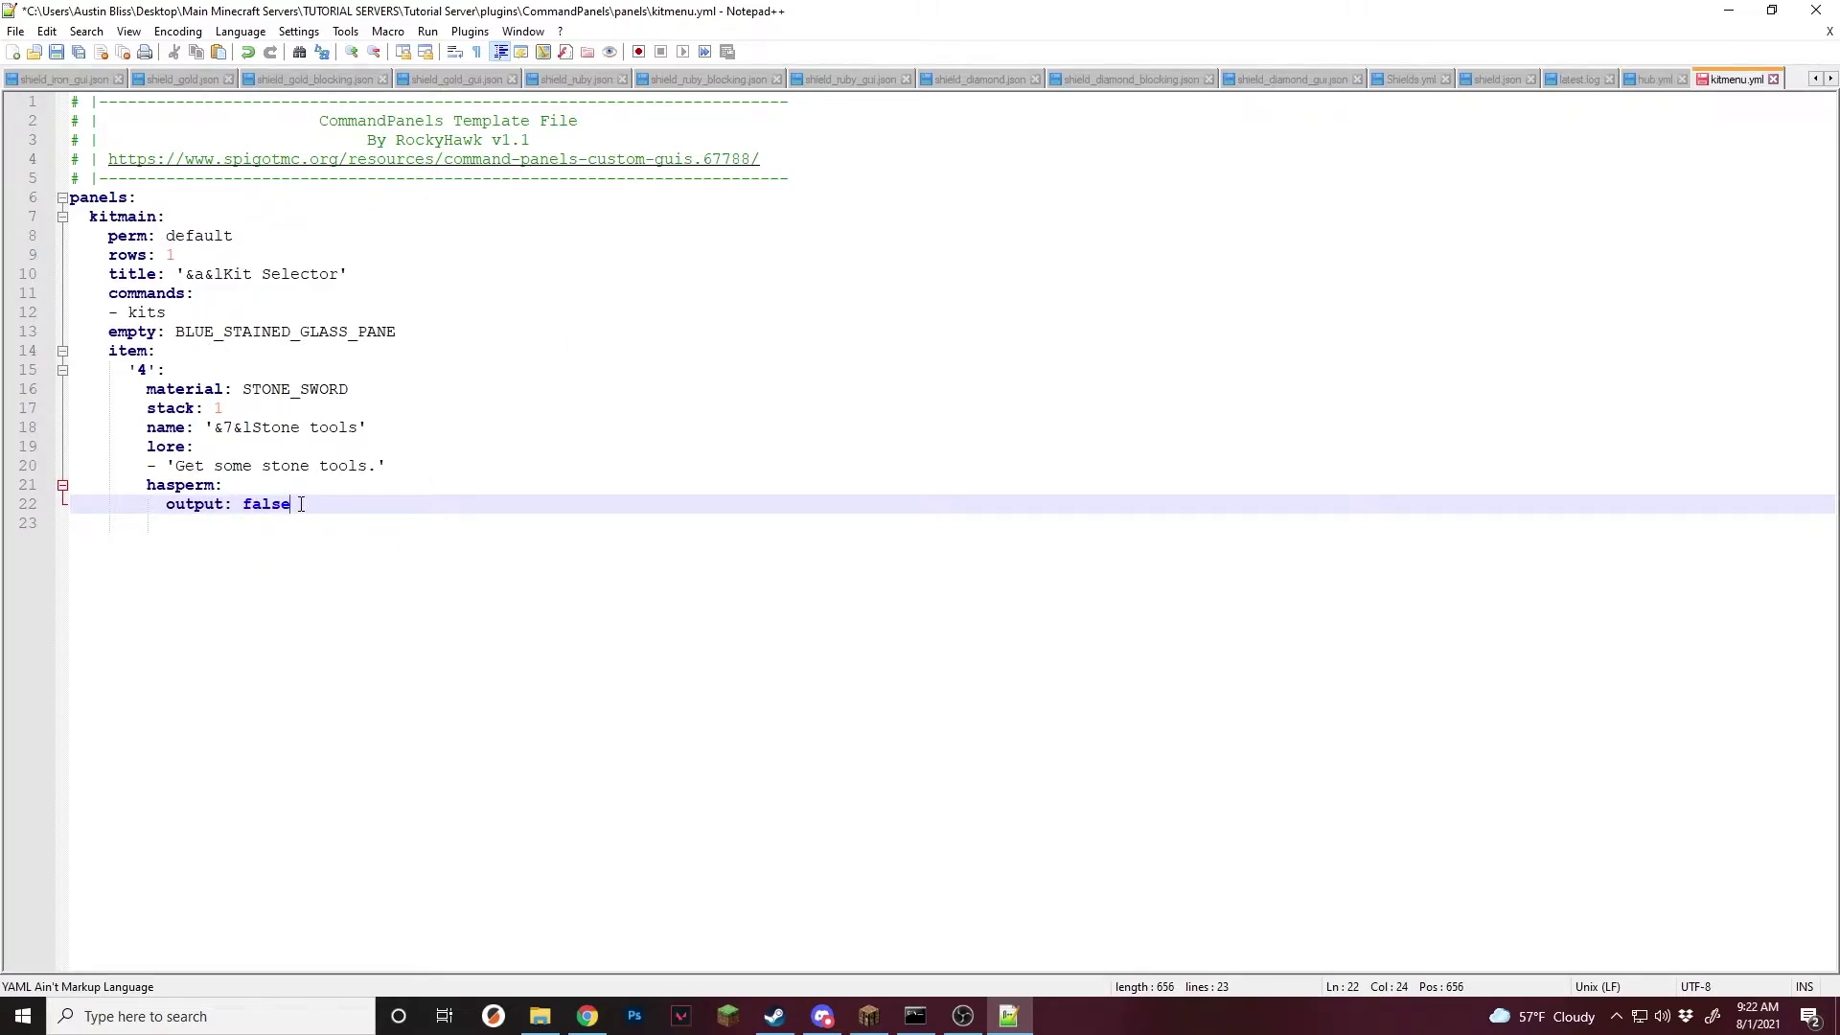
pyautogui.moveTo(301, 504); pyautogui.dragTo(168, 505)
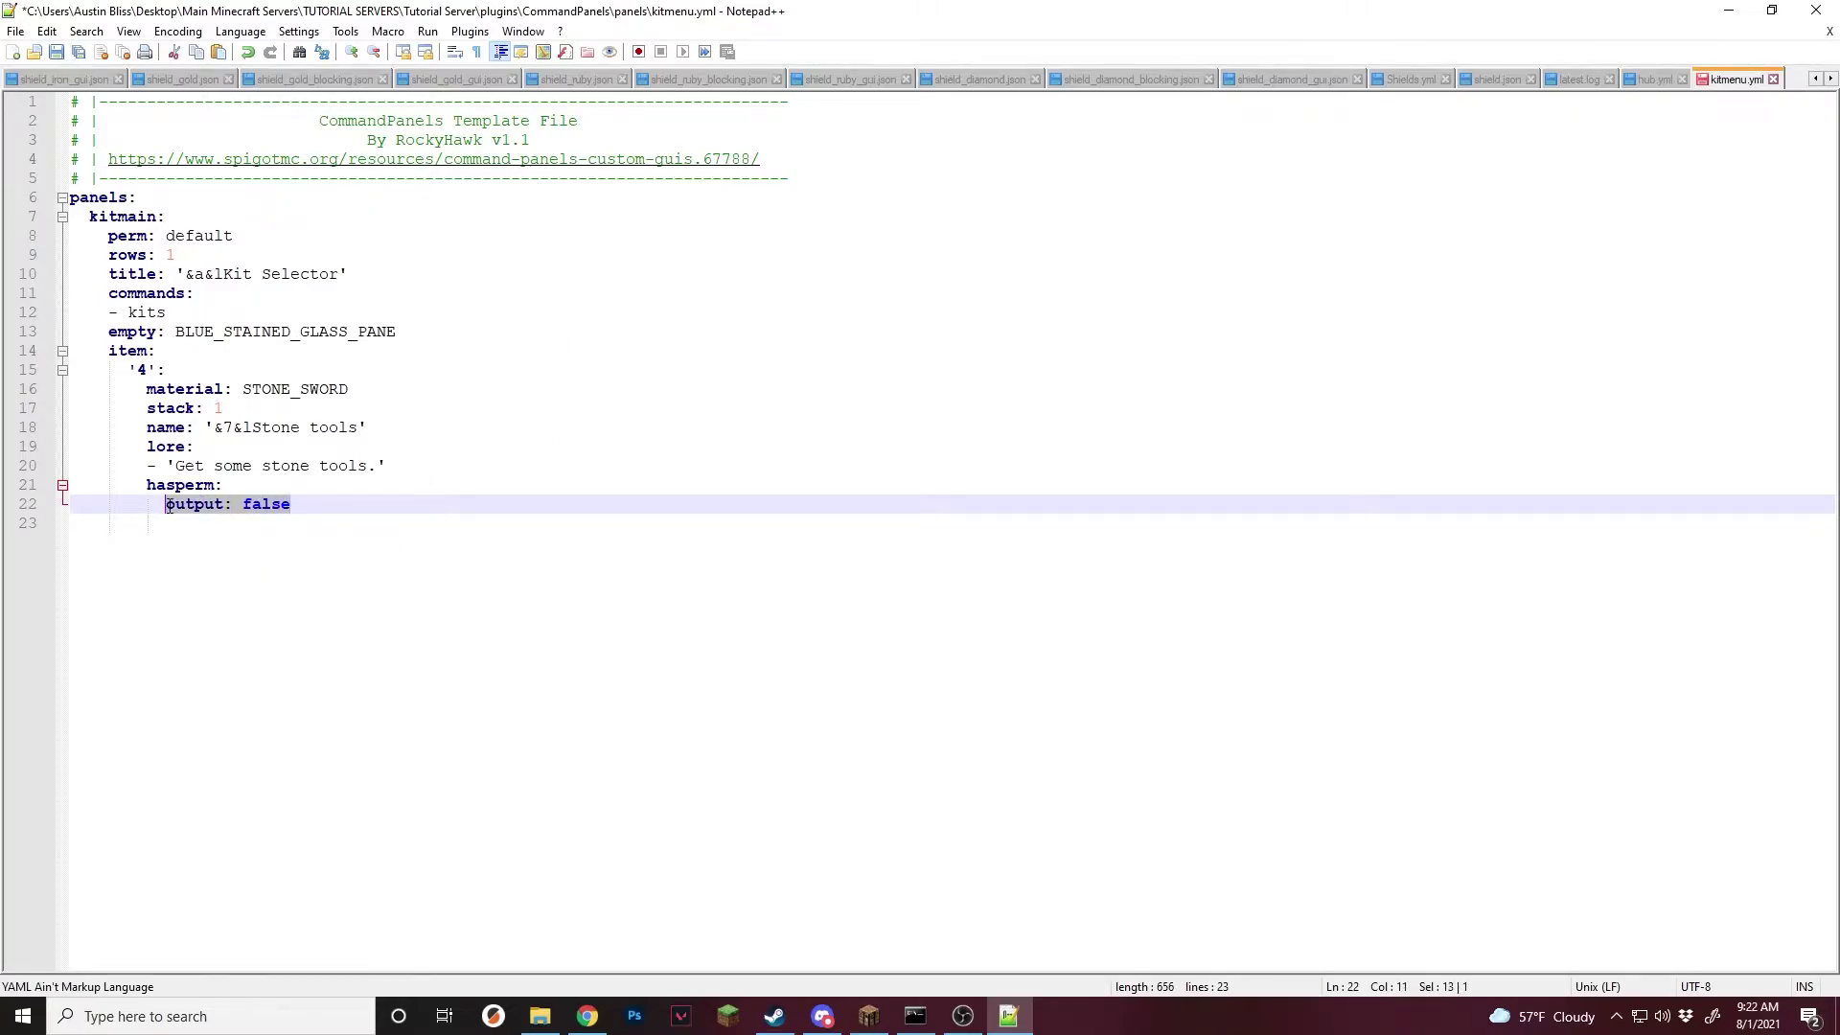
pyautogui.click(322, 499)
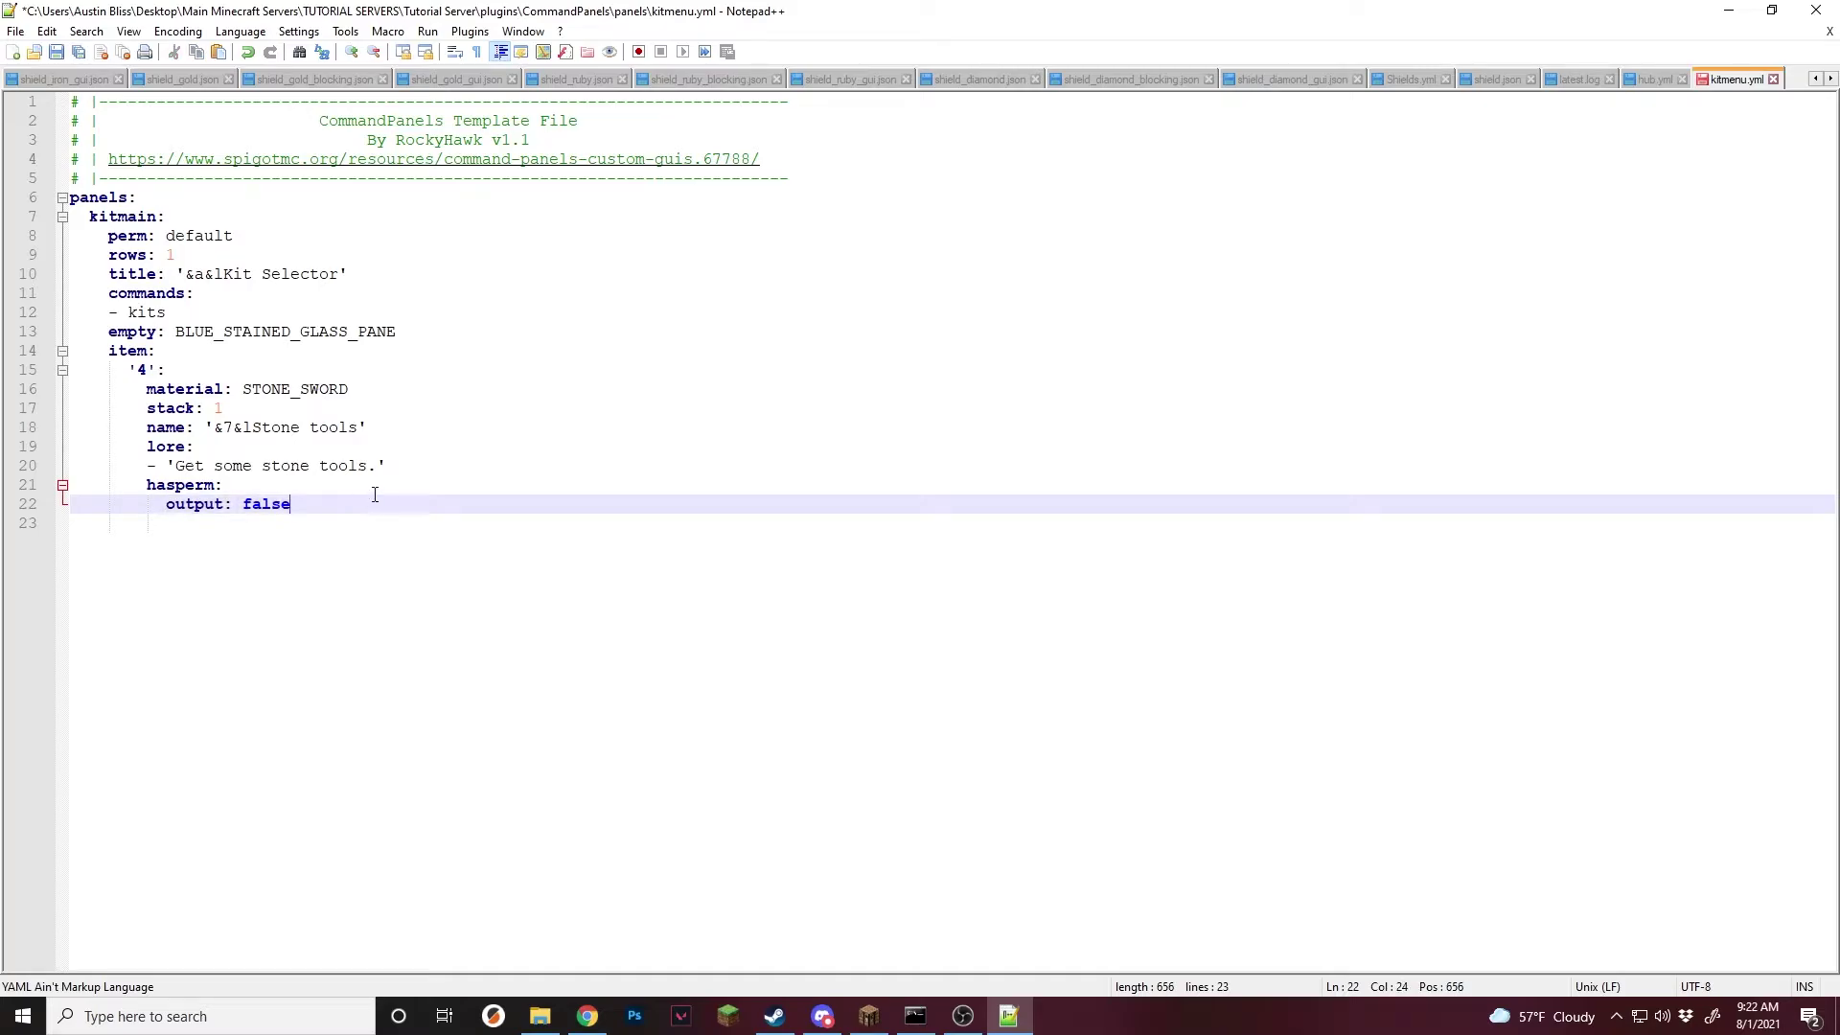
pyautogui.moveTo(295, 504); pyautogui.dragTo(344, 500)
# Add perm: essentials.kits.tools below output: false and save kitmenu.yml.
pyautogui.press('Return')
pyautogui.write('perm:')
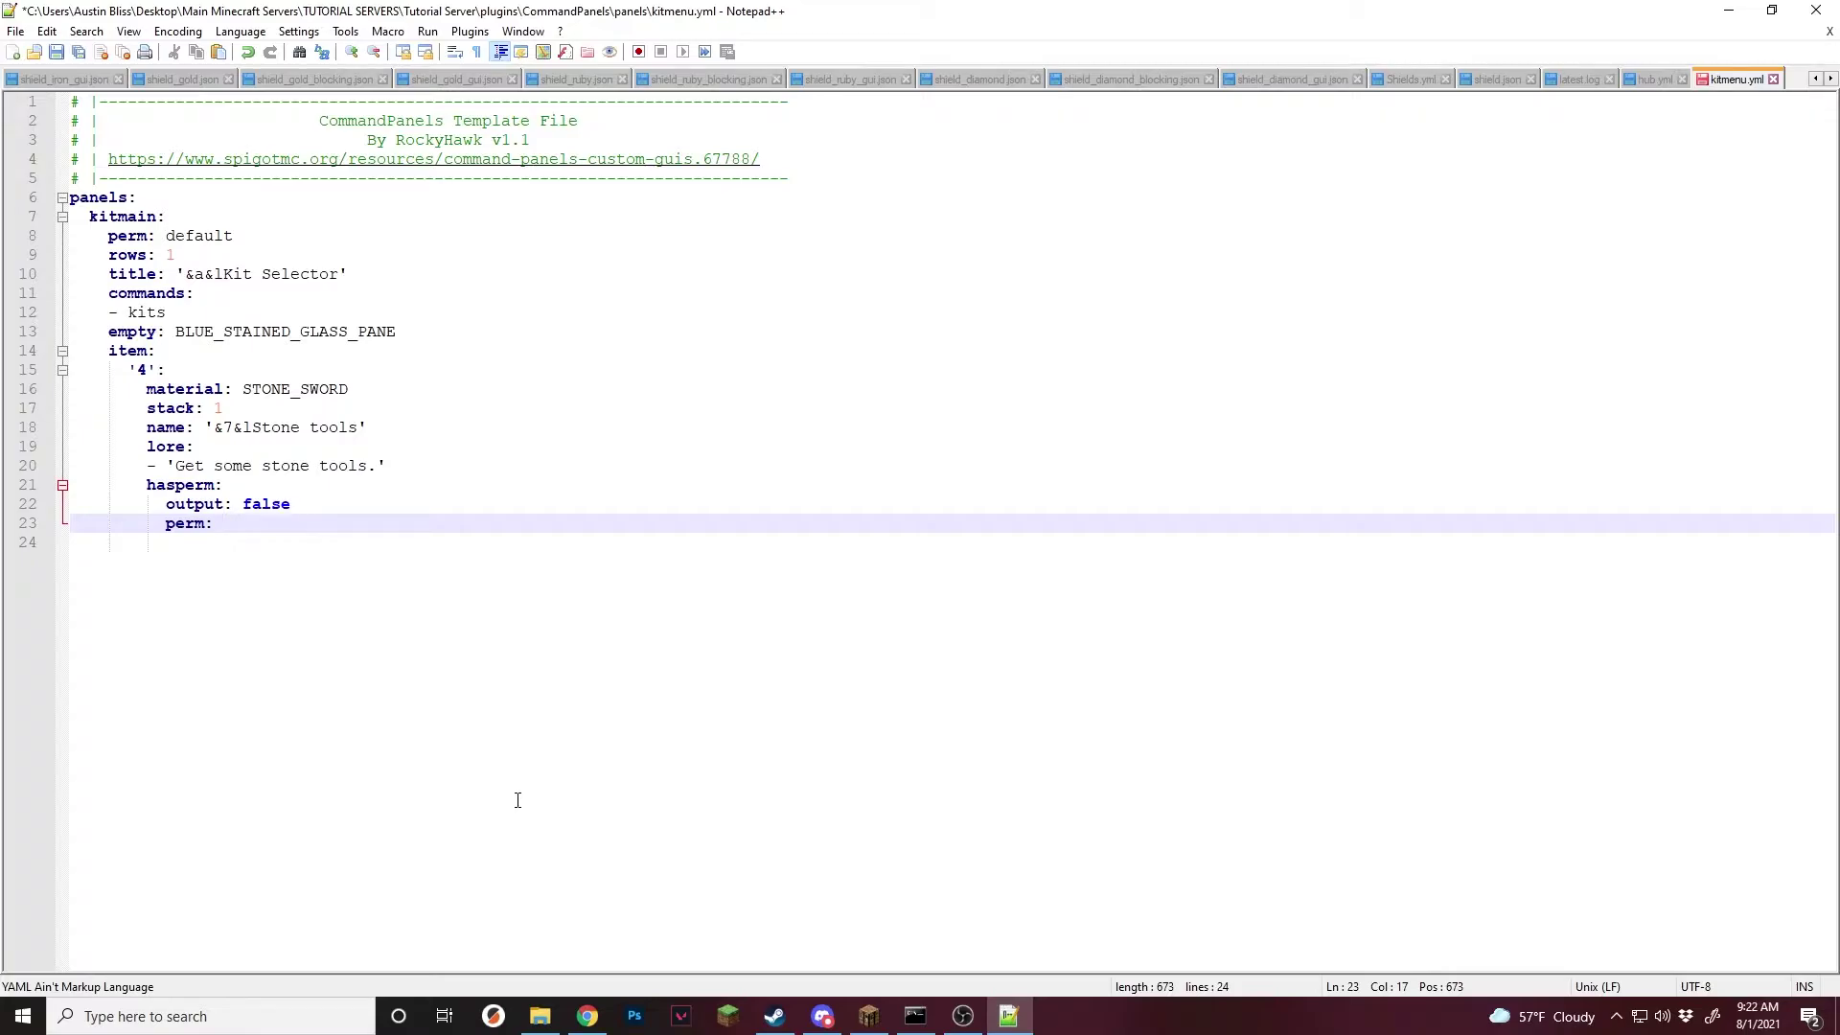
pyautogui.hotkey('ctrl', 's')
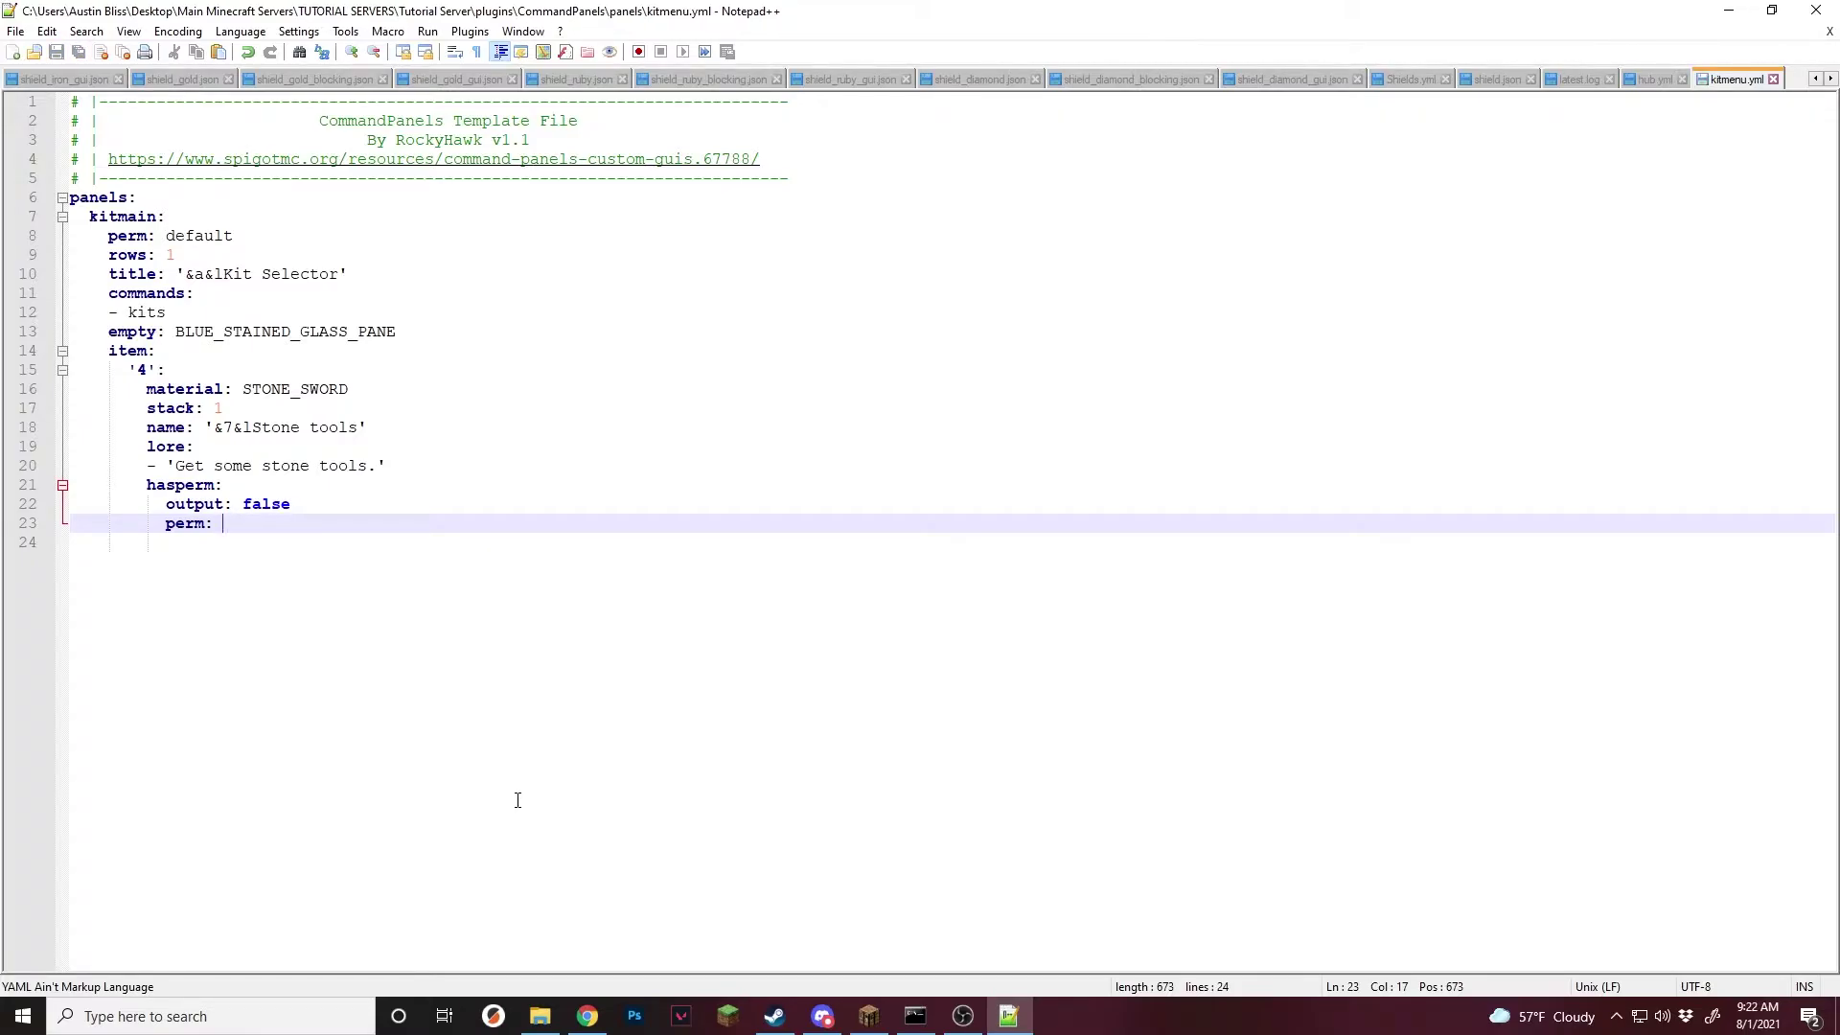
pyautogui.write('essen')
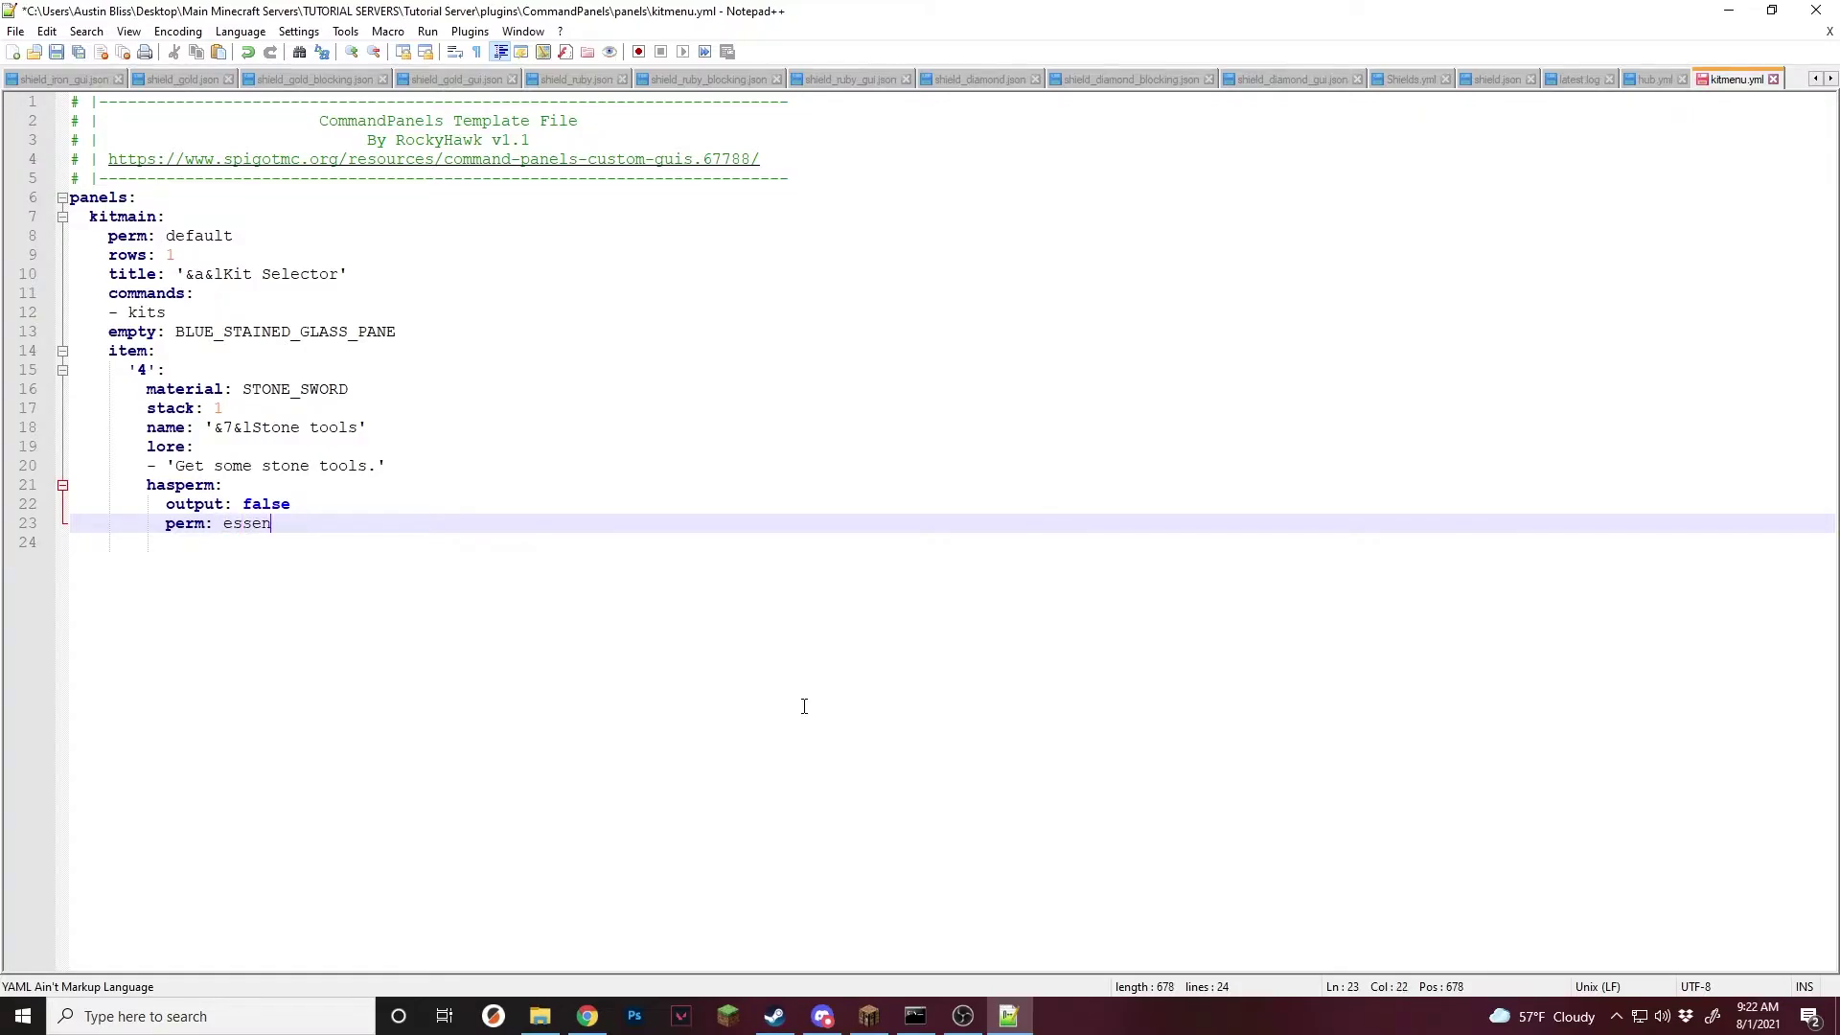
pyautogui.write('tials.kits.too')
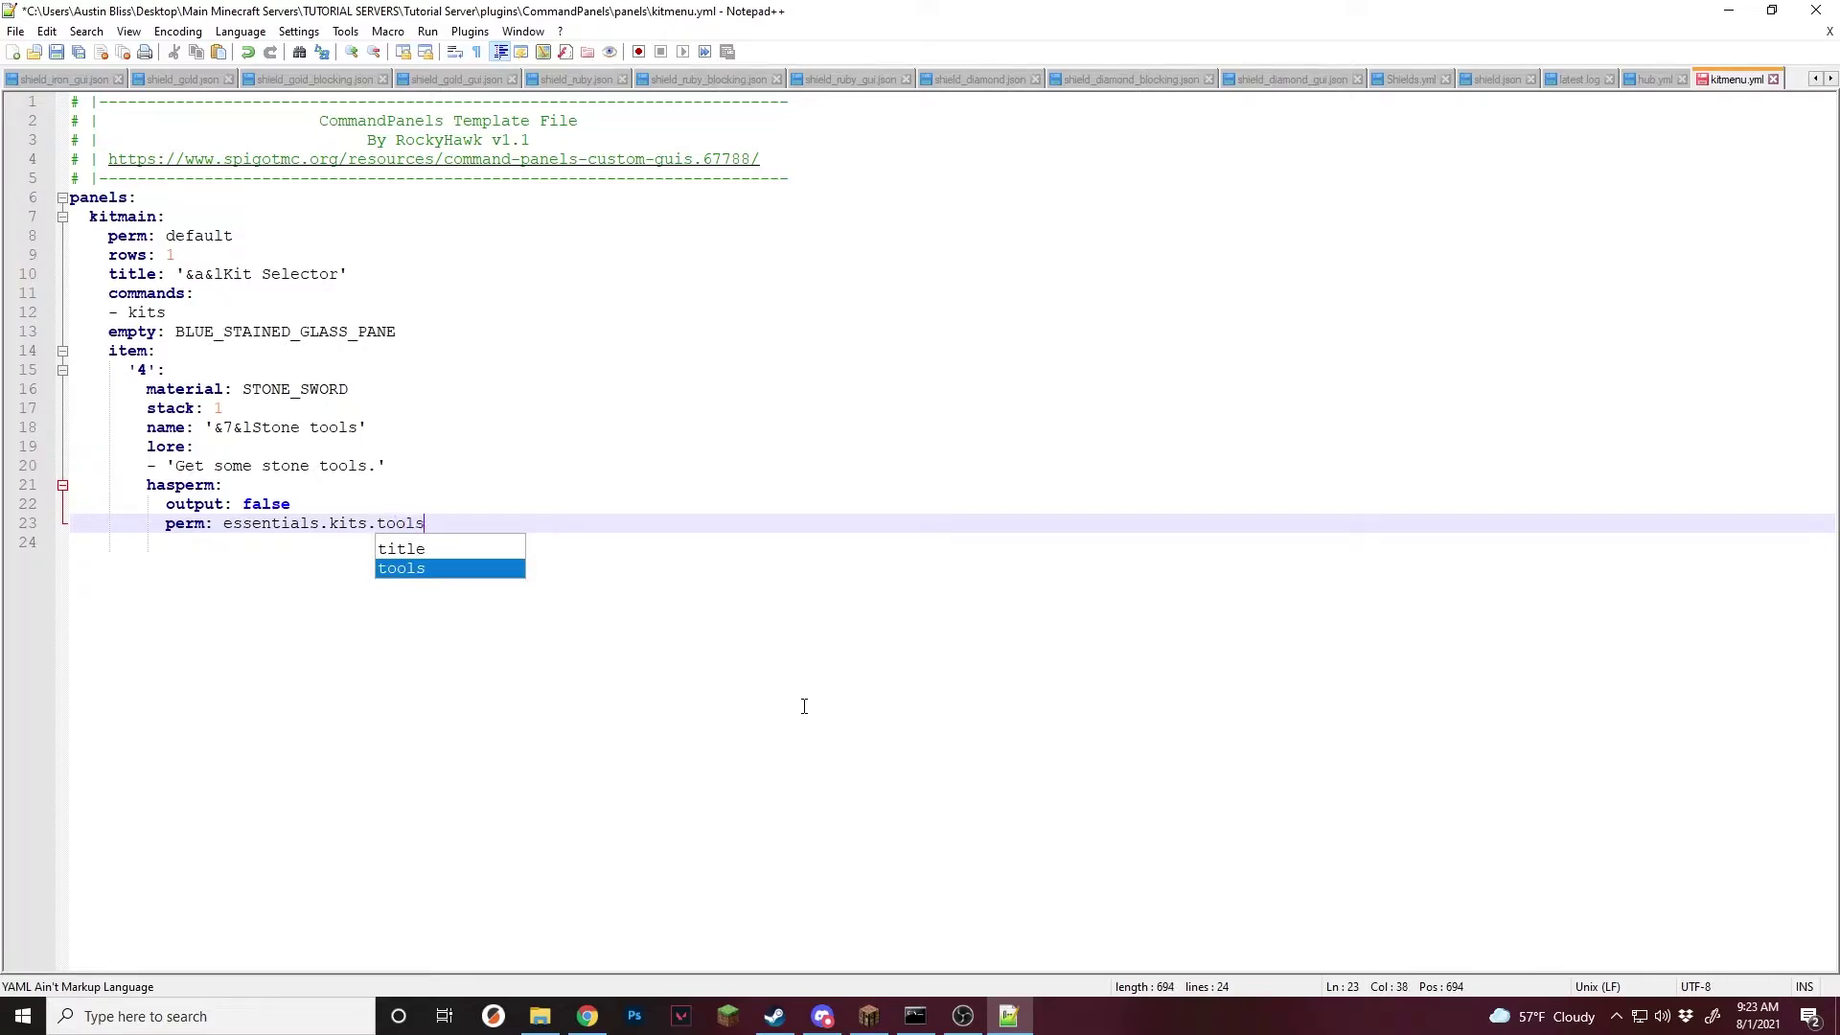
pyautogui.write('ls')
pyautogui.click(525, 510)
pyautogui.hotkey('ctrl', 's')
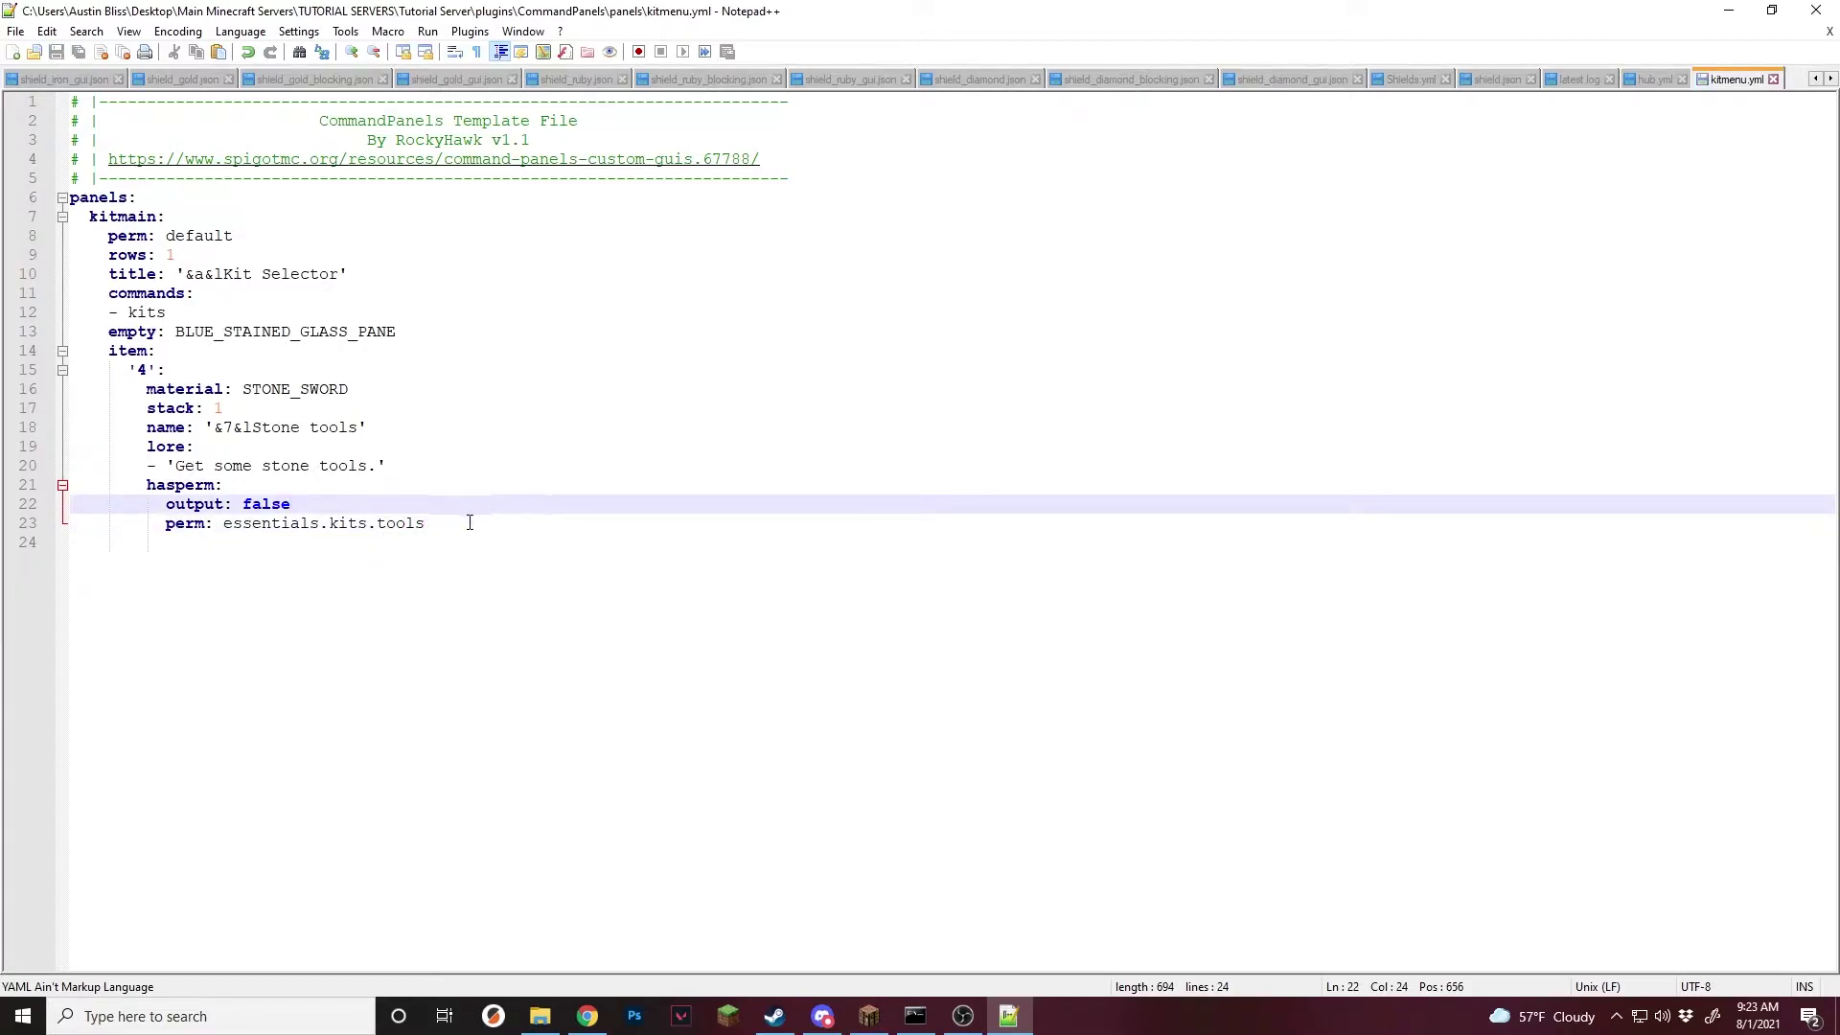
pyautogui.moveTo(470, 522); pyautogui.dragTo(223, 522)
pyautogui.click(463, 525)
pyautogui.moveTo(464, 525); pyautogui.dragTo(231, 508)
pyautogui.click(475, 523)
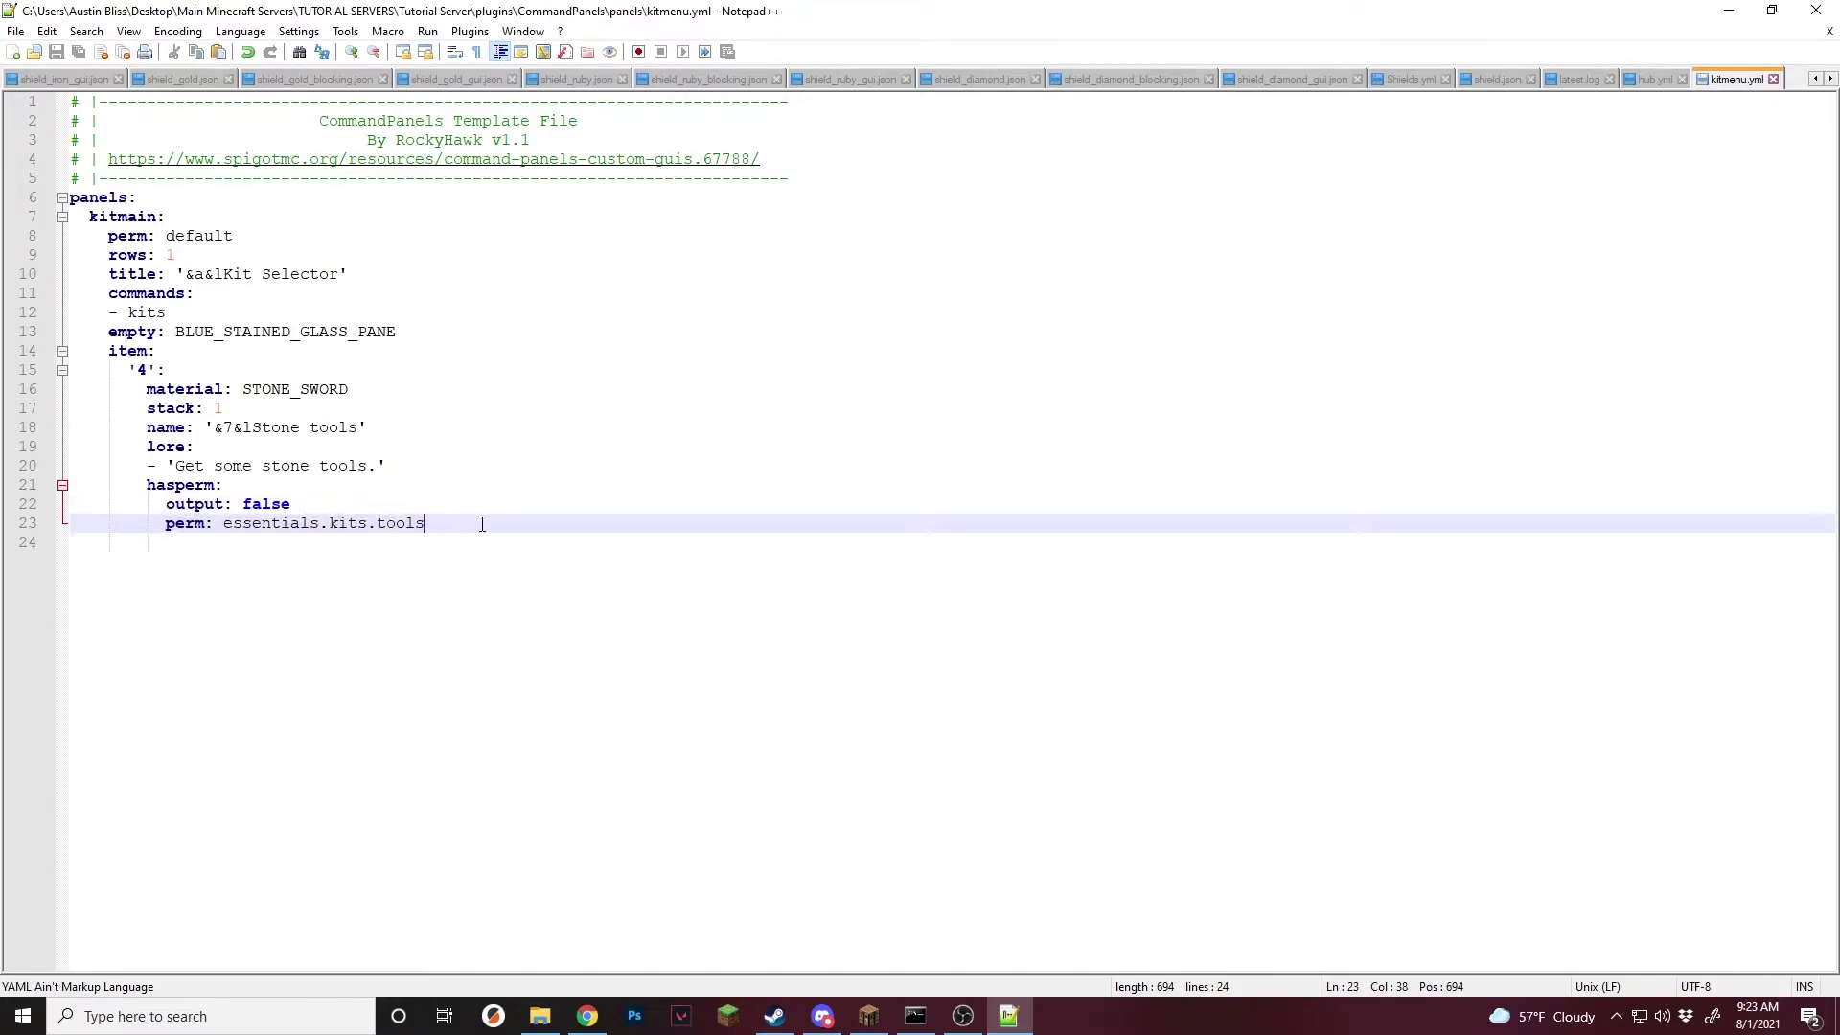
pyautogui.press('Return')
# Give the hasperm item material: BARRIER and name 'You do not have the permission for this kit.', then save.
pyautogui.write('material:')
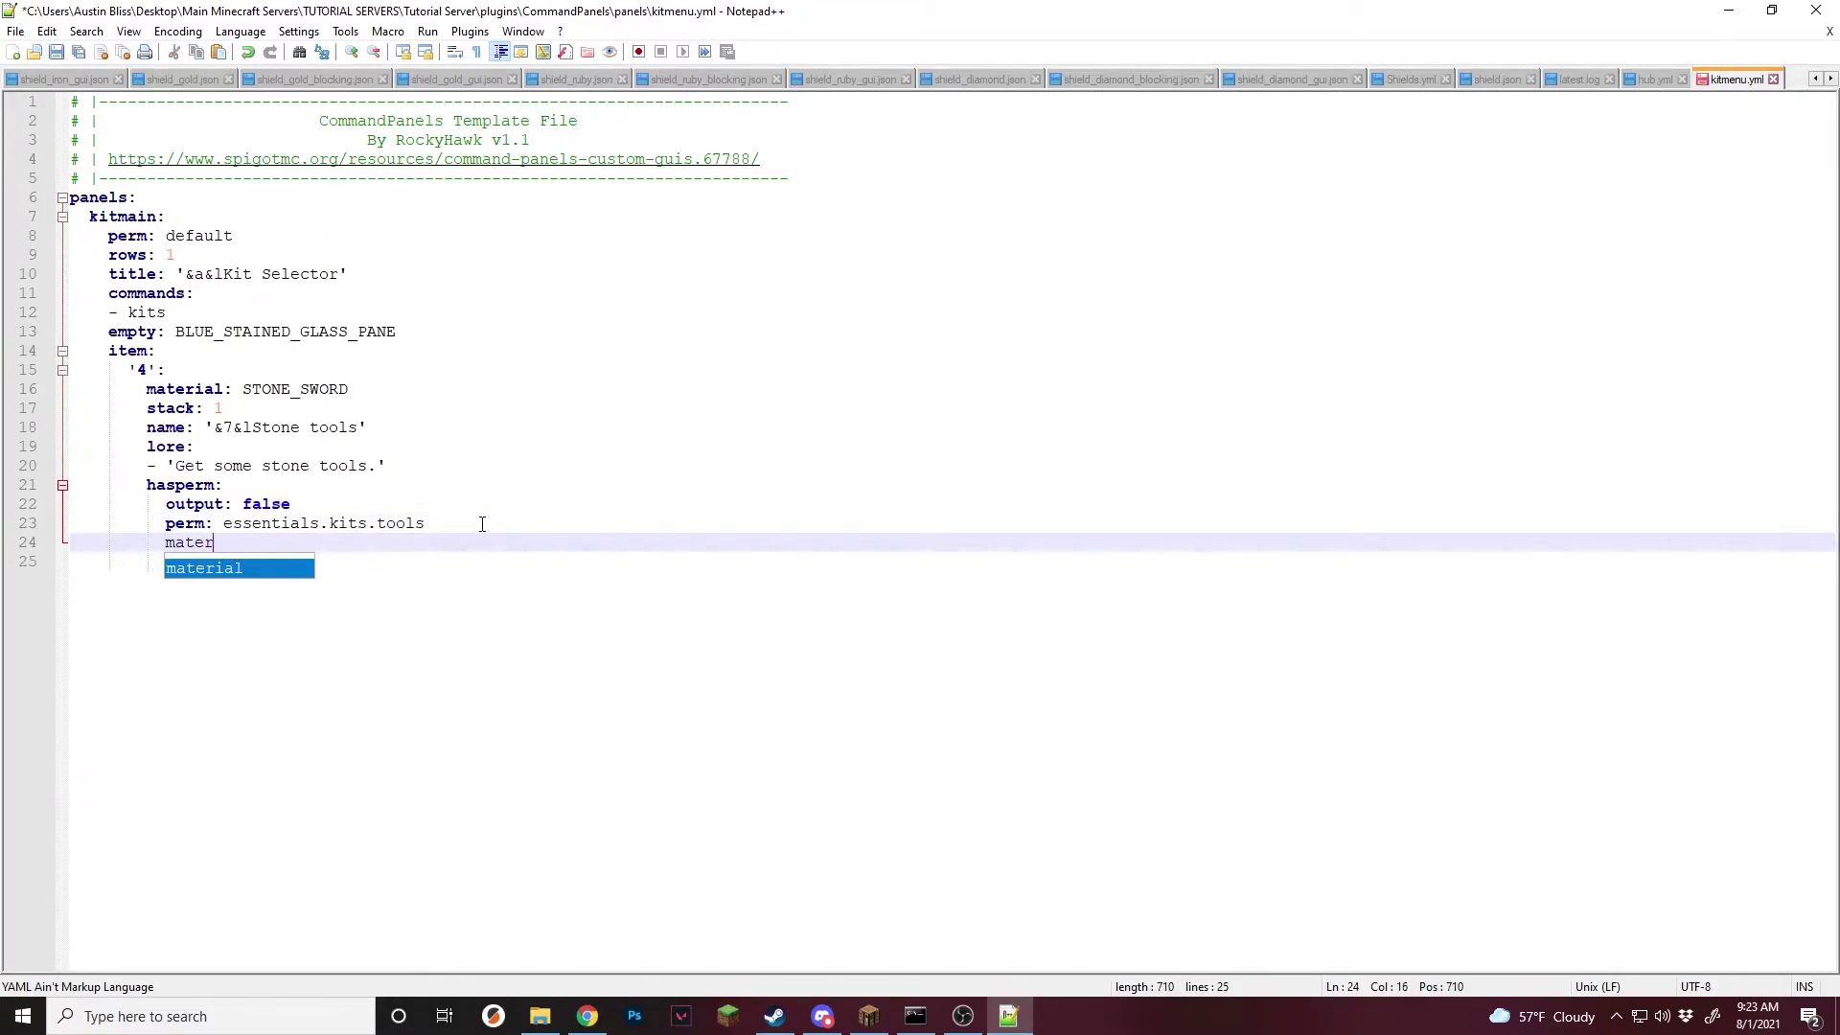
pyautogui.press('BackSpace')
pyautogui.press('BackSpace')
pyautogui.press('BackSpace')
pyautogui.press('BackSpace')
pyautogui.write('ial: ')
pyautogui.write('VB')
pyautogui.press('BackSpace')
pyautogui.press('BackSpace')
pyautogui.write('BARRIER')
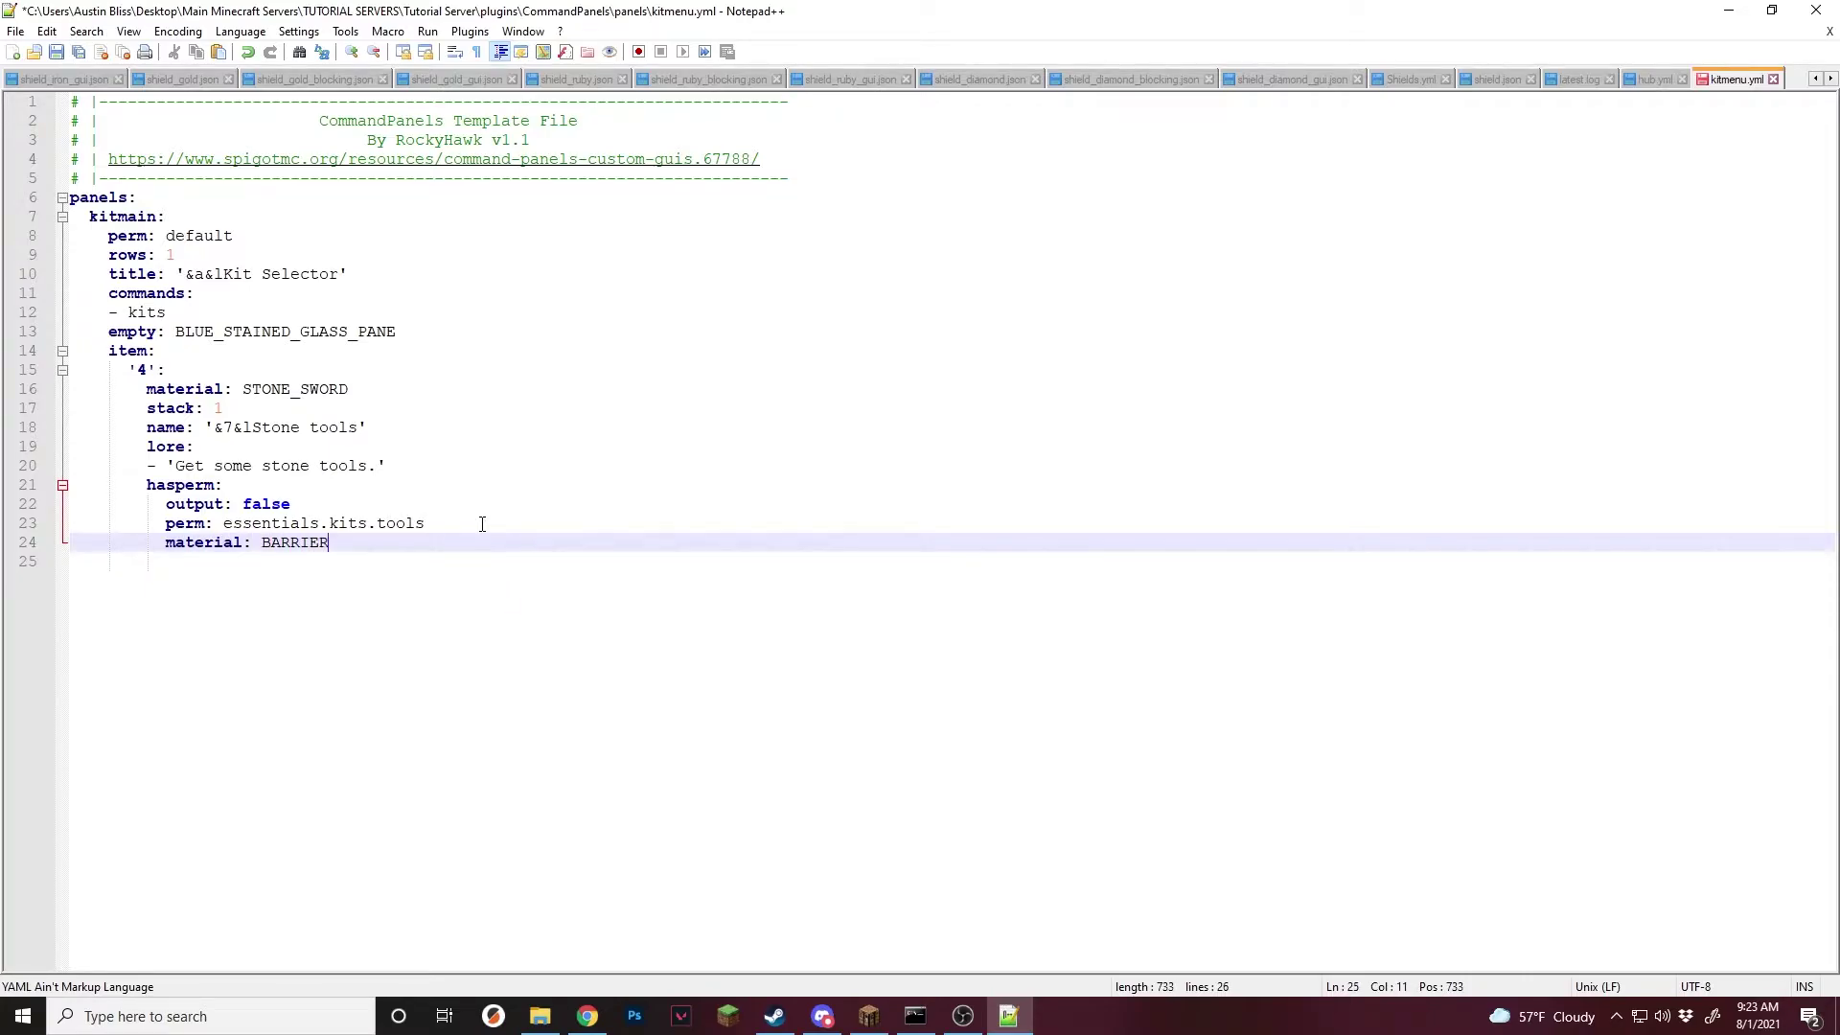
pyautogui.press('Return')
pyautogui.write("name: ''")
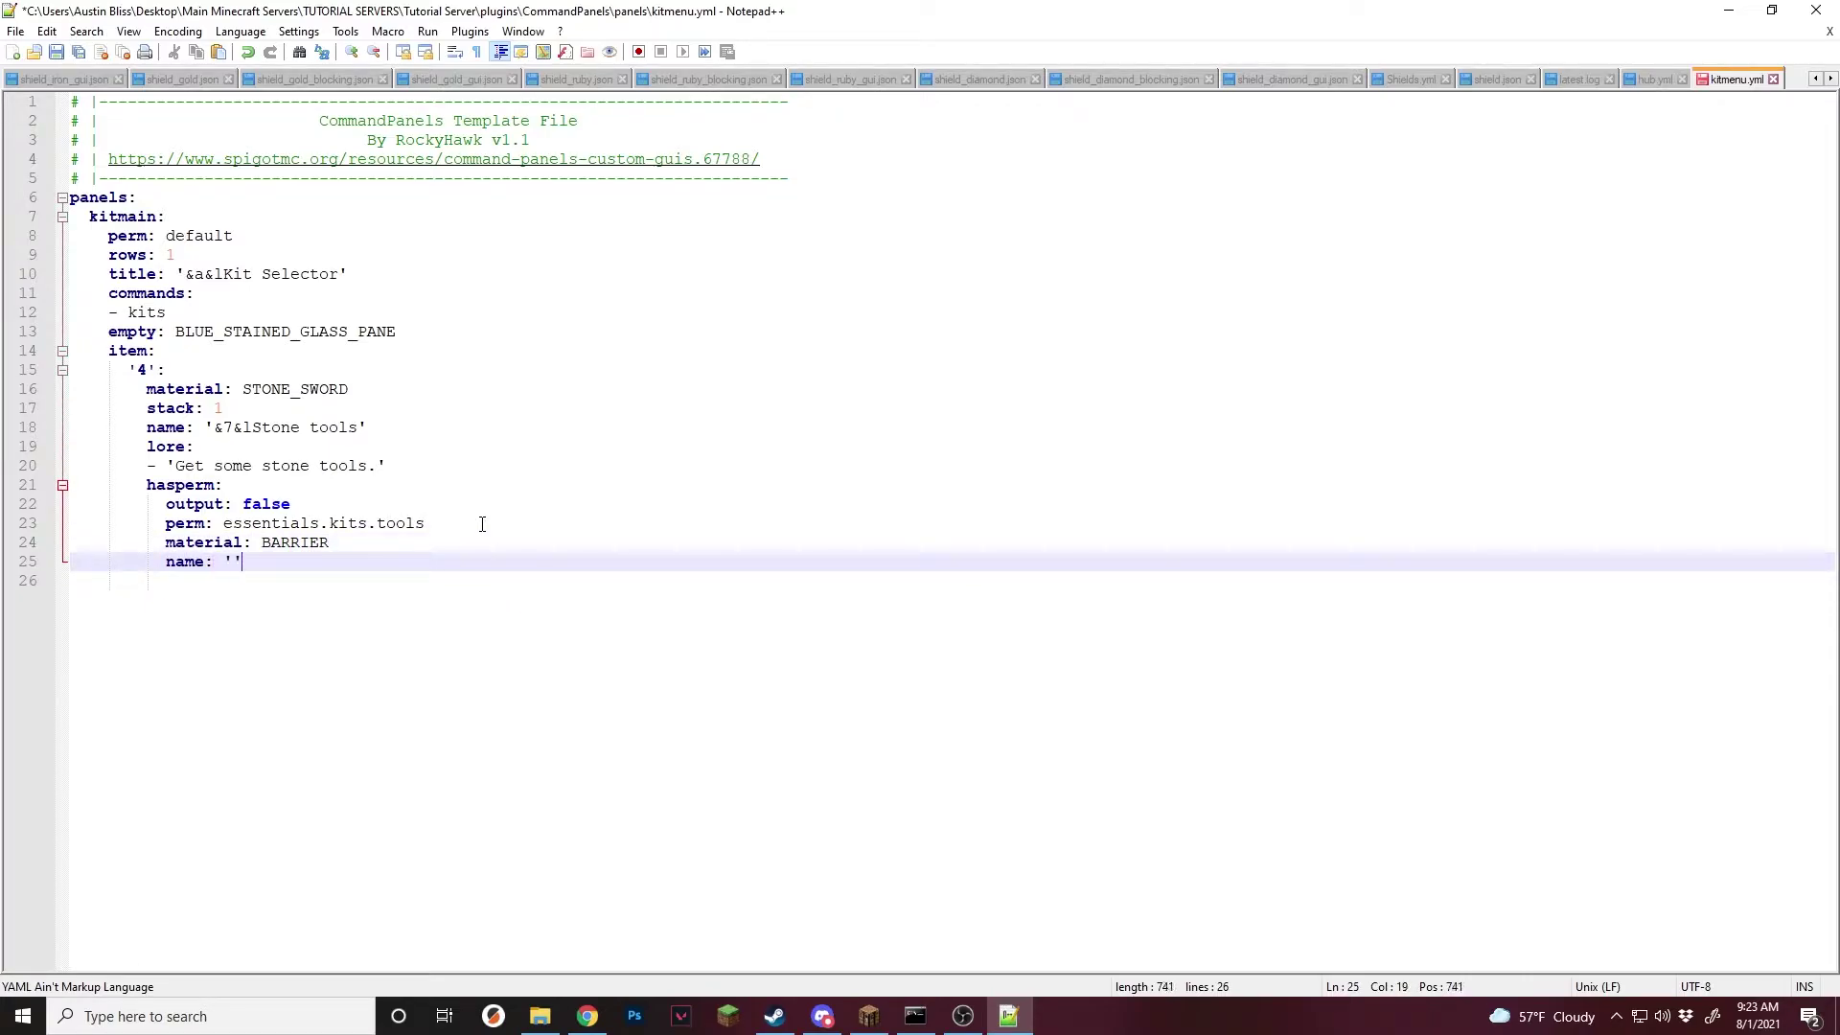
pyautogui.press('Left')
pyautogui.write('You do not have permission')
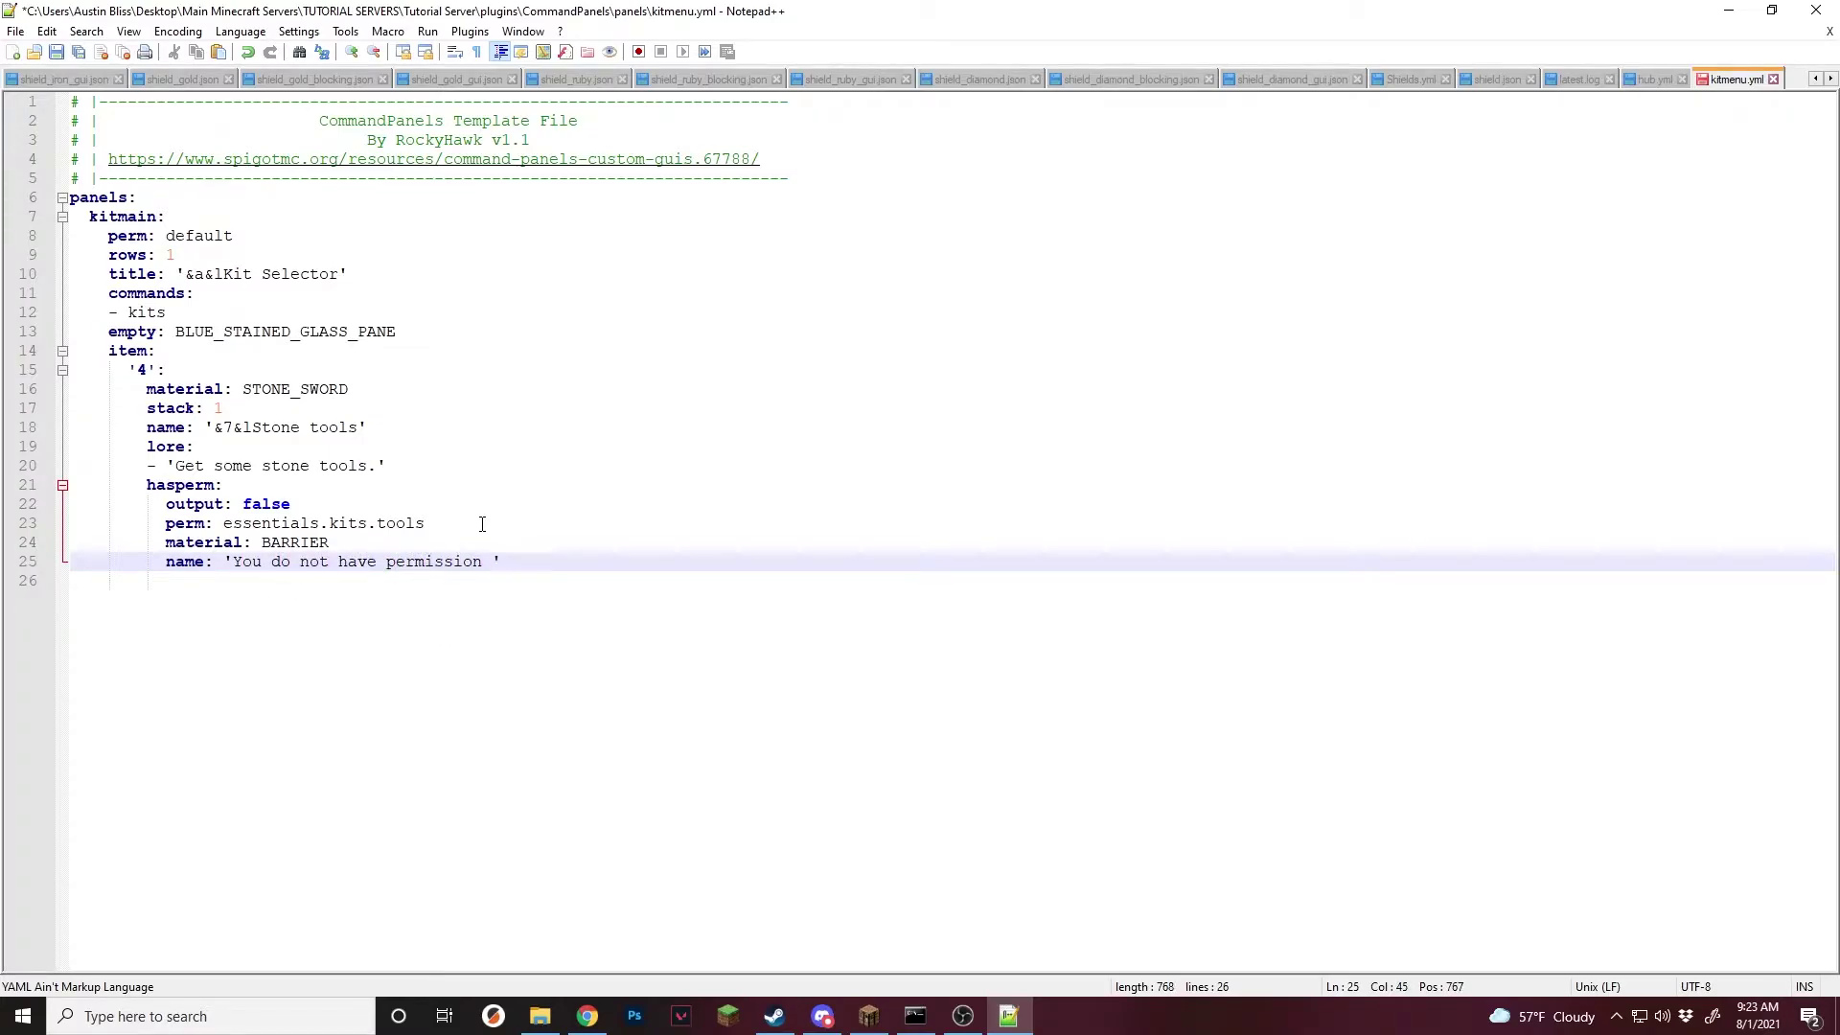
pyautogui.write(' for this kit.')
pyautogui.click(393, 565)
pyautogui.write('the')
pyautogui.click(713, 562)
pyautogui.hotkey('ctrl', 's')
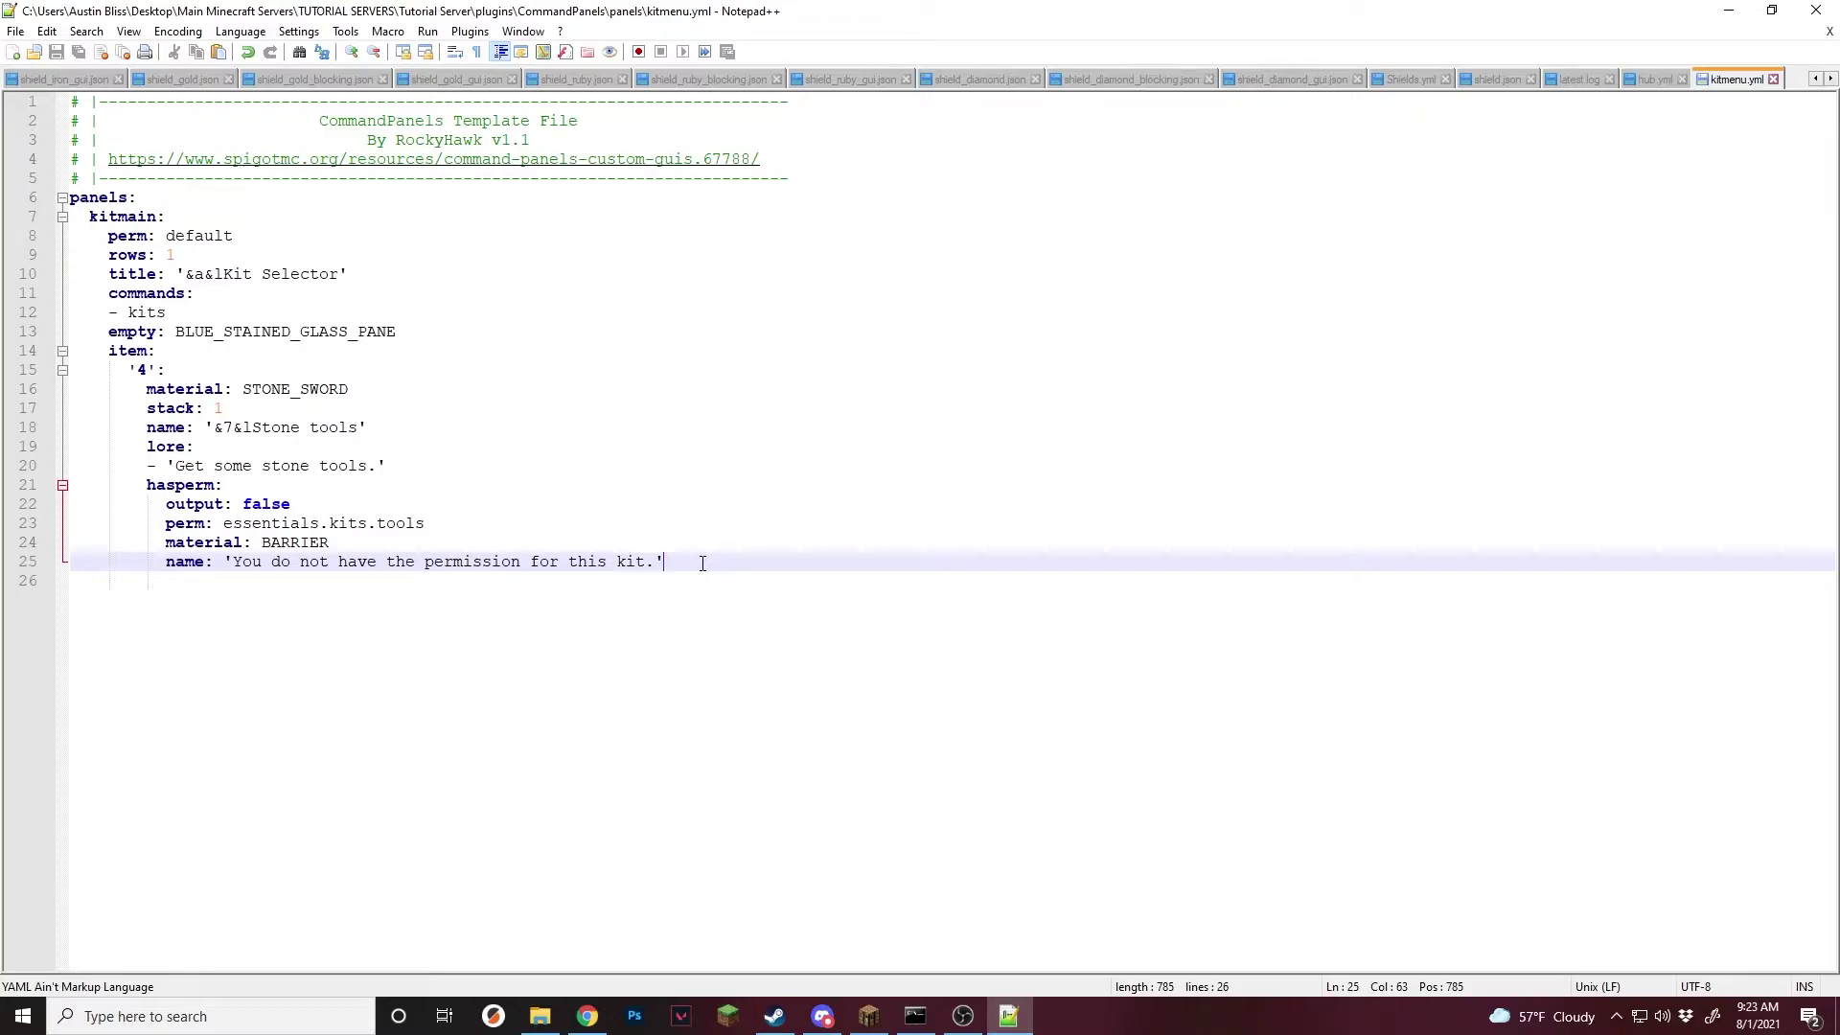
# Add a lore: list with the line 'Kit: Tools' and save kitmenu.yml.
pyautogui.press('Return')
pyautogui.write('lore:')
pyautogui.press('Return')
pyautogui.write("- ''")
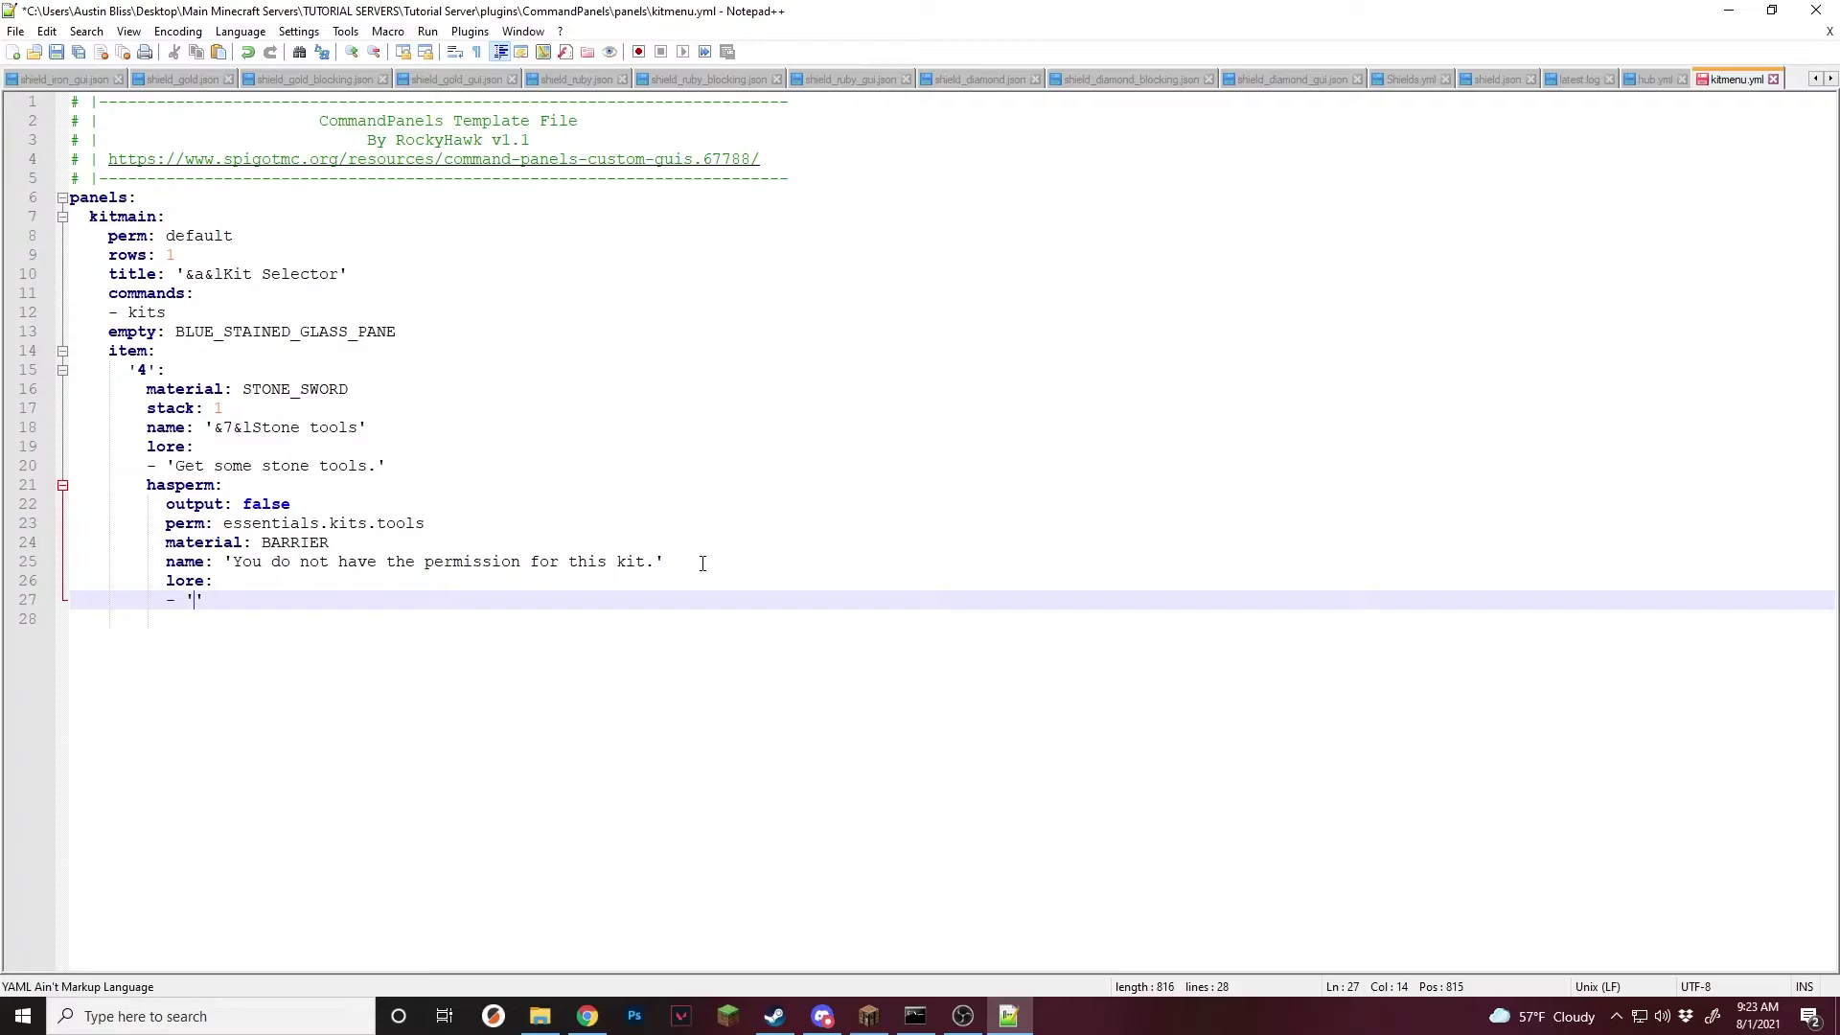
pyautogui.write('Kit: Tools')
pyautogui.hotkey('ctrl', 's')
# Review the finished hasperm block and the stone sword item's settings lines.
pyautogui.click(456, 613)
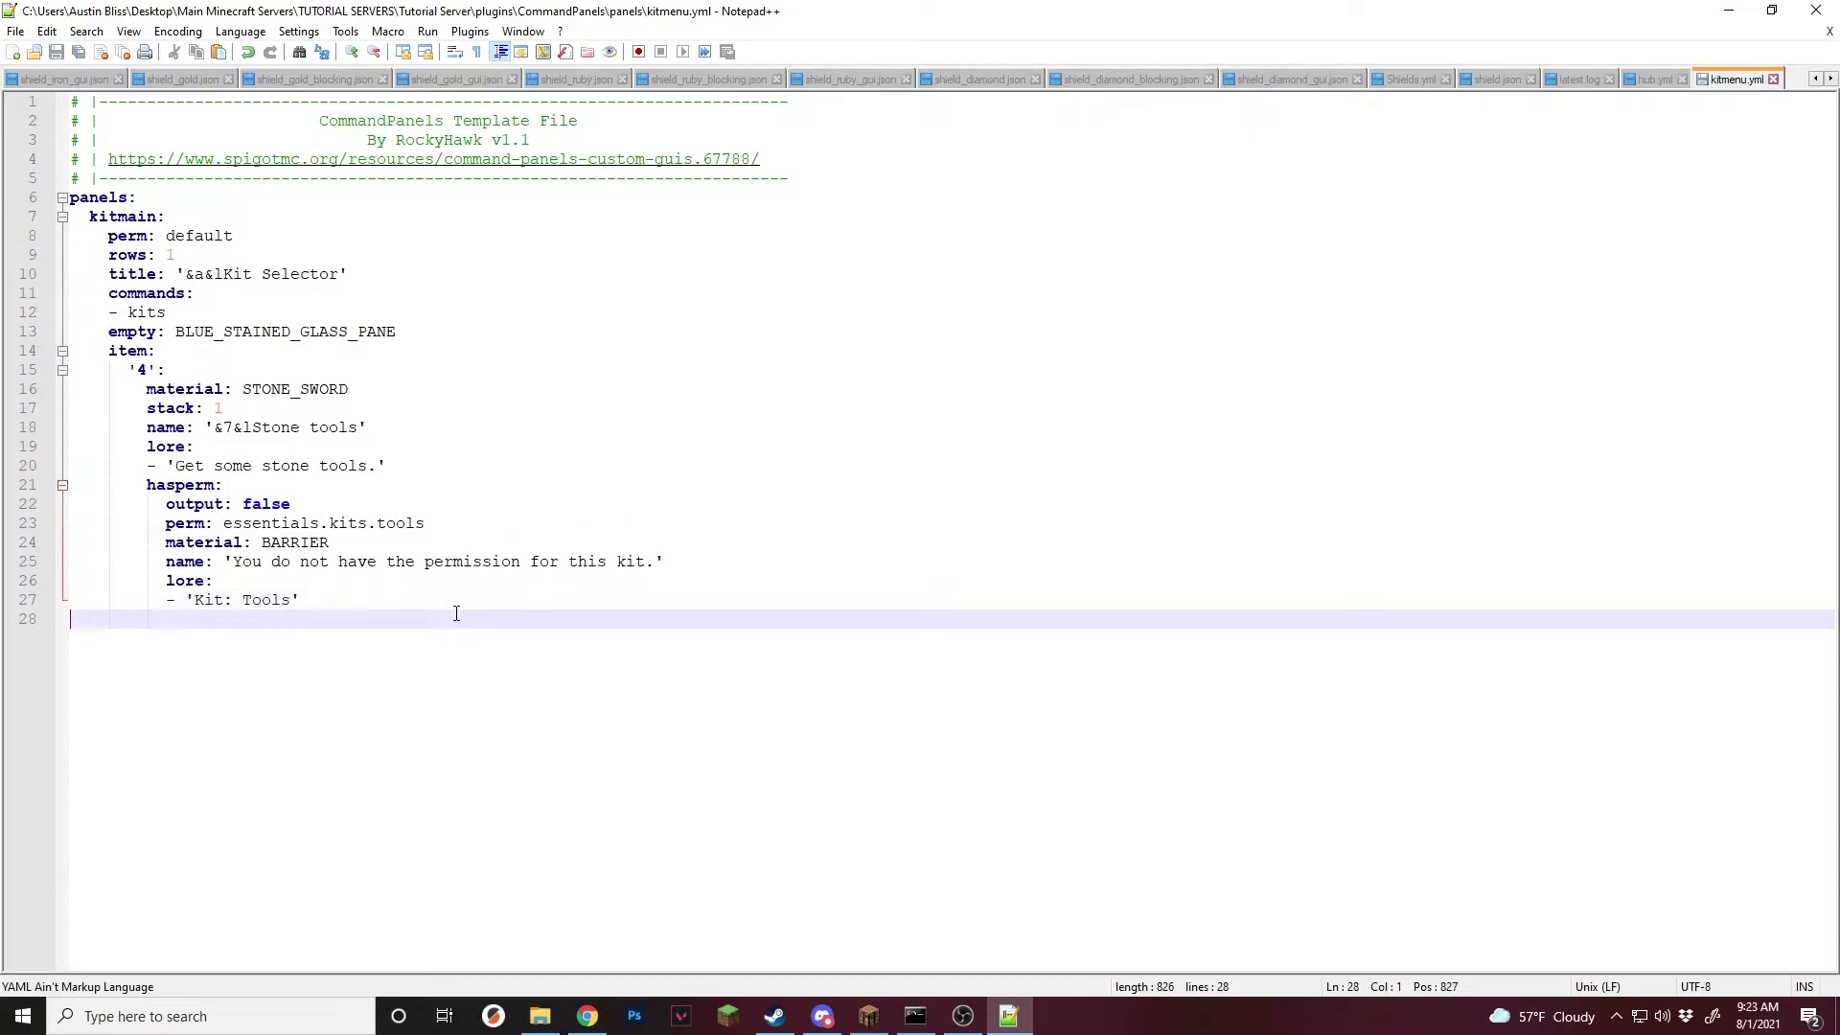
pyautogui.click(401, 599)
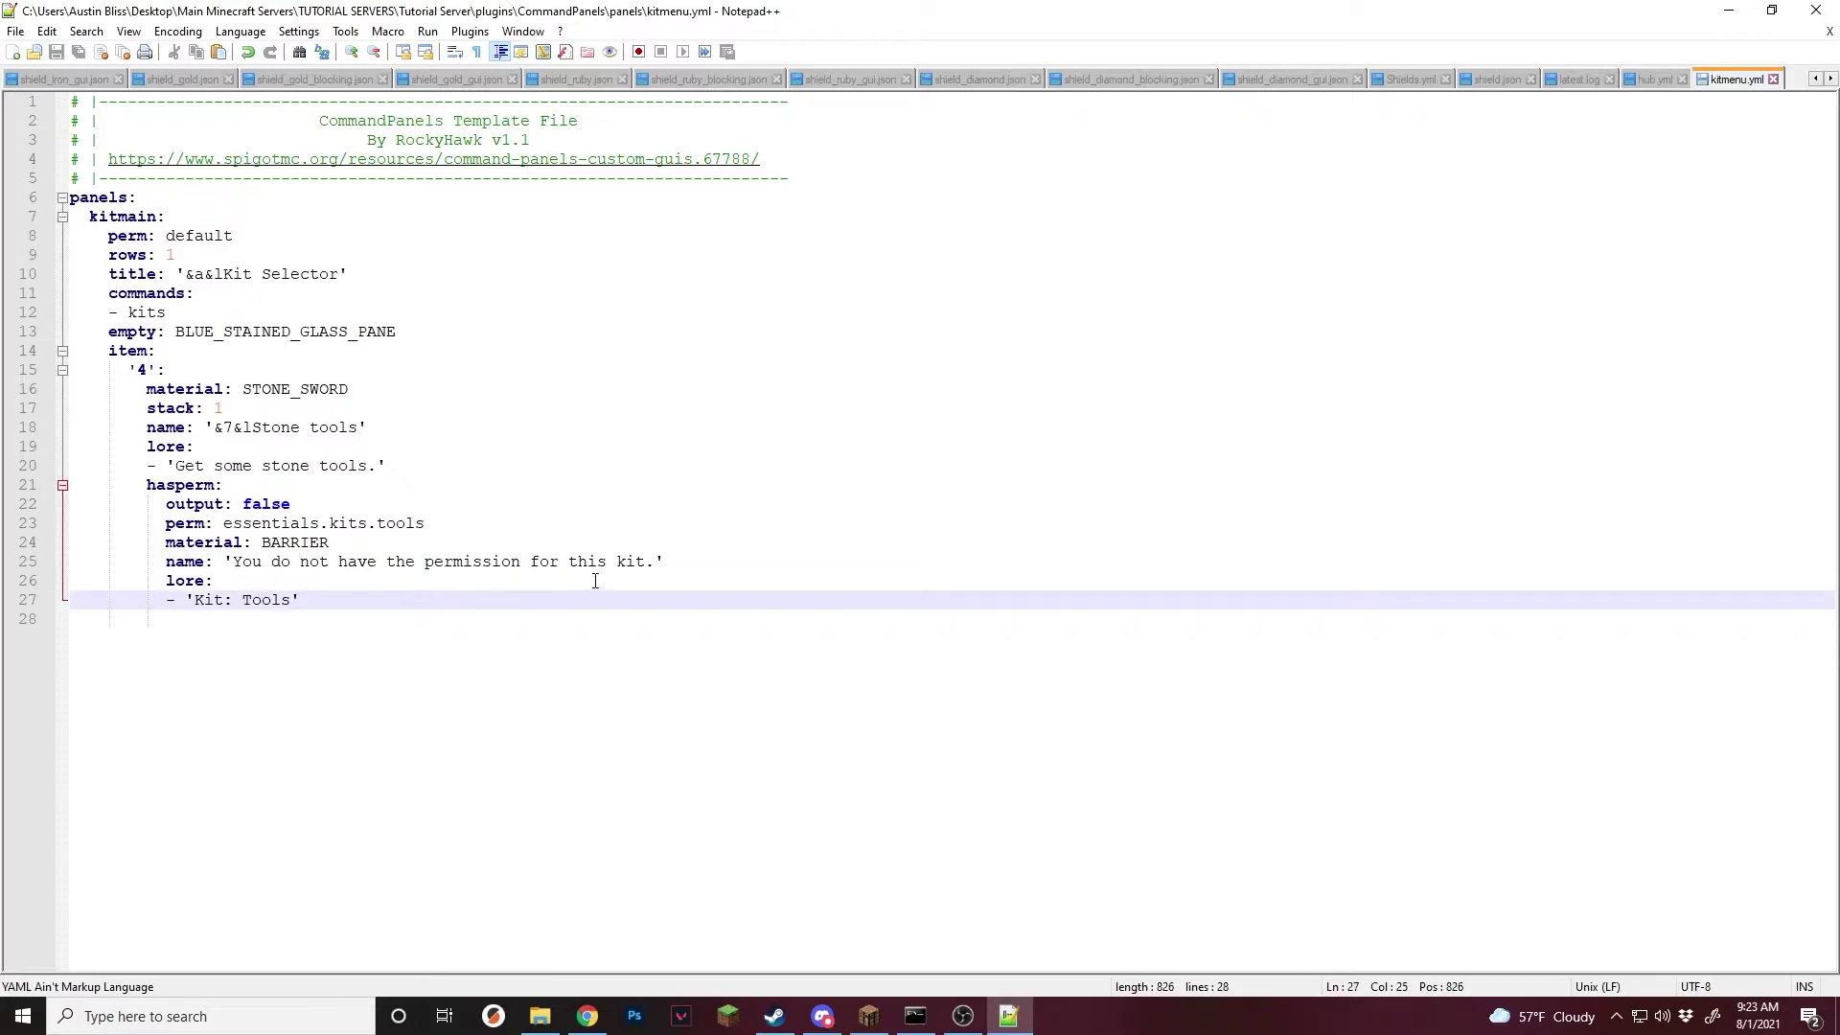
pyautogui.click(481, 541)
pyautogui.click(435, 522)
pyautogui.click(704, 560)
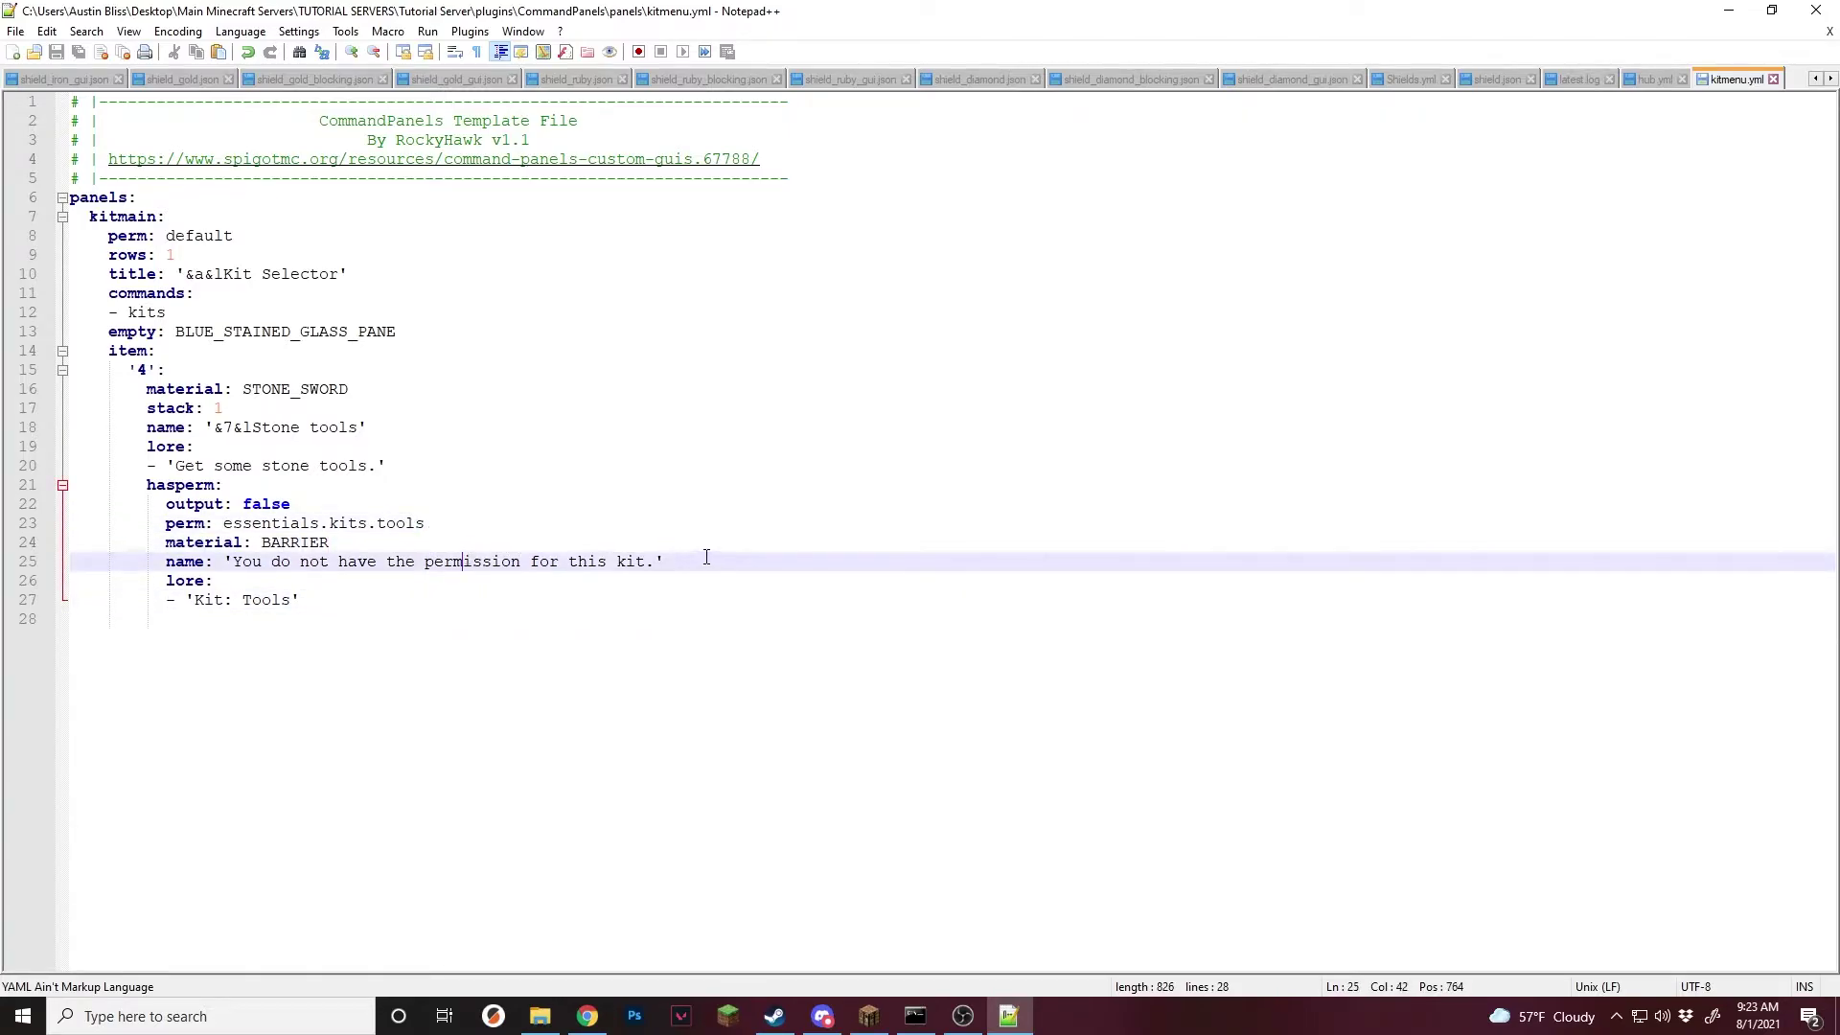
pyautogui.moveTo(346, 596); pyautogui.dragTo(135, 484)
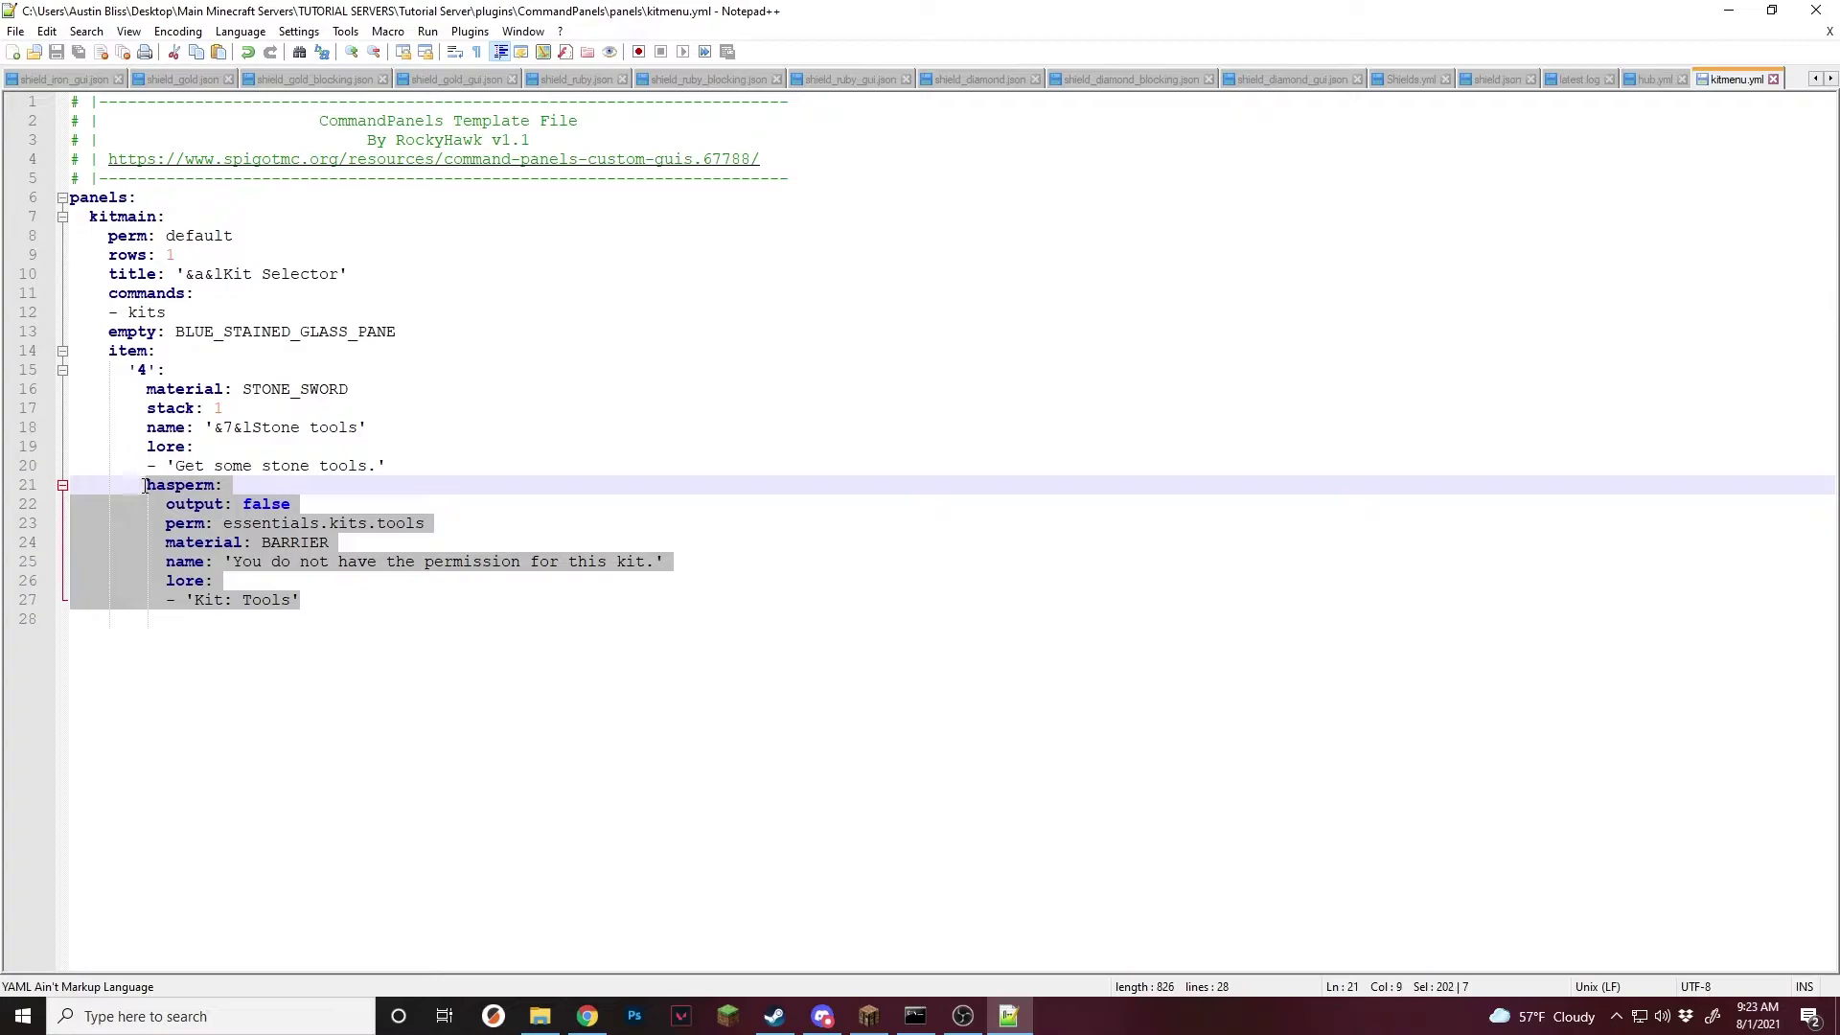
pyautogui.click(292, 503)
pyautogui.click(533, 558)
pyautogui.moveTo(345, 600); pyautogui.dragTo(165, 542)
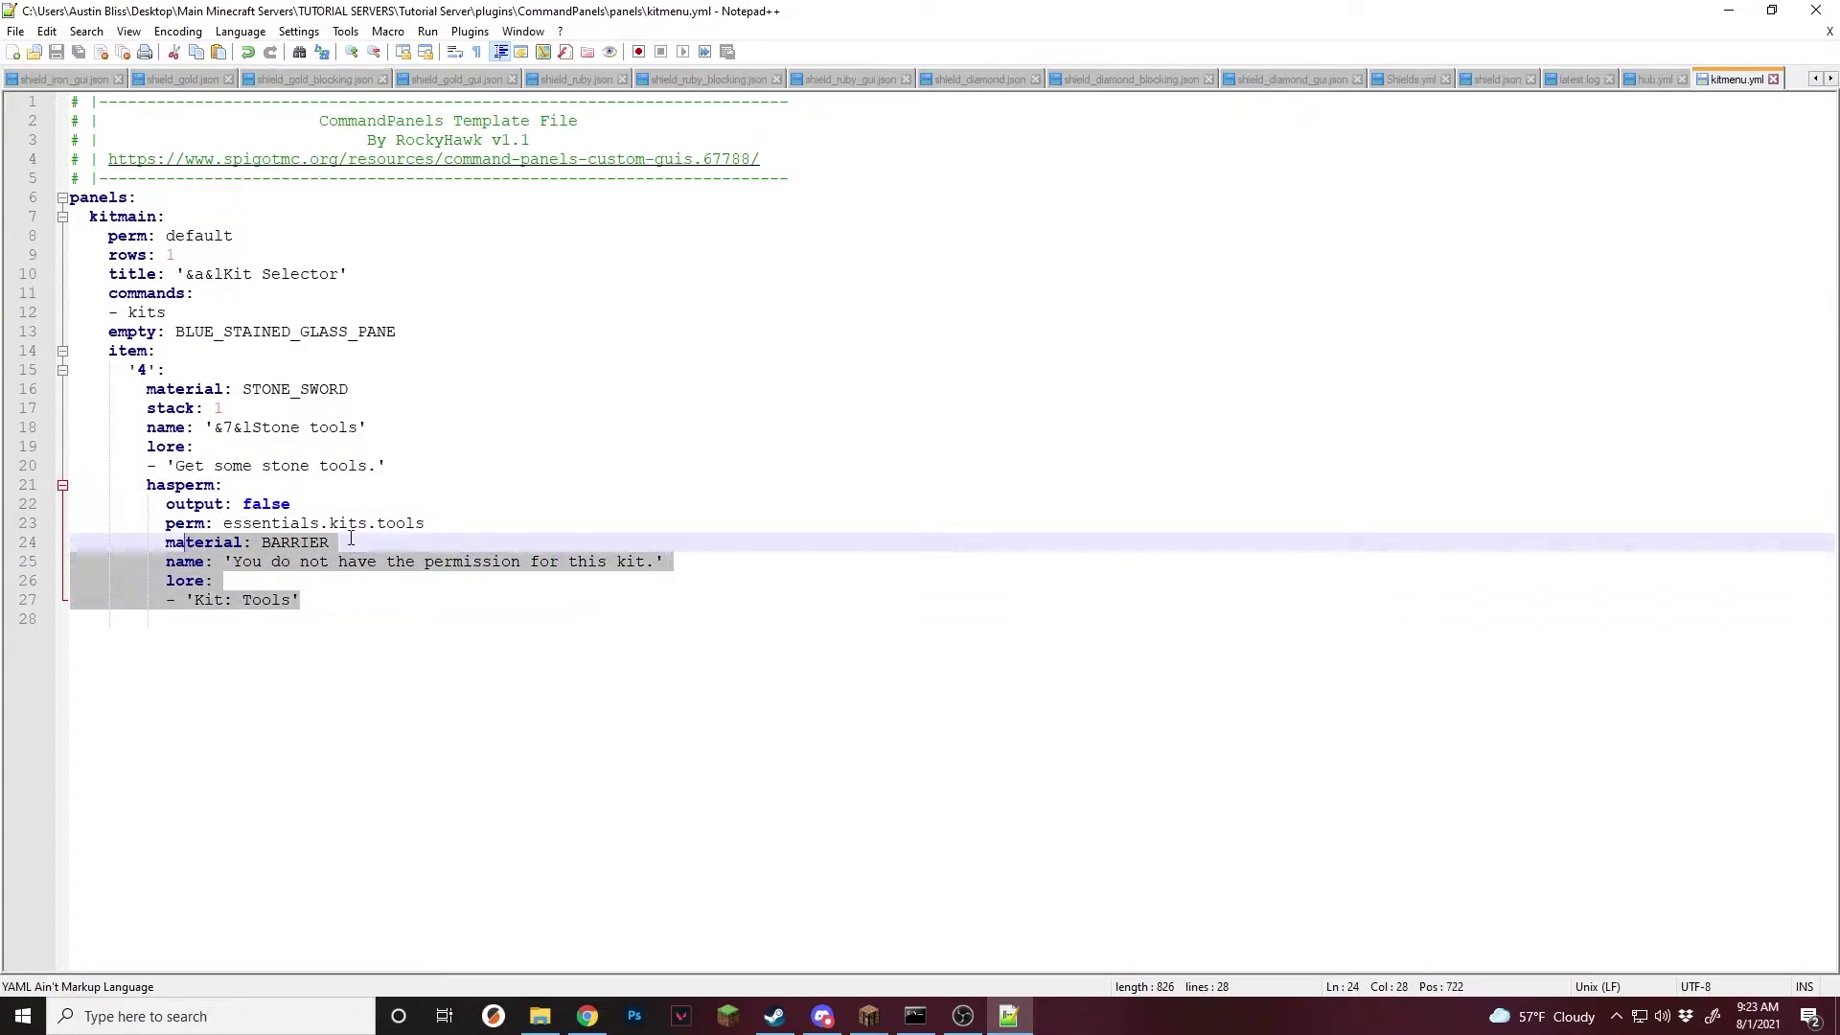
pyautogui.click(661, 544)
pyautogui.moveTo(661, 567); pyautogui.dragTo(213, 564)
pyautogui.click(463, 561)
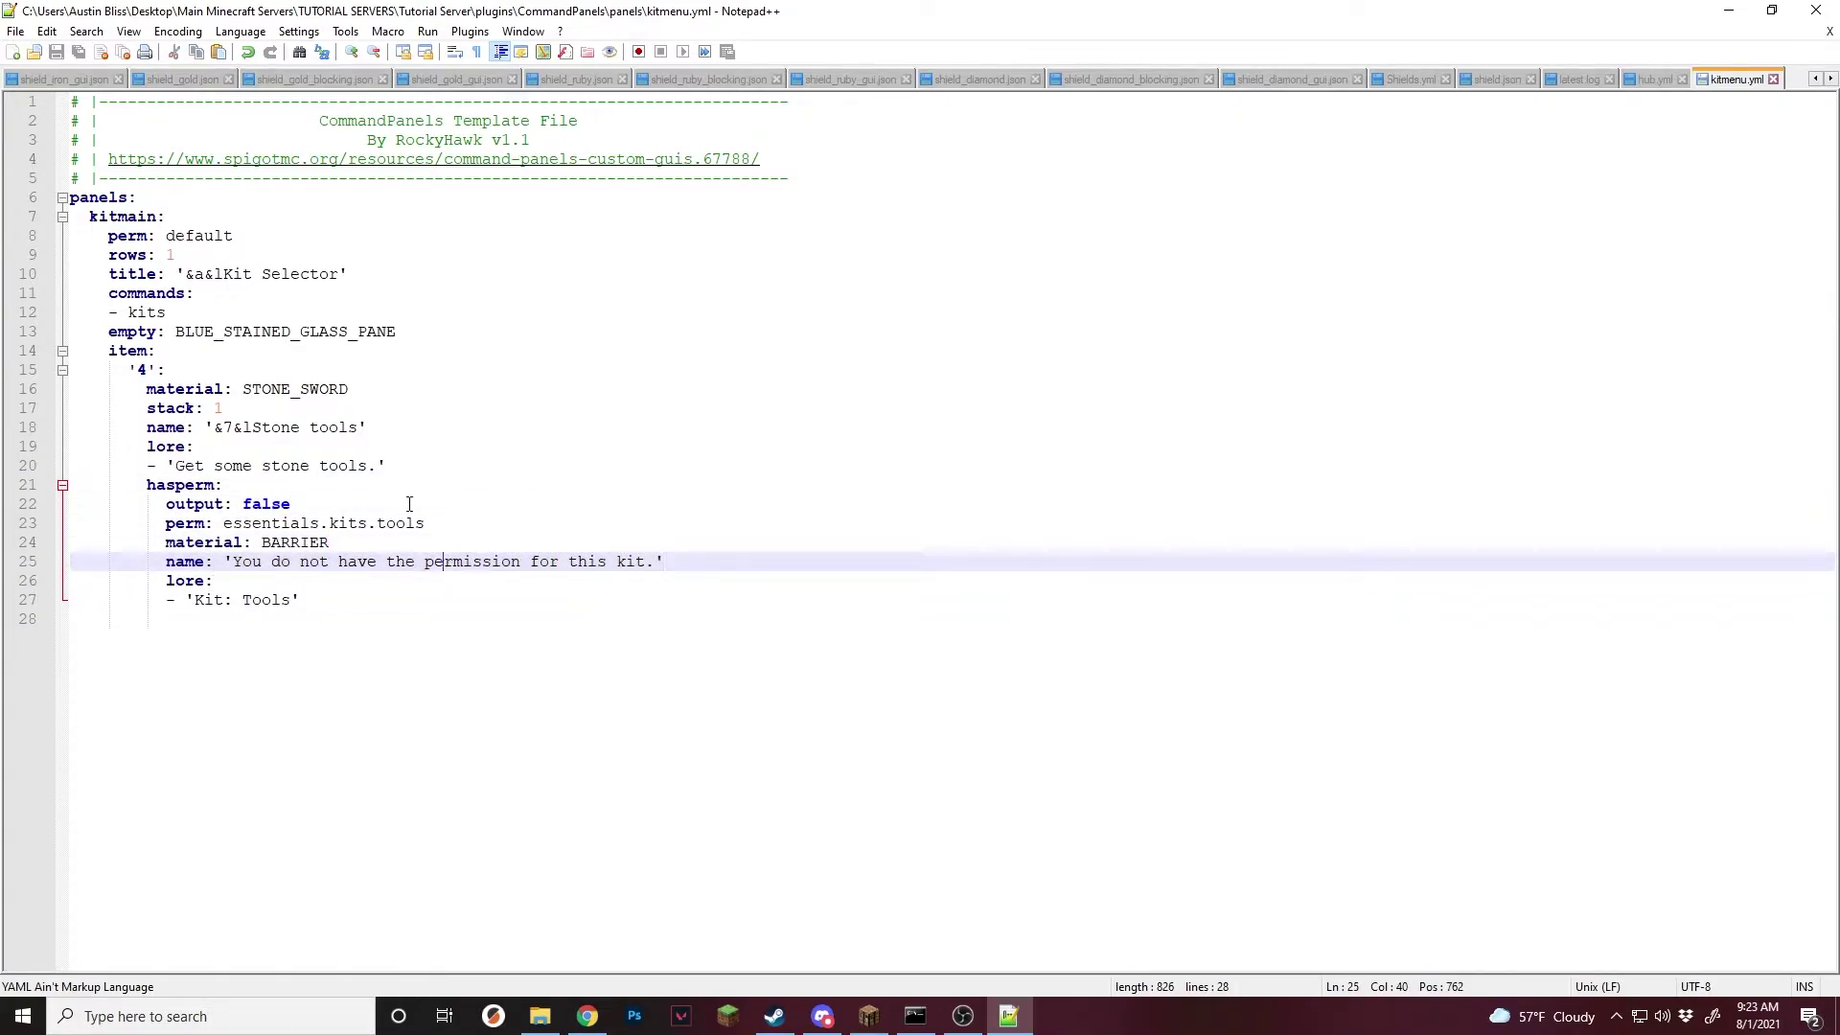
pyautogui.click(411, 447)
pyautogui.moveTo(387, 467); pyautogui.dragTo(165, 389)
pyautogui.click(402, 469)
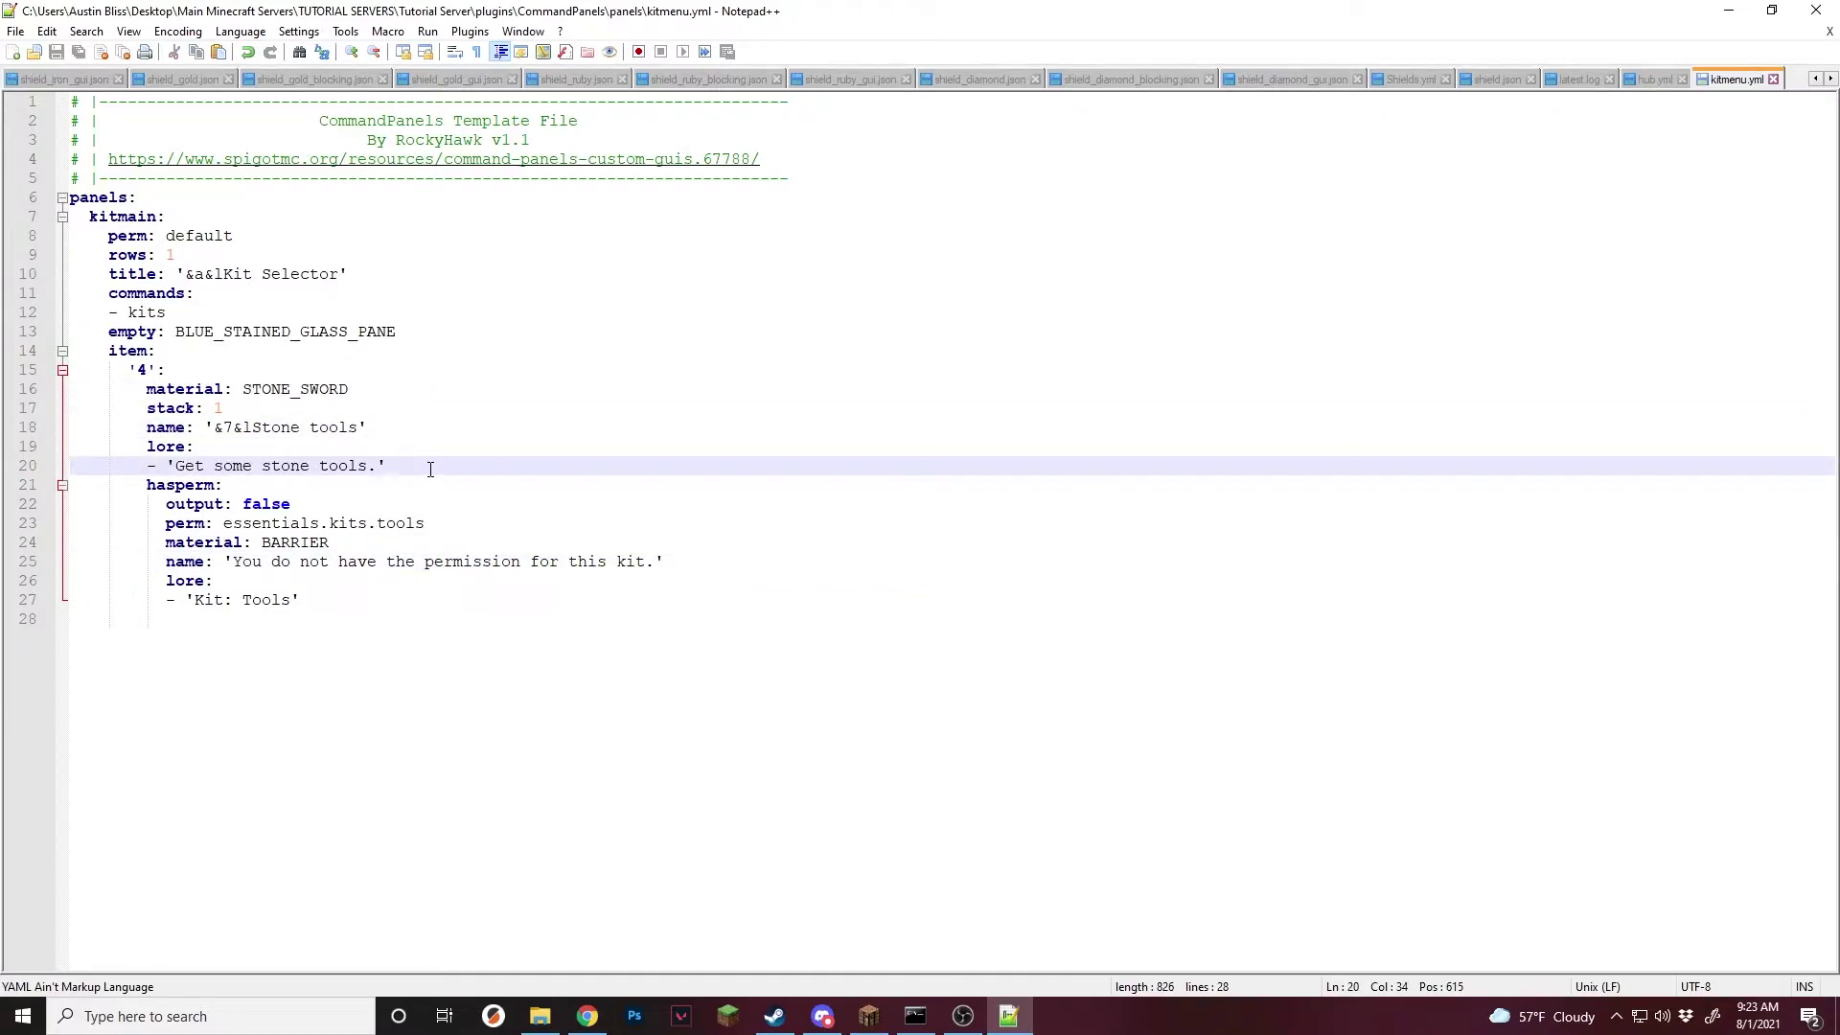
# Add a gray '&7Items:' lore line below 'Get some stone tools.'.
pyautogui.press('Return')
pyautogui.write("- '")
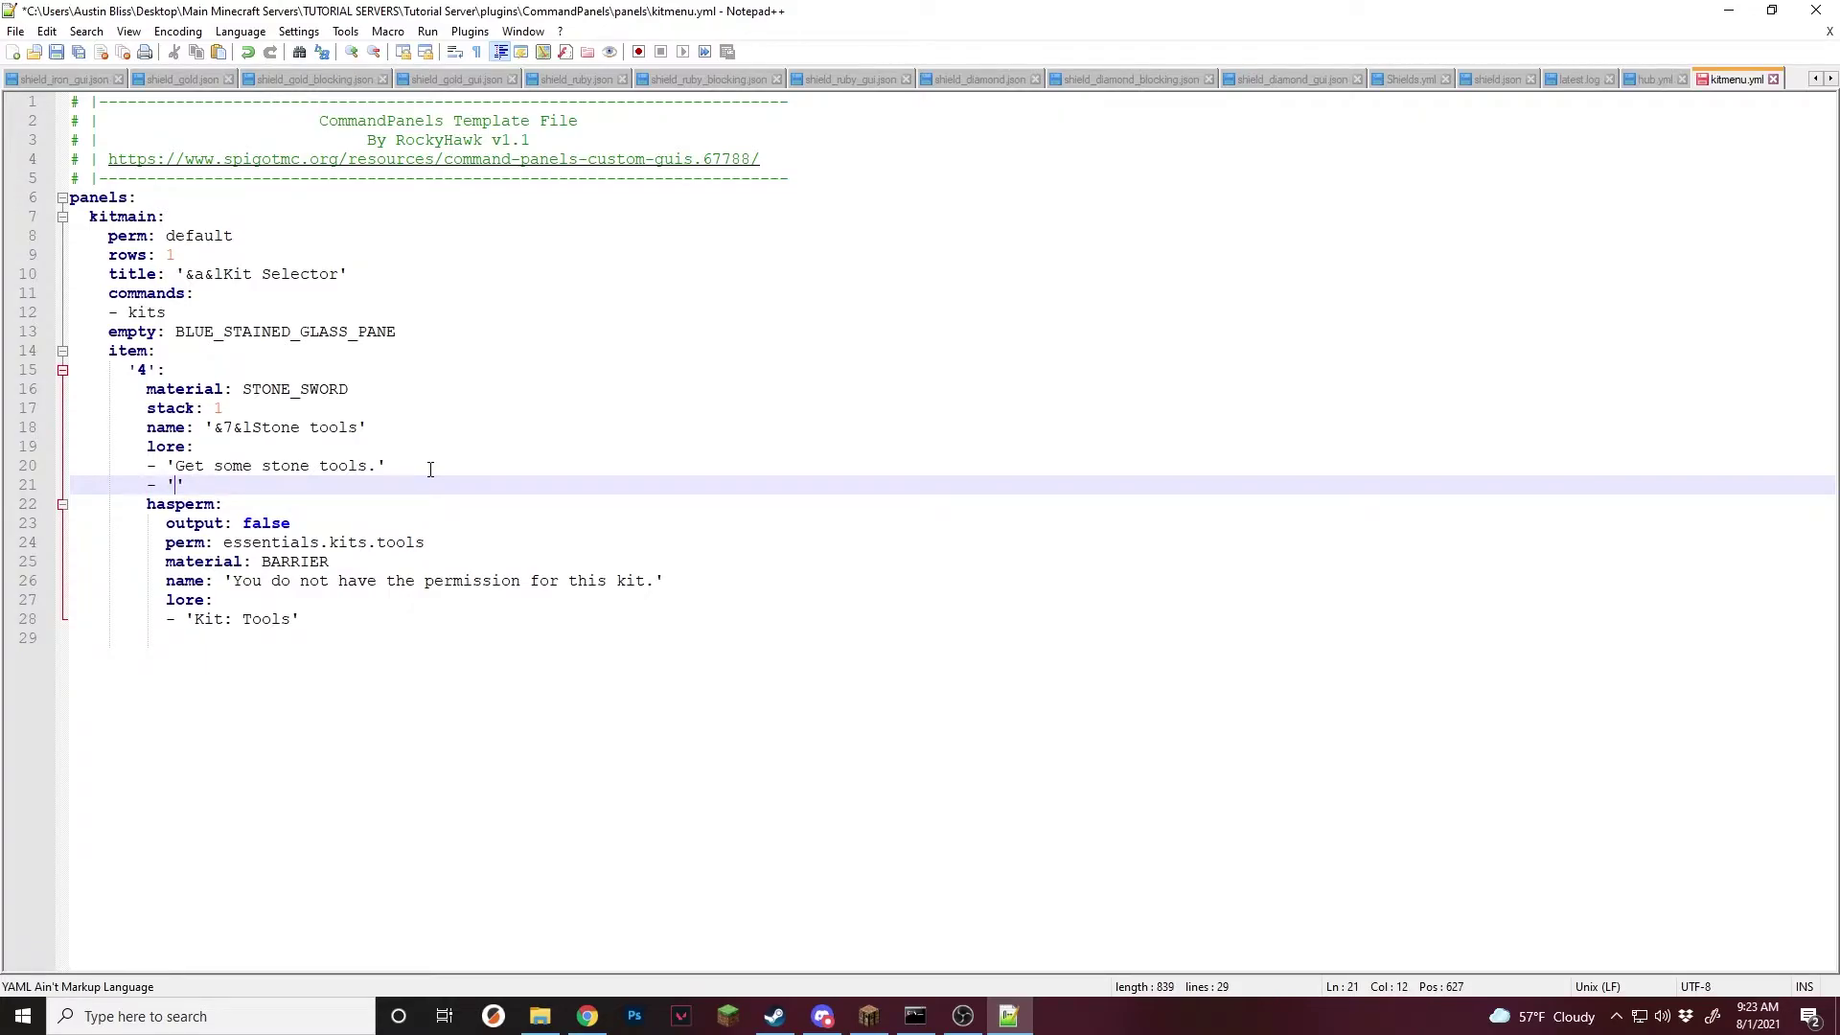
pyautogui.write('Items:')
pyautogui.write('&7')
pyautogui.press('Up')
pyautogui.press('Left')
pyautogui.press('Left')
pyautogui.write('&7')
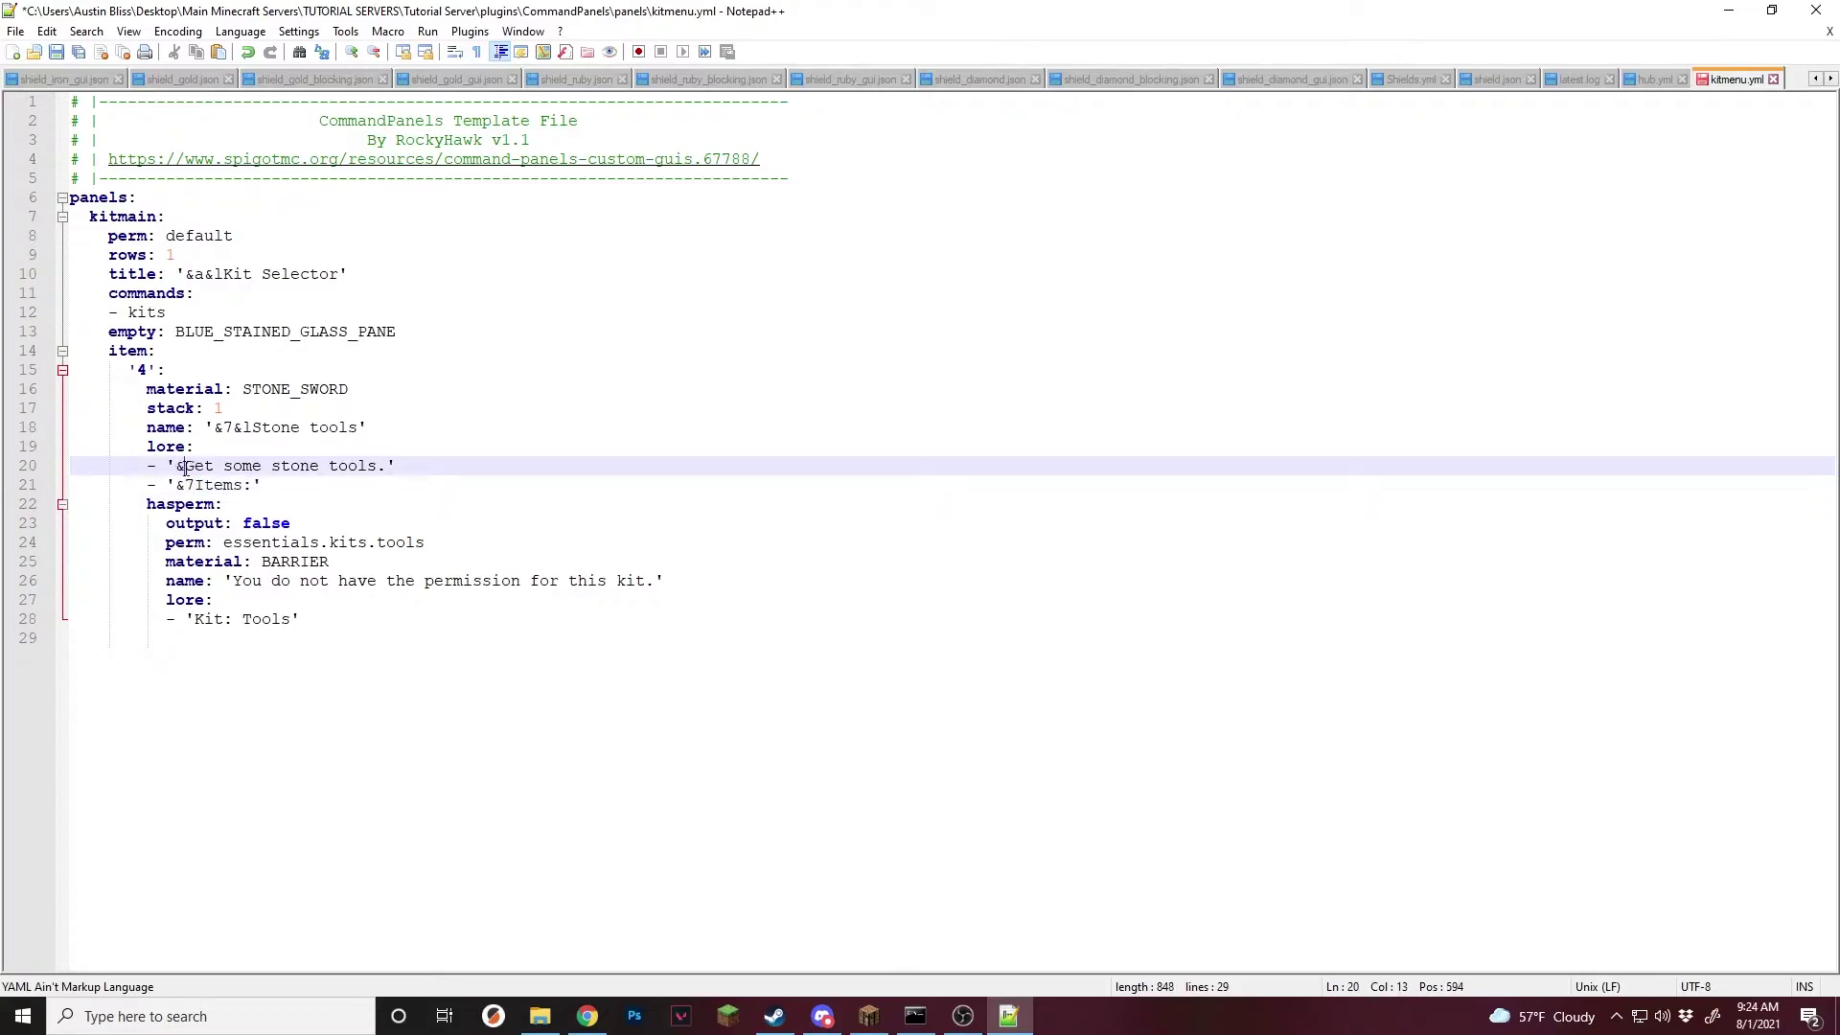
pyautogui.click(335, 482)
# List 'Stone Pickaxe', 'Stone Axe', 'Stone Shovel' and 'Stone Sword' as lore lines under Items:.
pyautogui.press('Return')
pyautogui.write("- '")
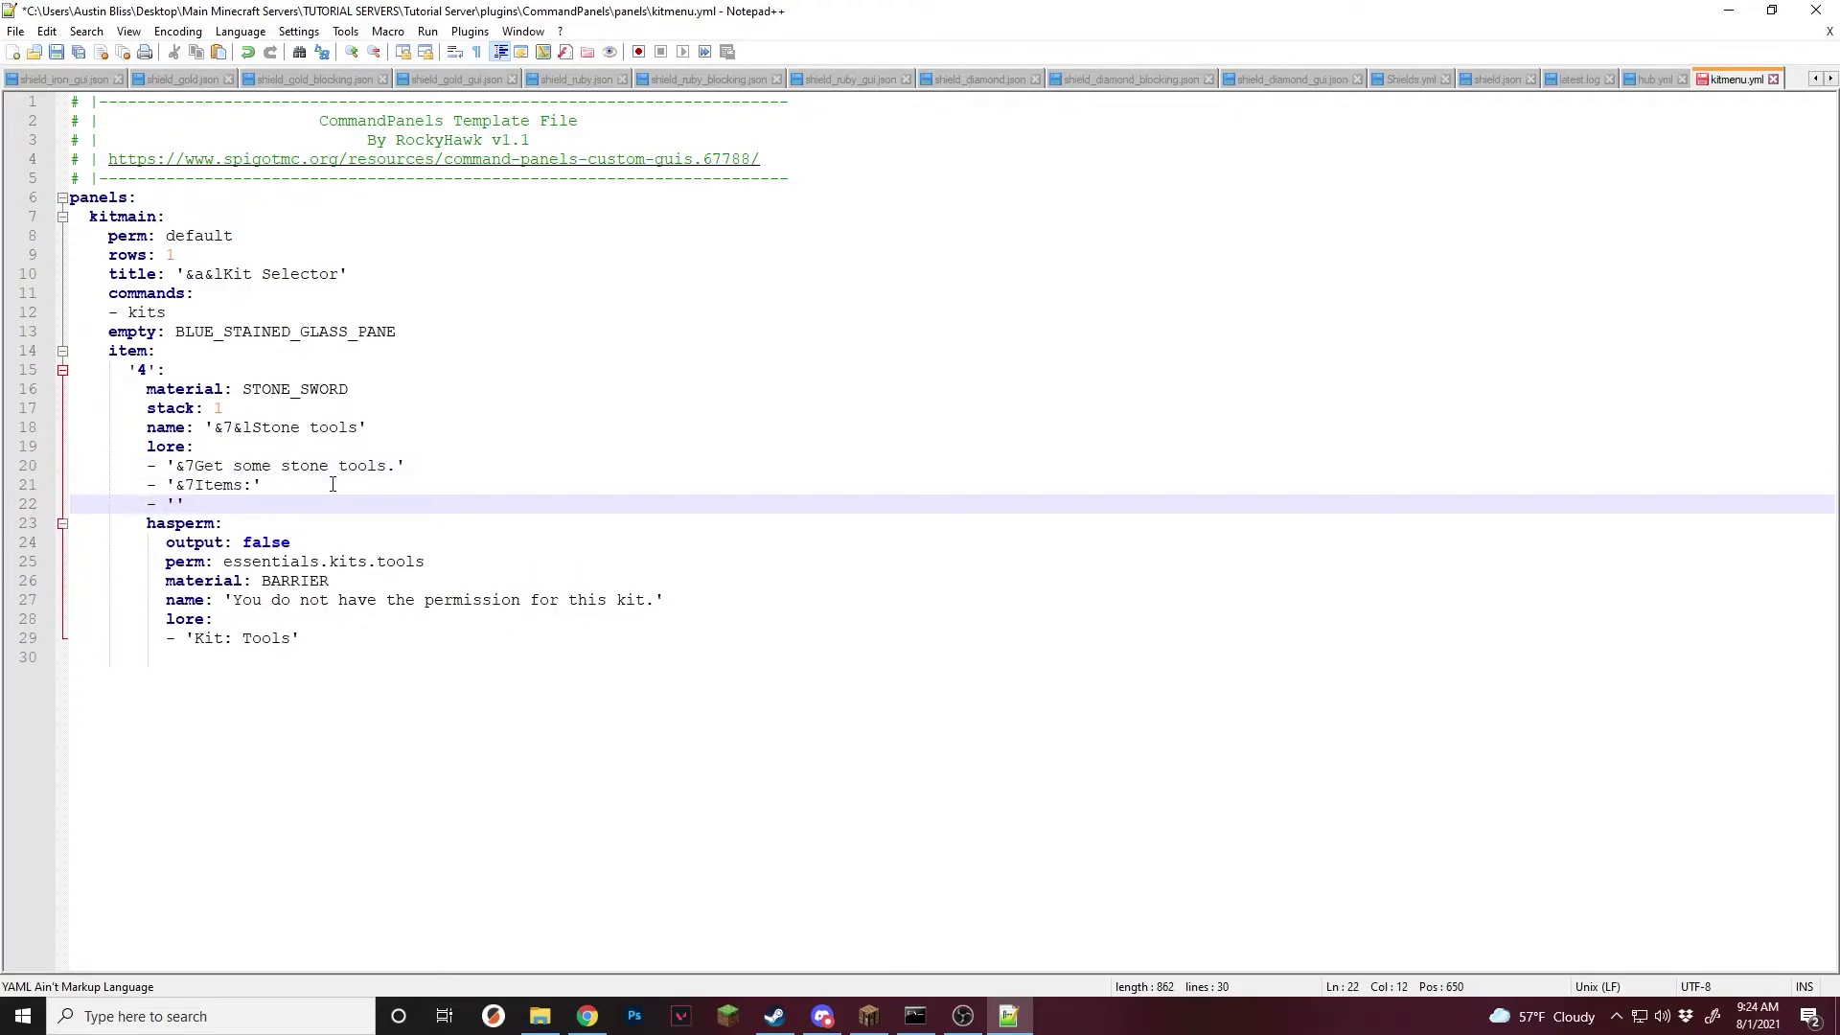
pyautogui.write('Stone Pickaxe')
pyautogui.press('Return')
pyautogui.write("- 'Stone Axe")
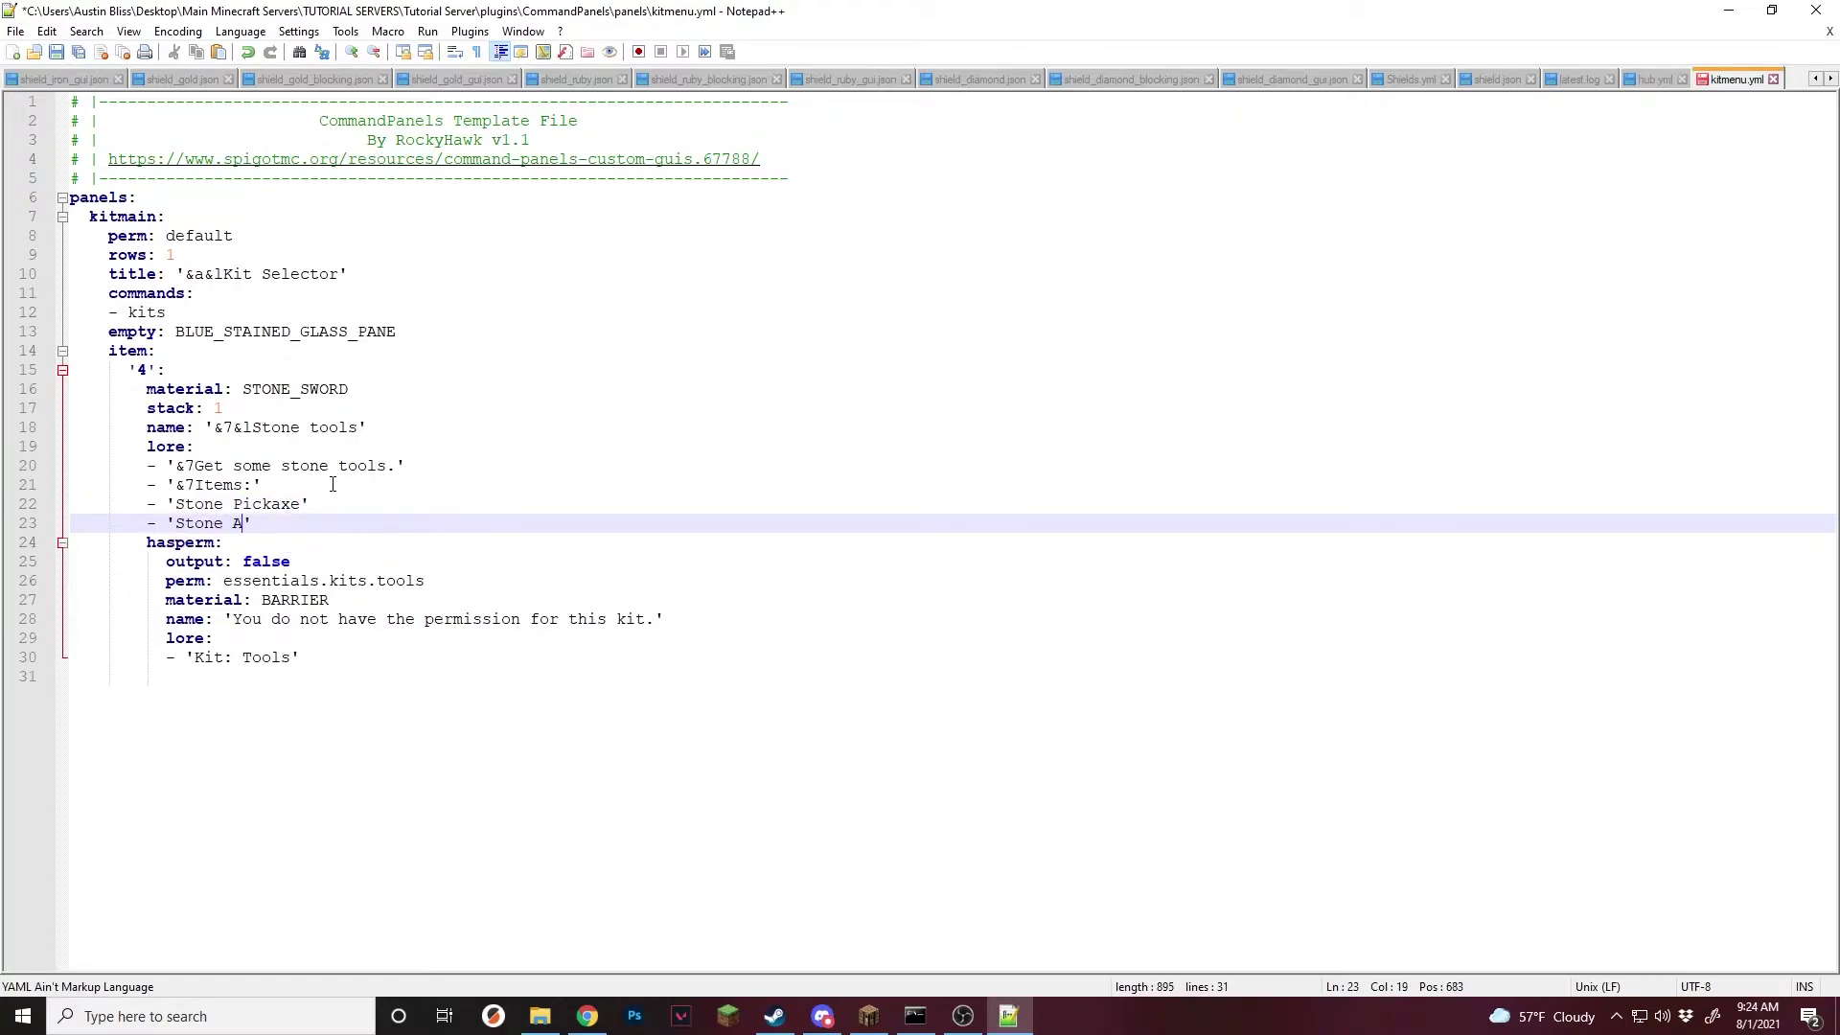
pyautogui.press('Right')
pyautogui.press('Return')
pyautogui.write("- 'Stone Shovel")
pyautogui.press('Right')
pyautogui.press('Return')
pyautogui.write('- ')
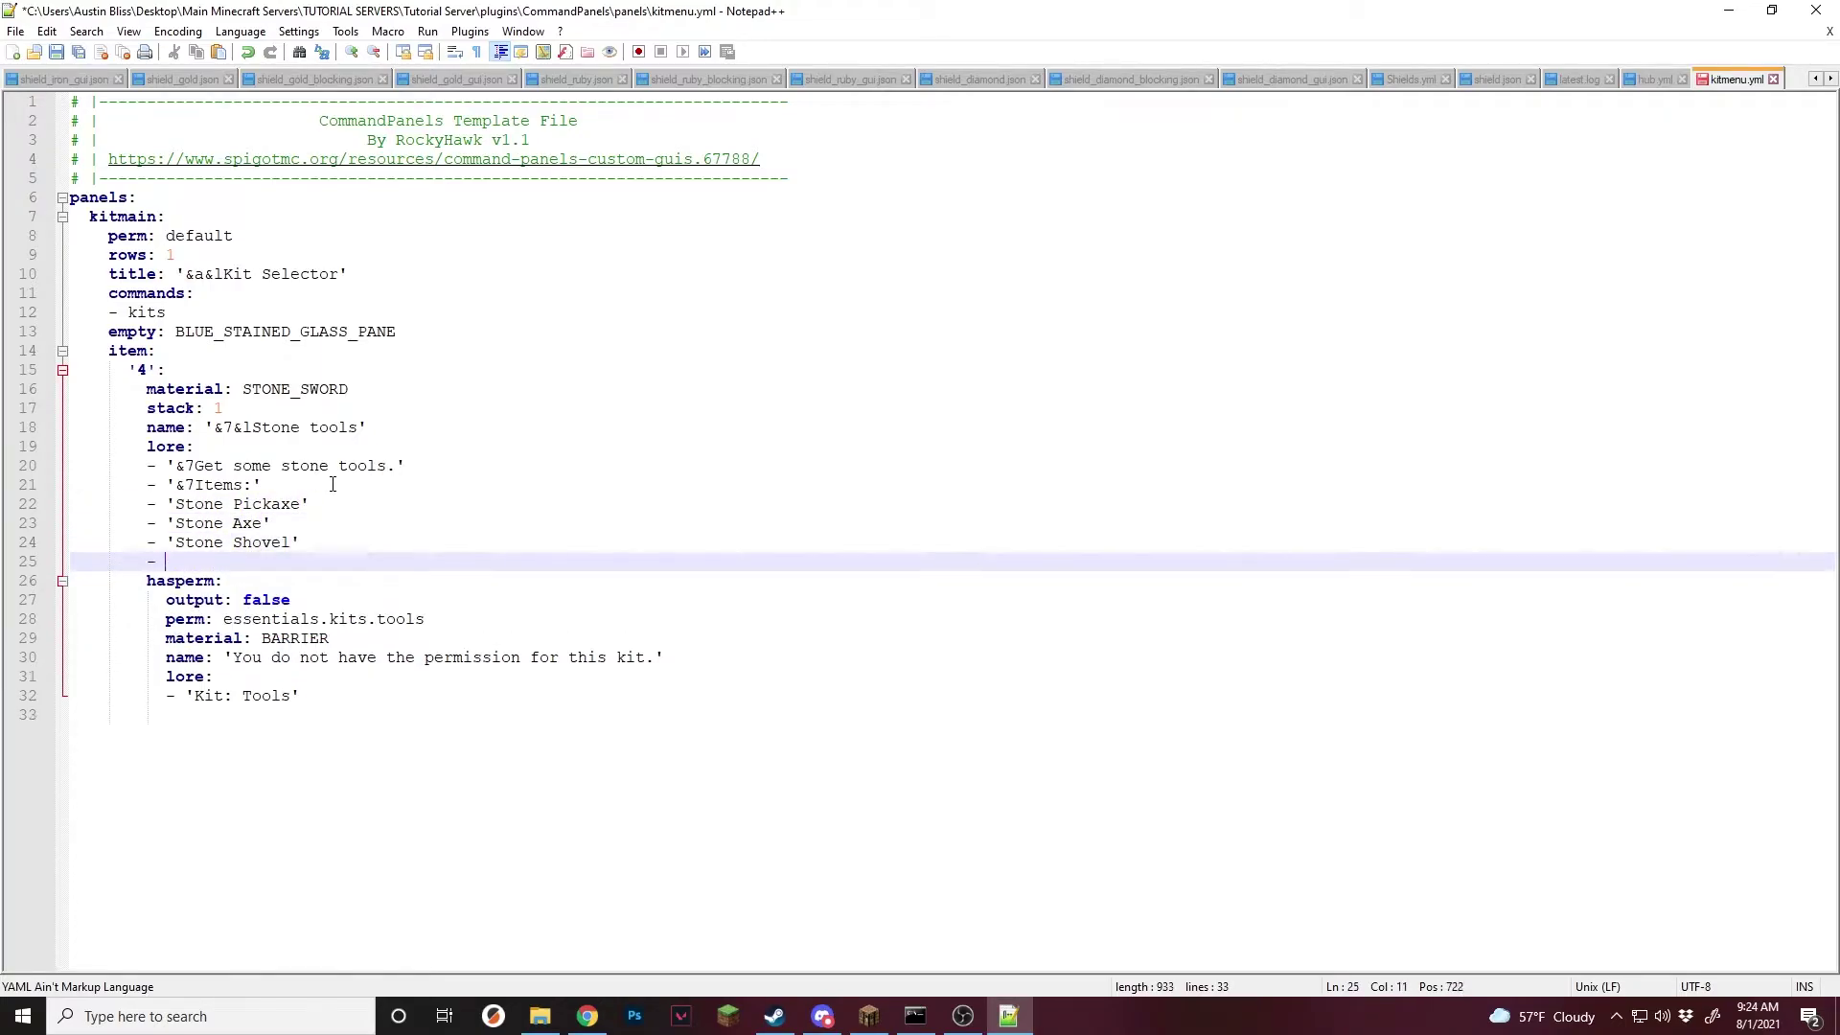
pyautogui.write("'Stone Sword")
# Prefix each of the four tool lines with the &7 gray color code and save.
pyautogui.moveTo(176, 484); pyautogui.dragTo(195, 483)
pyautogui.hotkey('ctrl', 'c')
pyautogui.click(175, 503)
pyautogui.hotkey('ctrl', 'v')
pyautogui.press('Down')
pyautogui.press('Left')
pyautogui.press('Left')
pyautogui.hotkey('ctrl', 'v')
pyautogui.press('Down')
pyautogui.press('Left')
pyautogui.press('Left')
pyautogui.hotkey('ctrl', 'v')
pyautogui.press('Down')
pyautogui.press('Left')
pyautogui.press('Left')
pyautogui.hotkey('ctrl', 'v')
pyautogui.click(358, 570)
pyautogui.hotkey('ctrl', 's')
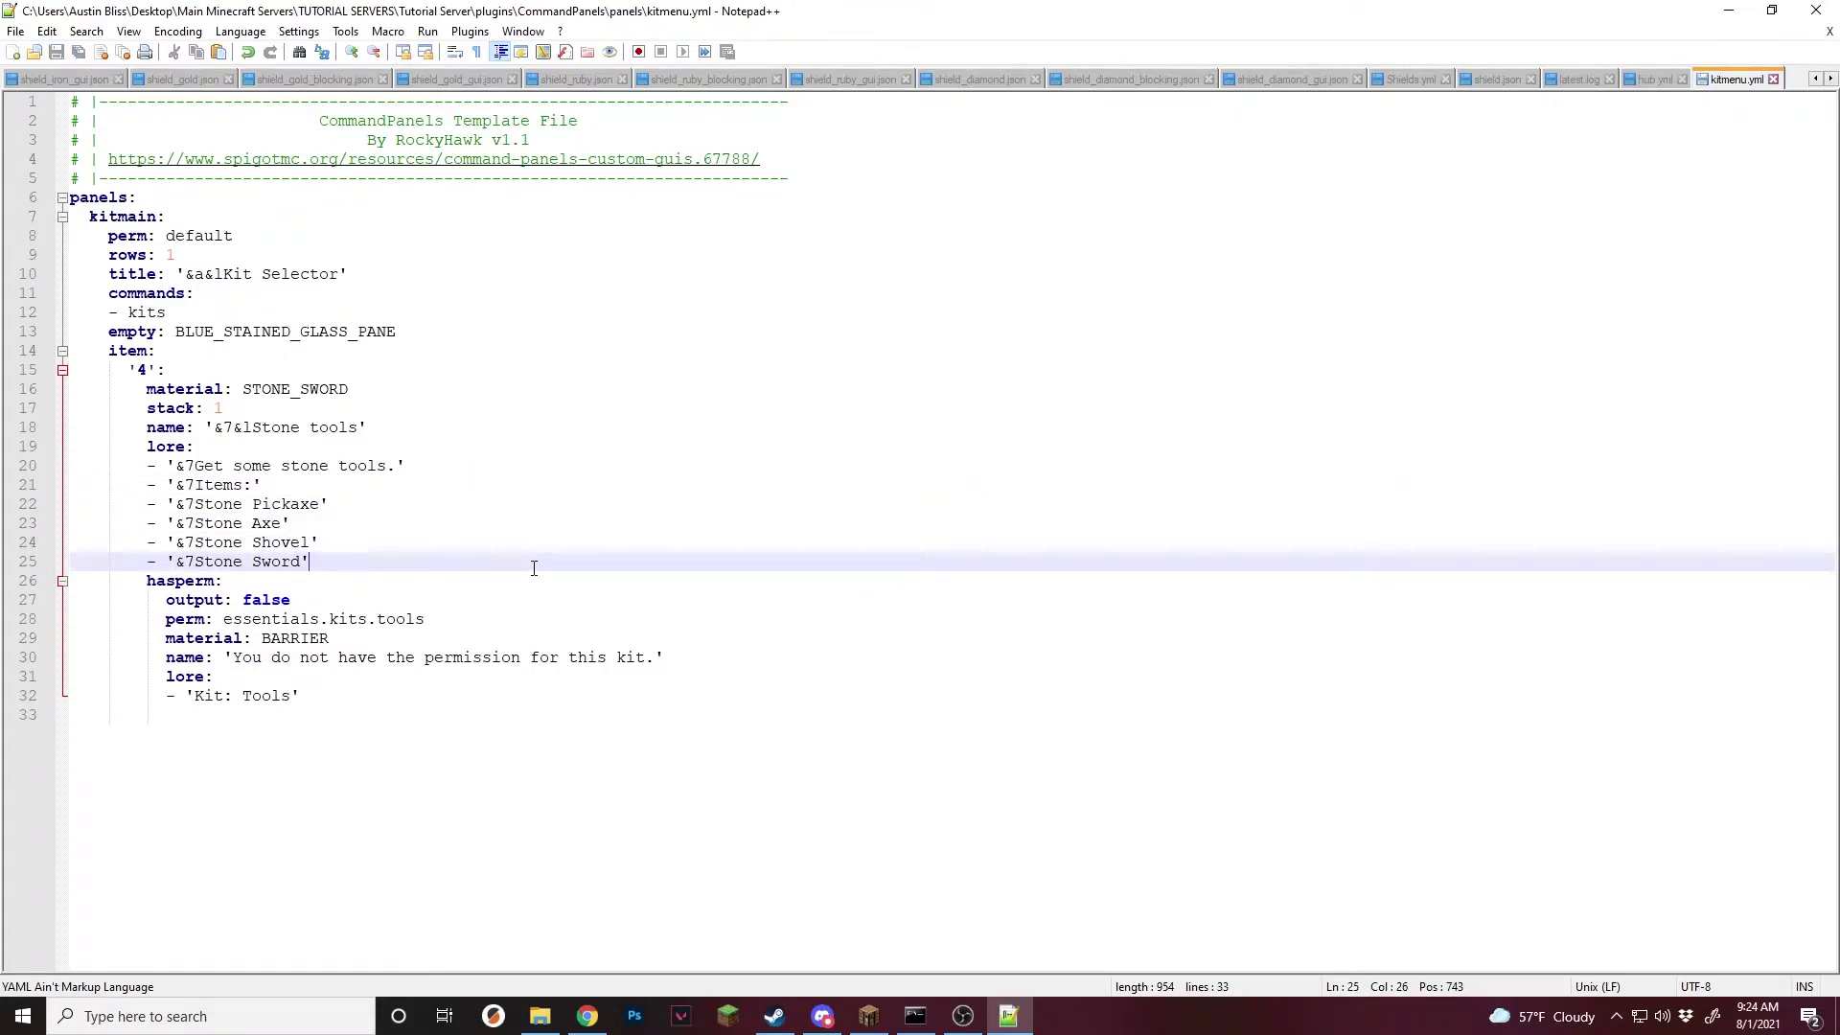
pyautogui.click(461, 425)
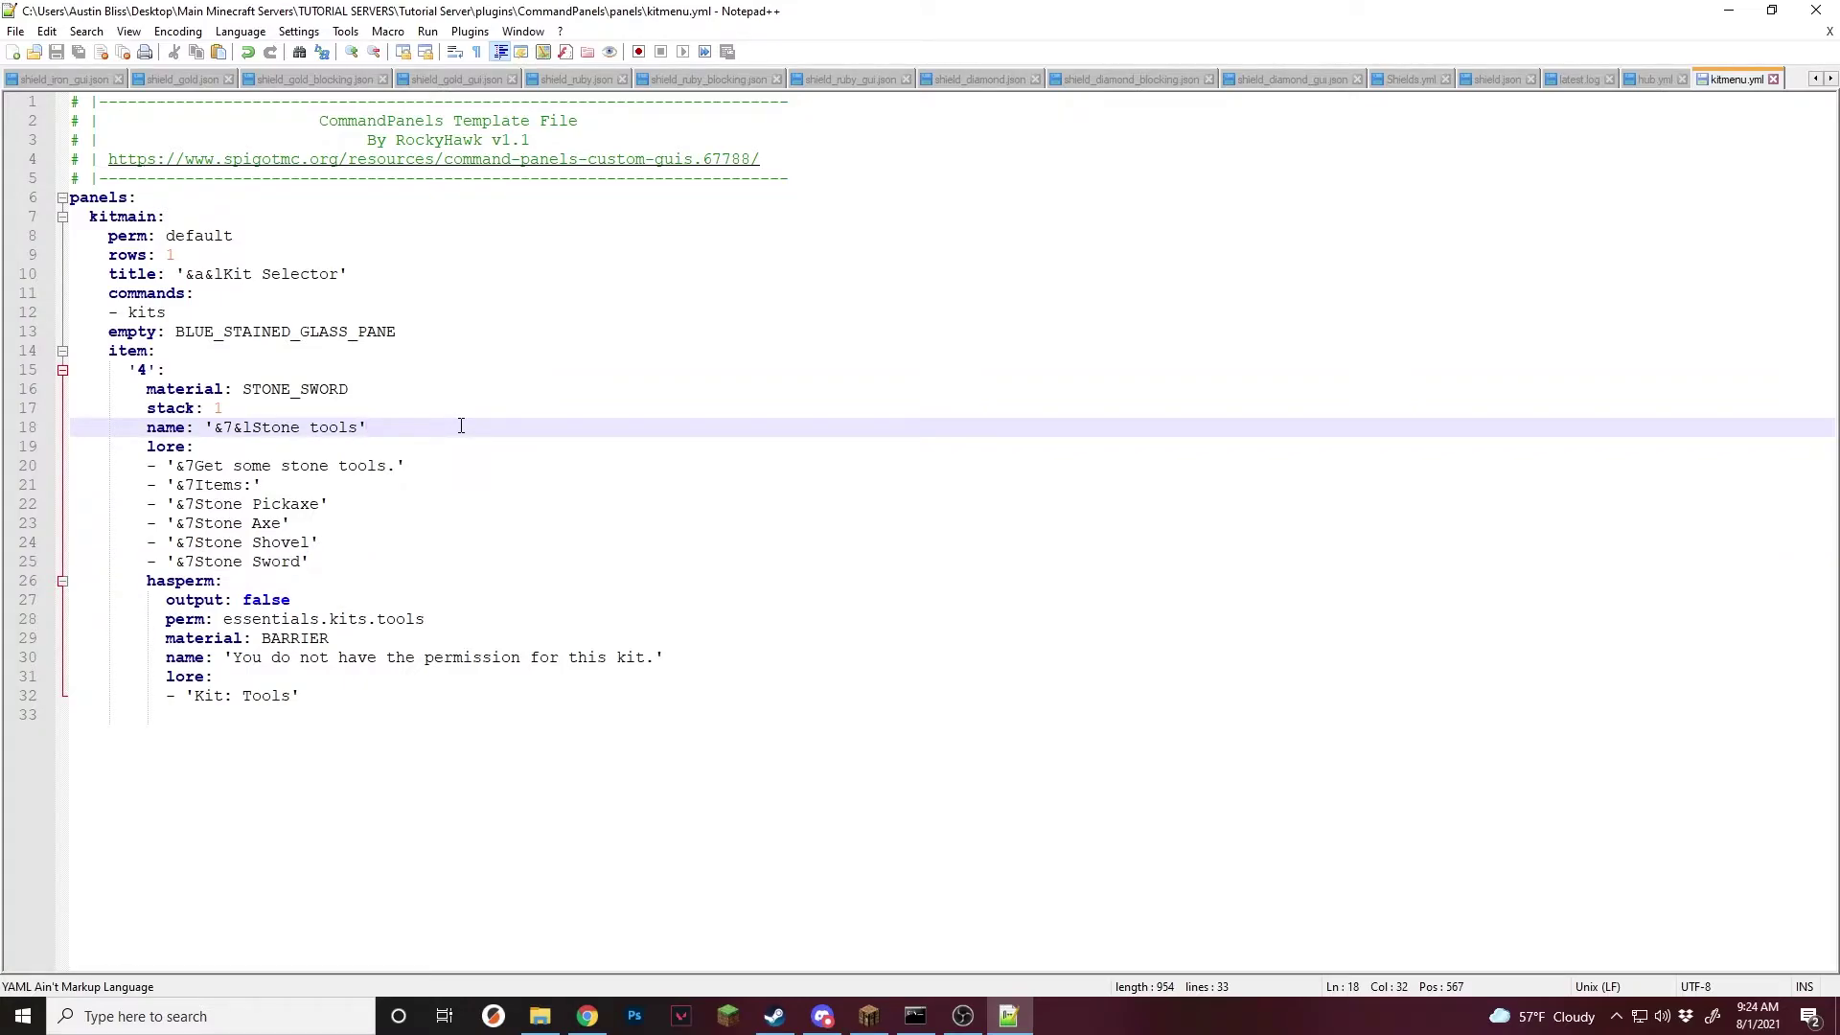
# Insert '%essentials_kit_is_available_tools%' as the top lore line, replacing <kitname> with tools.
pyautogui.click(454, 445)
pyautogui.press('Return')
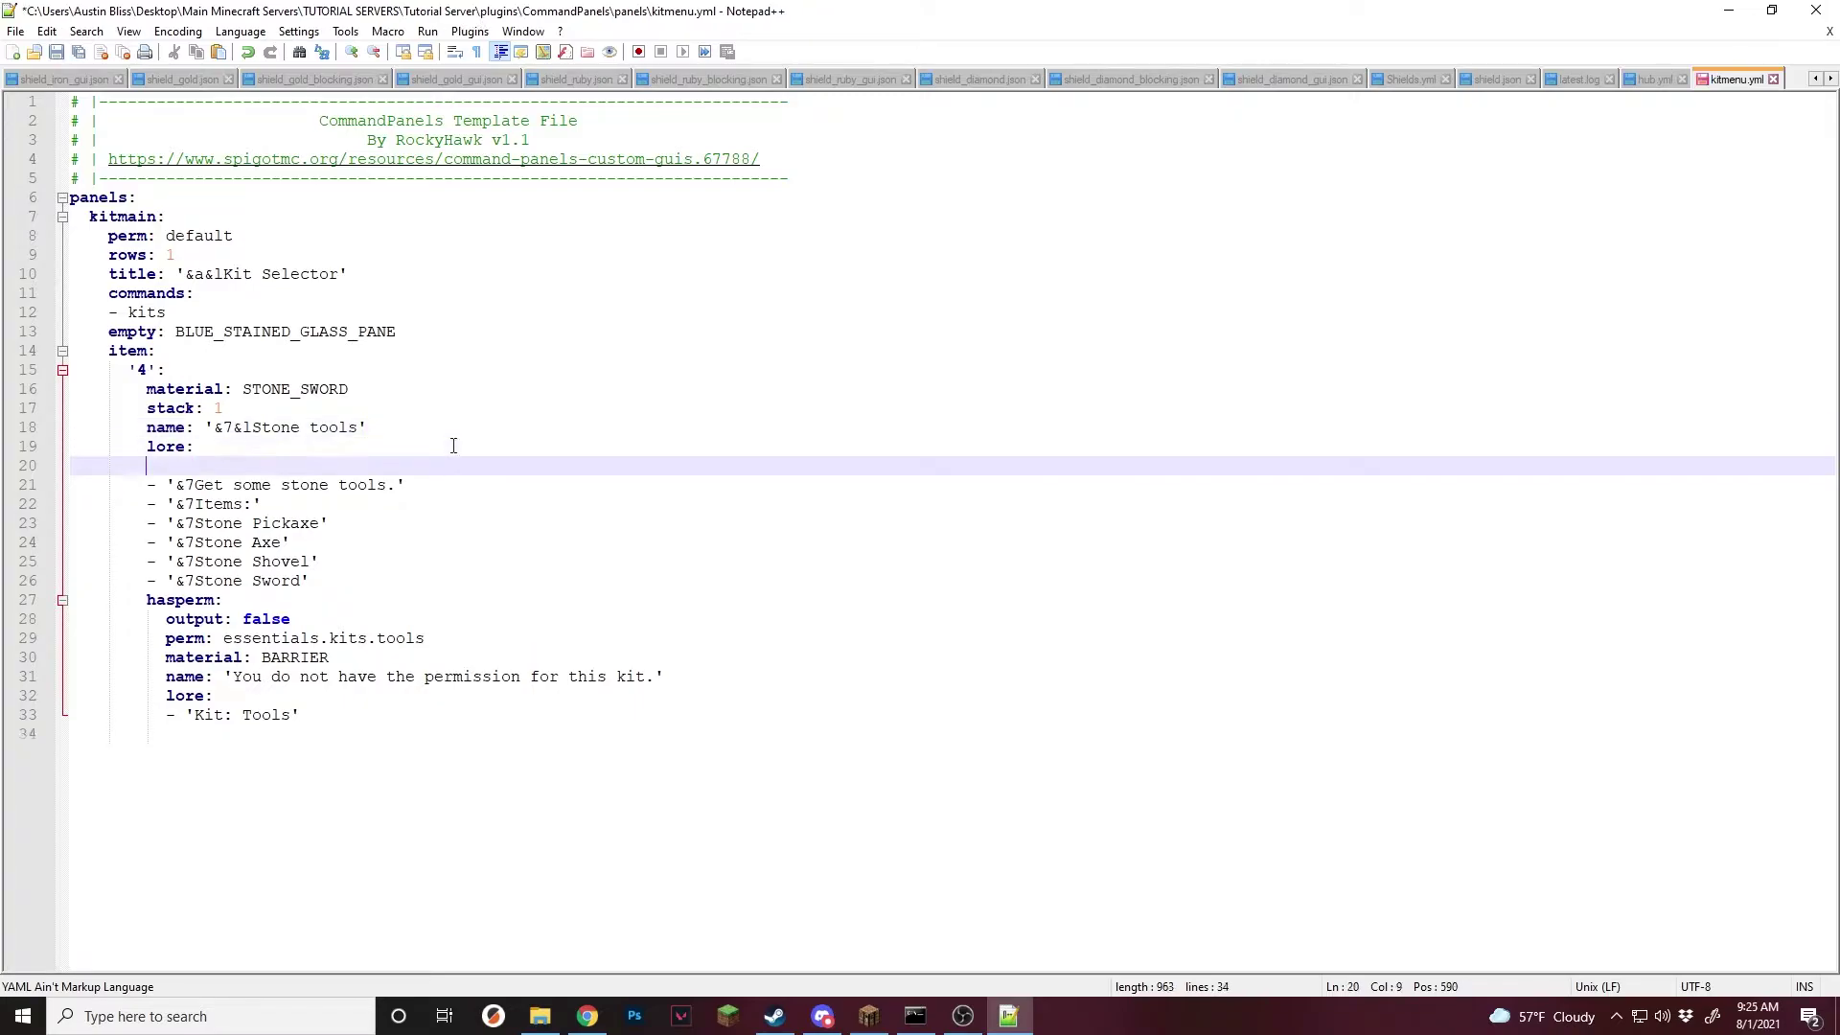
pyautogui.write("- ''")
pyautogui.hotkey('ctrl', 'v')
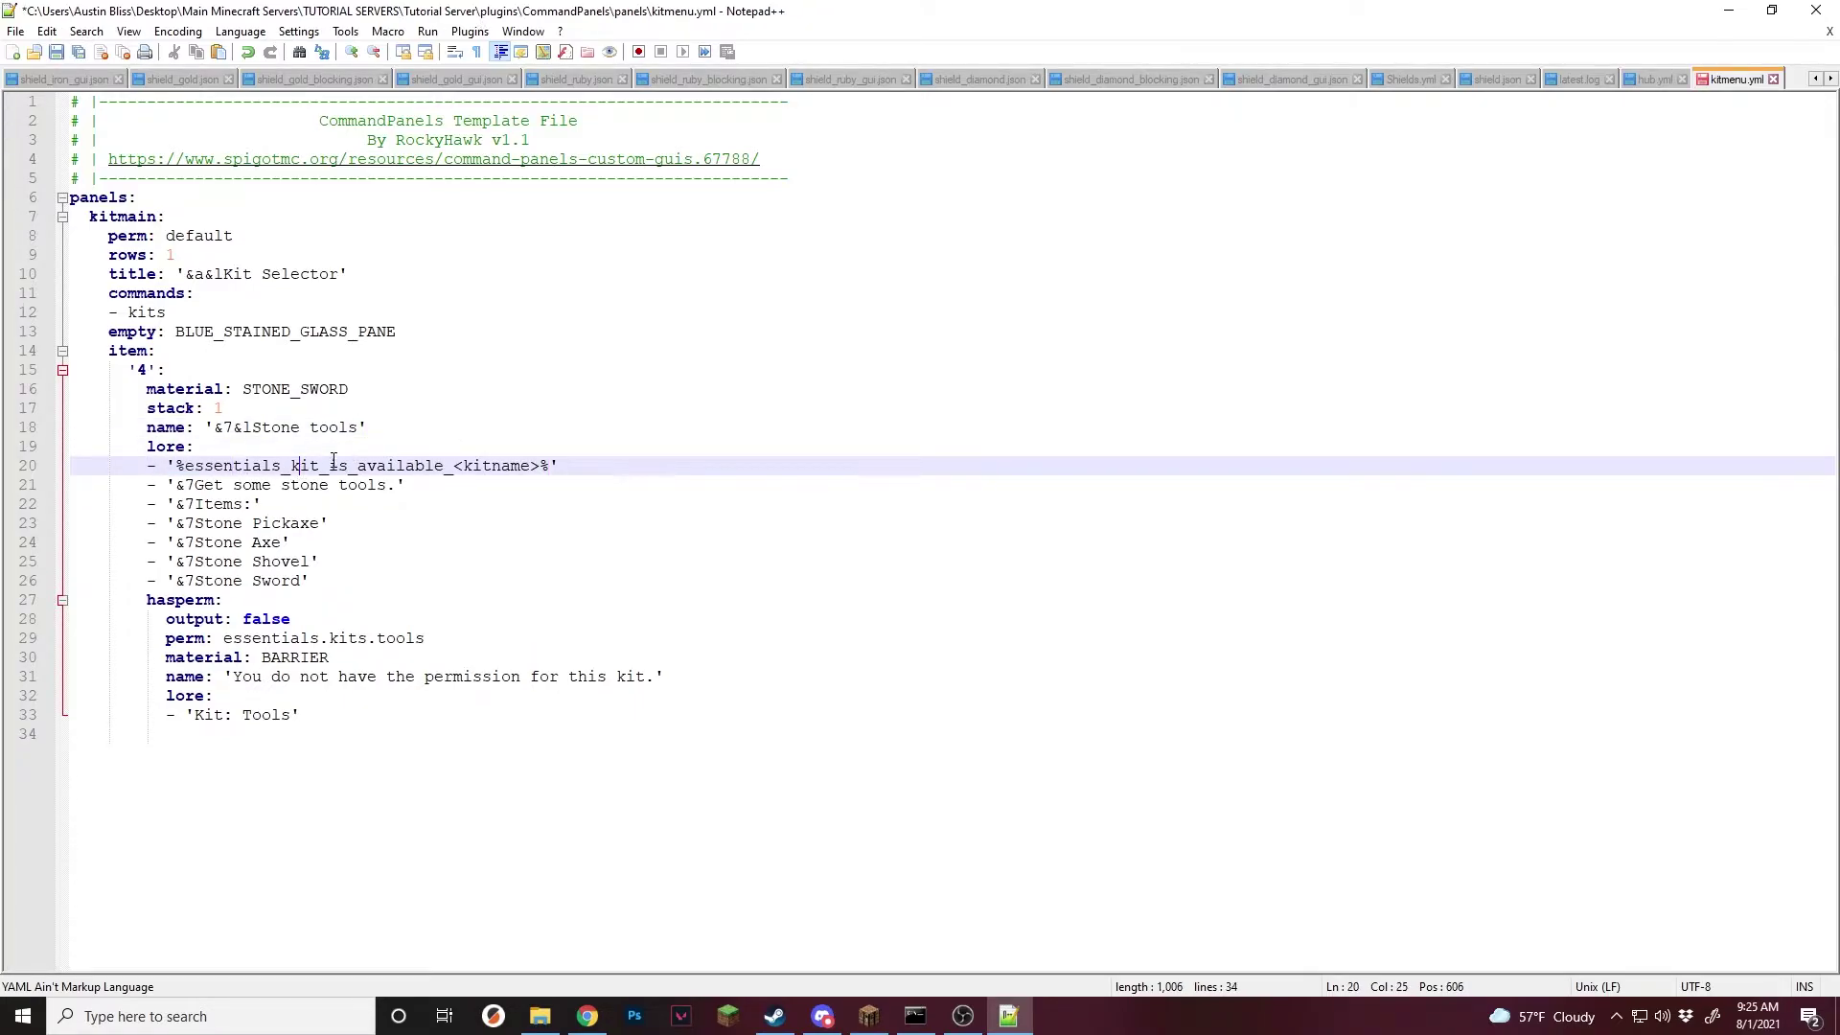
pyautogui.click(387, 467)
pyautogui.moveTo(540, 466); pyautogui.dragTo(176, 466)
pyautogui.write('tools')
pyautogui.press('Escape')
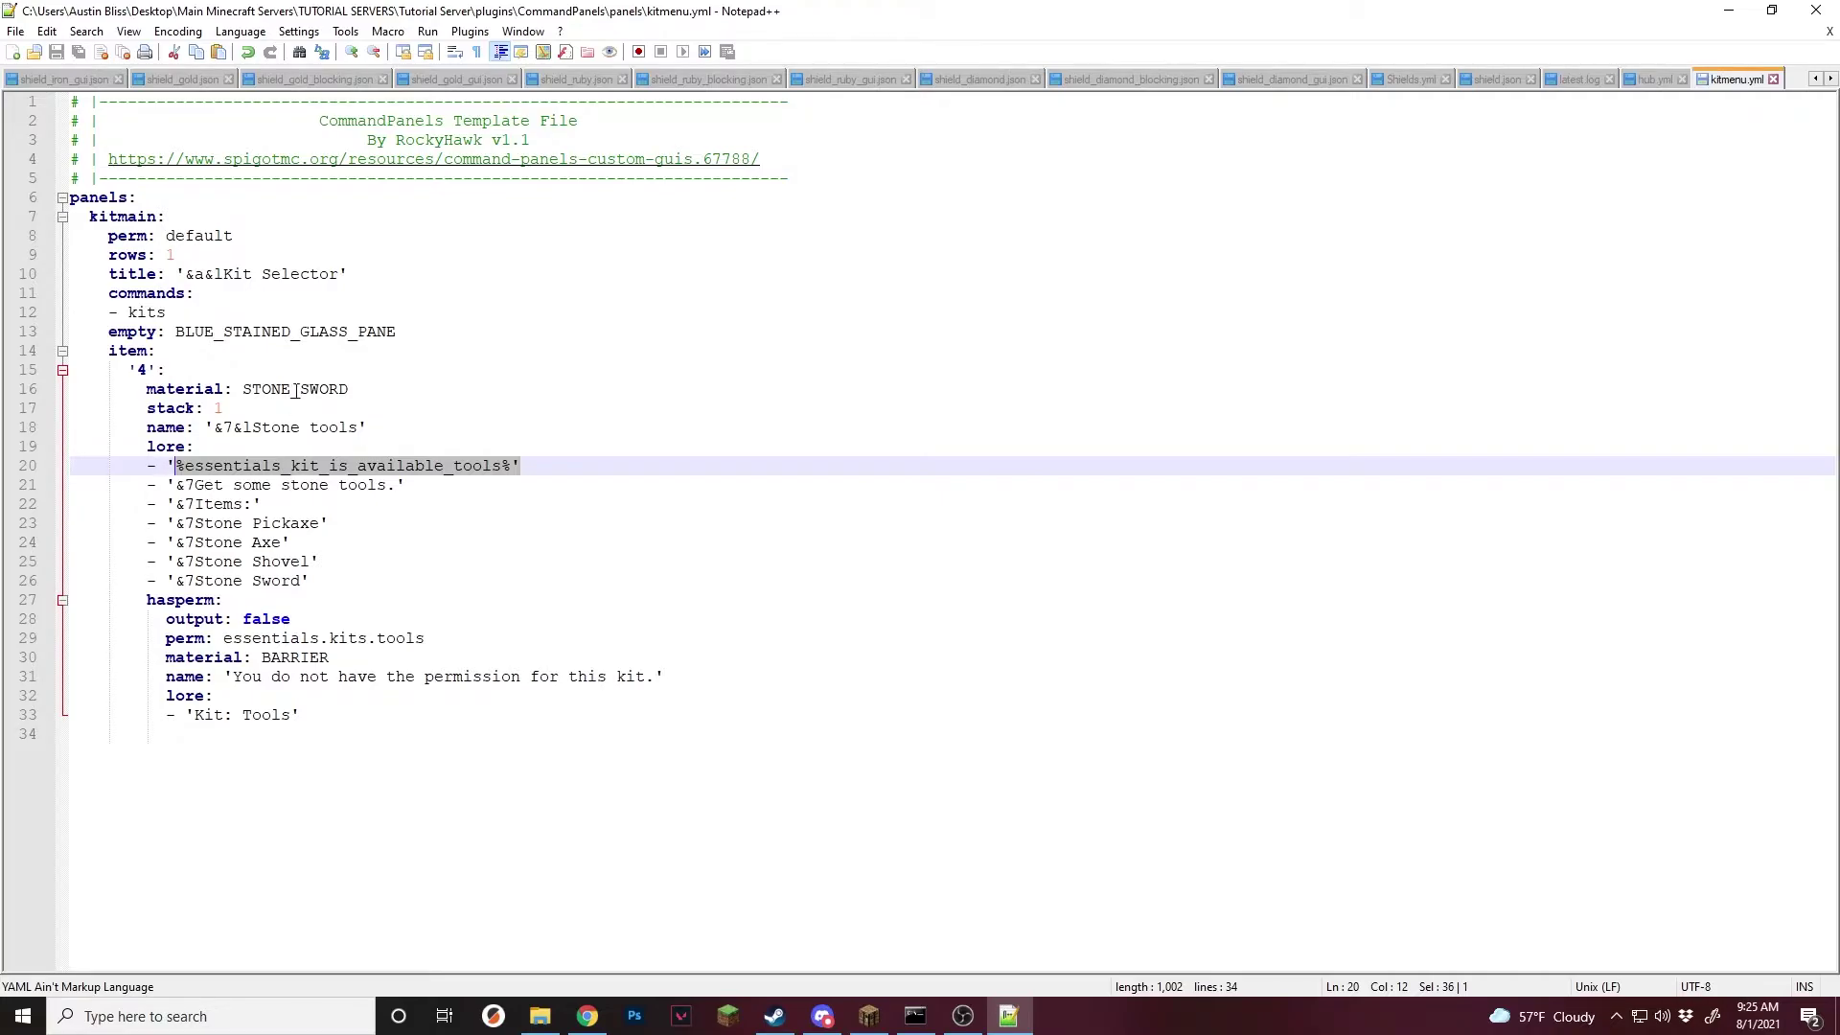
pyautogui.click(386, 376)
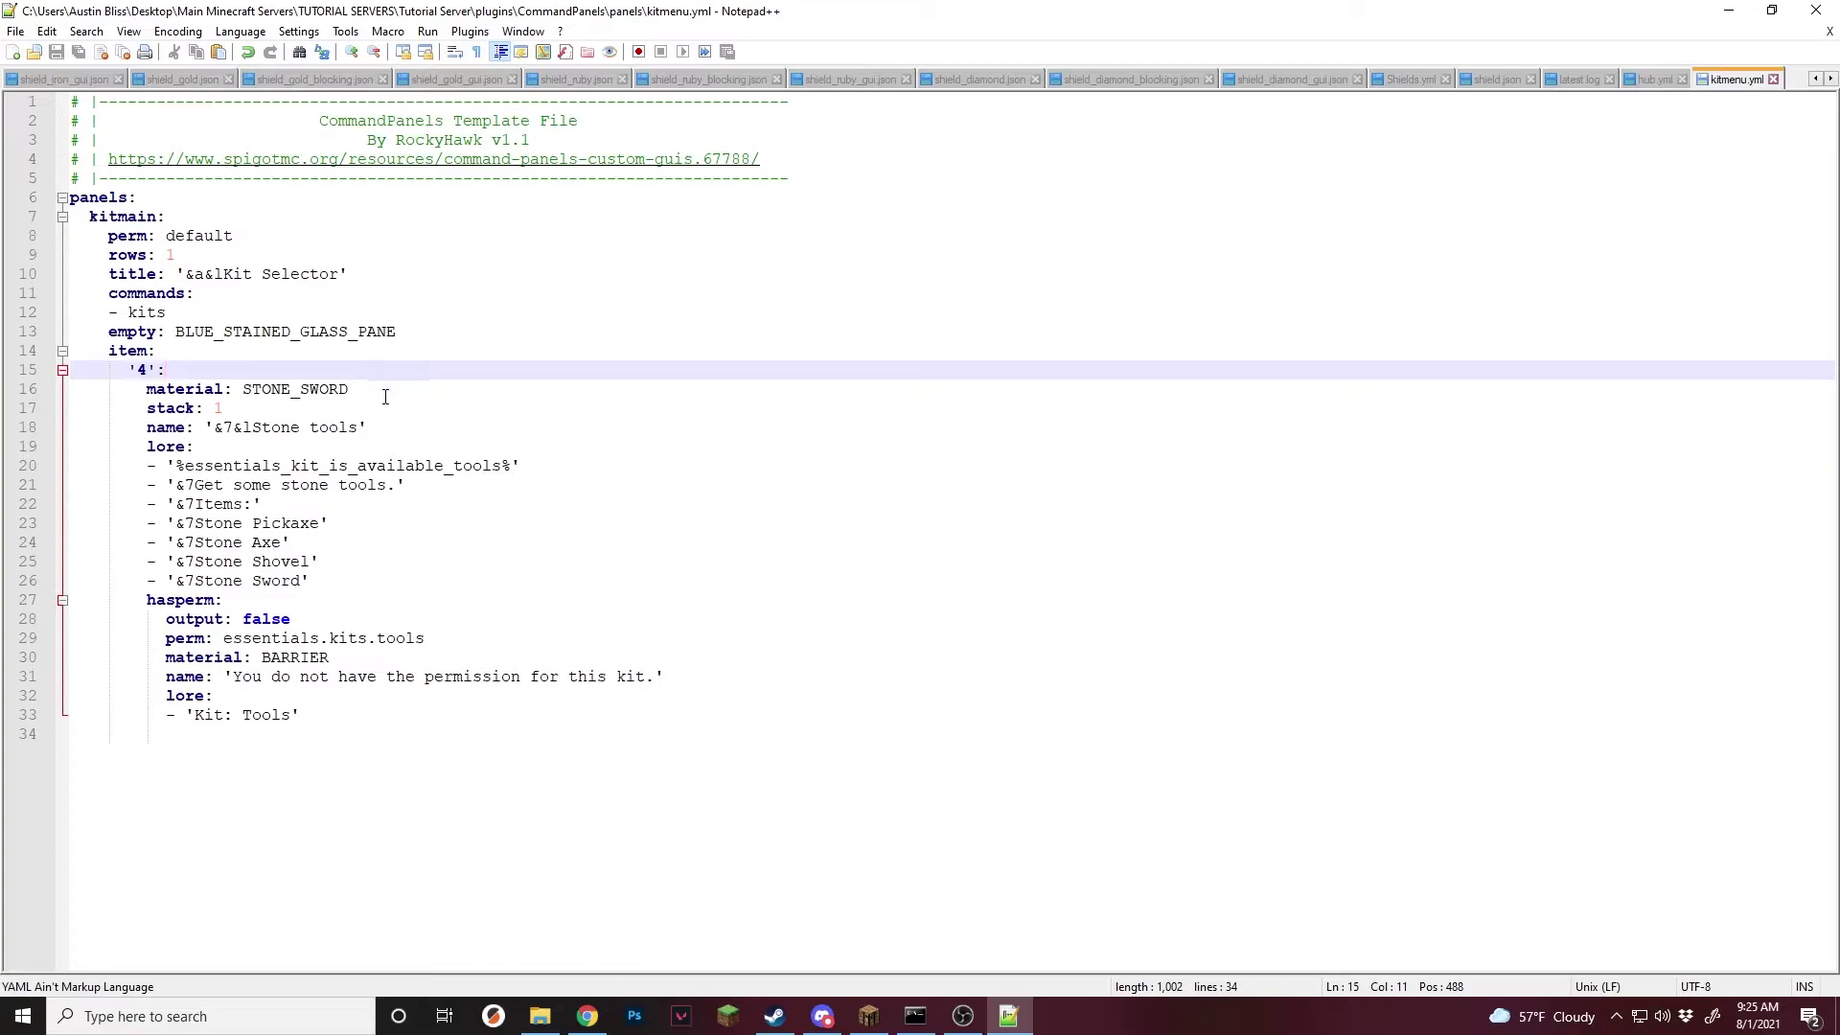
pyautogui.moveTo(178, 465); pyautogui.dragTo(518, 466)
# Reload CommandPanels in Minecraft and inspect the Stone tools lore in the /kits Kit Selector.
pyautogui.click(882, 1016)
pyautogui.press('Return')
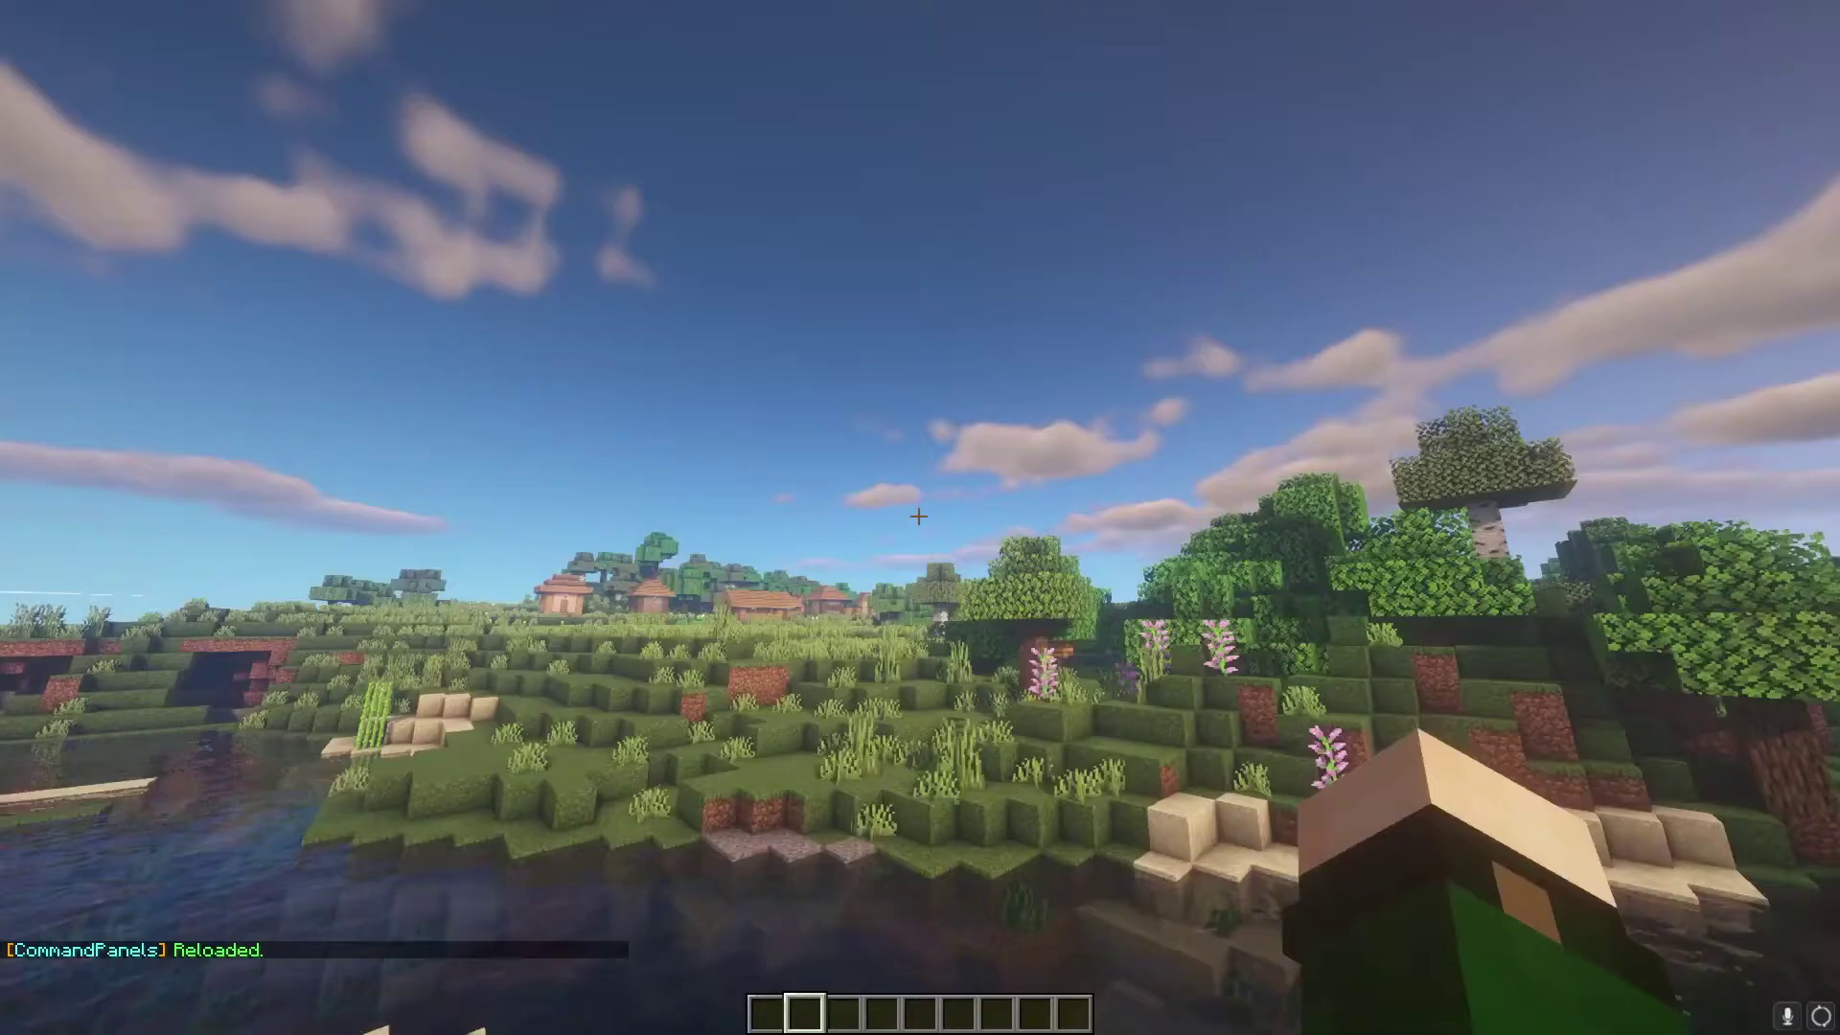
pyautogui.press('/')
pyautogui.write('kits')
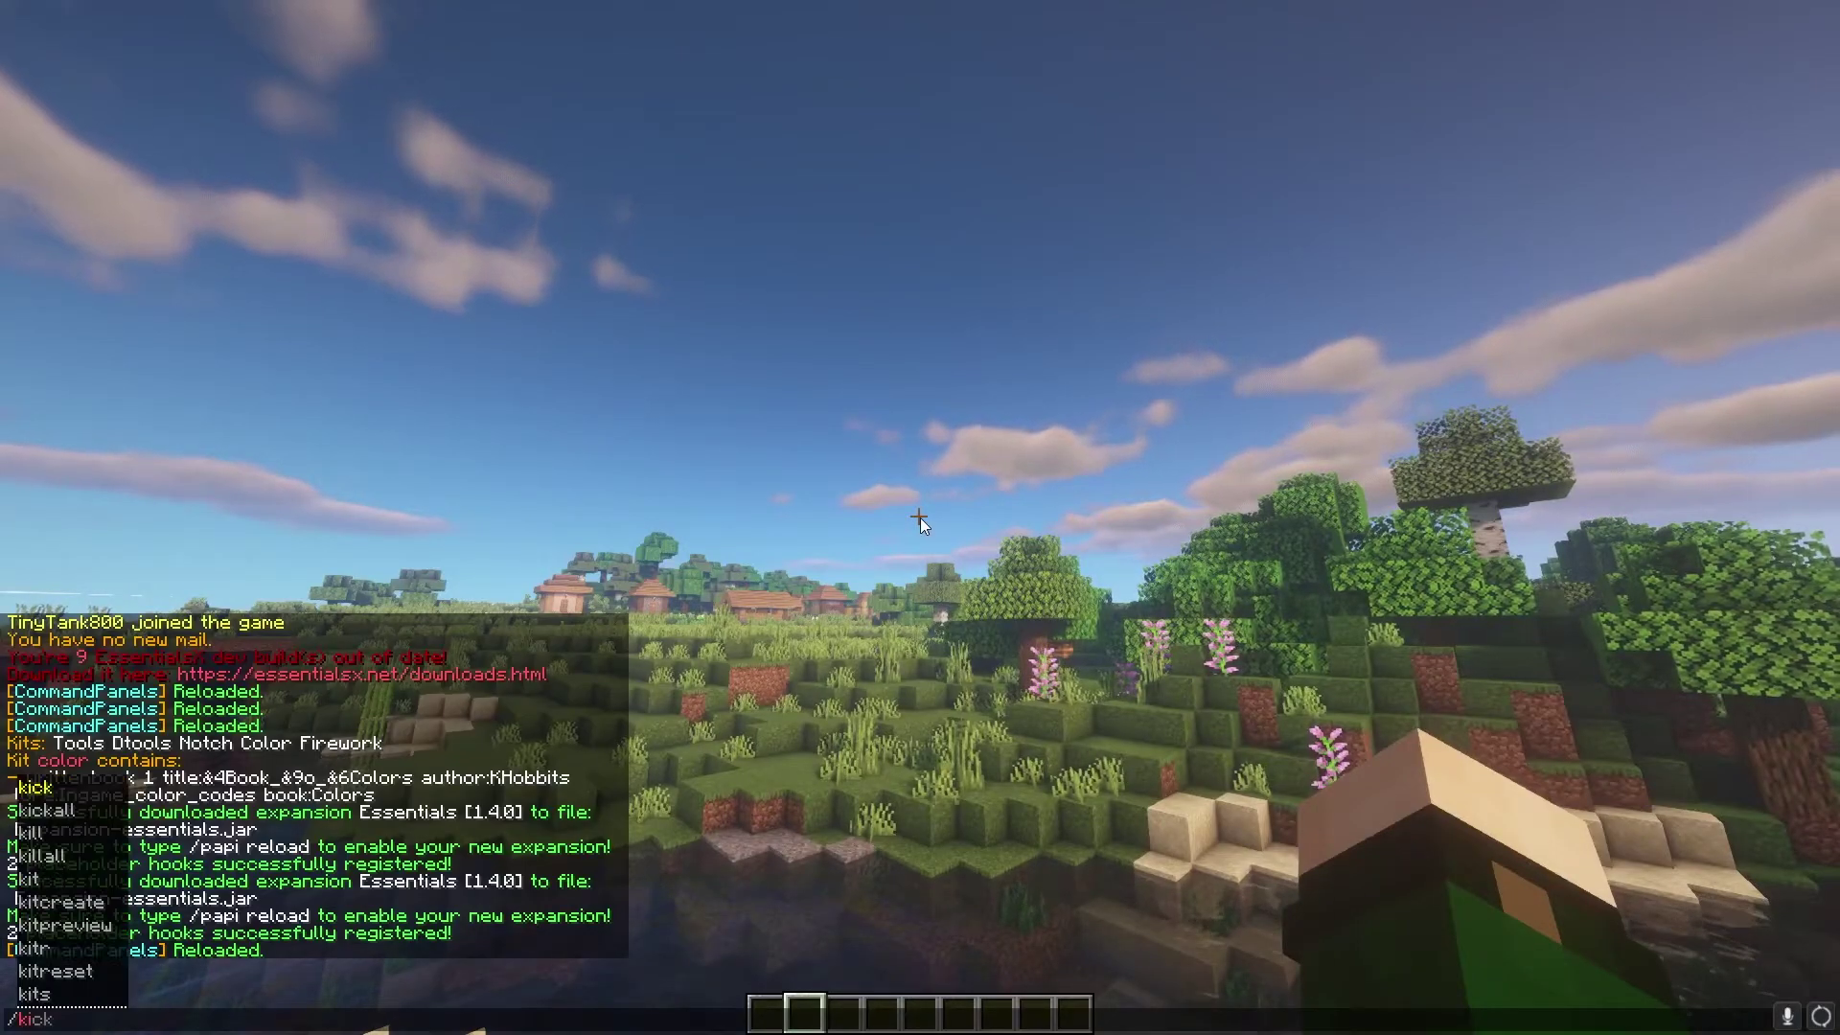
pyautogui.press('Return')
pyautogui.moveTo(925, 462)
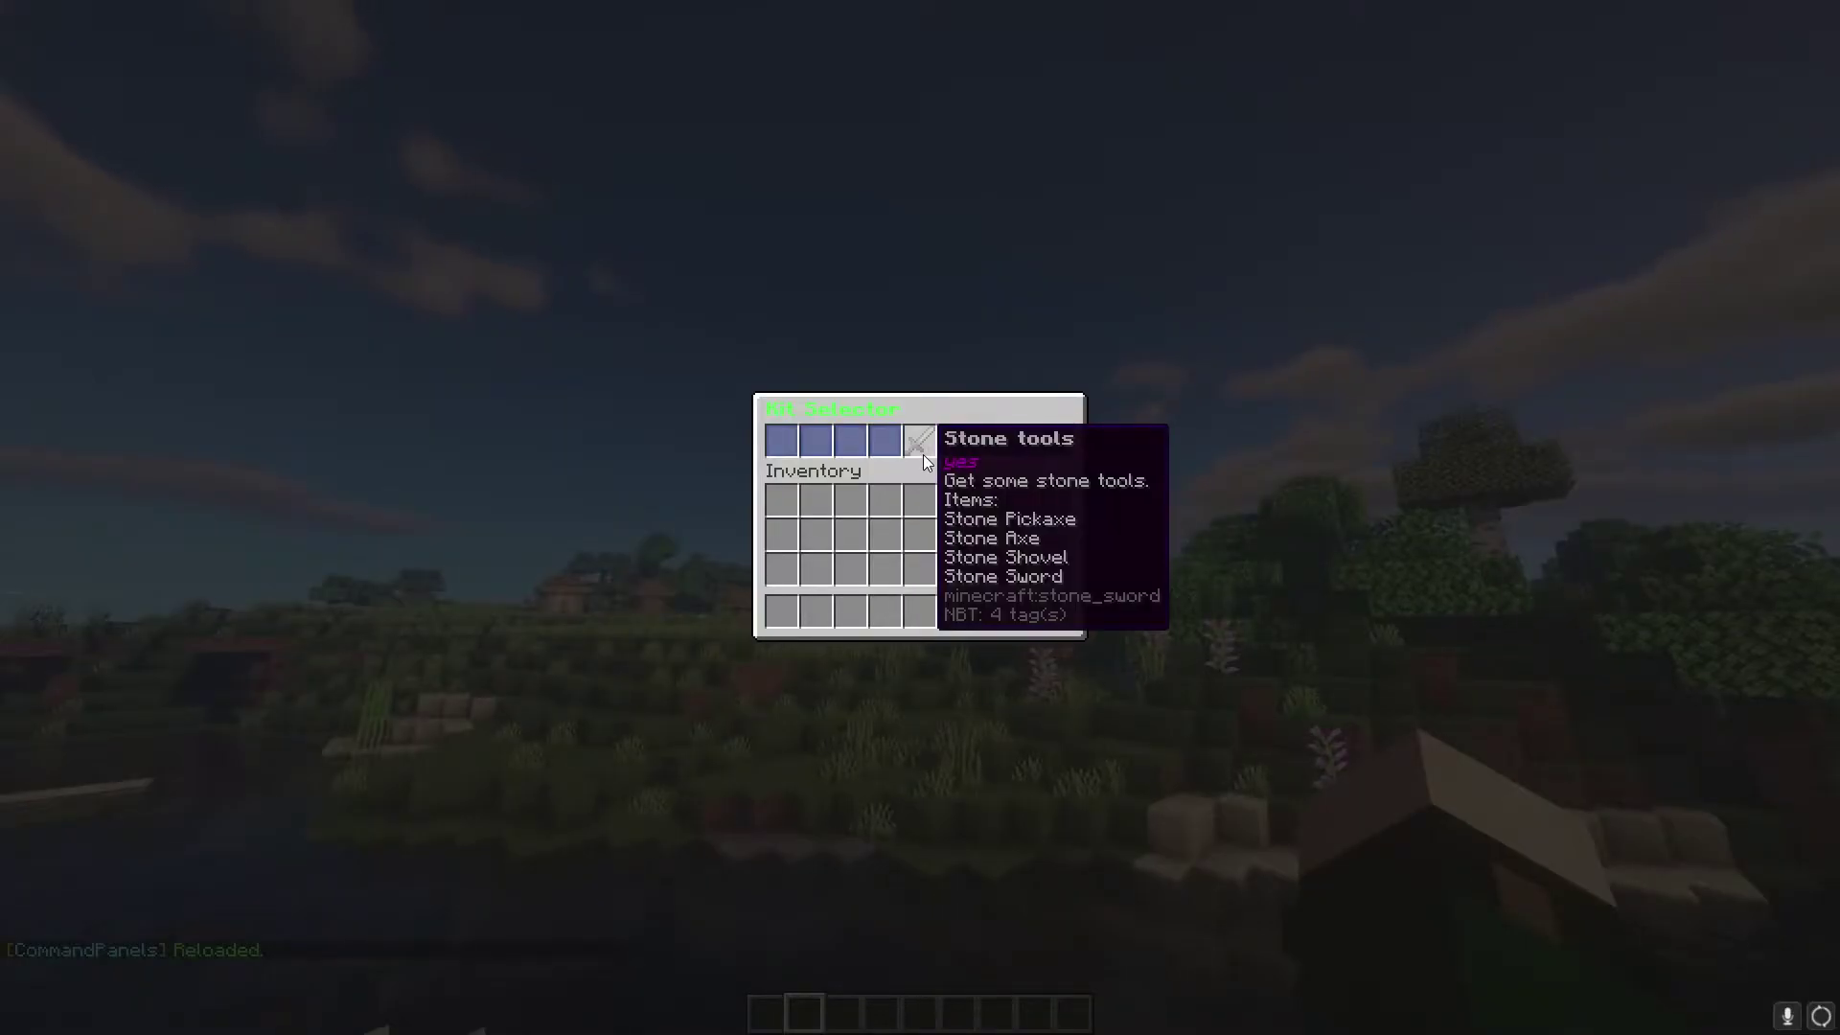
pyautogui.press('Escape')
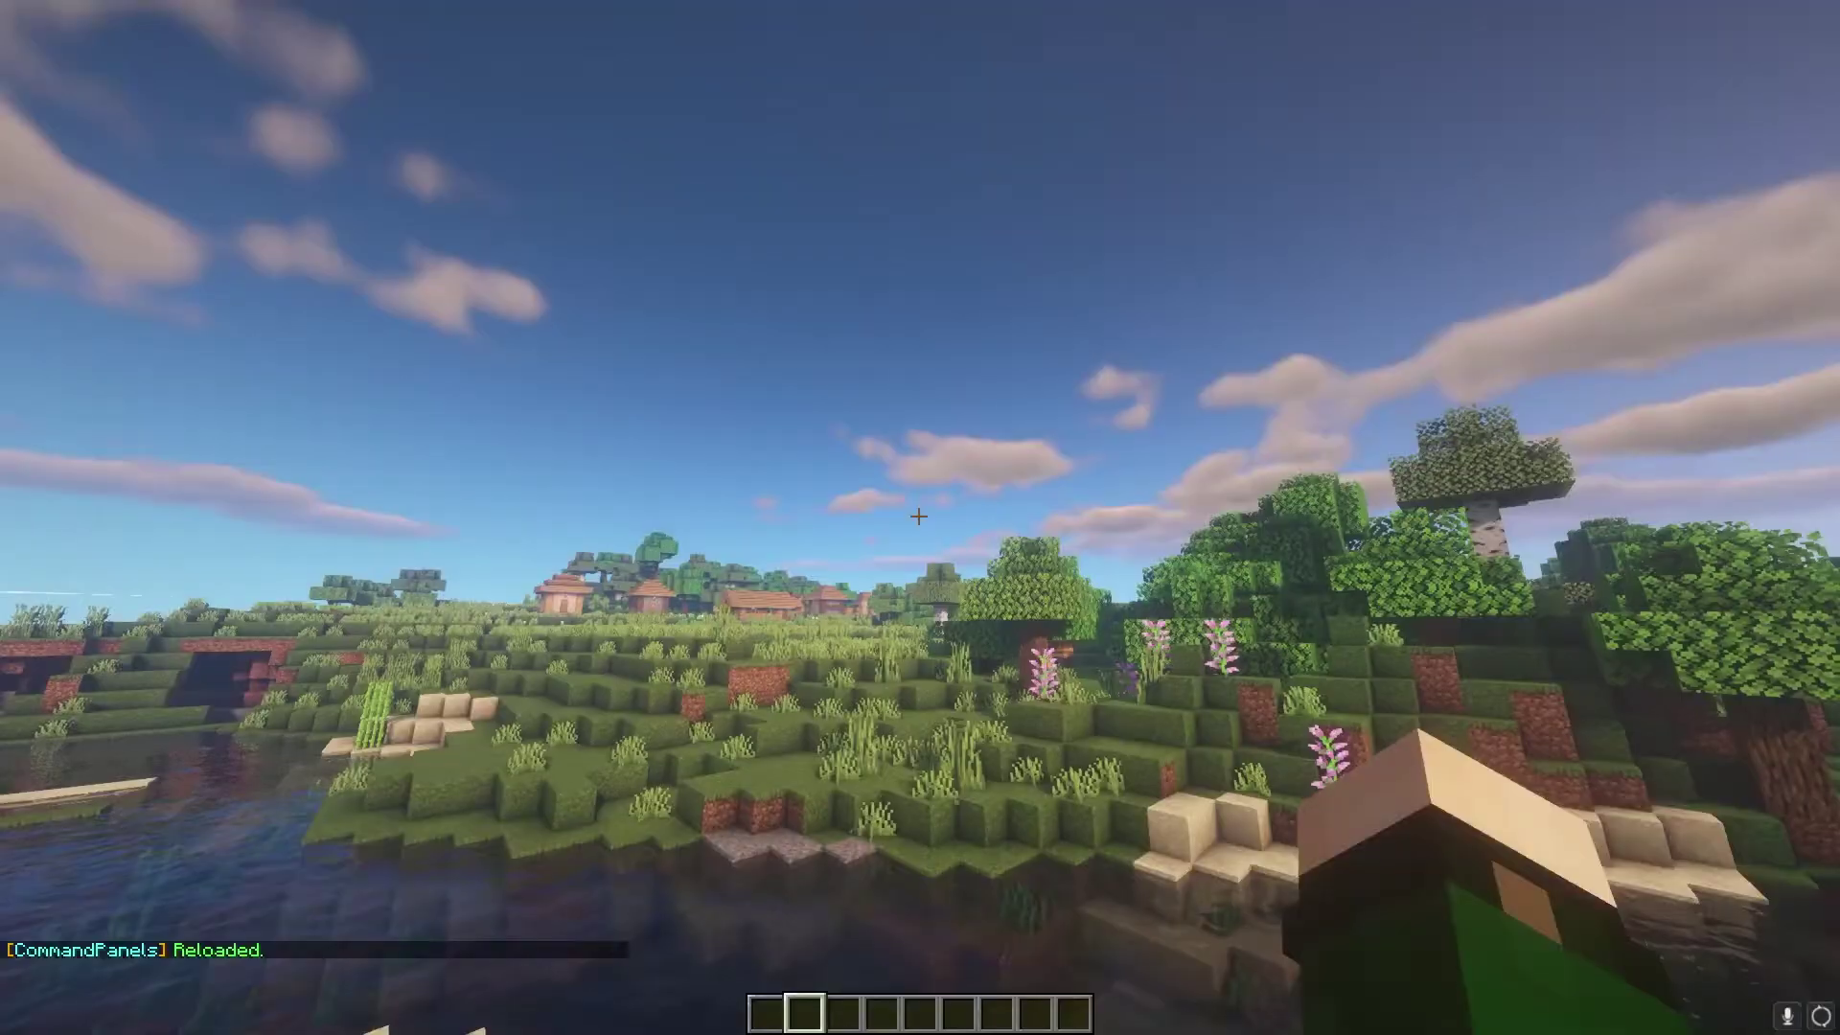
# Claim the tools kit with /kit tools, then reopen and close the Kit Selector.
pyautogui.press('/')
pyautogui.write('kit tools')
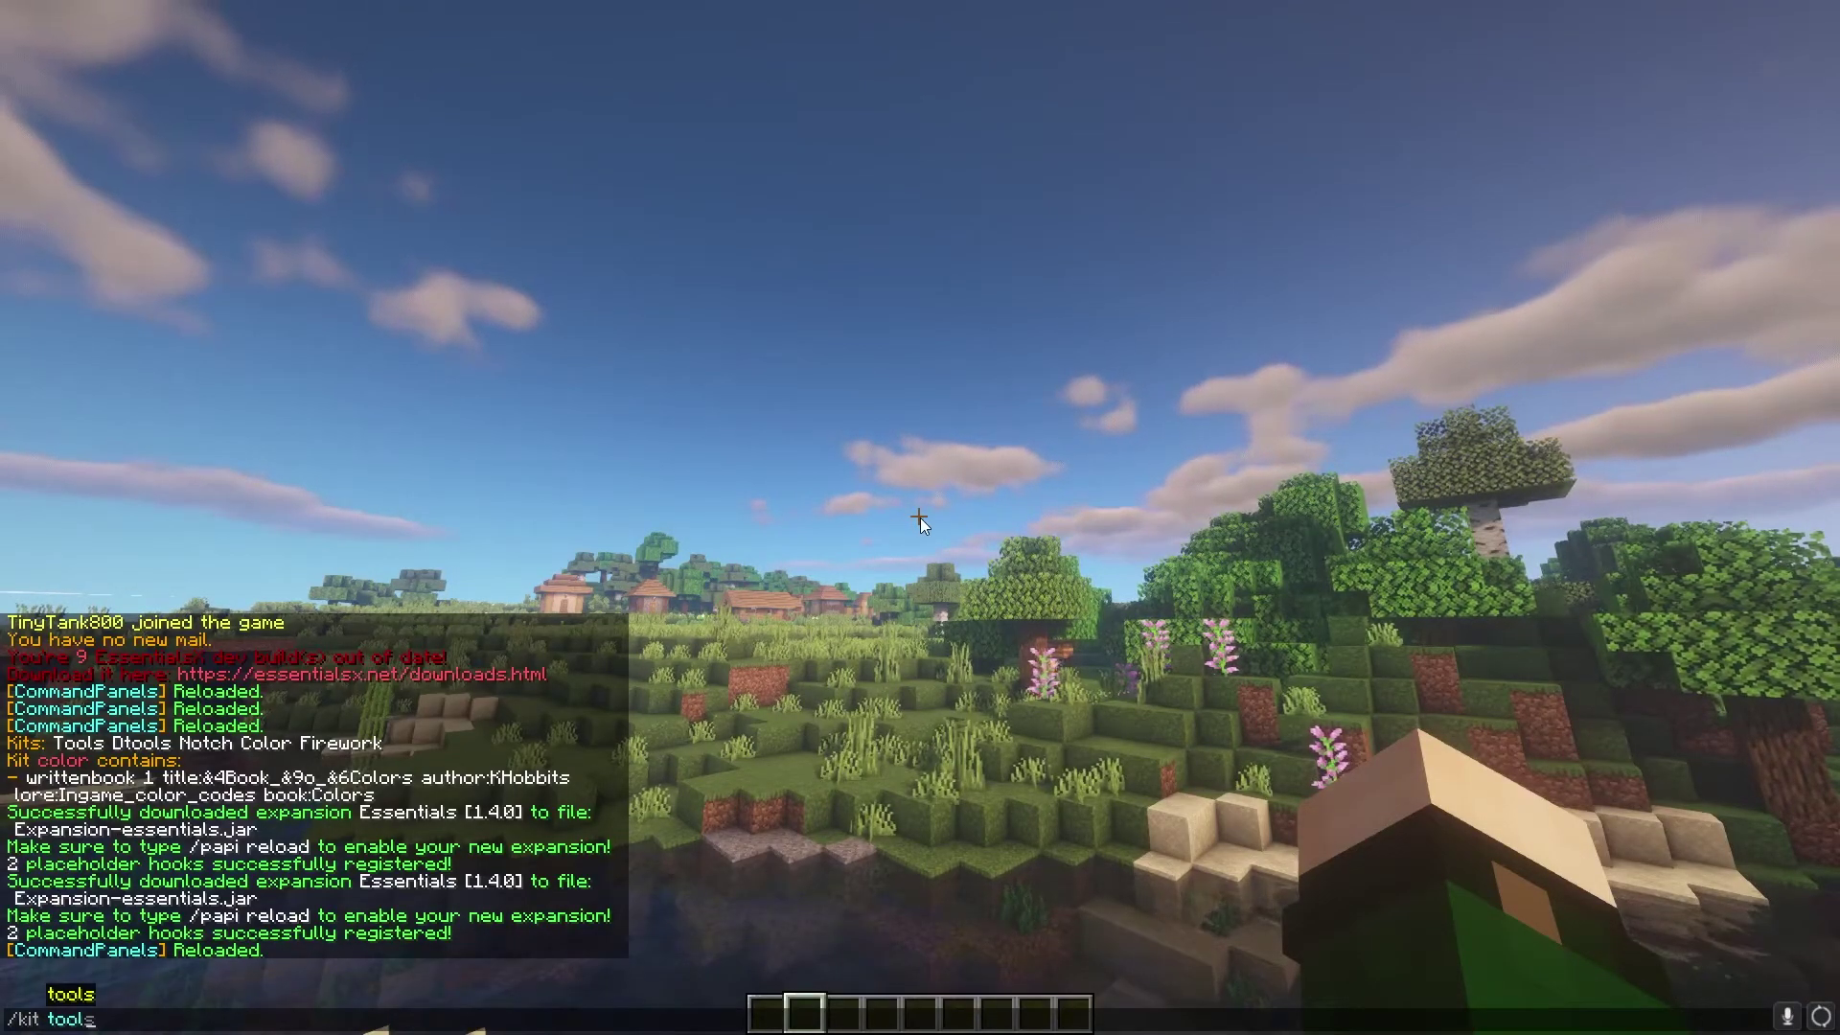
pyautogui.press('Return')
pyautogui.press('/')
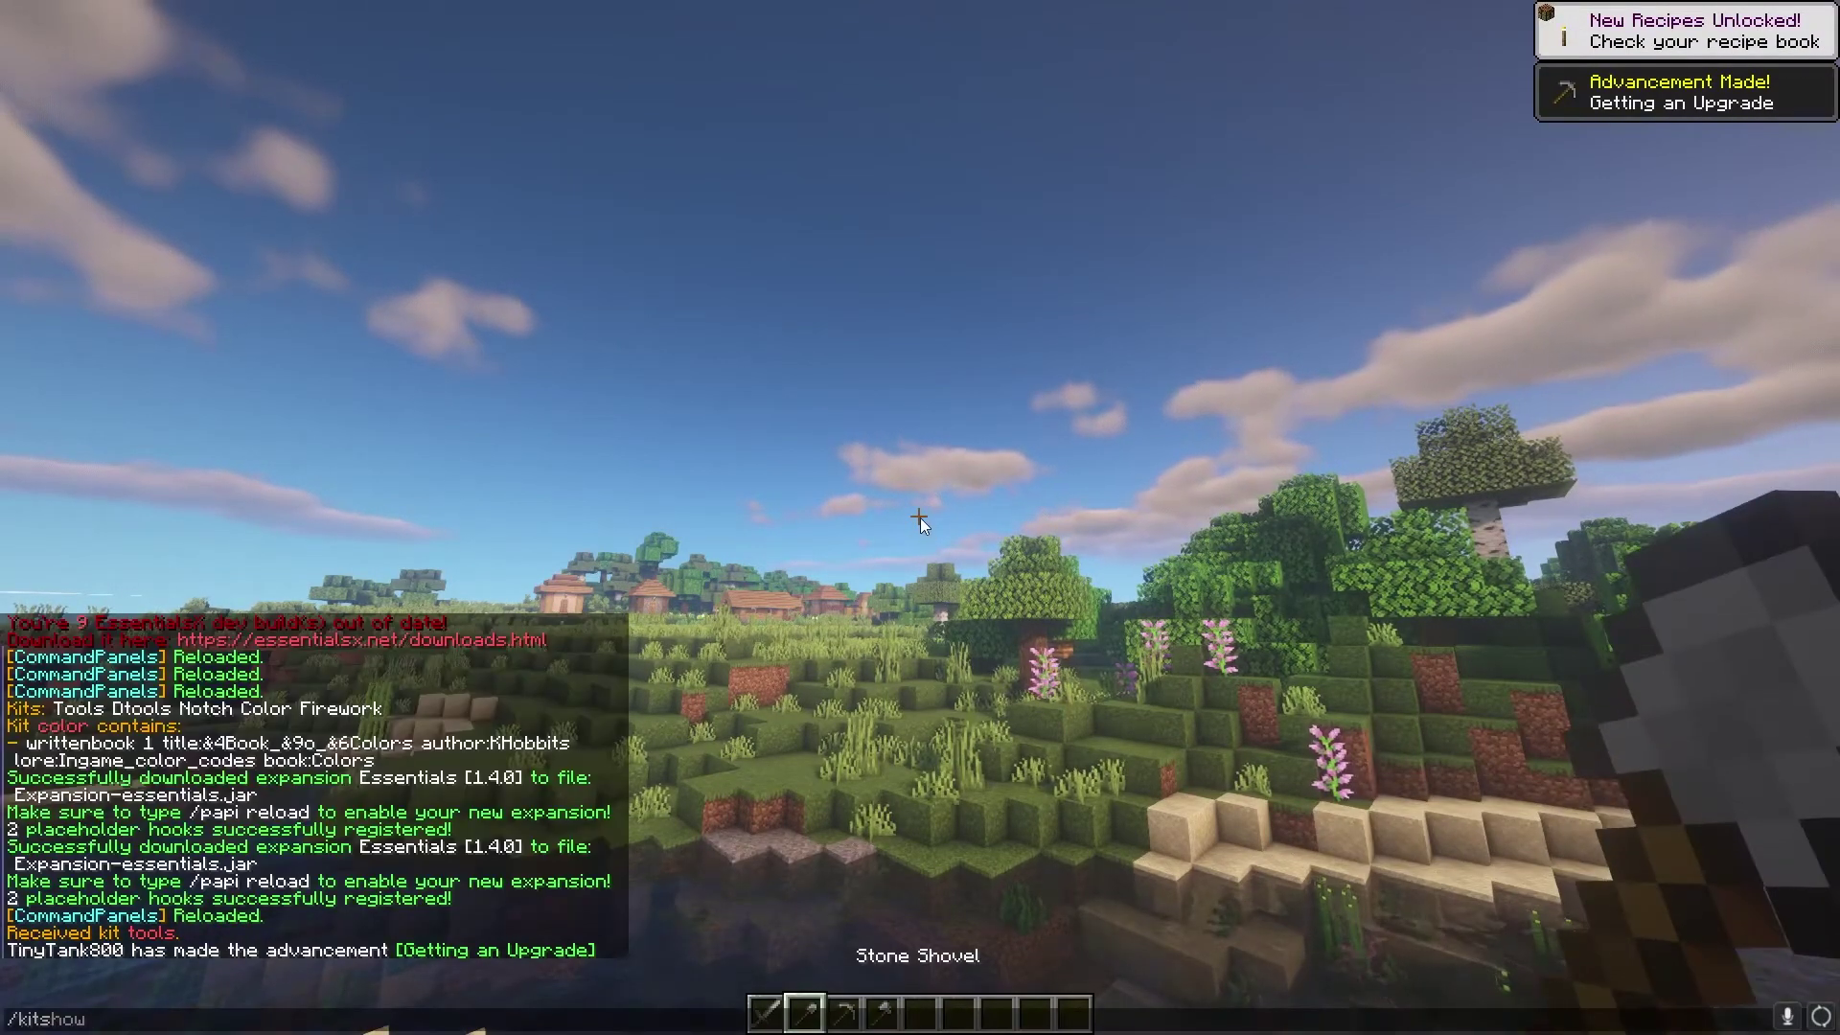
pyautogui.write('kit')
pyautogui.press('Return')
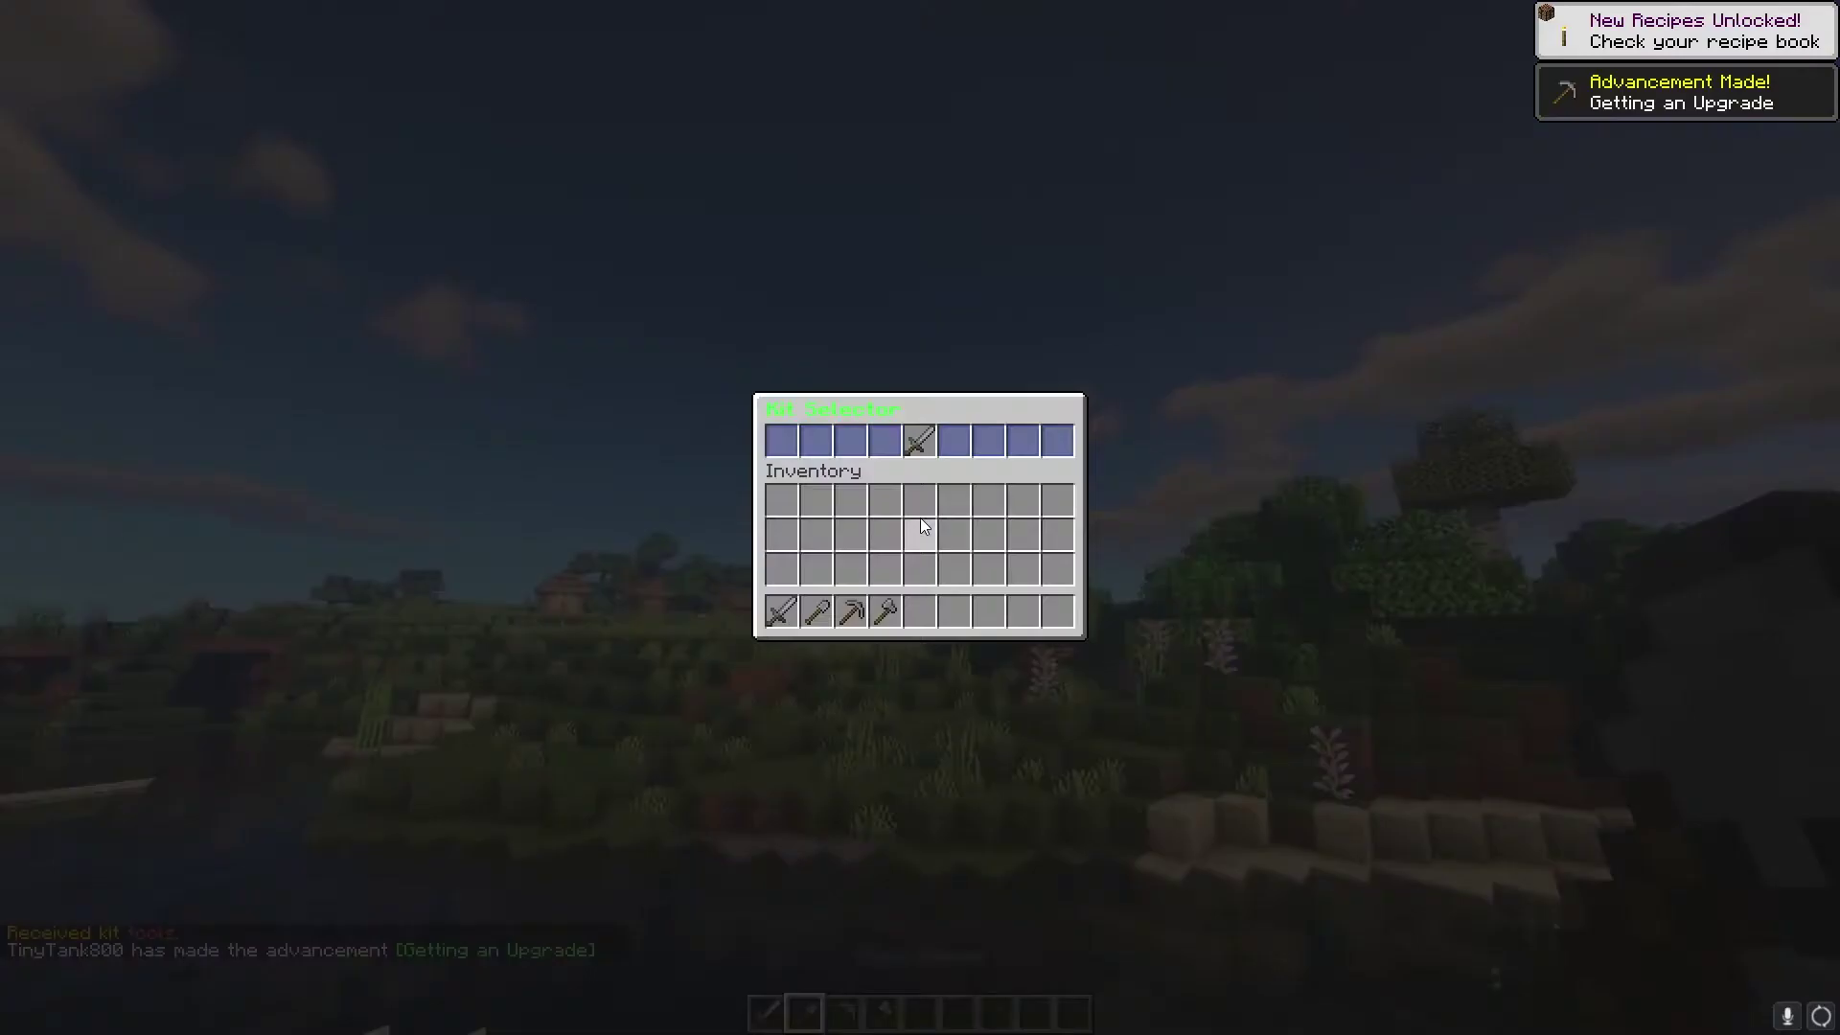
pyautogui.click(924, 446)
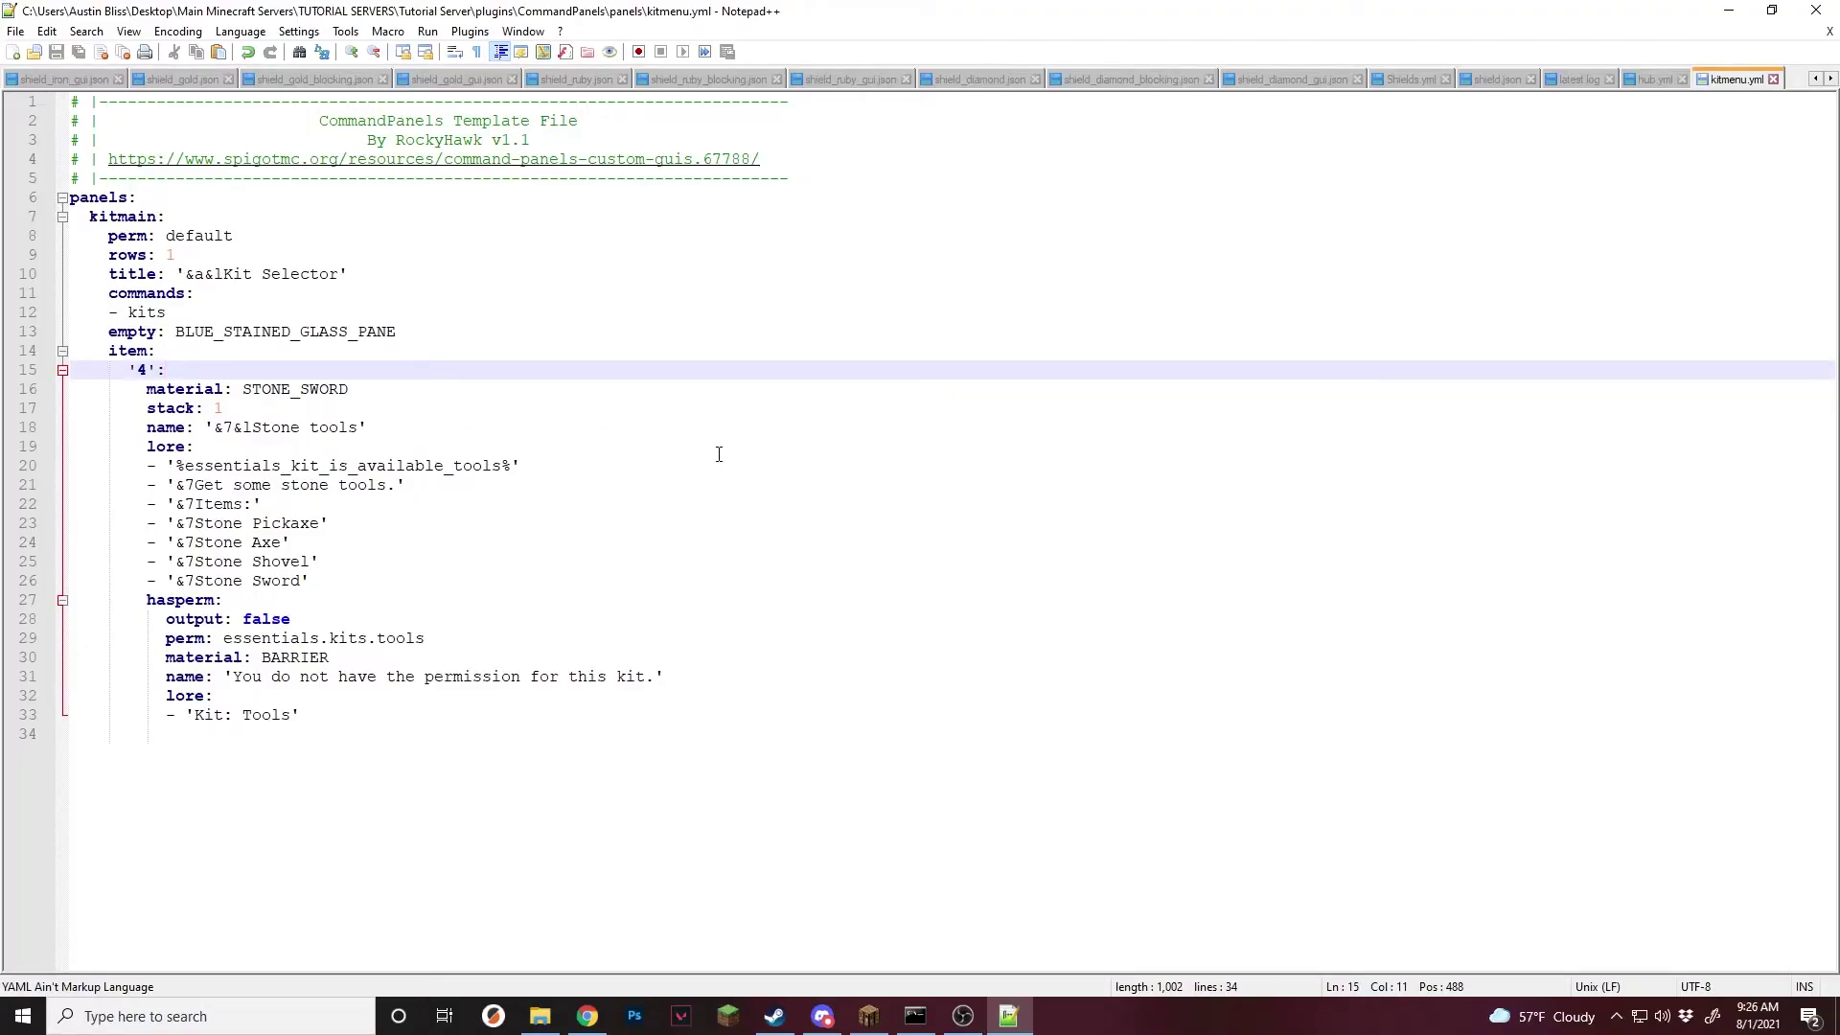
# Add a hasperm block under slot '4' with output: true and perm: essentials.kits.tools.
pyautogui.press('Return')
pyautogui.write('ha')
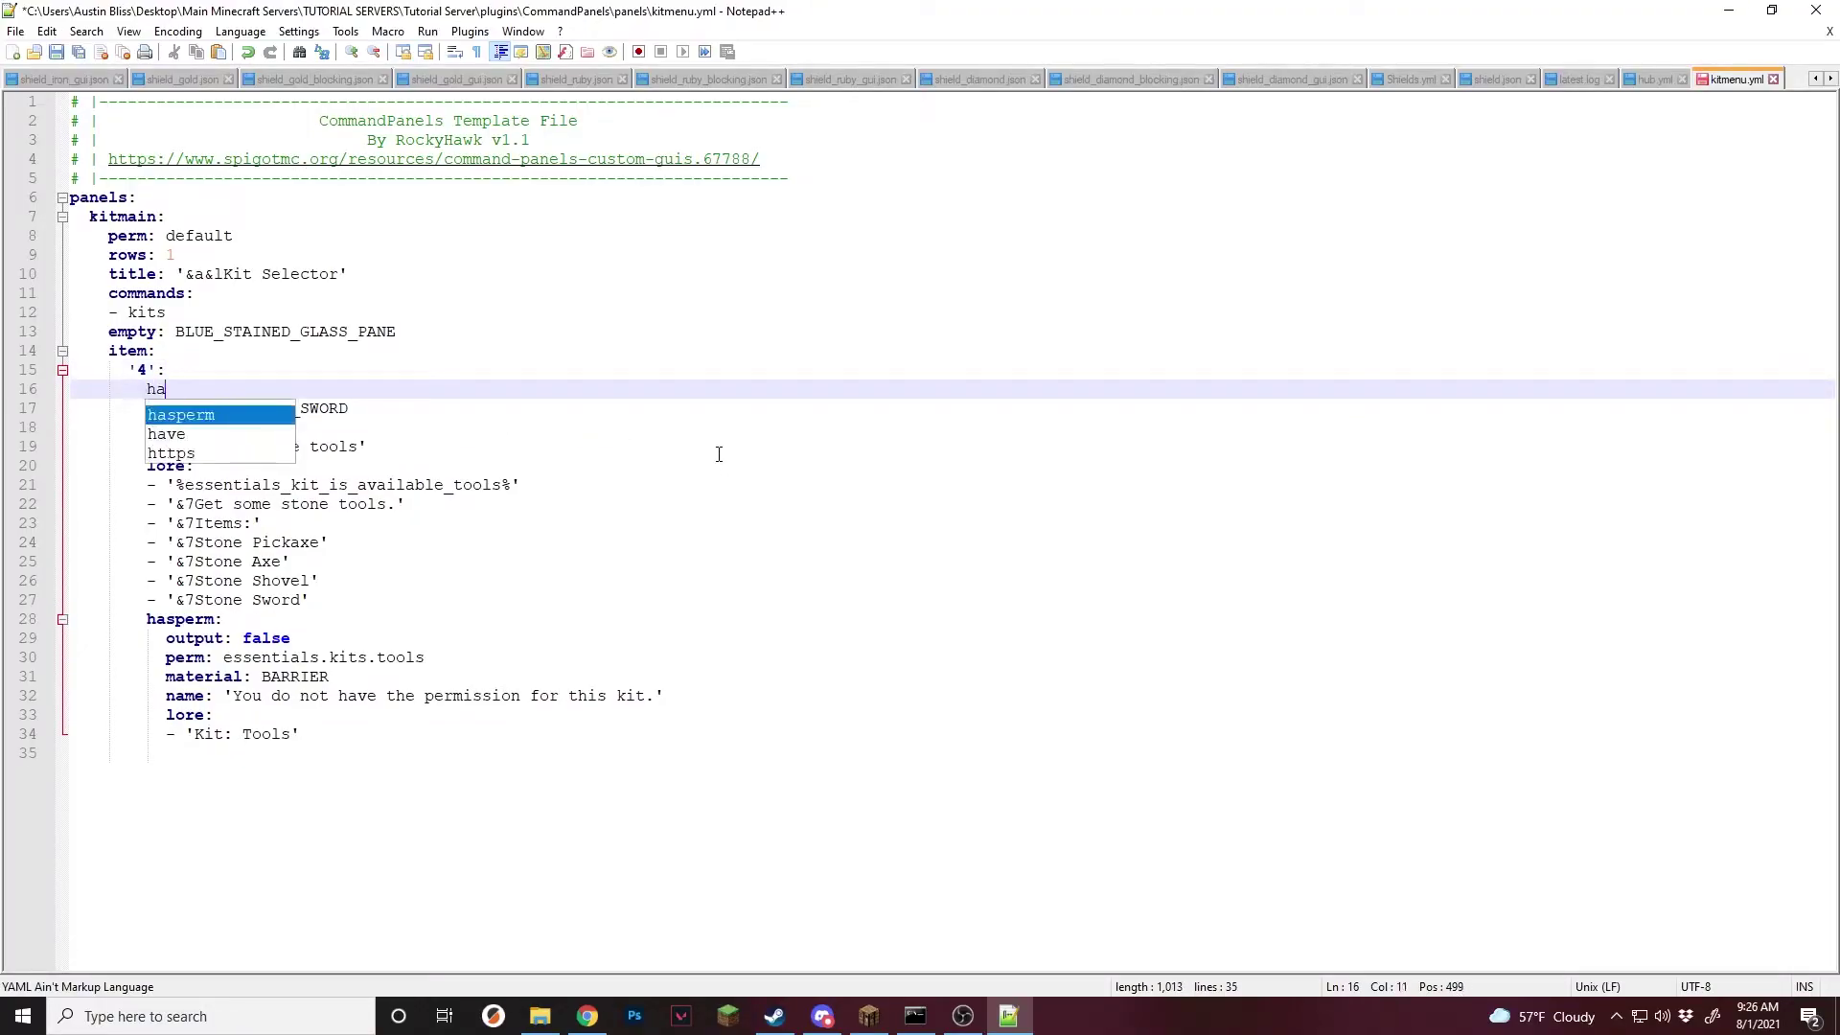
pyautogui.write('sperm:')
pyautogui.press('Return')
pyautogui.press('Tab')
pyautogui.write('o')
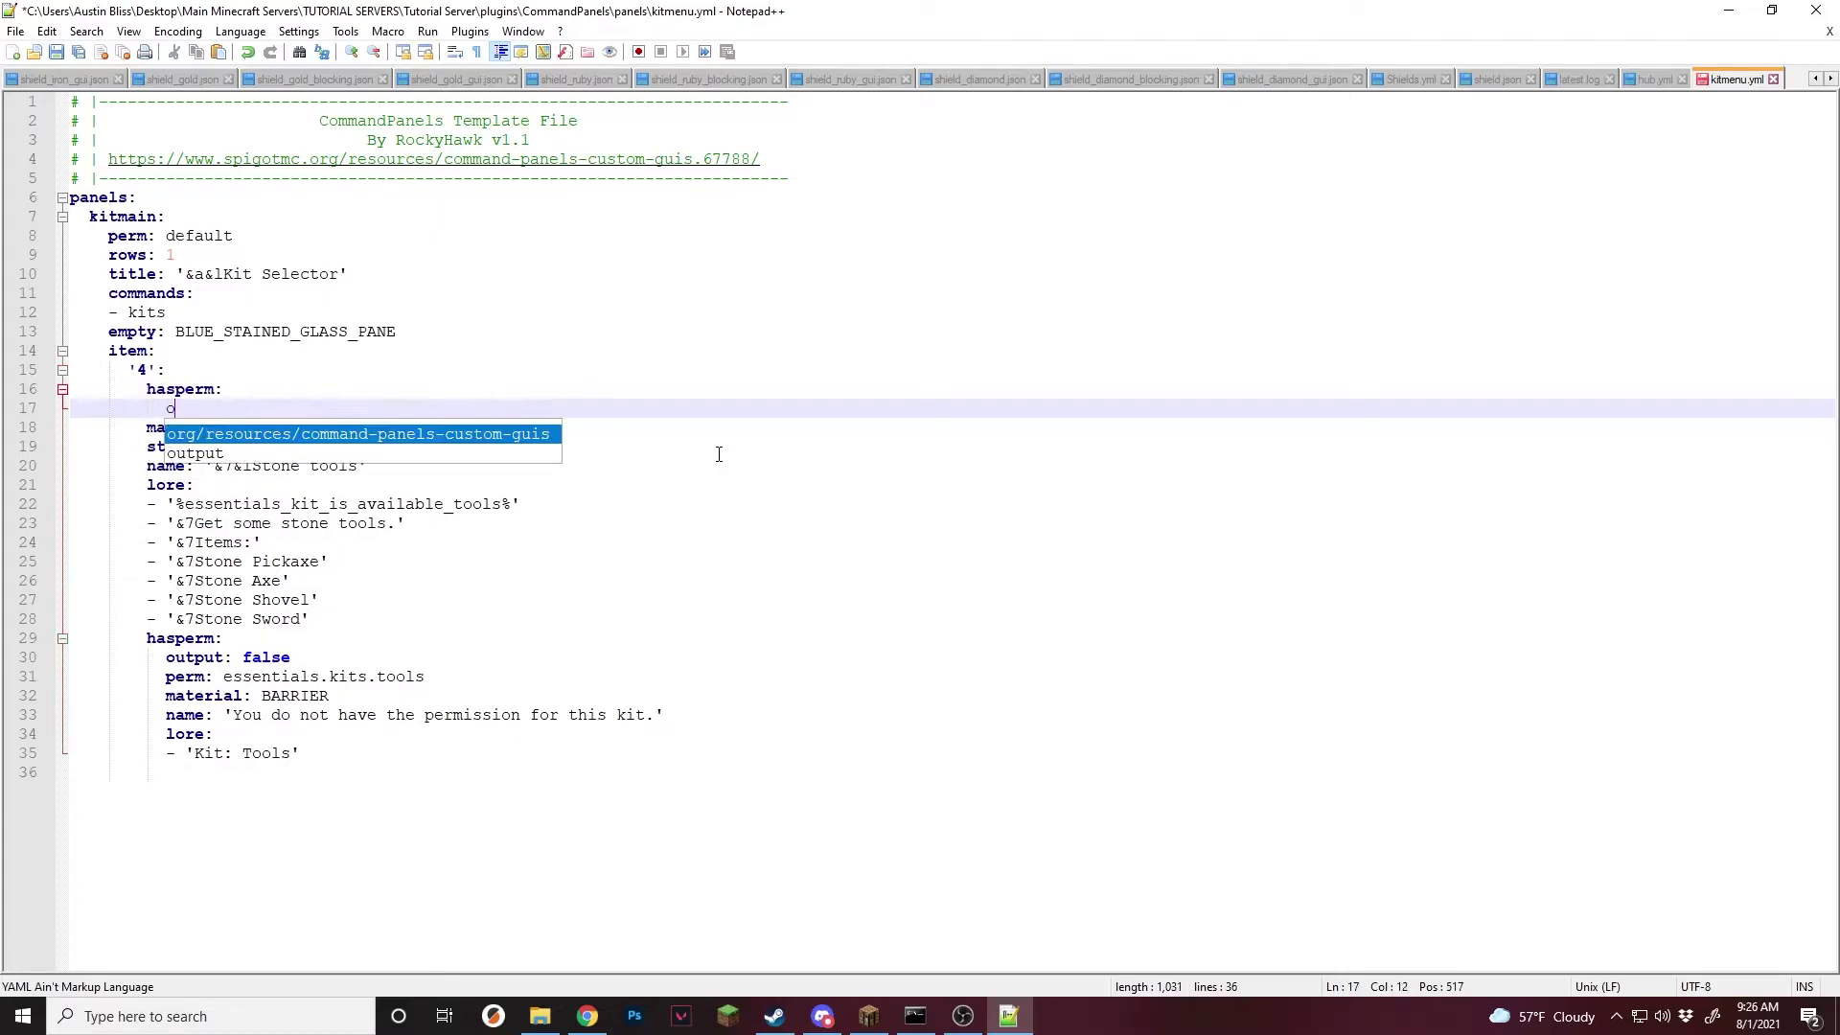
pyautogui.write('utput:')
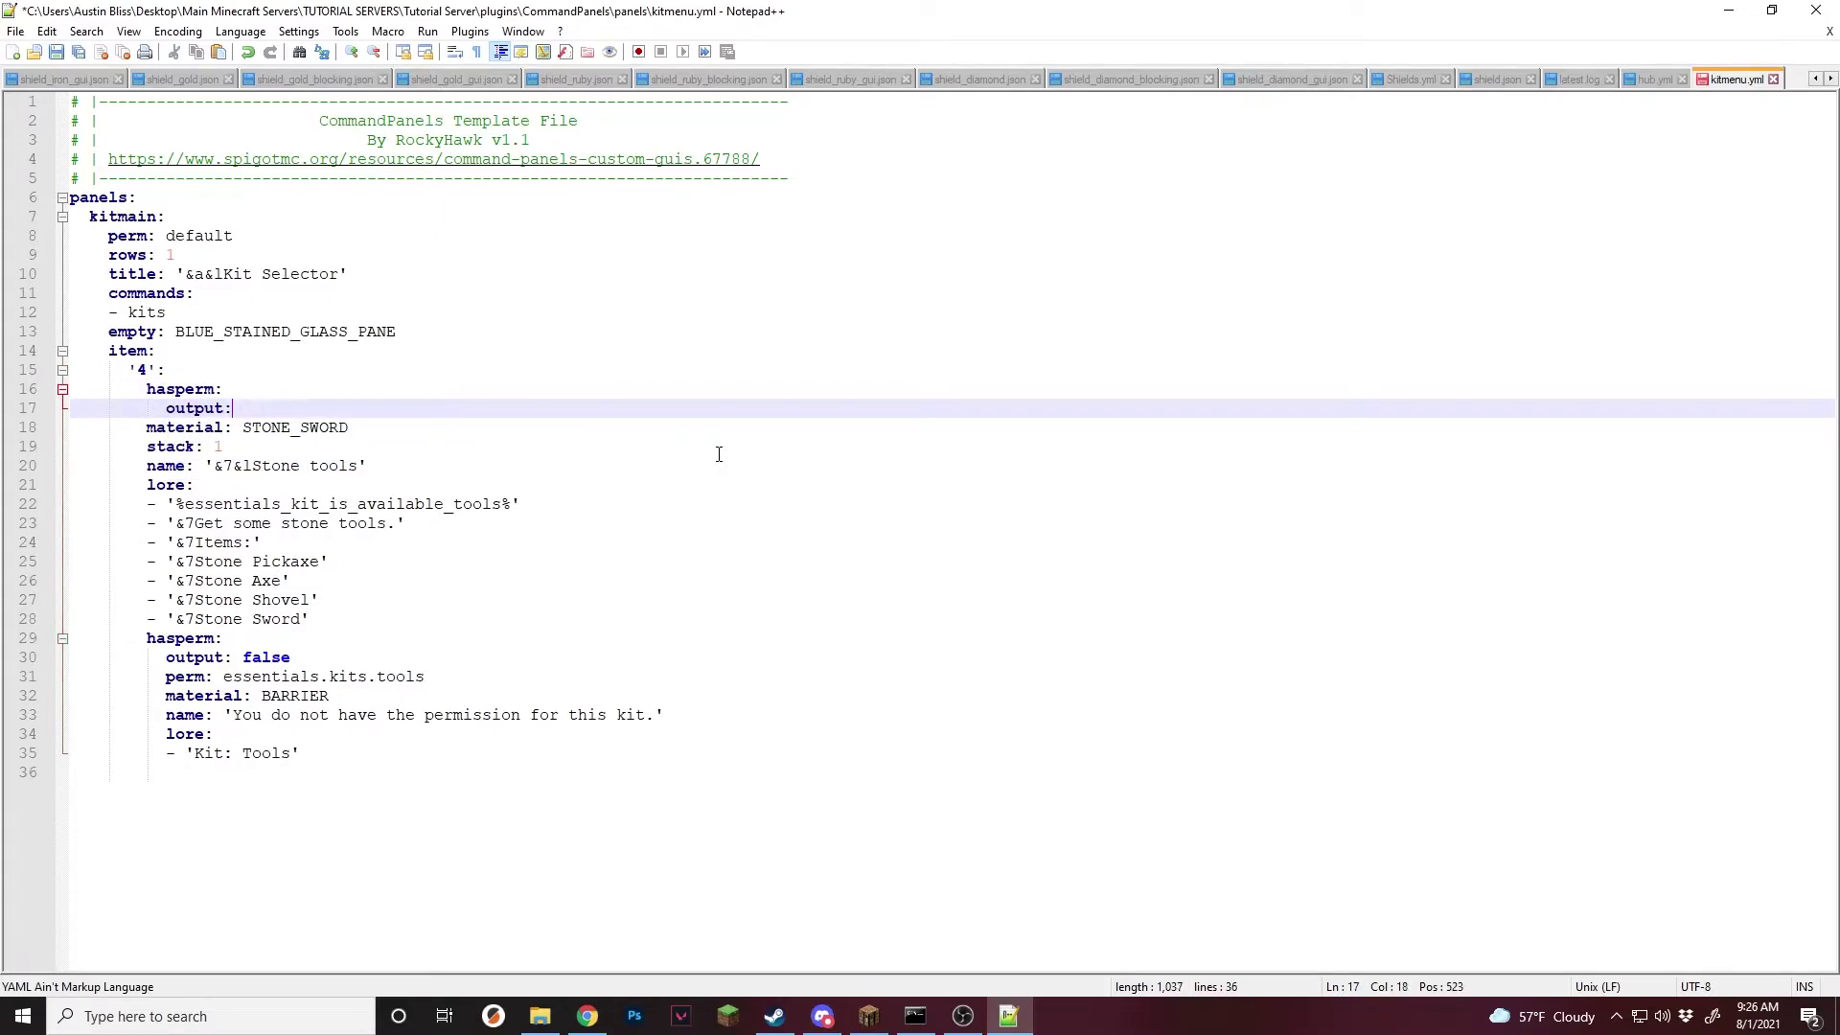
pyautogui.write(' true')
pyautogui.press('Return')
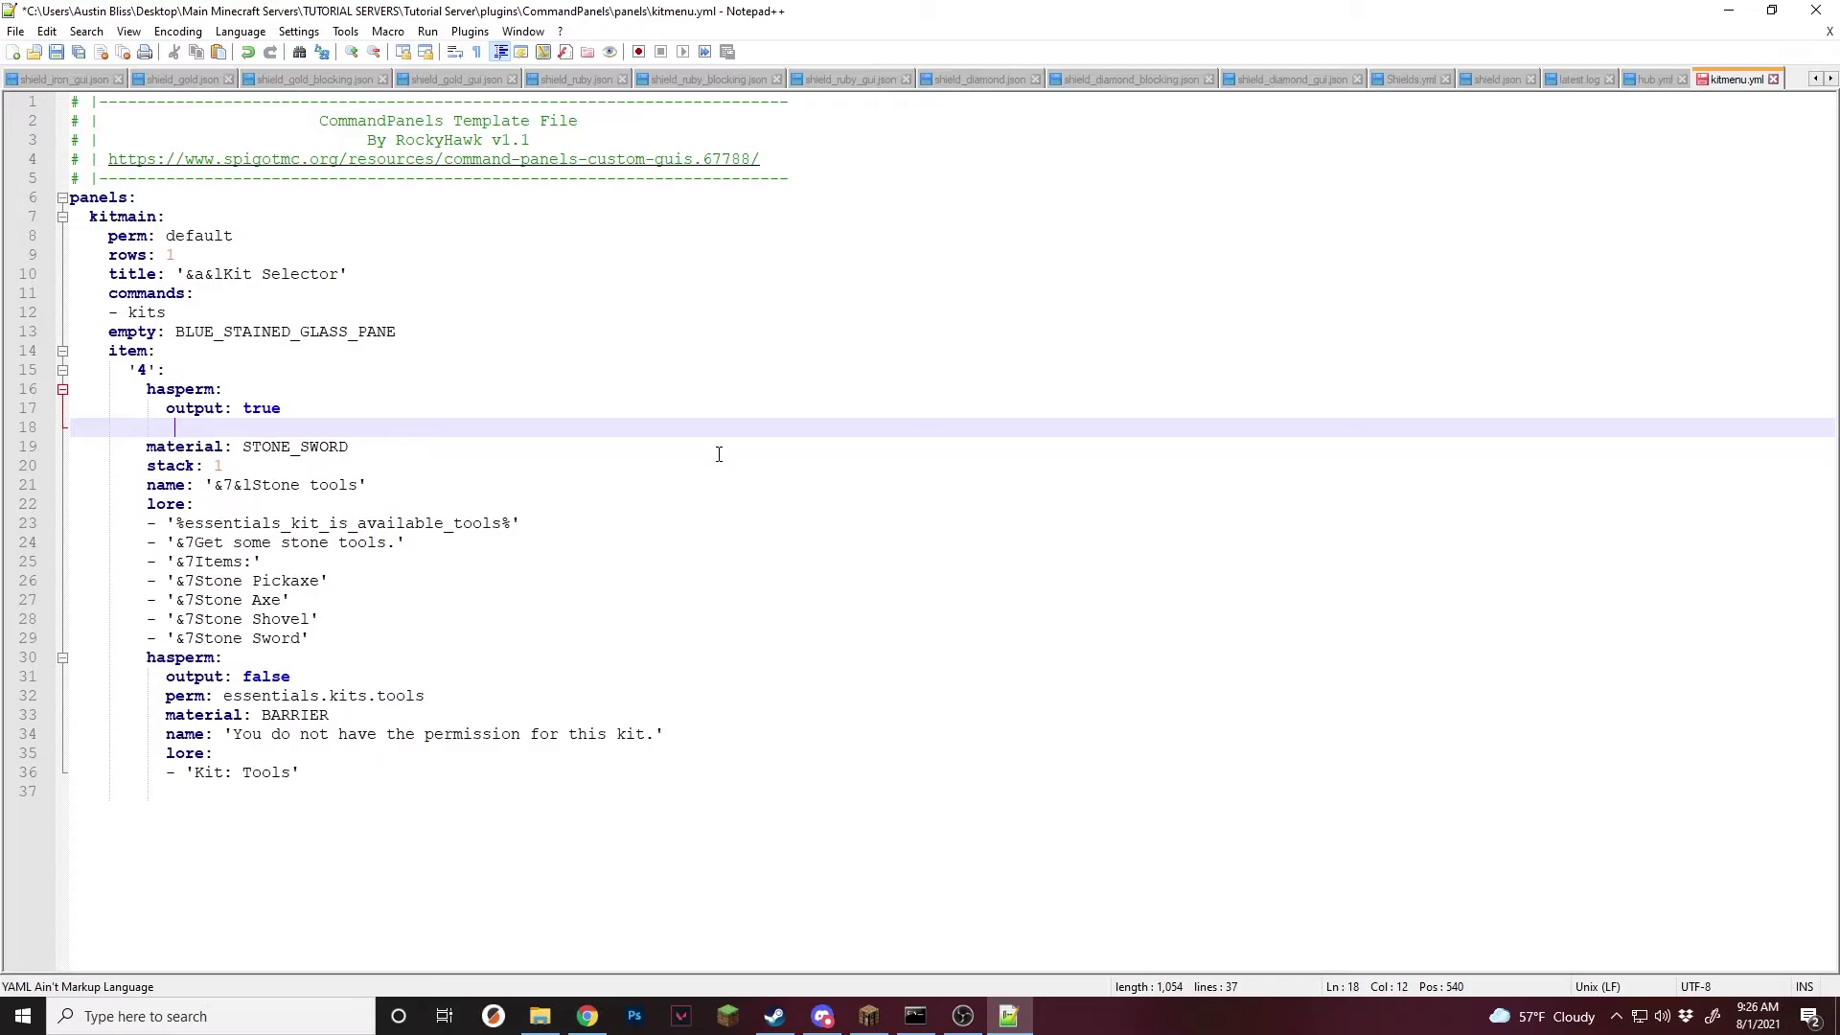
pyautogui.moveTo(427, 695); pyautogui.dragTo(166, 696)
pyautogui.hotkey('ctrl', 'c')
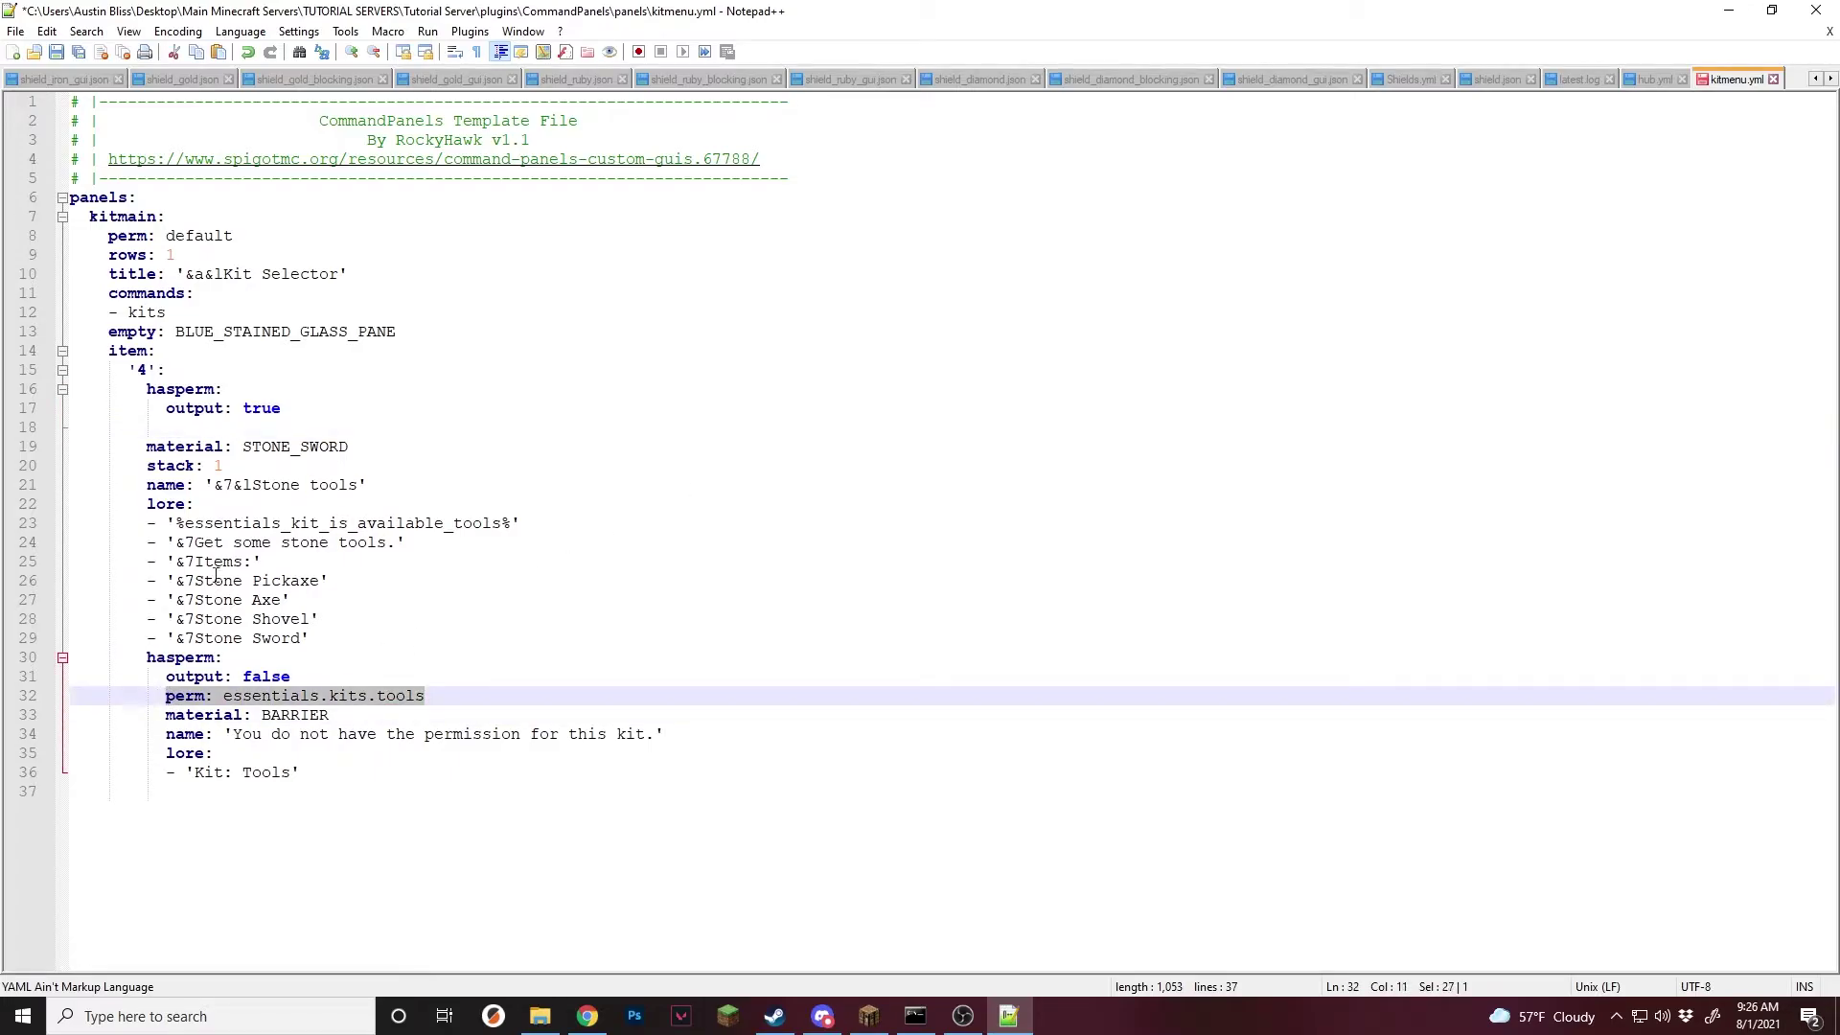
pyautogui.click(267, 428)
pyautogui.hotkey('ctrl', 'v')
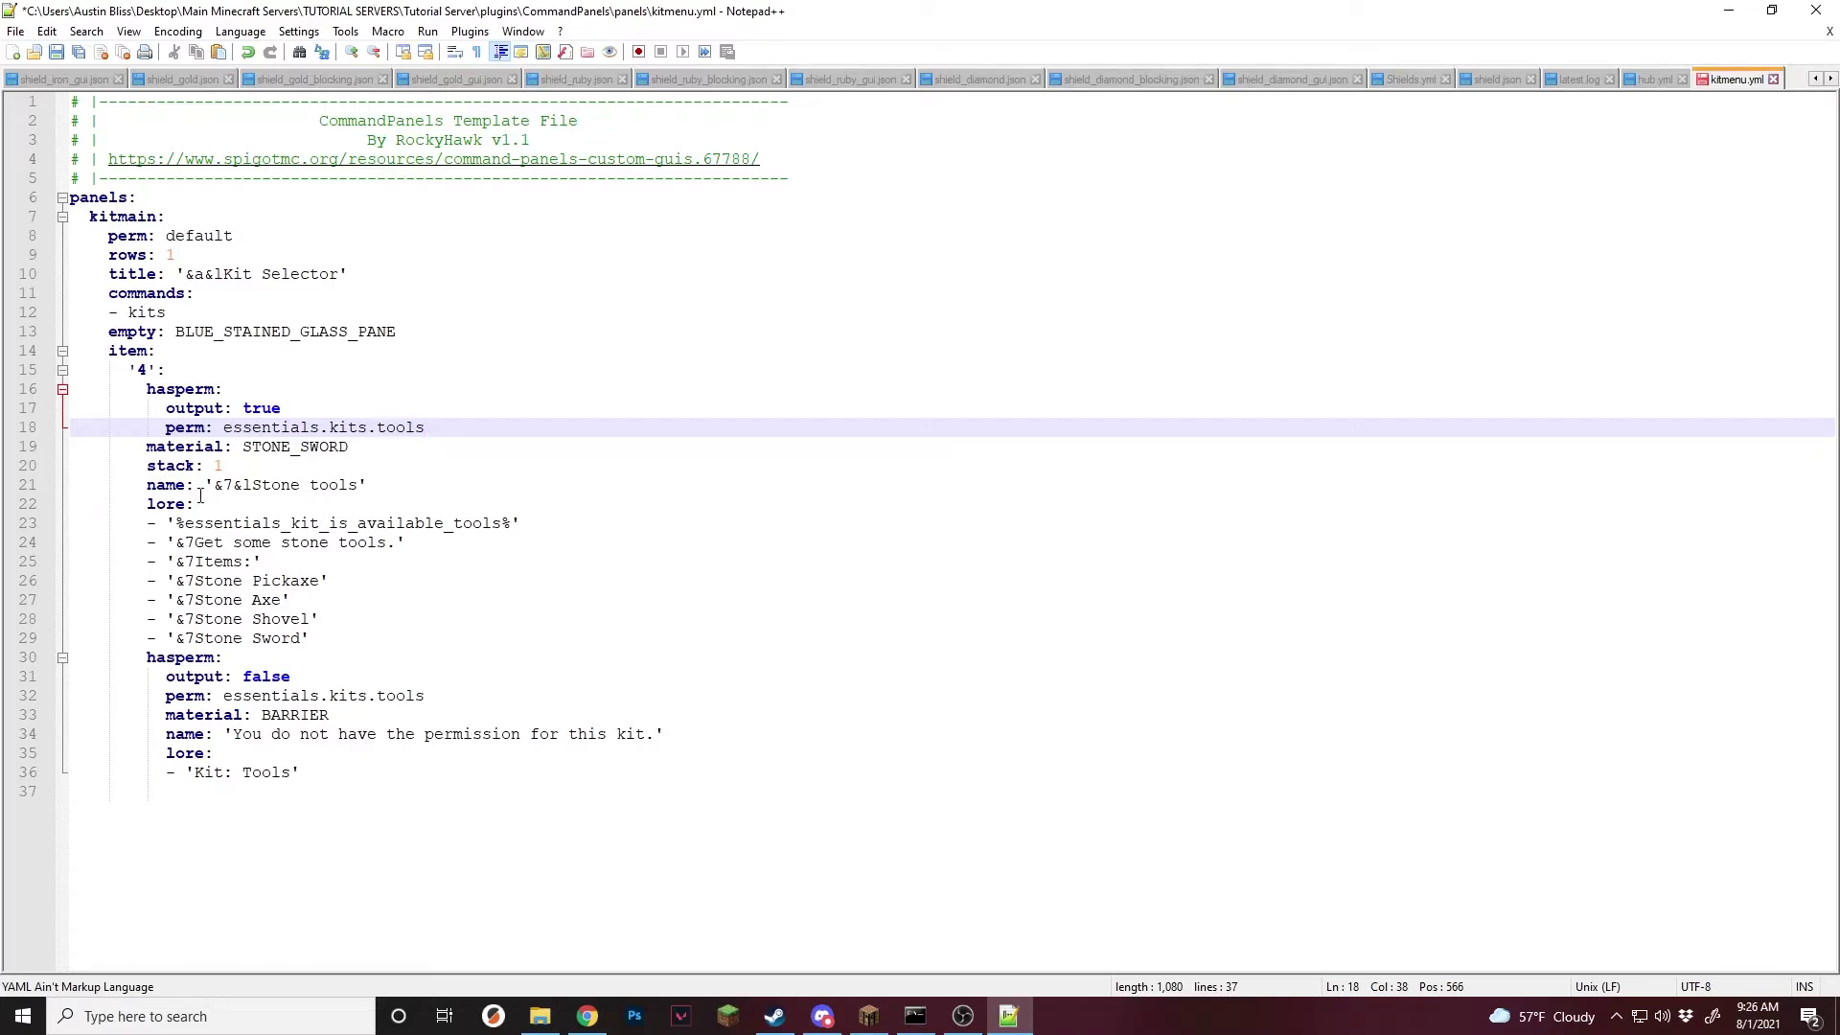
# Indent the stone sword's material, stack, name and lore lines under the new hasperm block.
pyautogui.click(148, 447)
pyautogui.click(148, 465)
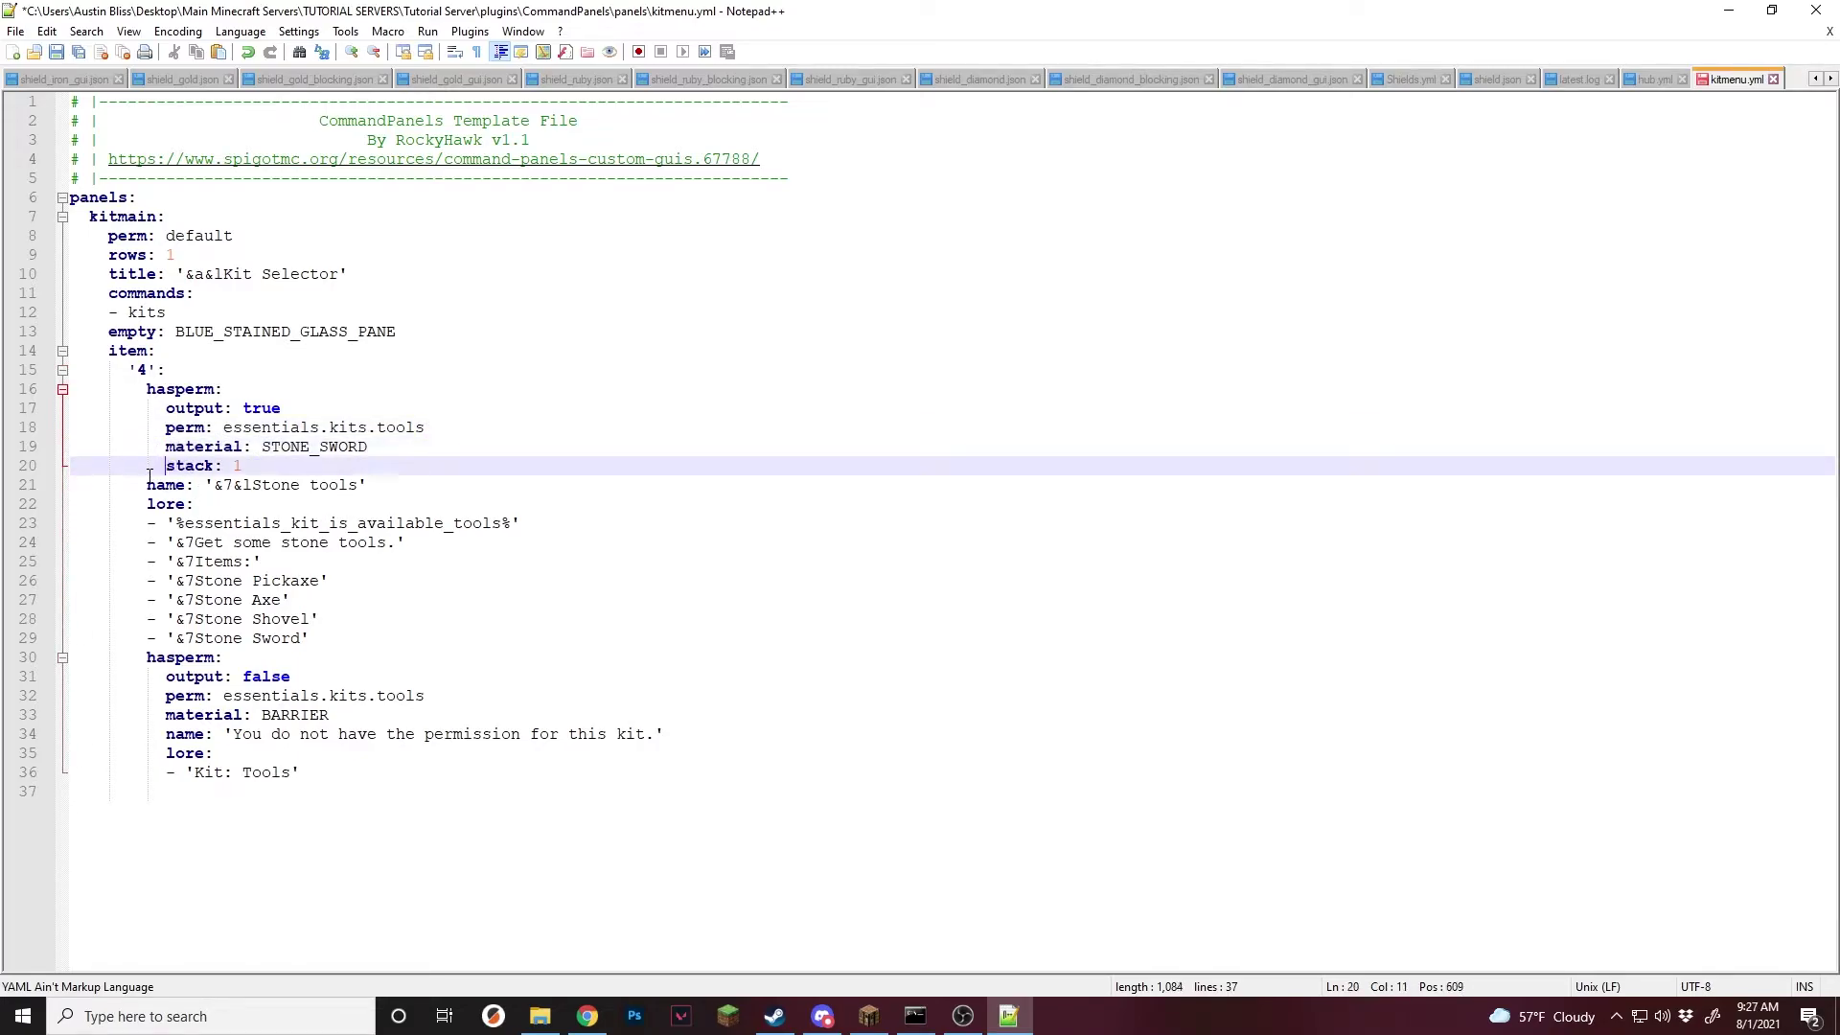
pyautogui.click(149, 485)
pyautogui.click(149, 504)
pyautogui.click(149, 523)
pyautogui.click(149, 542)
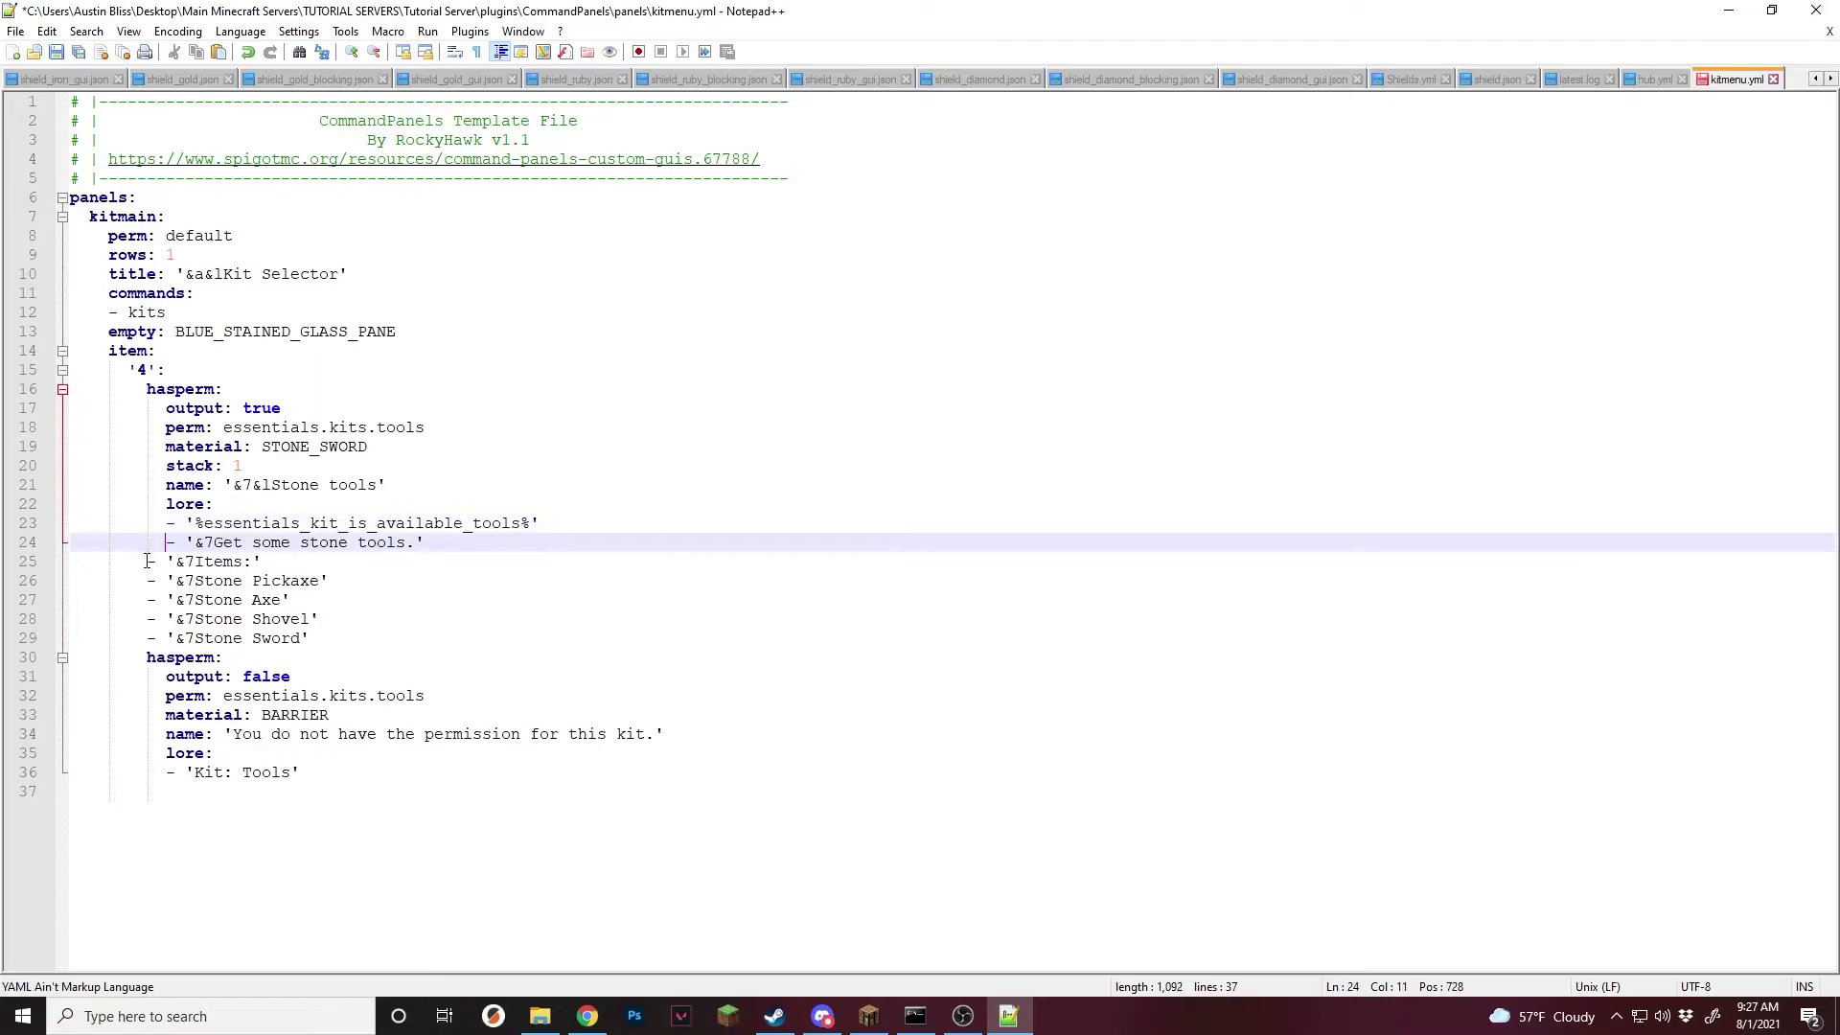
pyautogui.click(149, 562)
pyautogui.click(149, 581)
pyautogui.click(149, 600)
pyautogui.click(149, 619)
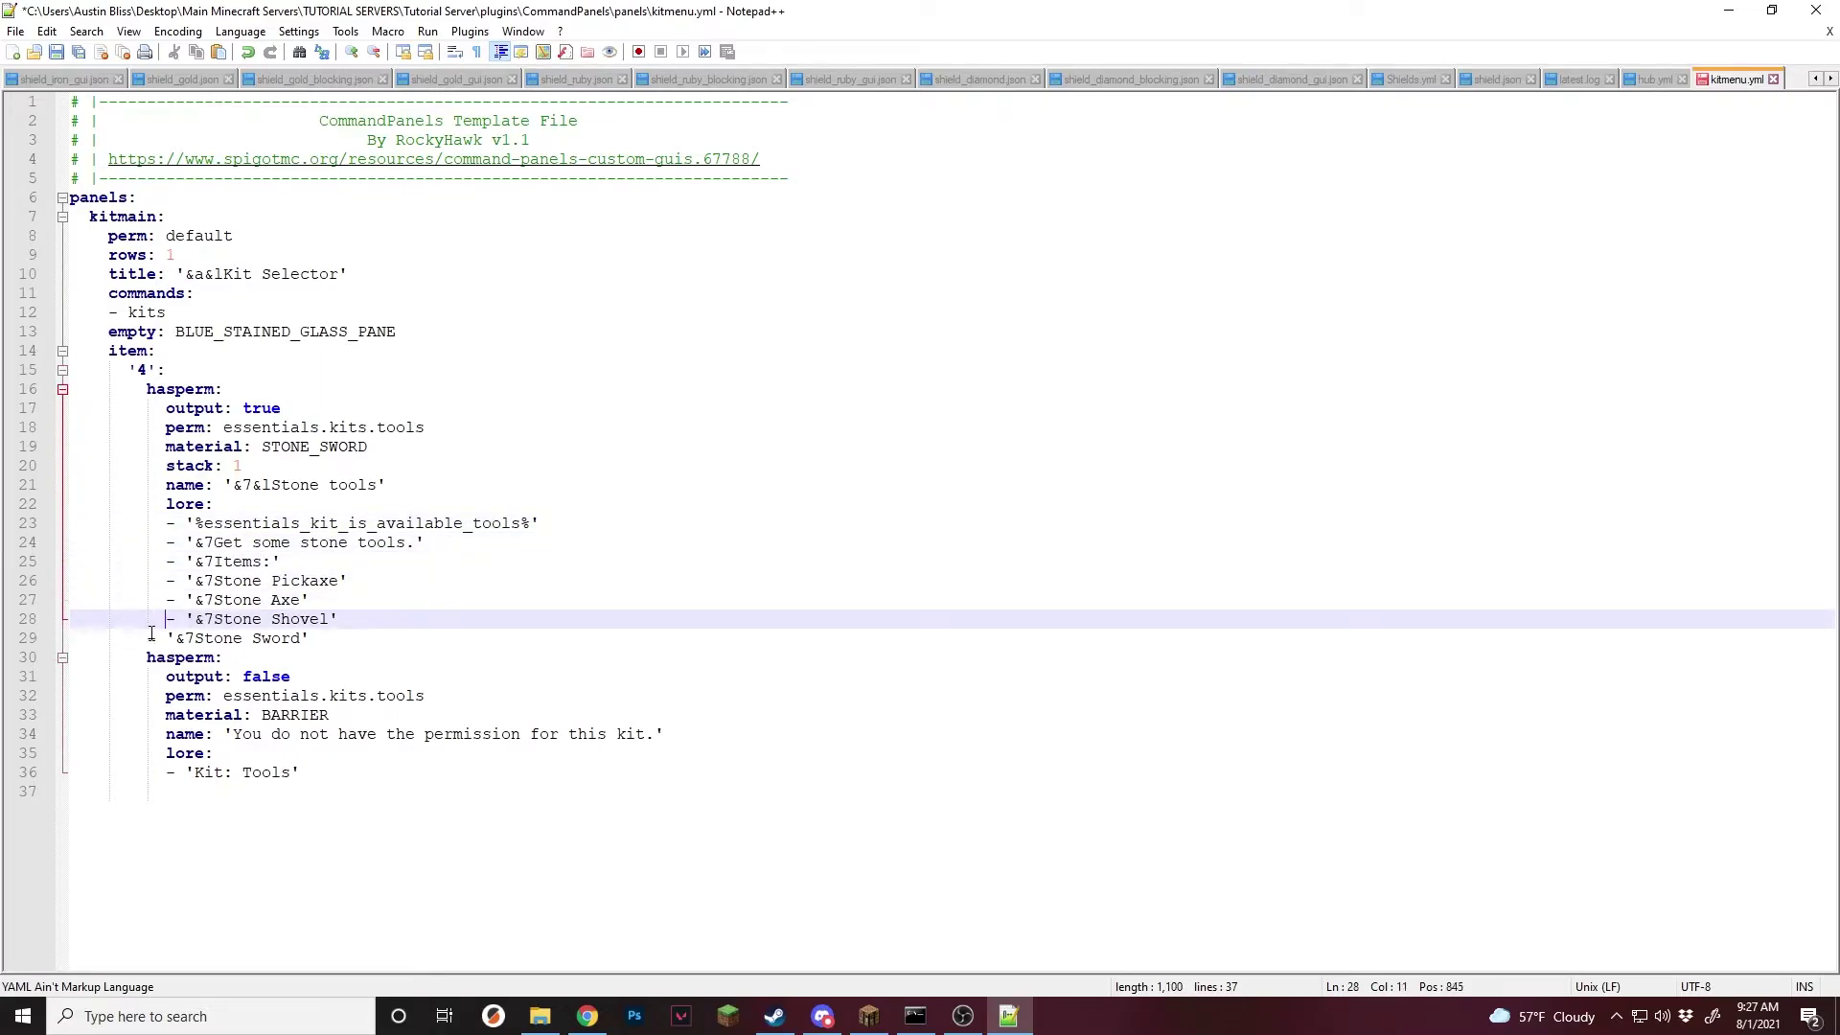
pyautogui.click(148, 638)
# Rename the lower hasperm key to hasperm0 and save kitmenu.yml.
pyautogui.click(214, 657)
pyautogui.write('0')
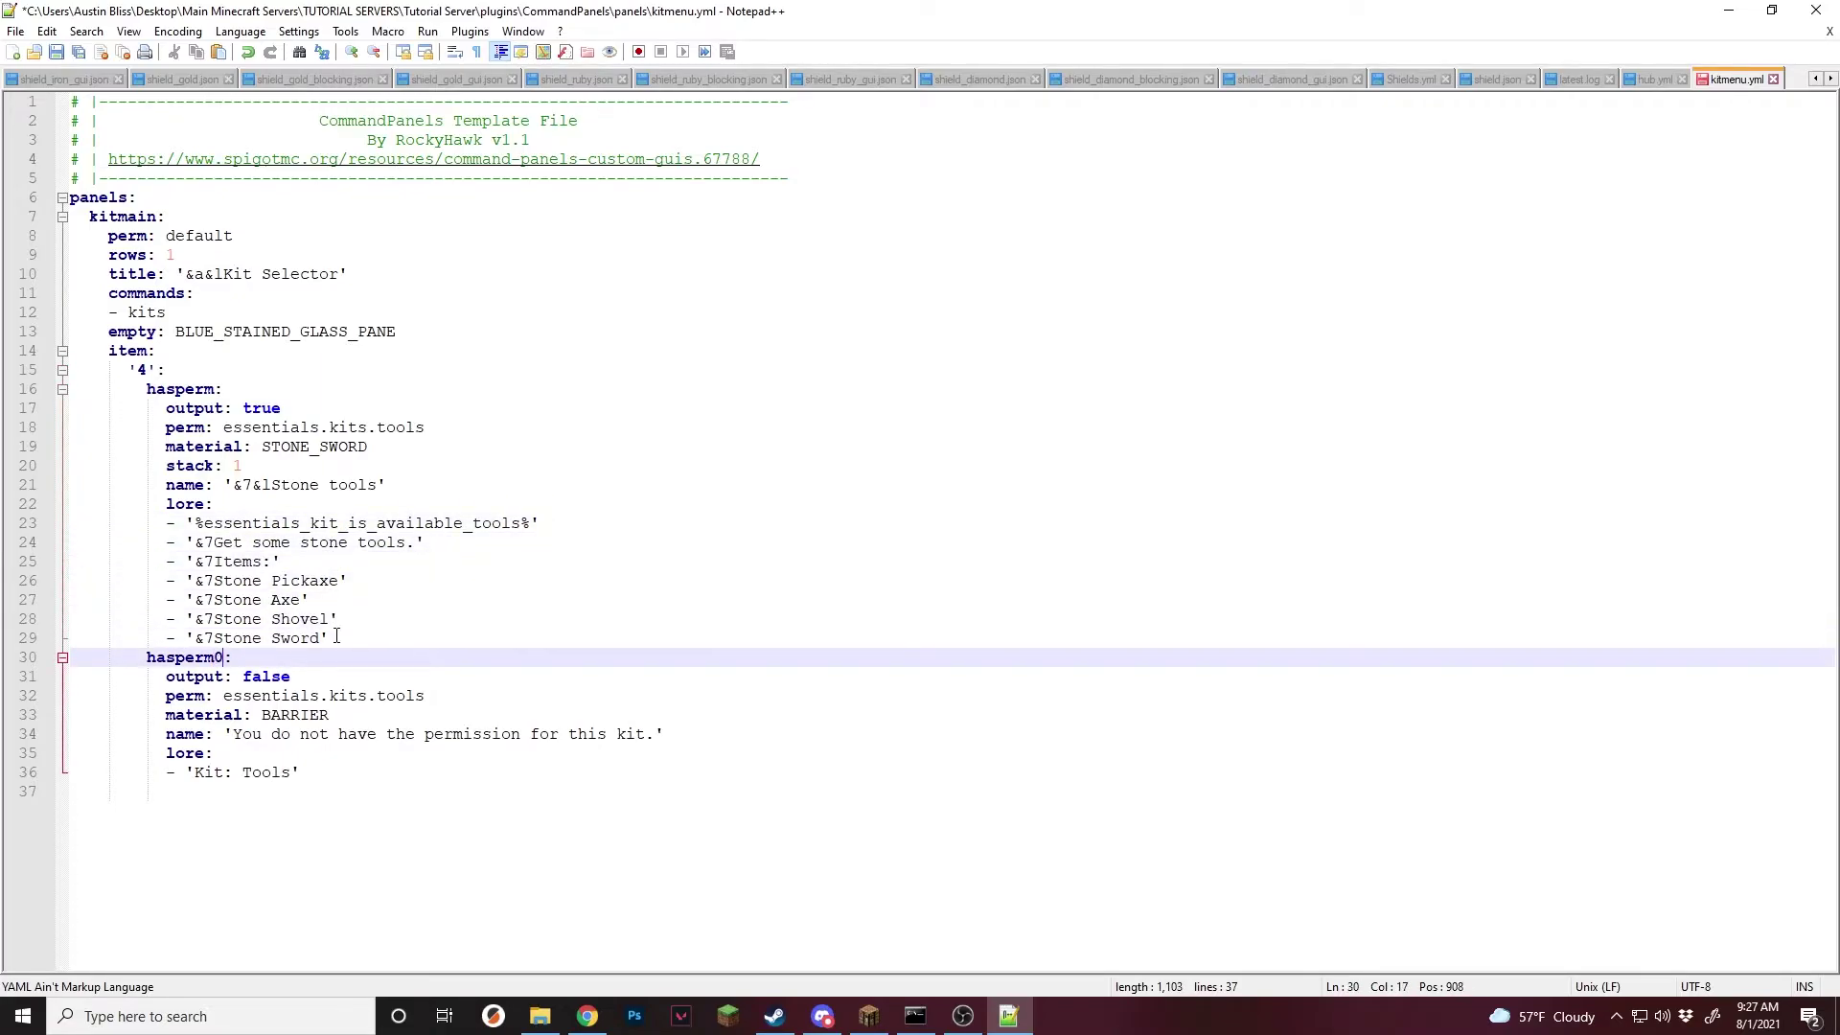
pyautogui.click(403, 638)
pyautogui.hotkey('ctrl', 's')
pyautogui.click(227, 368)
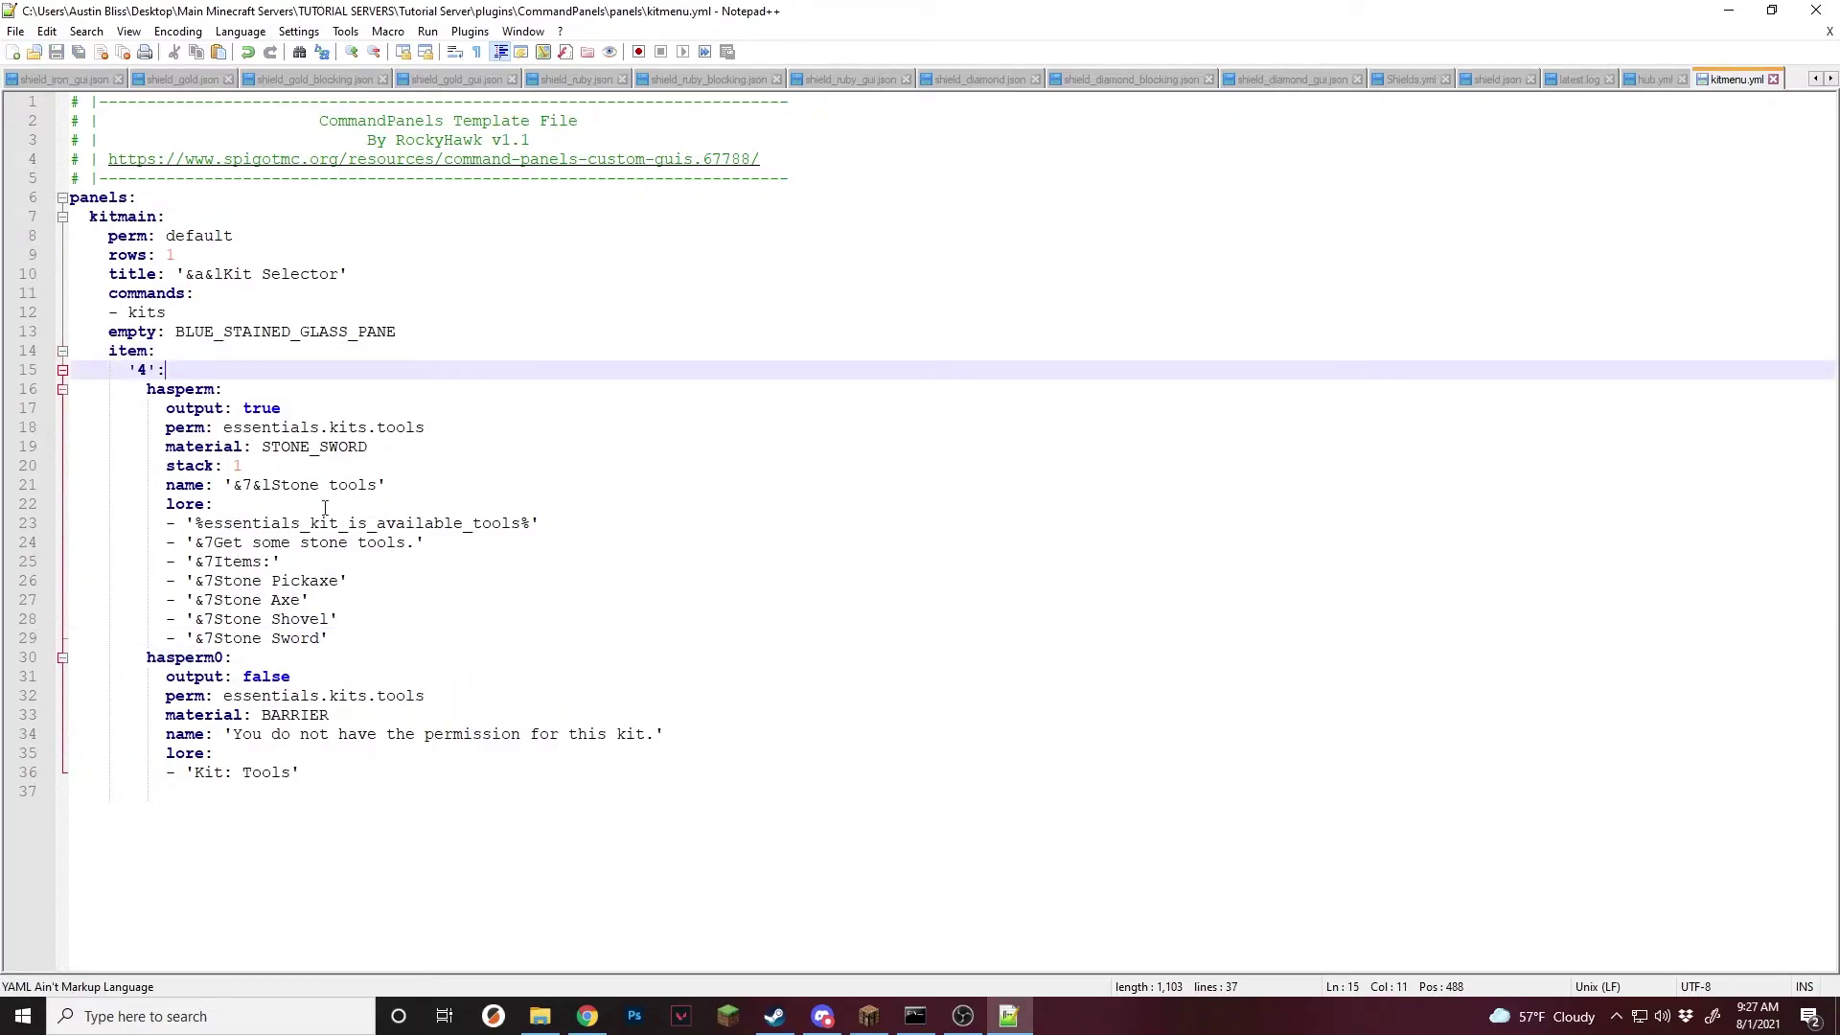
# Add a material: RED_WOOL line directly under slot '4'.
pyautogui.press('Return')
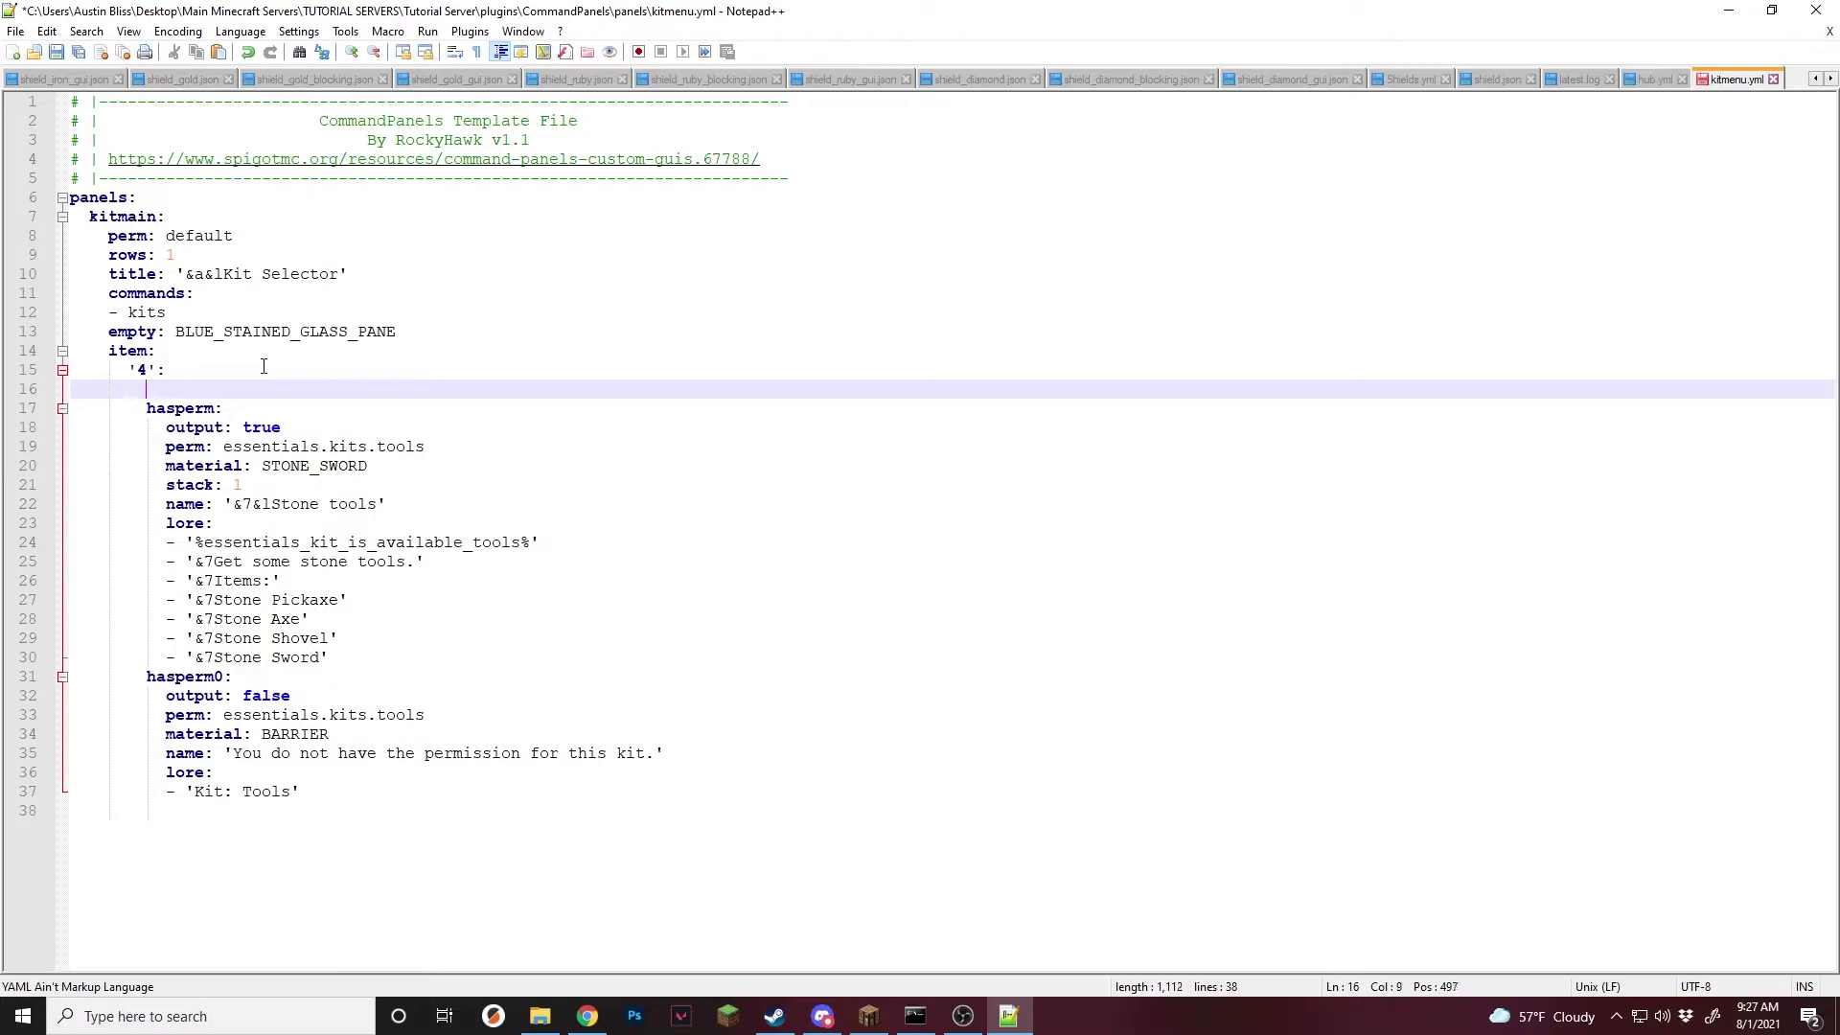
pyautogui.write('co')
pyautogui.press('Escape')
pyautogui.press('BackSpace')
pyautogui.press('BackSpace')
pyautogui.write('materia')
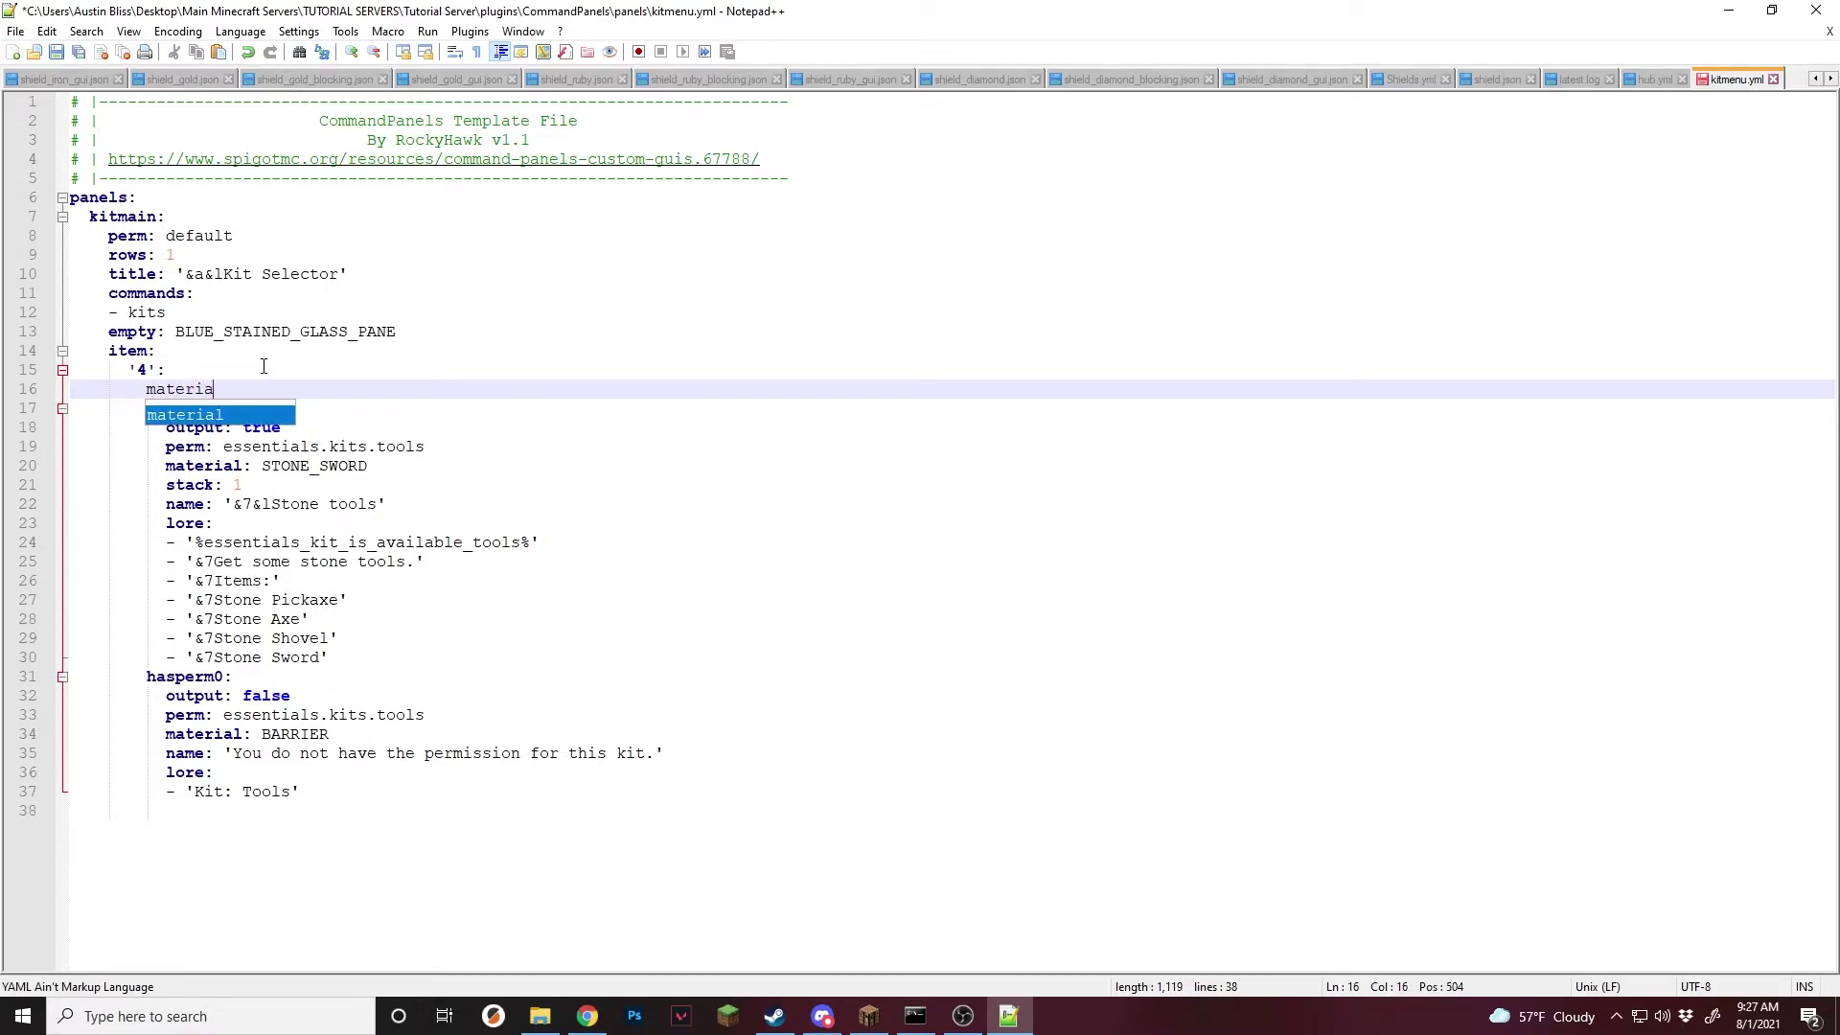
pyautogui.write('l: RED_WOOL')
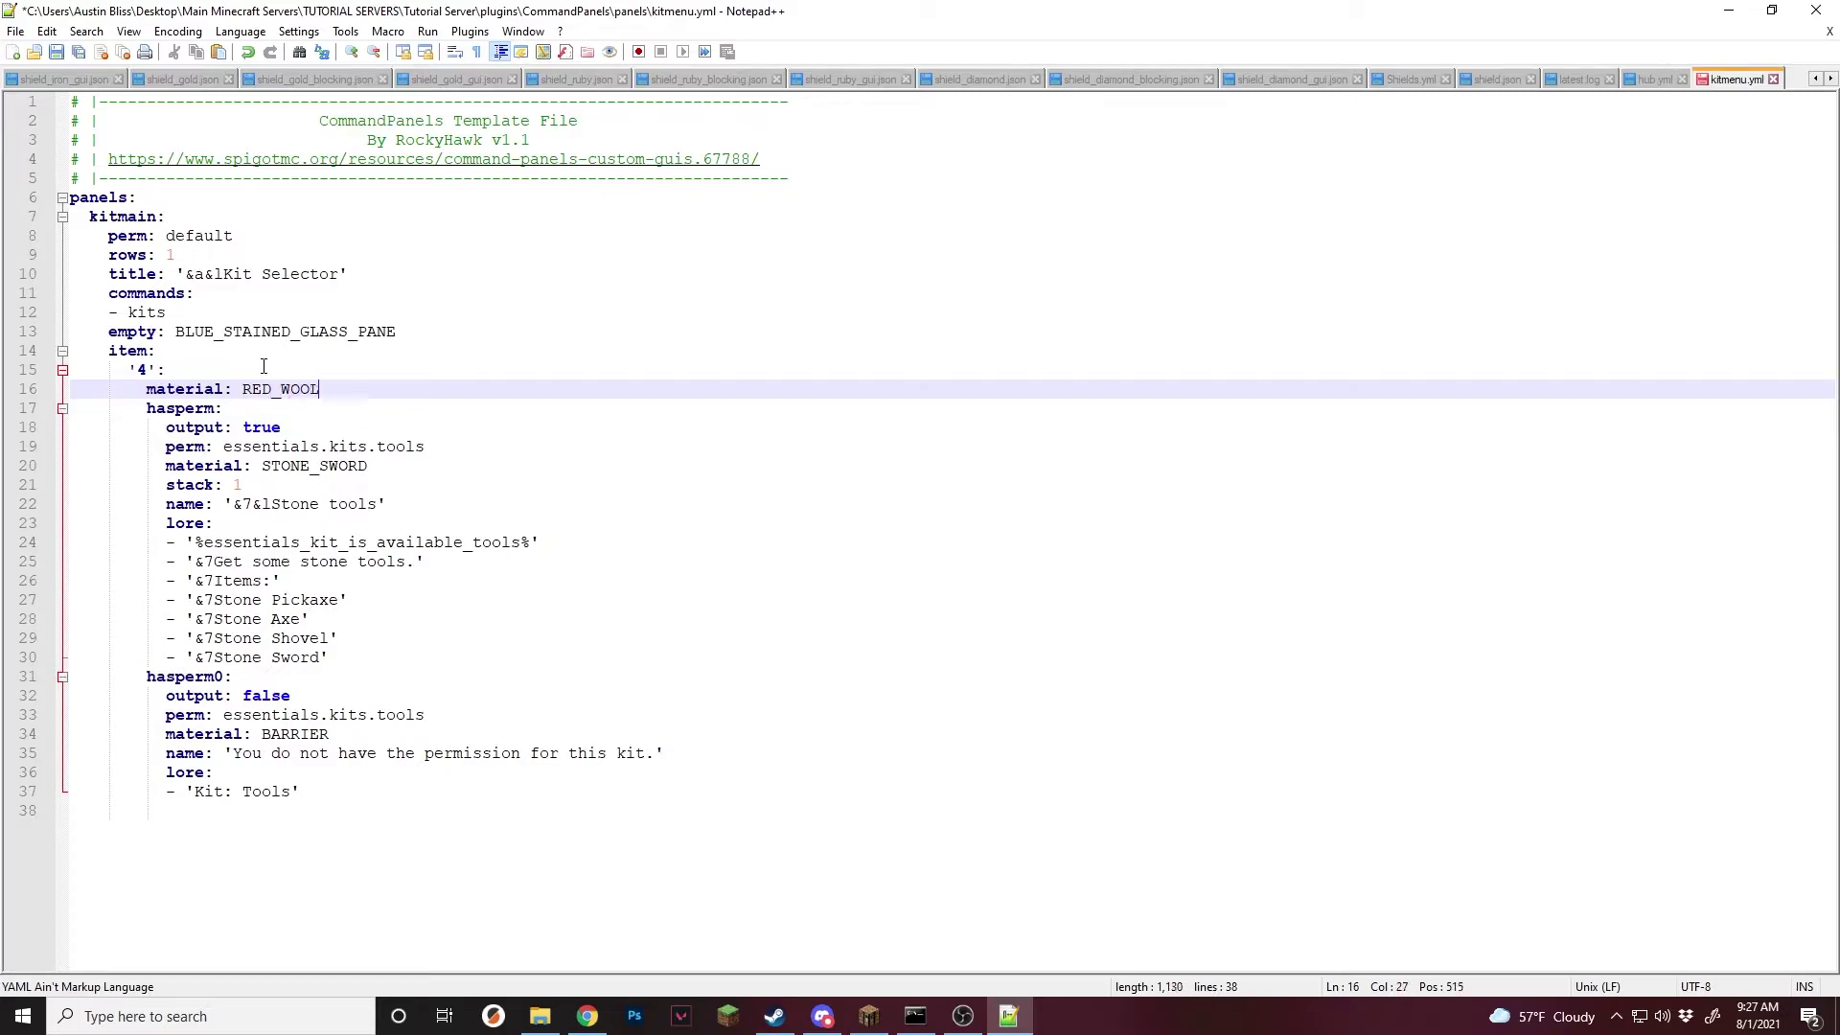
pyautogui.press('Return')
# Name the fallback item 'Something went wrong!' and save the file.
pyautogui.write("name: ''")
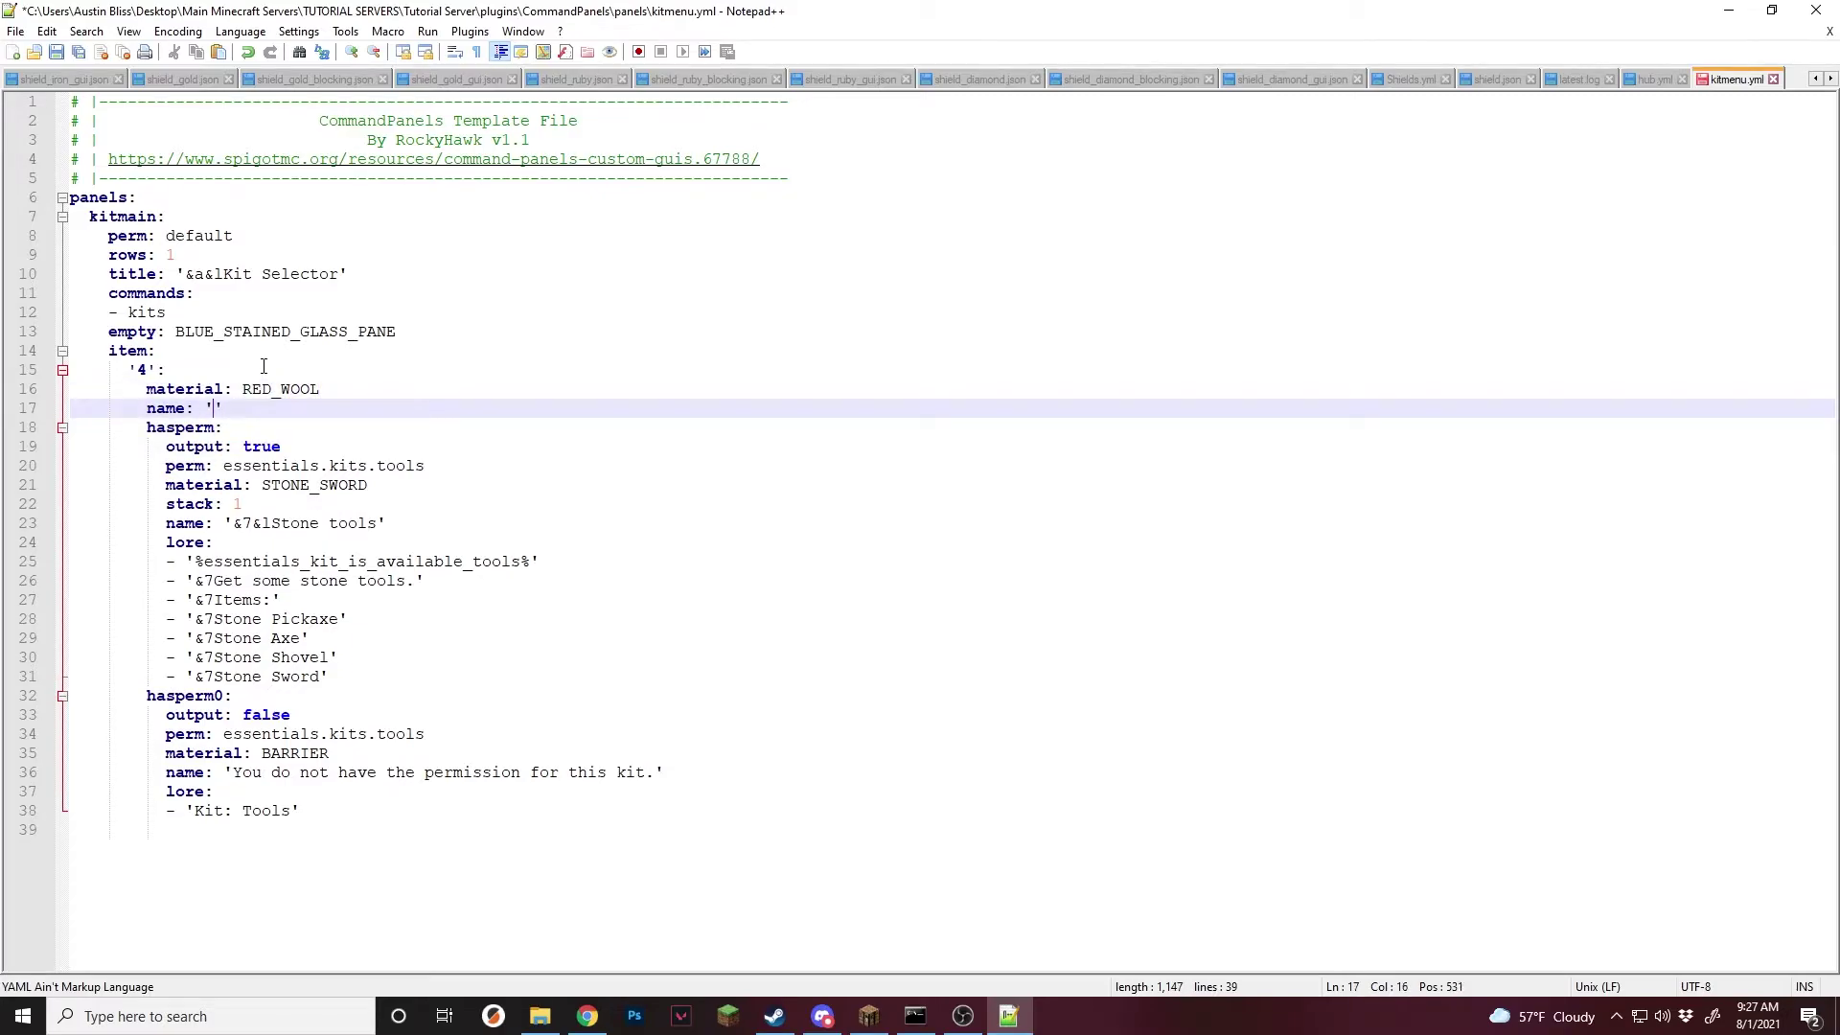
pyautogui.write('Somethinhg')
pyautogui.press('BackSpace')
pyautogui.press('BackSpace')
pyautogui.write('g went wrong')
pyautogui.hotkey('ctrl', 's')
pyautogui.hotkey('shift', 'Home')
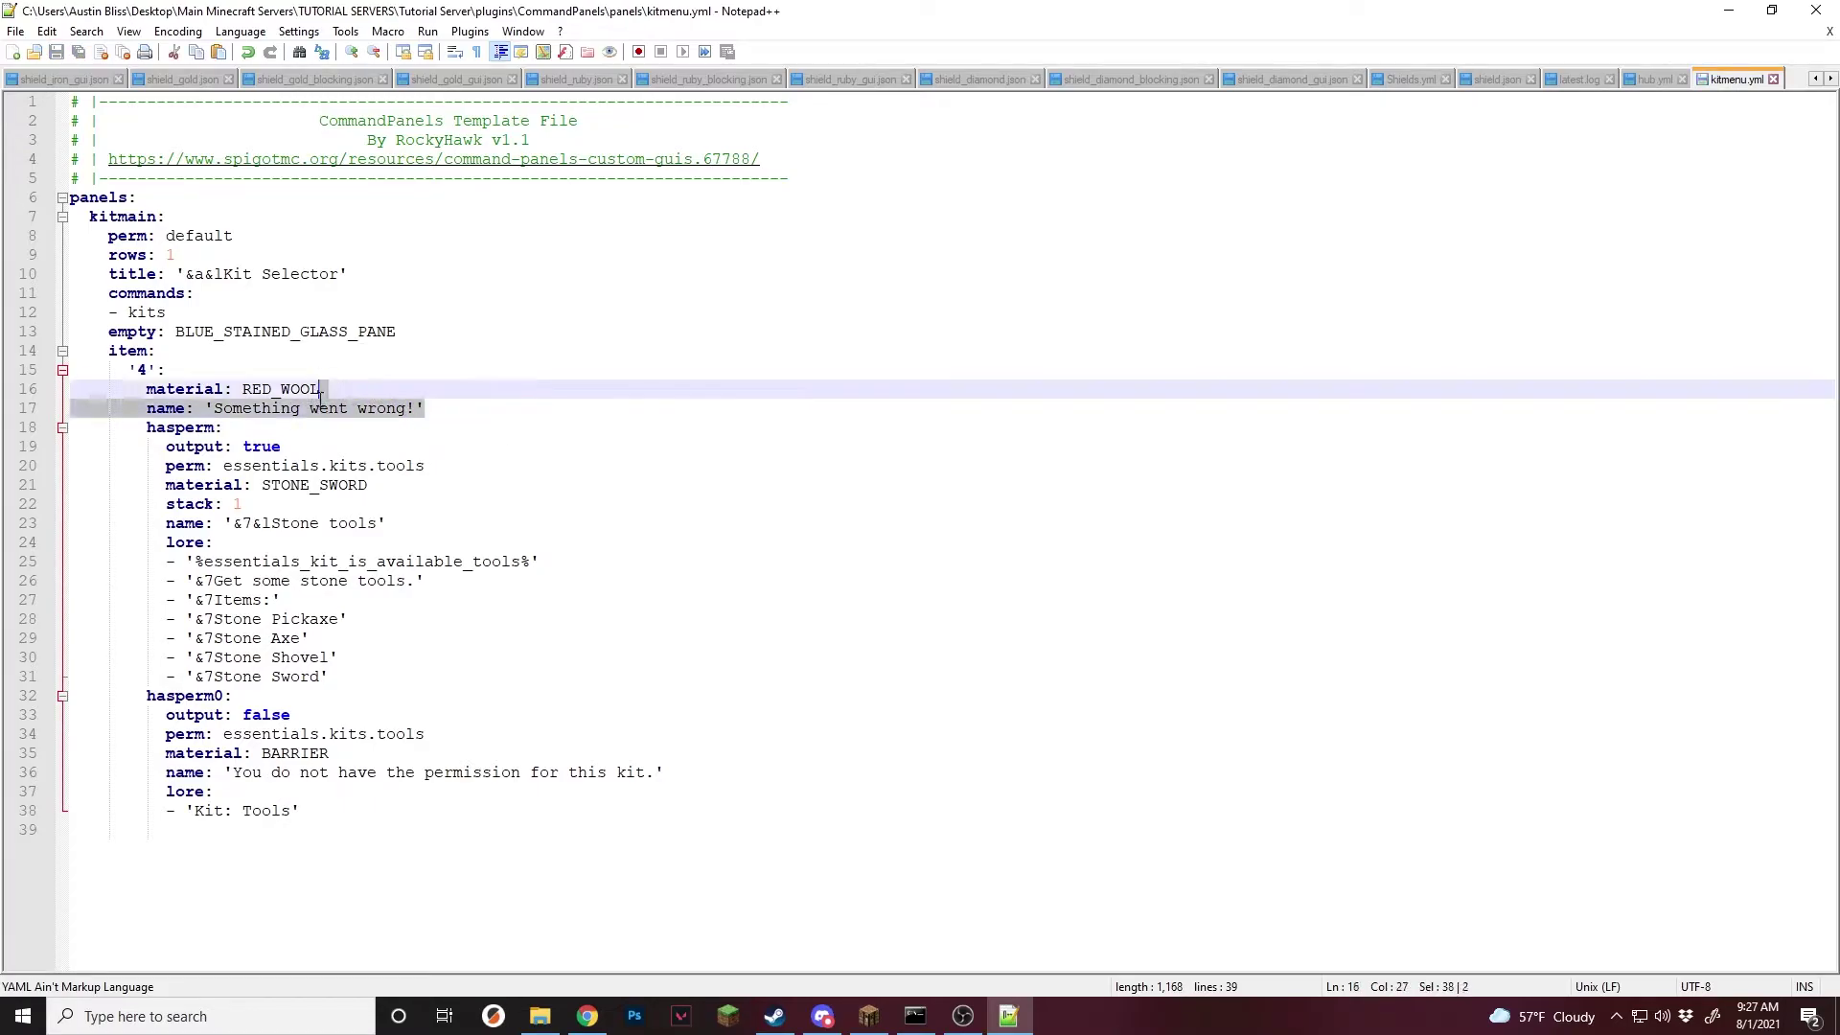
pyautogui.click(263, 409)
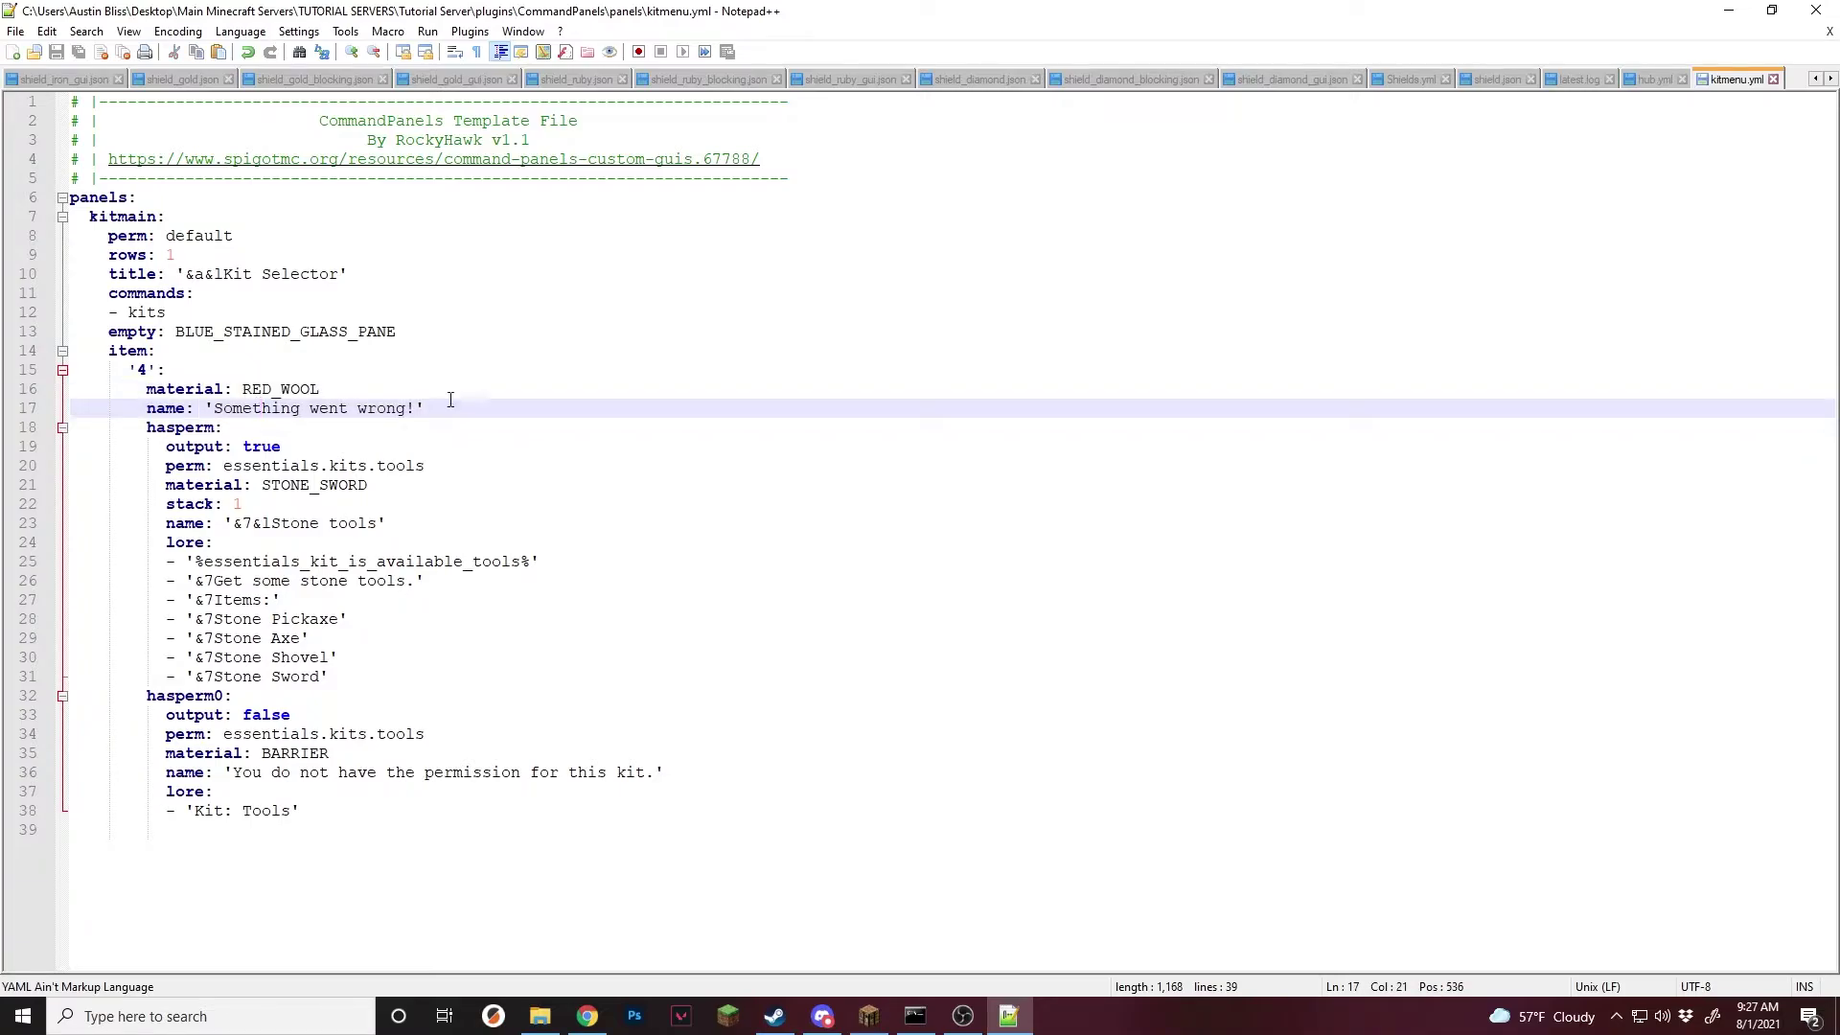
pyautogui.moveTo(425, 409); pyautogui.dragTo(151, 384)
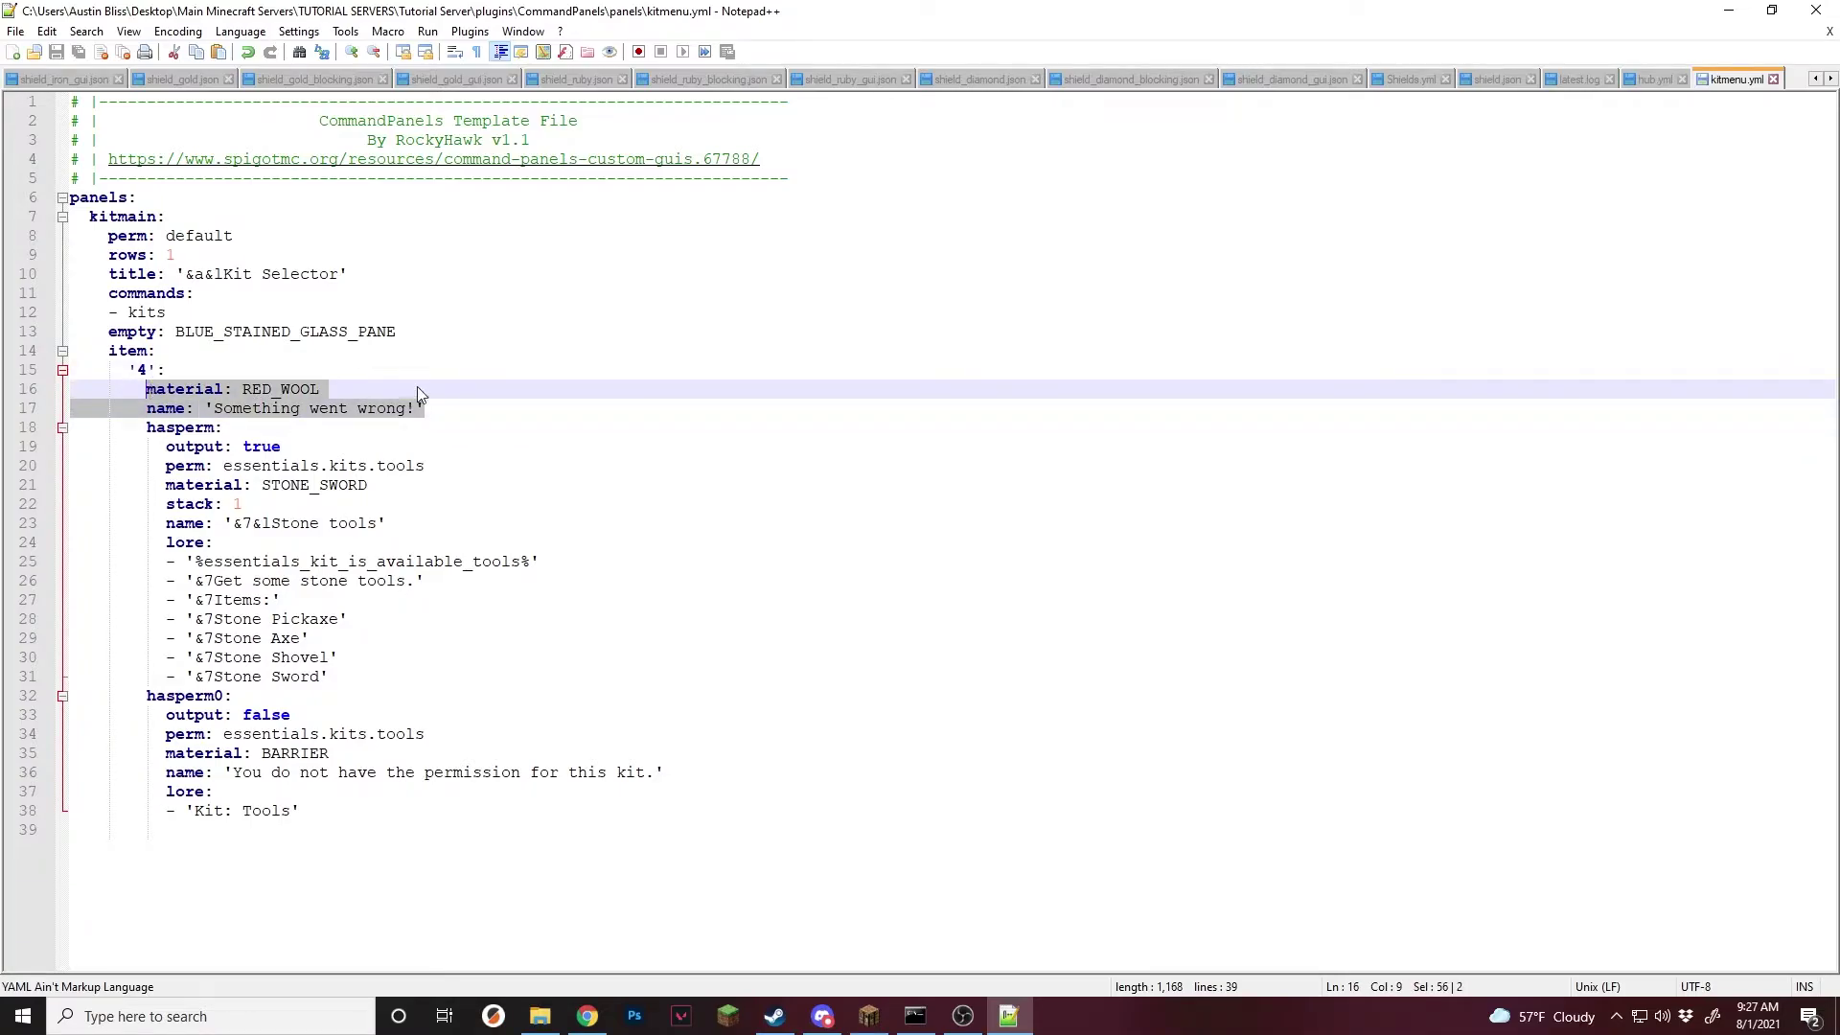
pyautogui.click(456, 416)
pyautogui.click(469, 460)
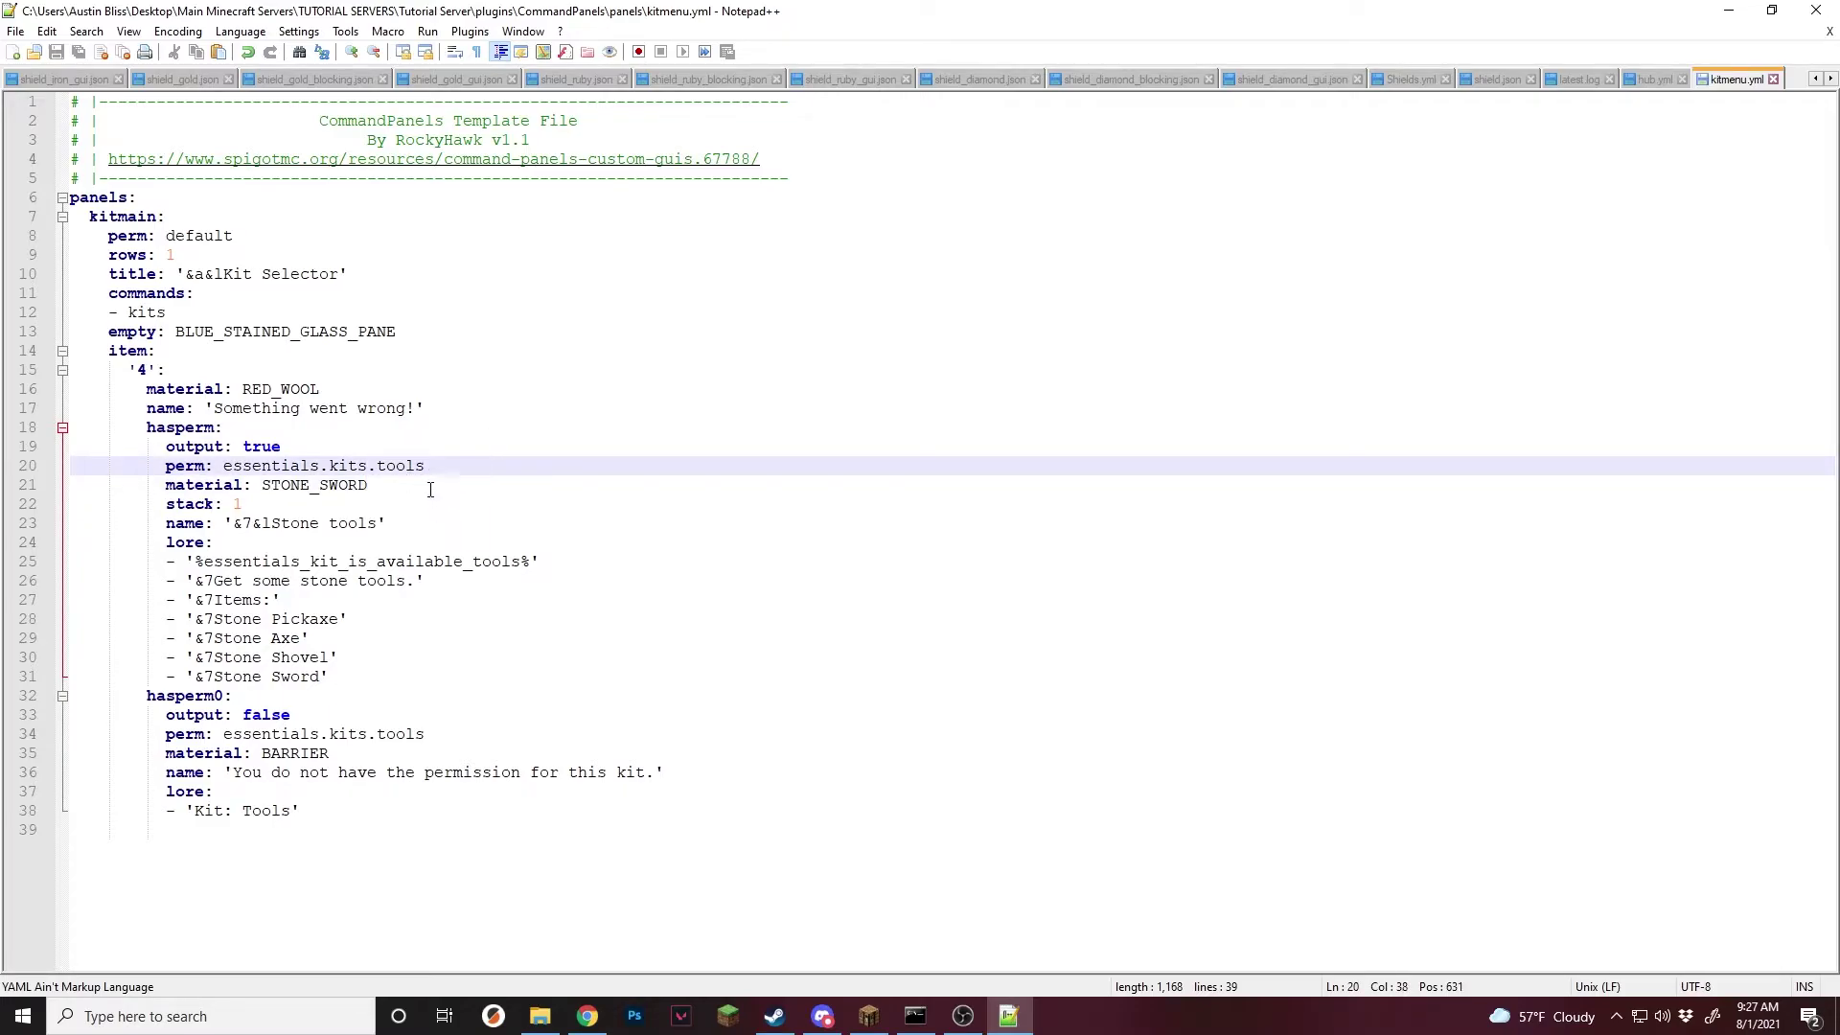
# Overwrite the %essentials_kit_is_available_tools% lore text with '&cNOT AVAILIBLE YET' and save.
pyautogui.press('Down')
pyautogui.press('Down')
pyautogui.press('Down')
pyautogui.moveTo(534, 562); pyautogui.dragTo(196, 561)
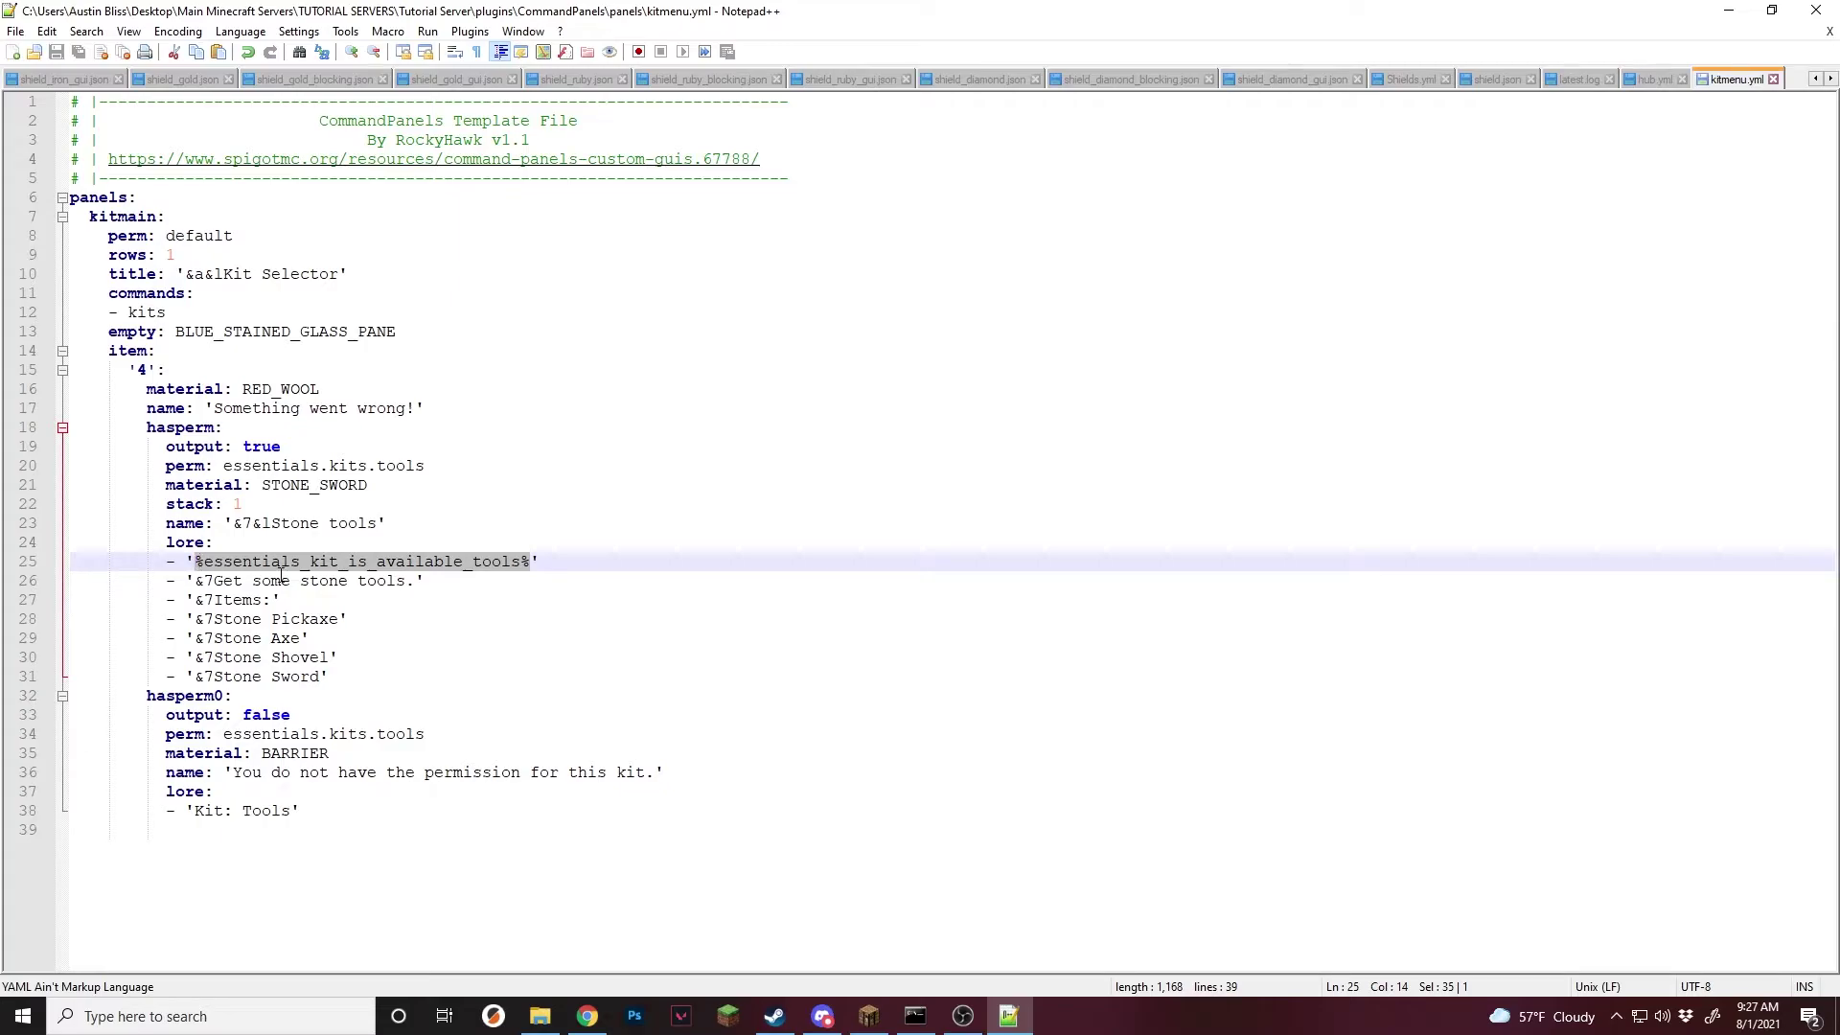
pyautogui.write('&cNOT AVAIL')
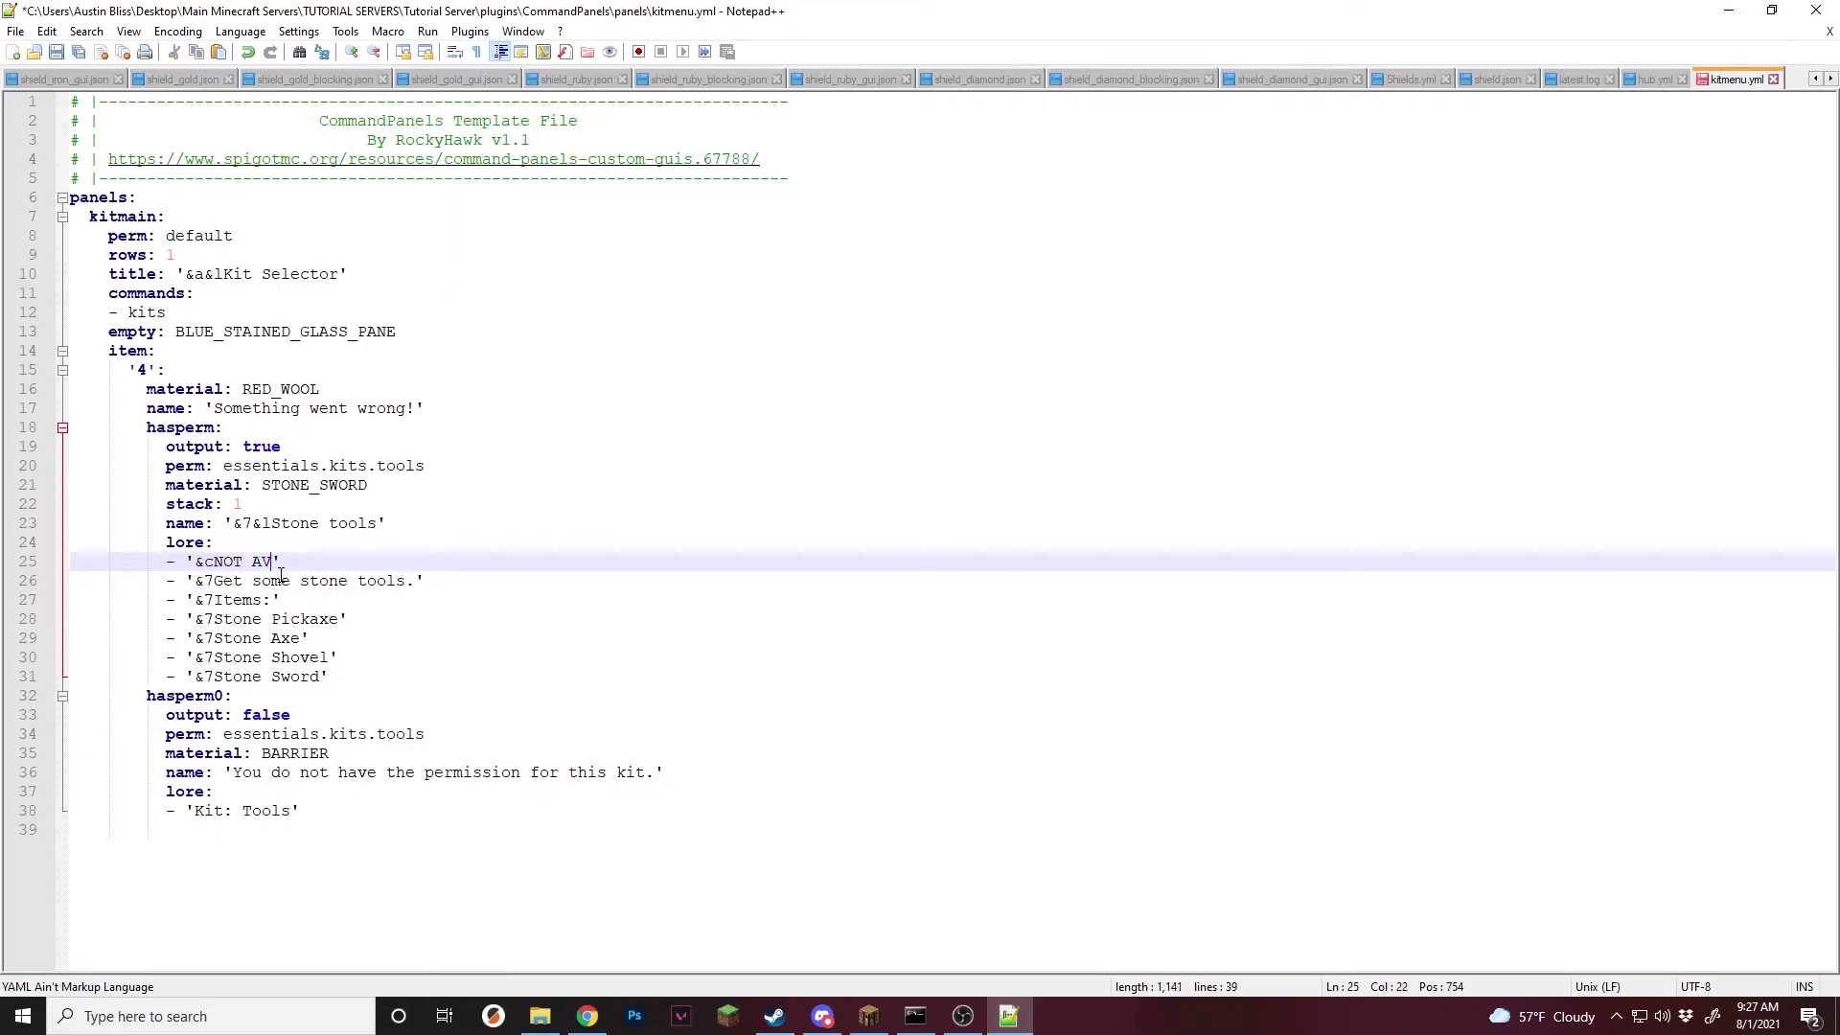
pyautogui.write('IBLE T')
pyautogui.write('E')
pyautogui.press('BackSpace')
pyautogui.press('BackSpace')
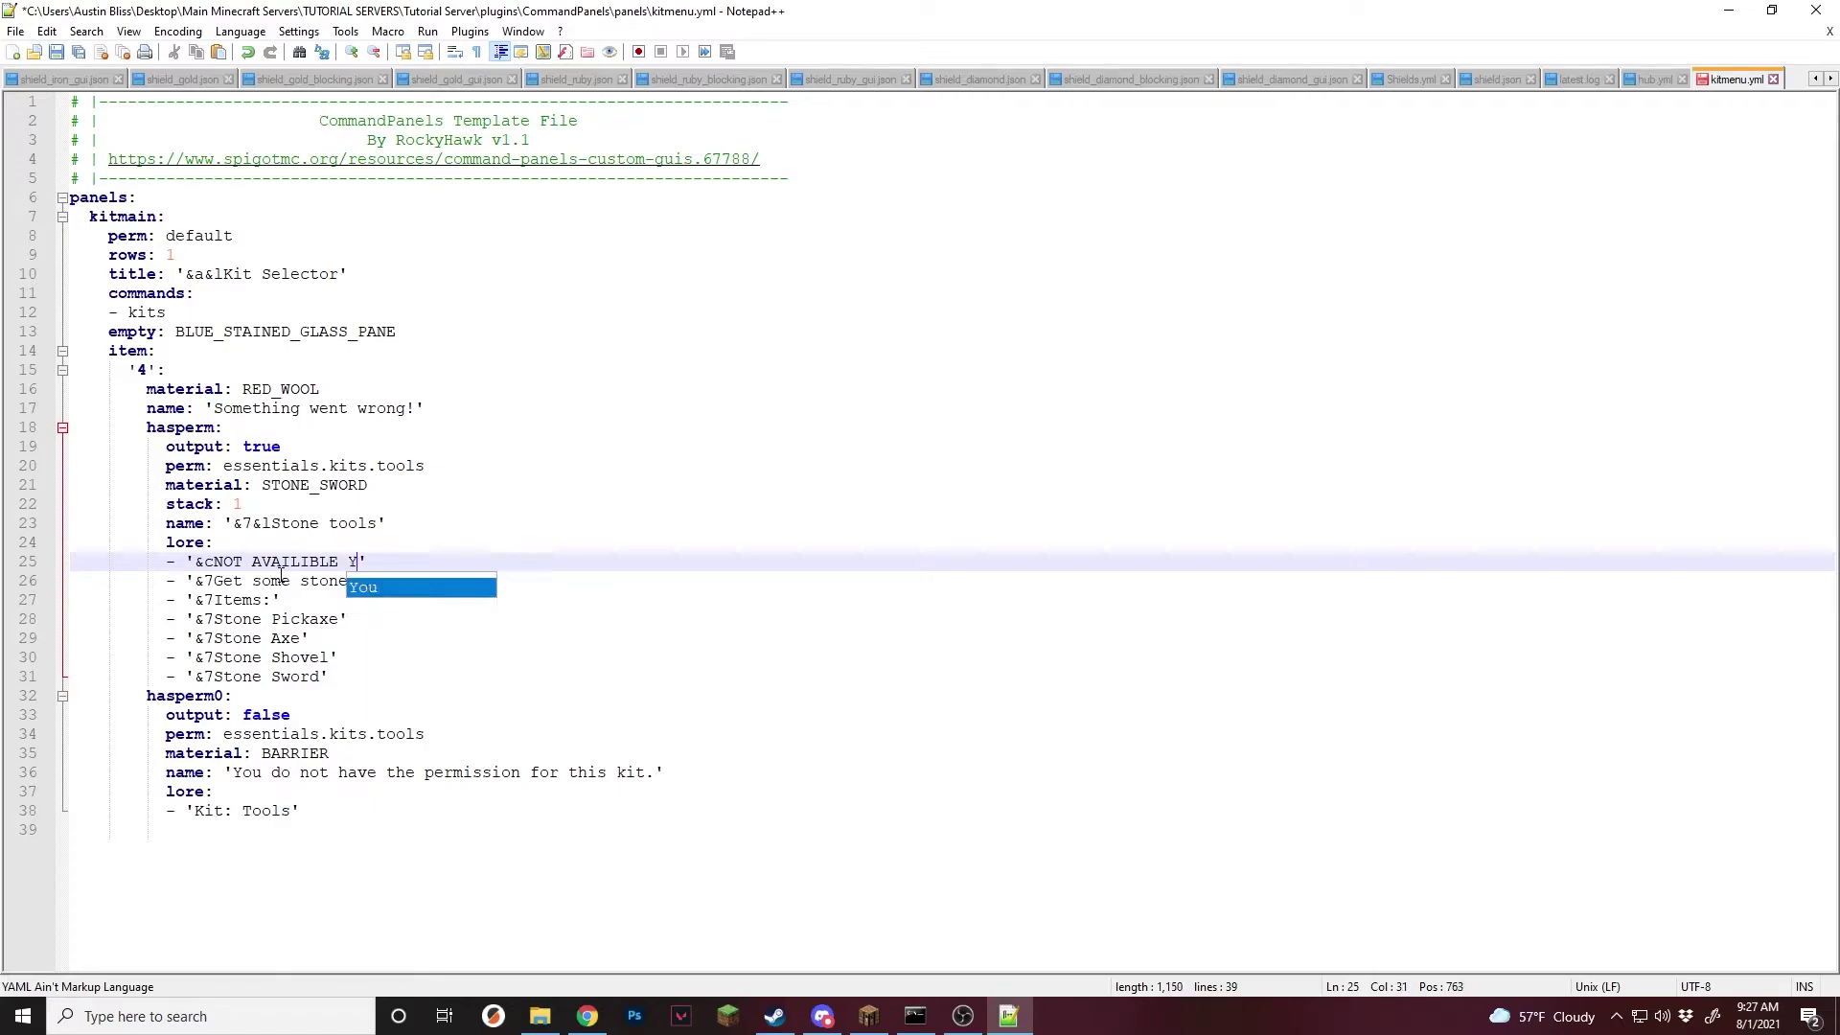
pyautogui.write('YET')
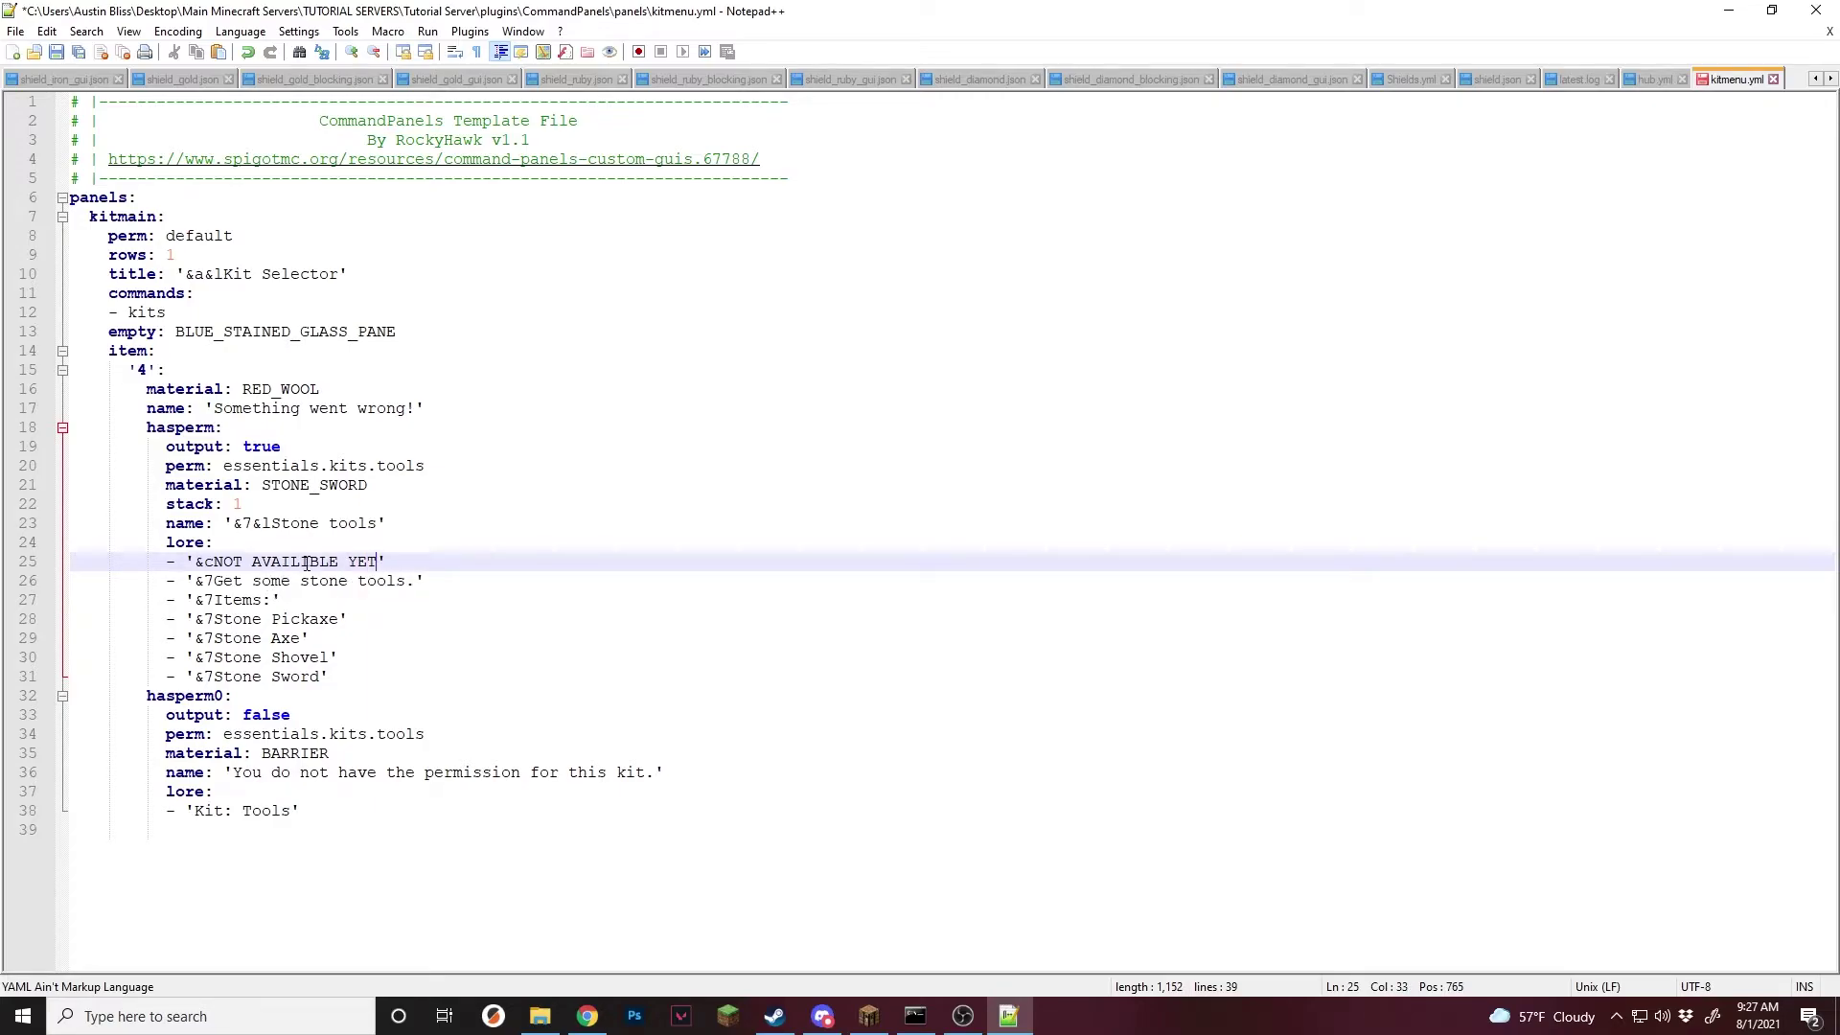
pyautogui.click(479, 576)
pyautogui.click(473, 561)
pyautogui.hotkey('ctrl', 's')
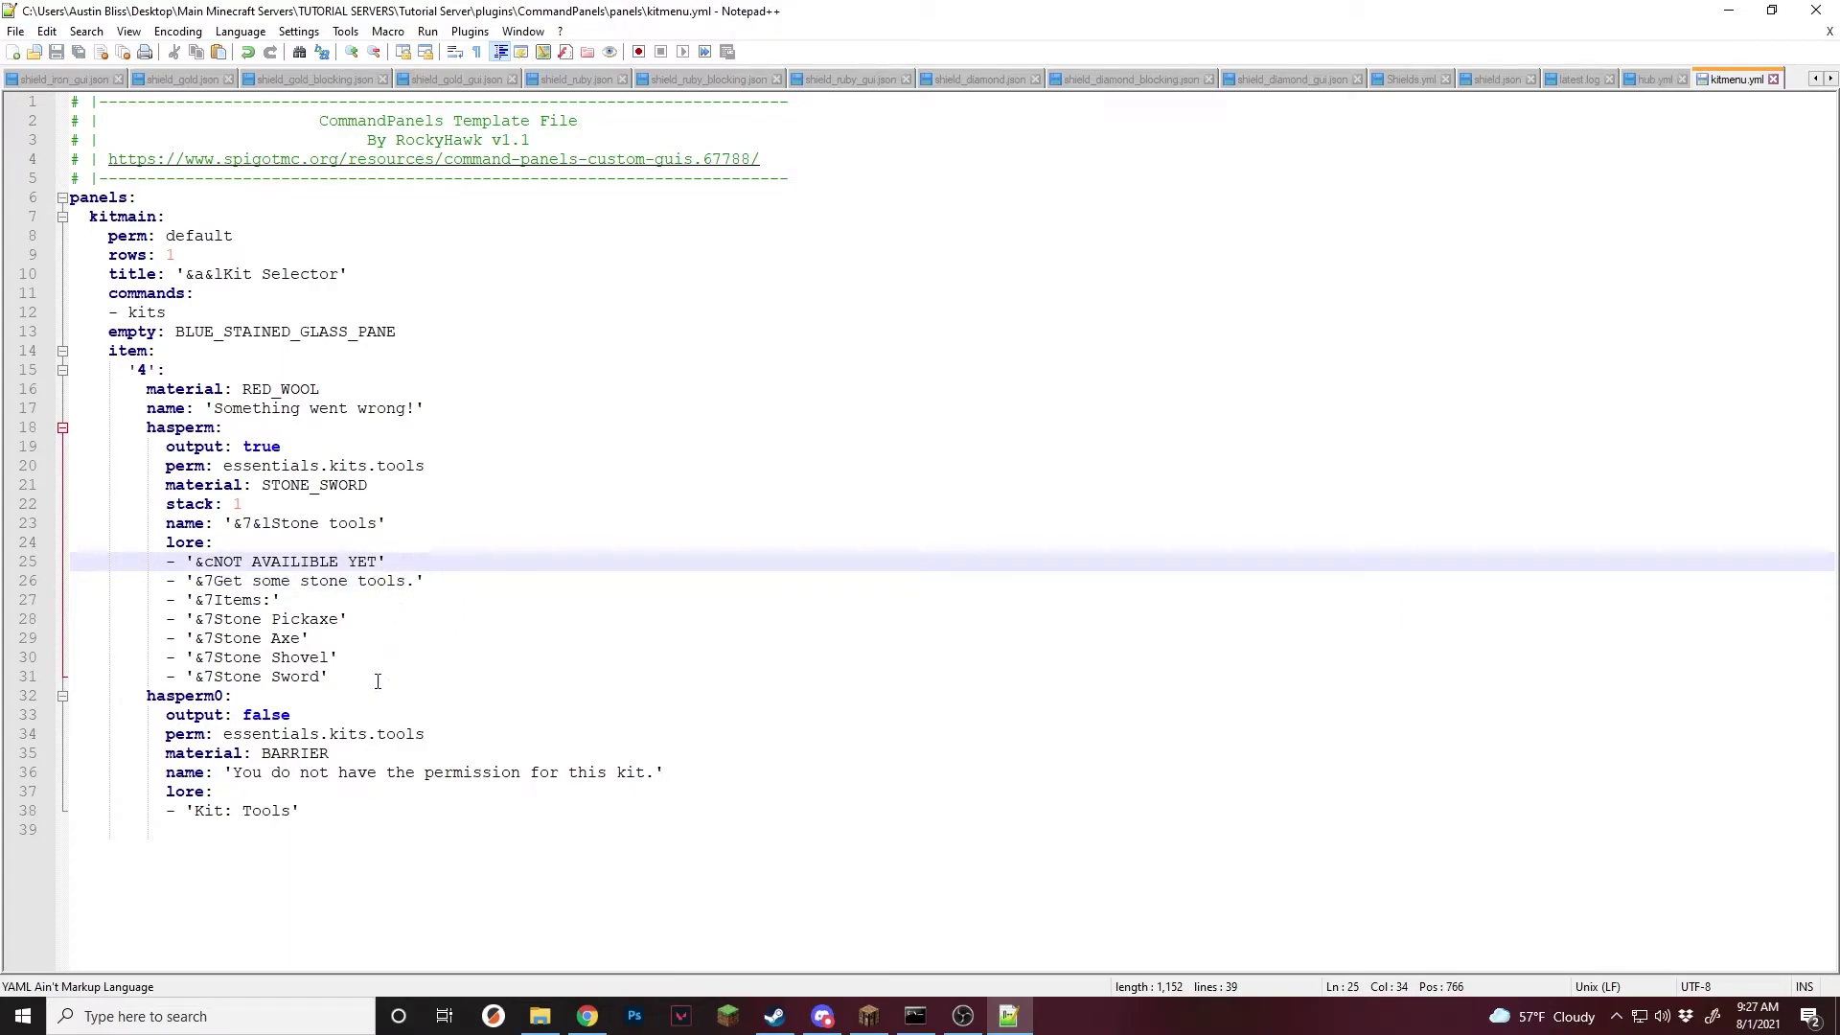
pyautogui.click(378, 680)
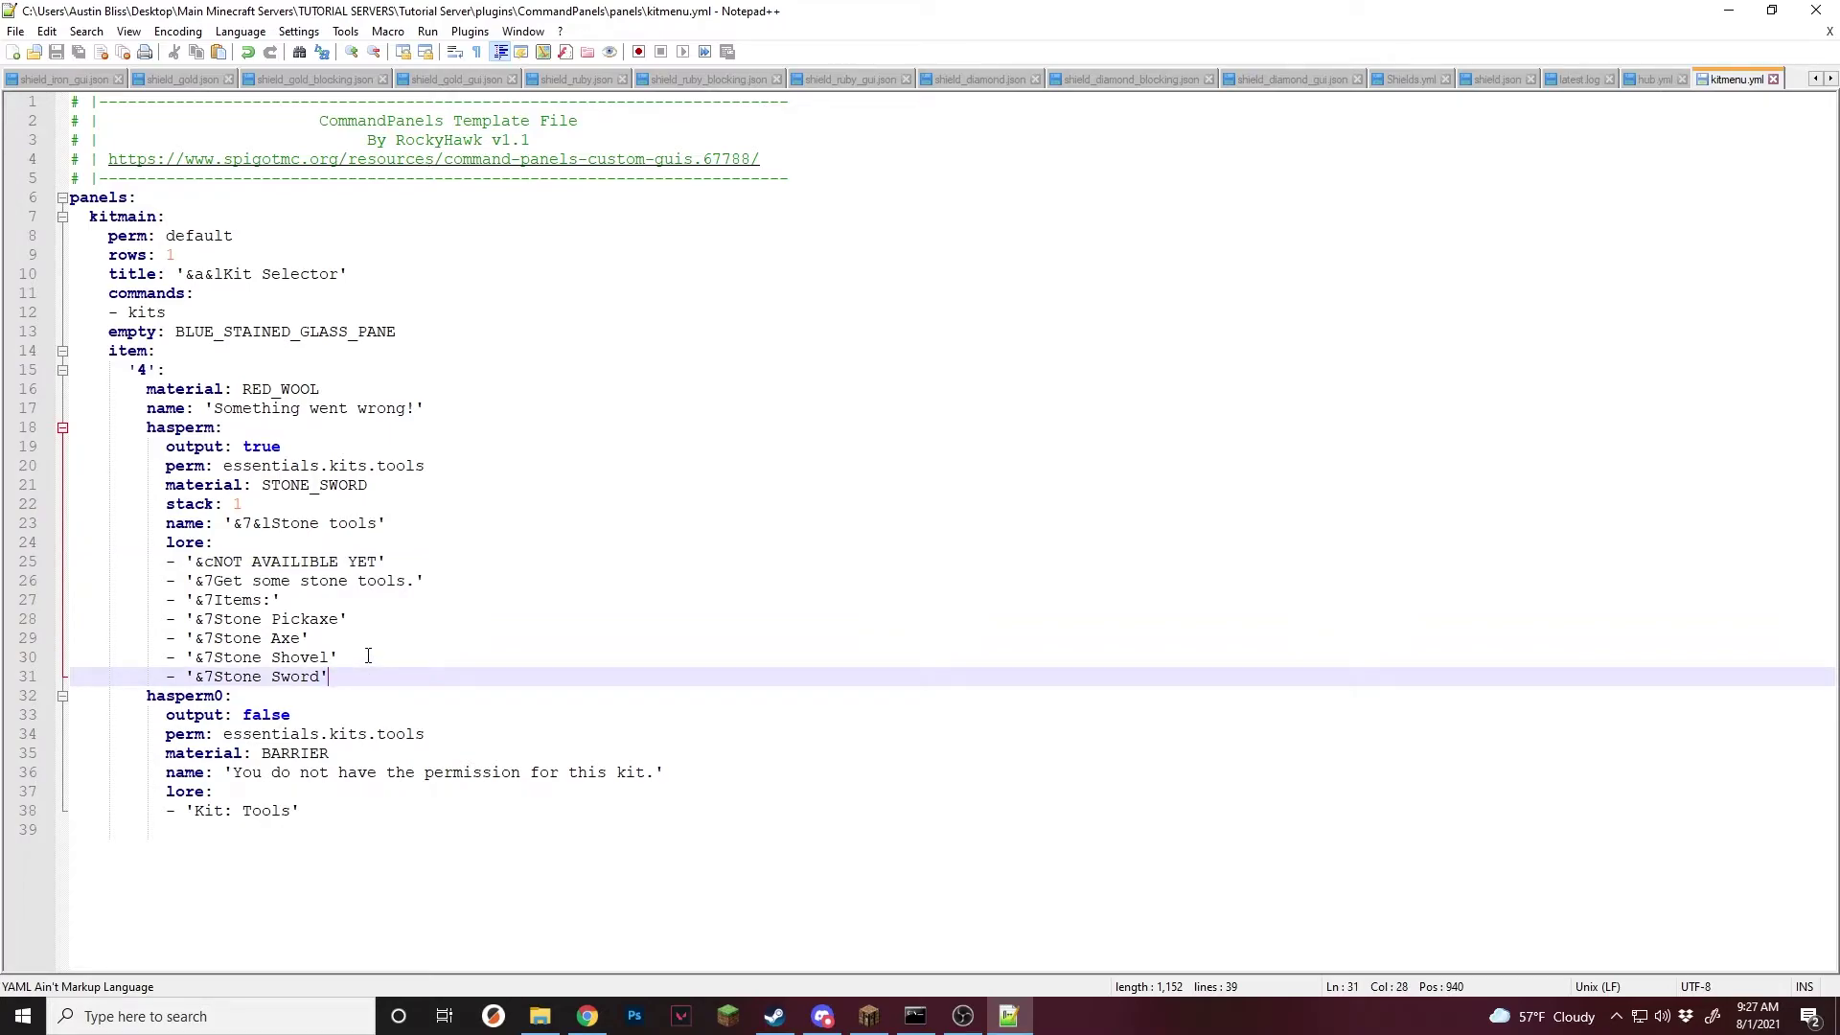
# Add a hasvalue: check with value: 'yes' after the lore list.
pyautogui.press('Return')
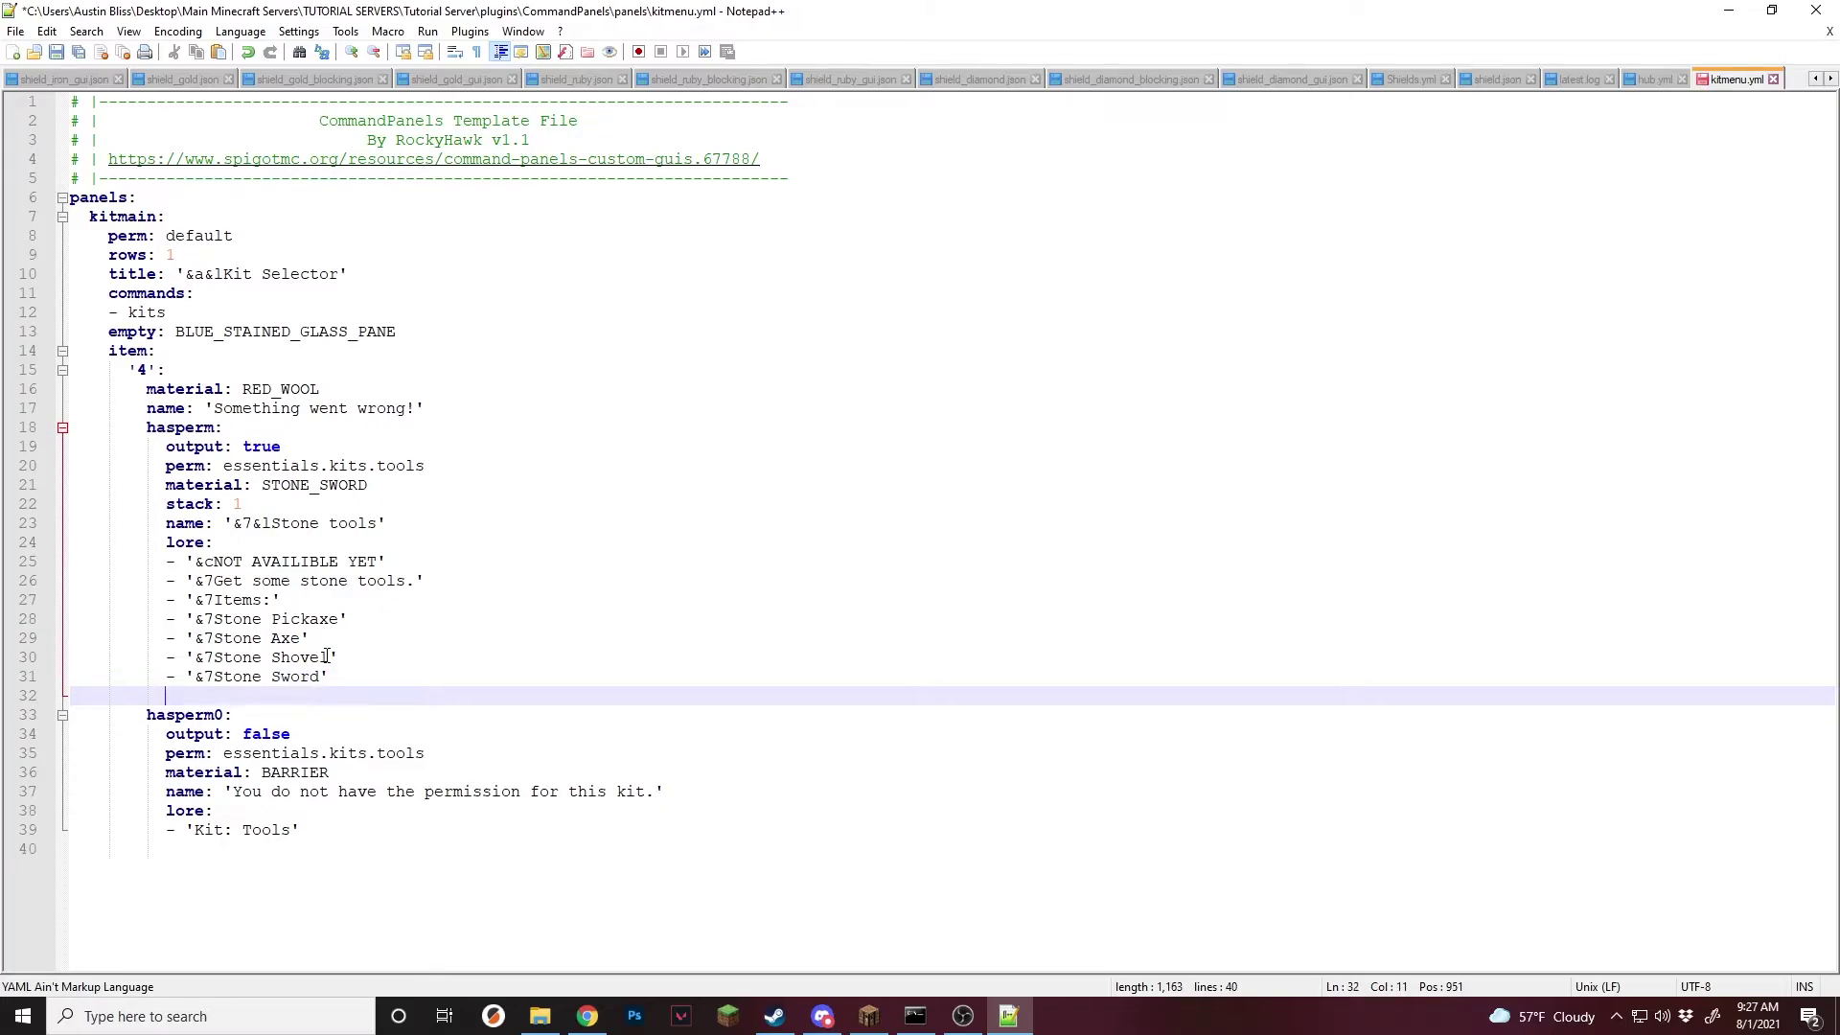
pyautogui.write('hasp')
pyautogui.press('BackSpace')
pyautogui.press('BackSpace')
pyautogui.write('s')
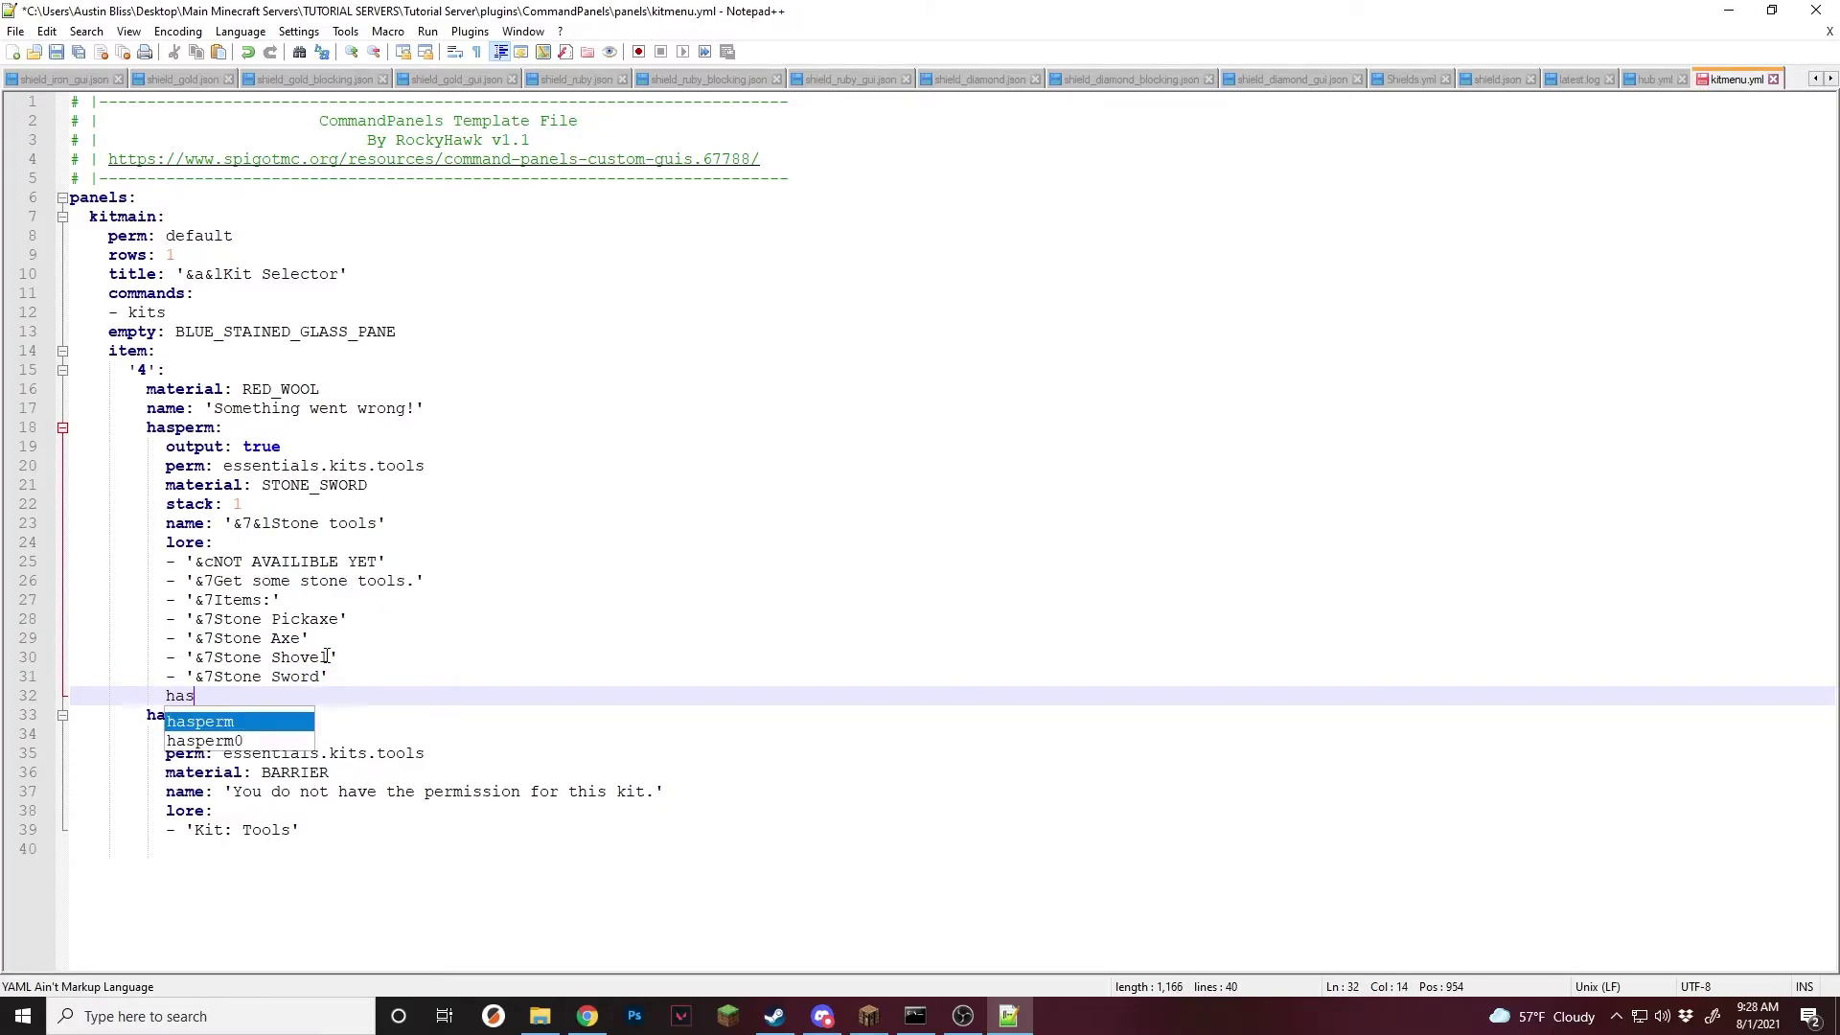
pyautogui.write('value:')
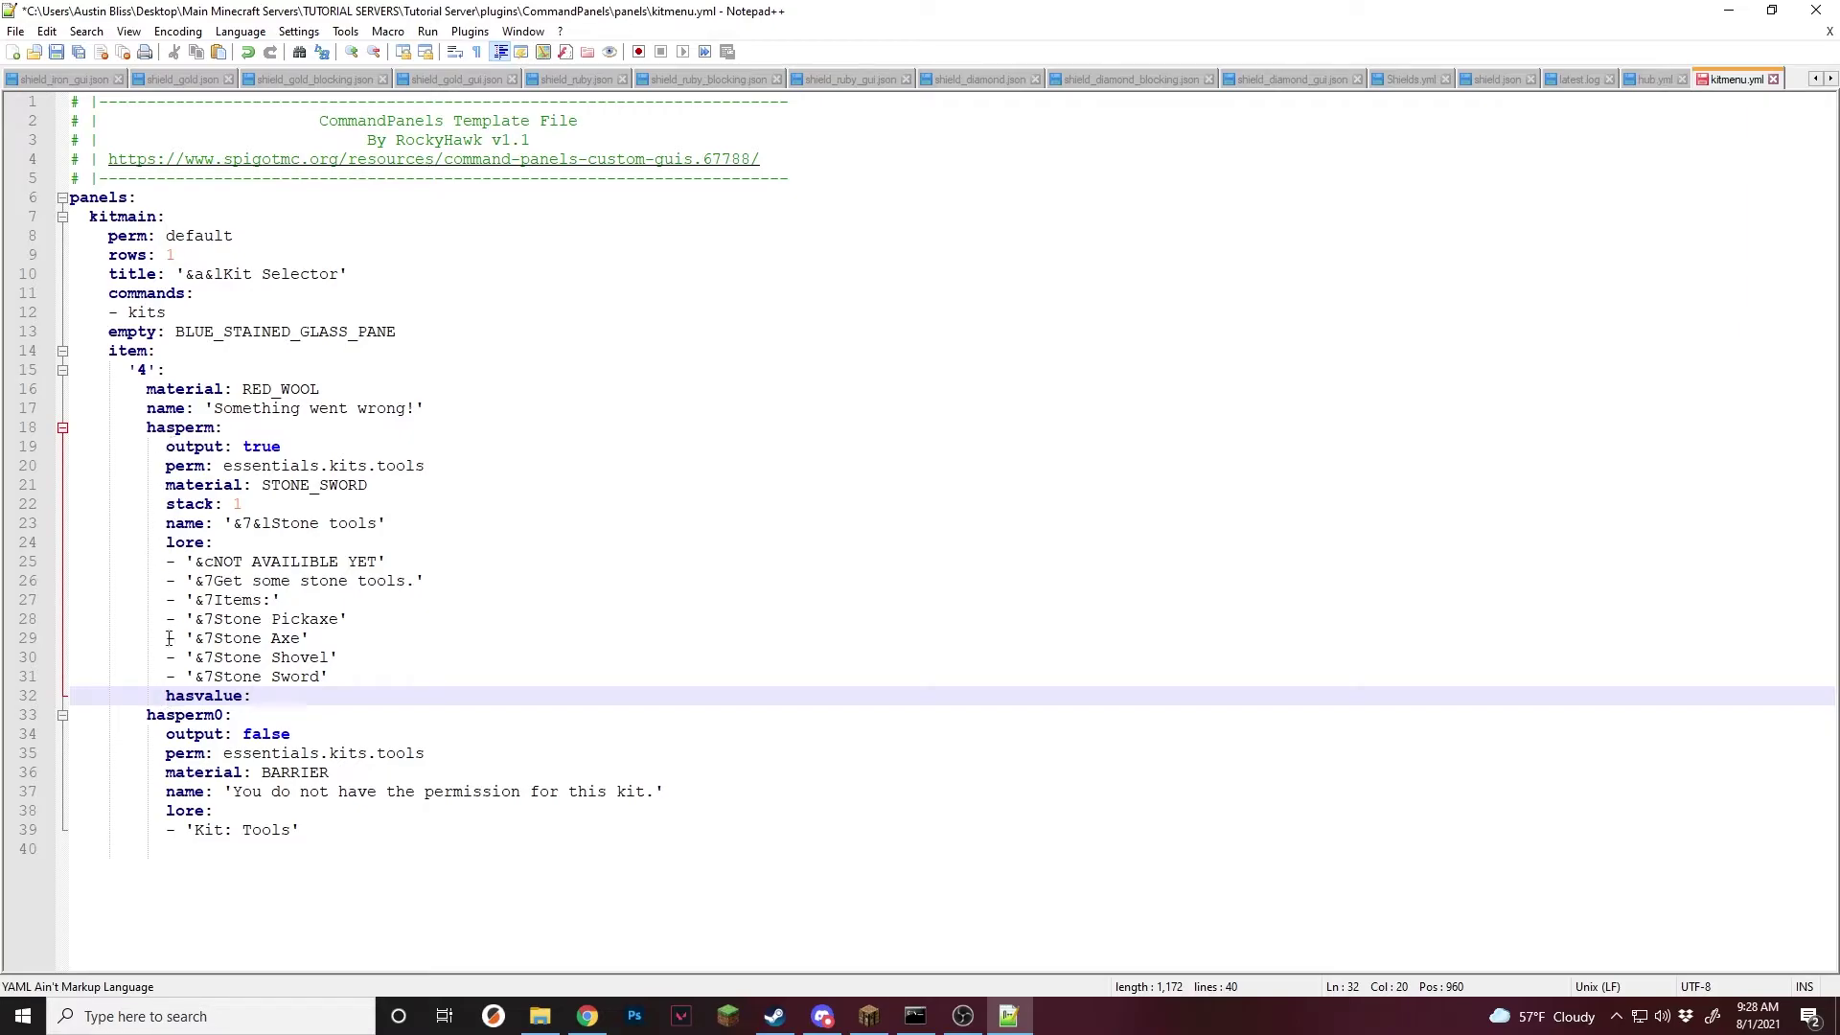
pyautogui.press('Return')
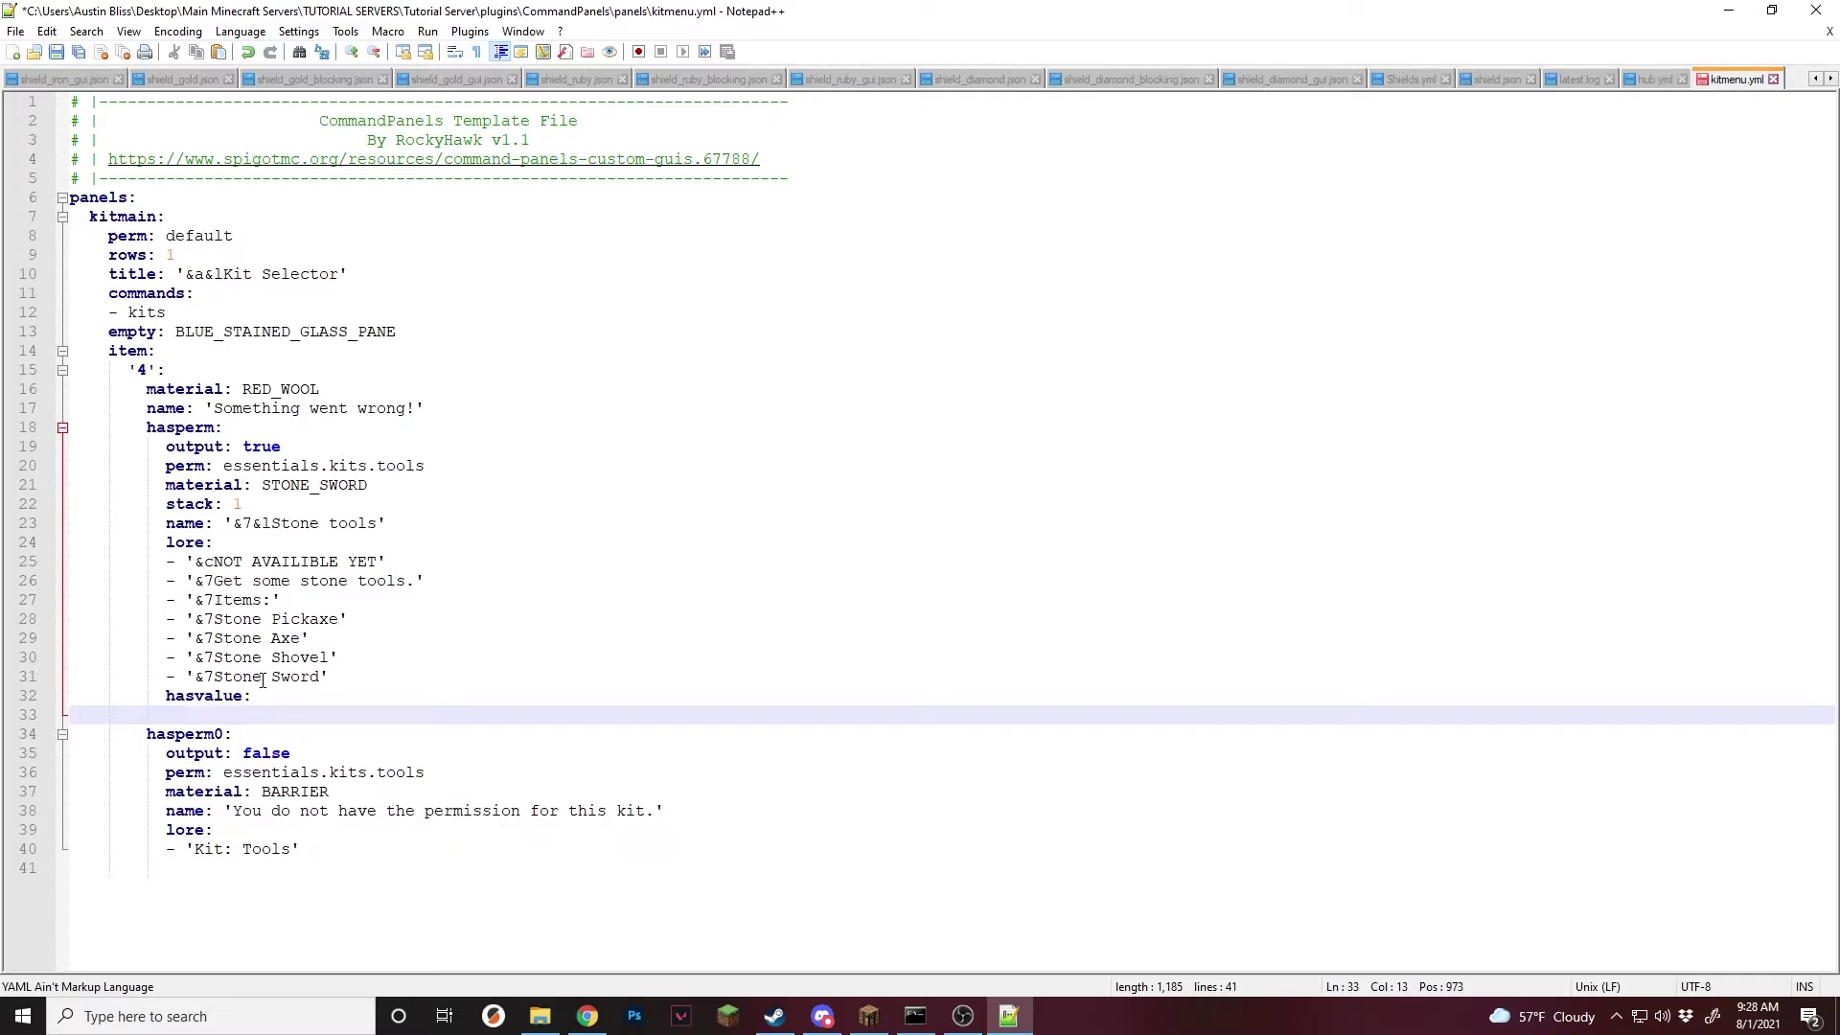
pyautogui.write("value: 'yes")
pyautogui.press('End')
pyautogui.press('Return')
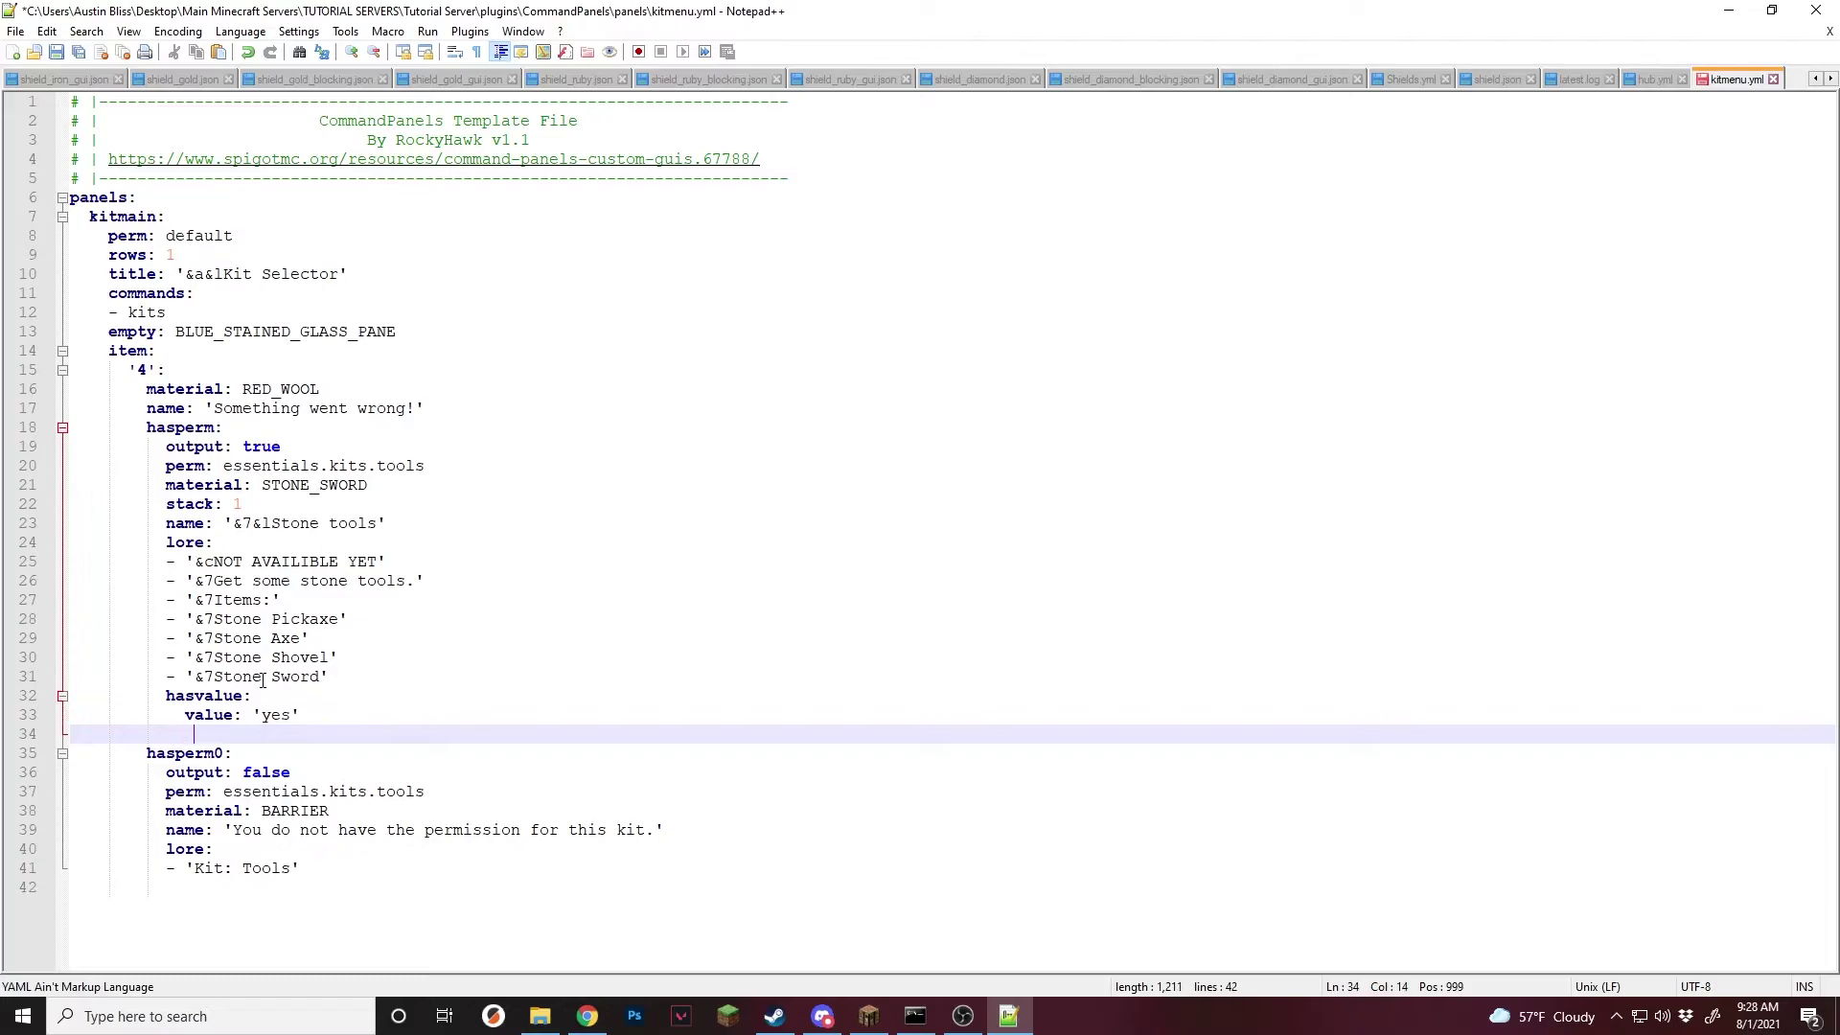
# Add compare: '%essentials_kit_is_available_tools%' to the hasvalue check and save.
pyautogui.write("compare: ''%")
pyautogui.write('essentials_kit_is_available_<kitname>%')
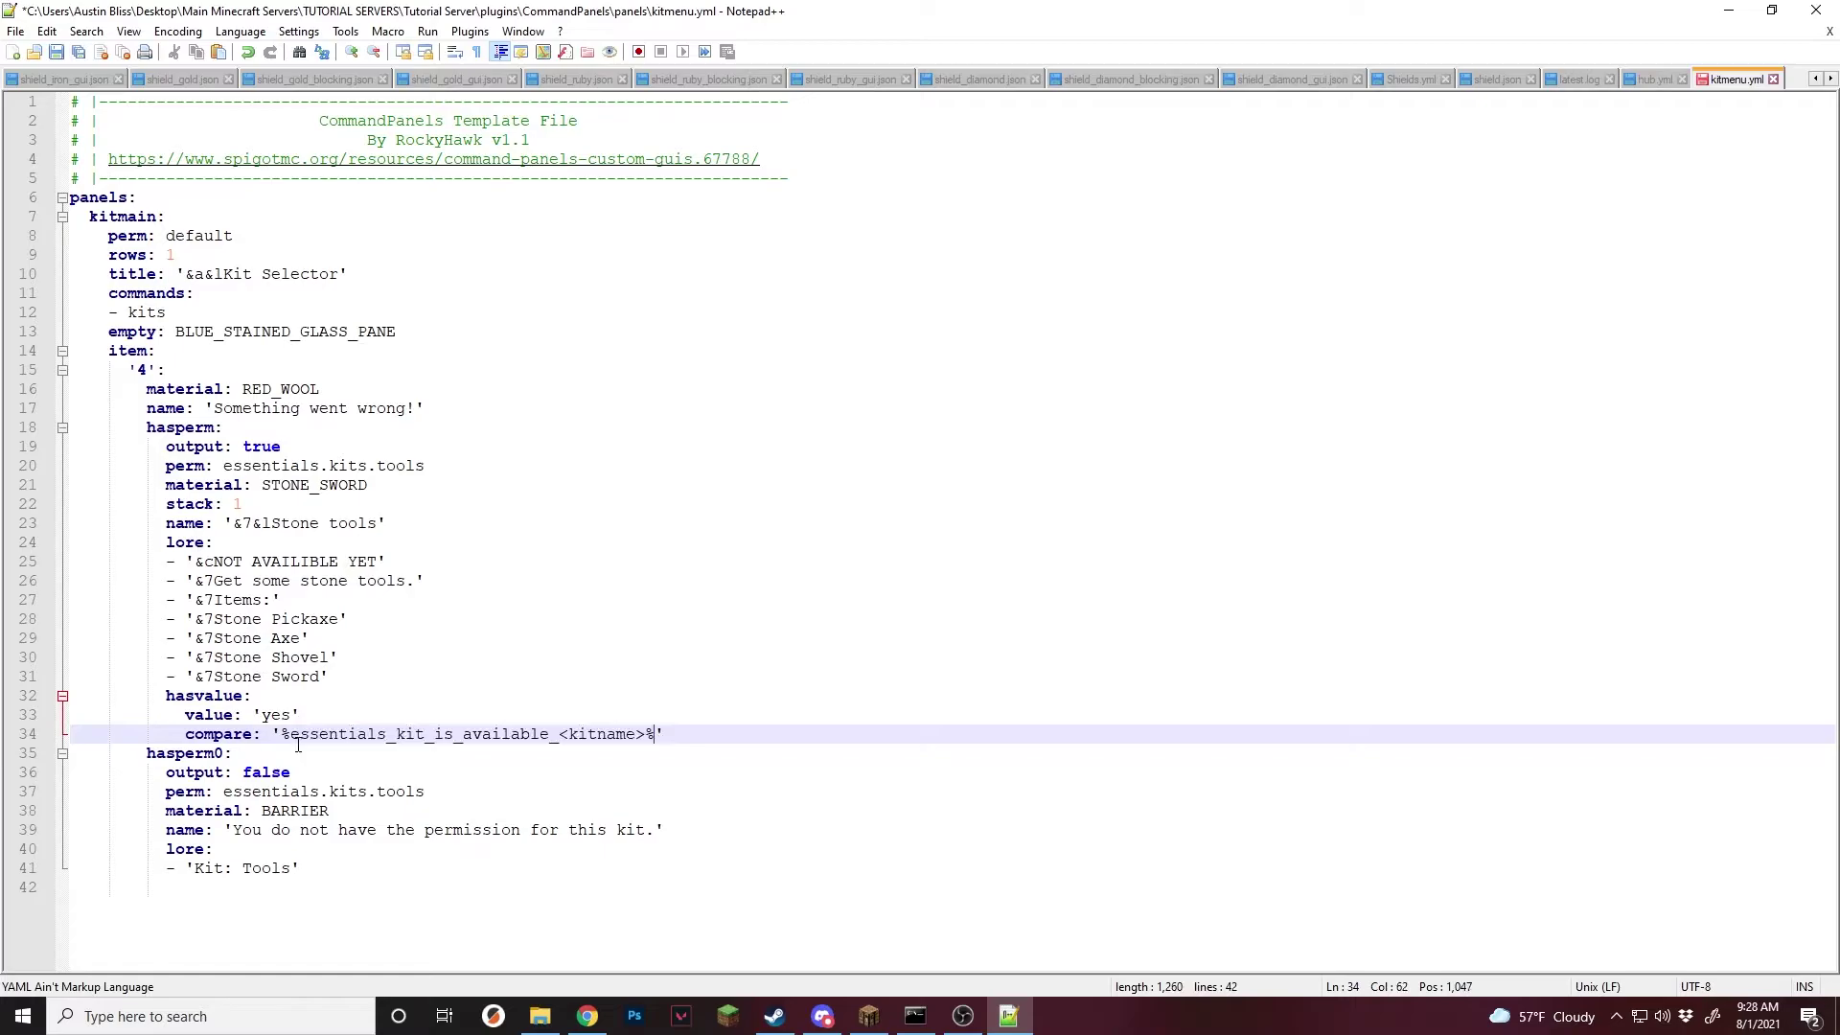
pyautogui.moveTo(642, 737); pyautogui.dragTo(558, 737)
pyautogui.write('tools')
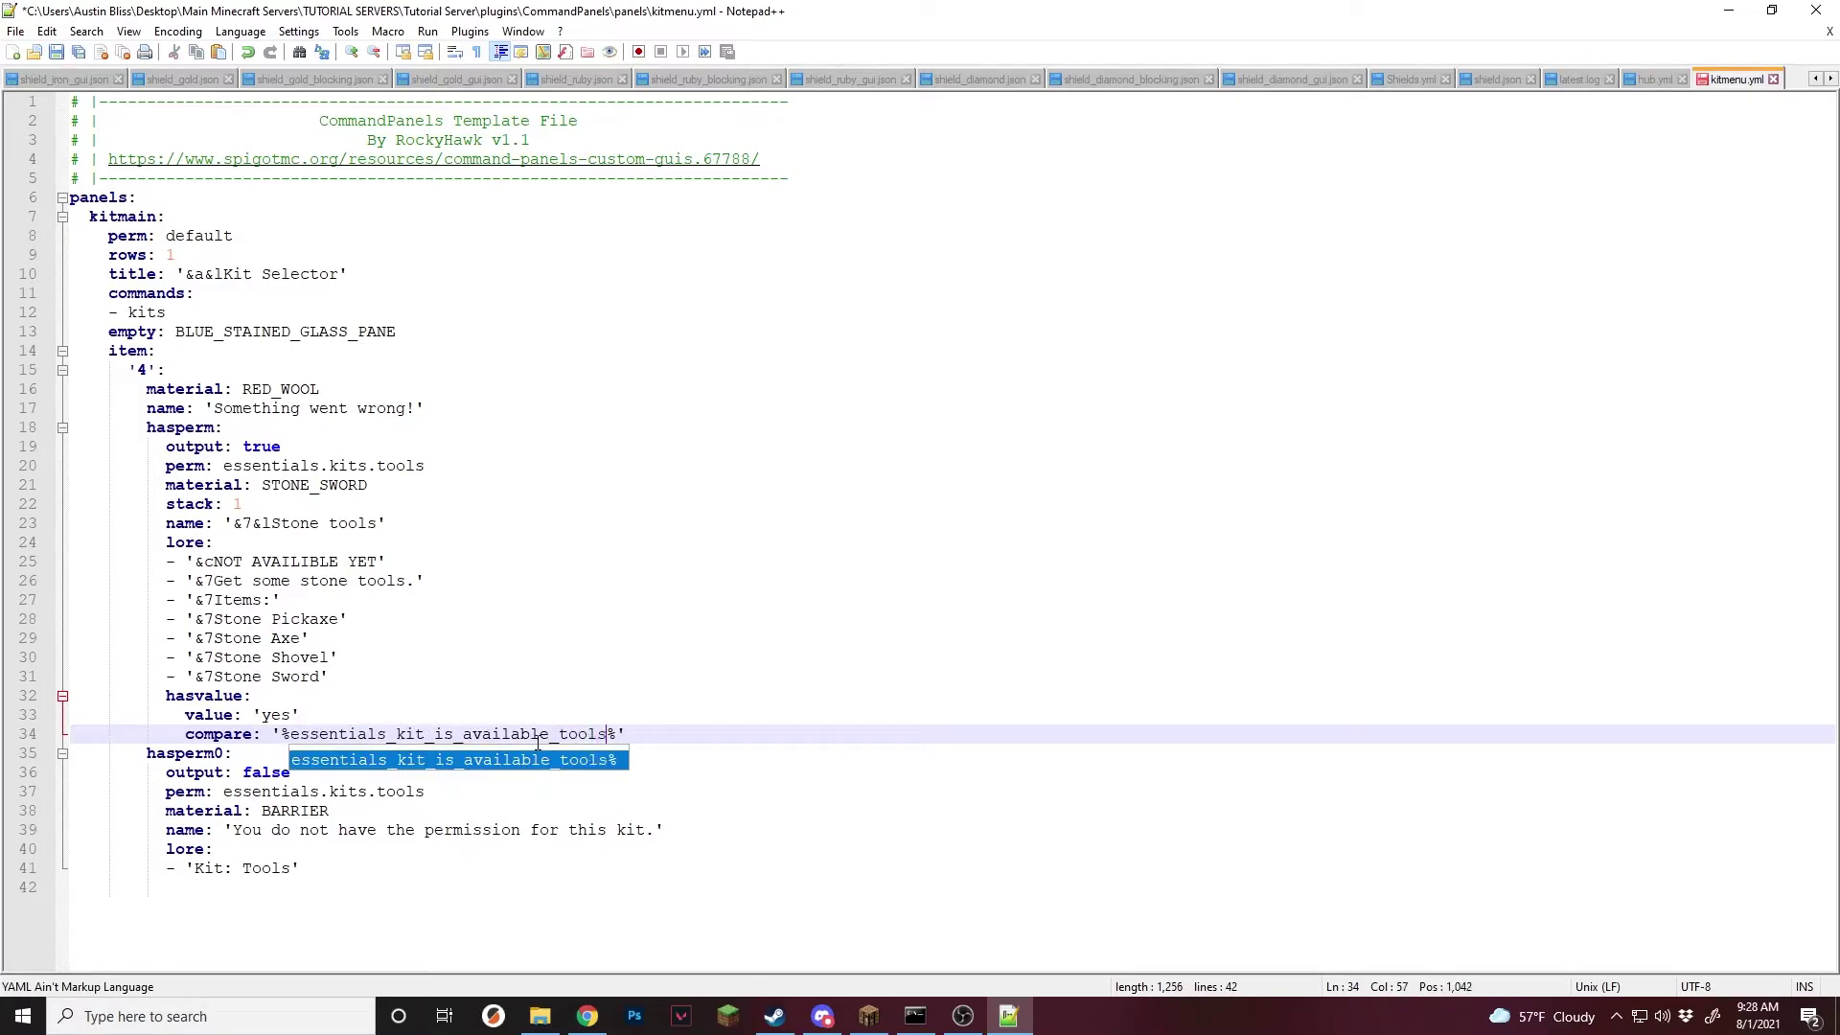
pyautogui.hotkey('ctrl', 's')
pyautogui.click(631, 739)
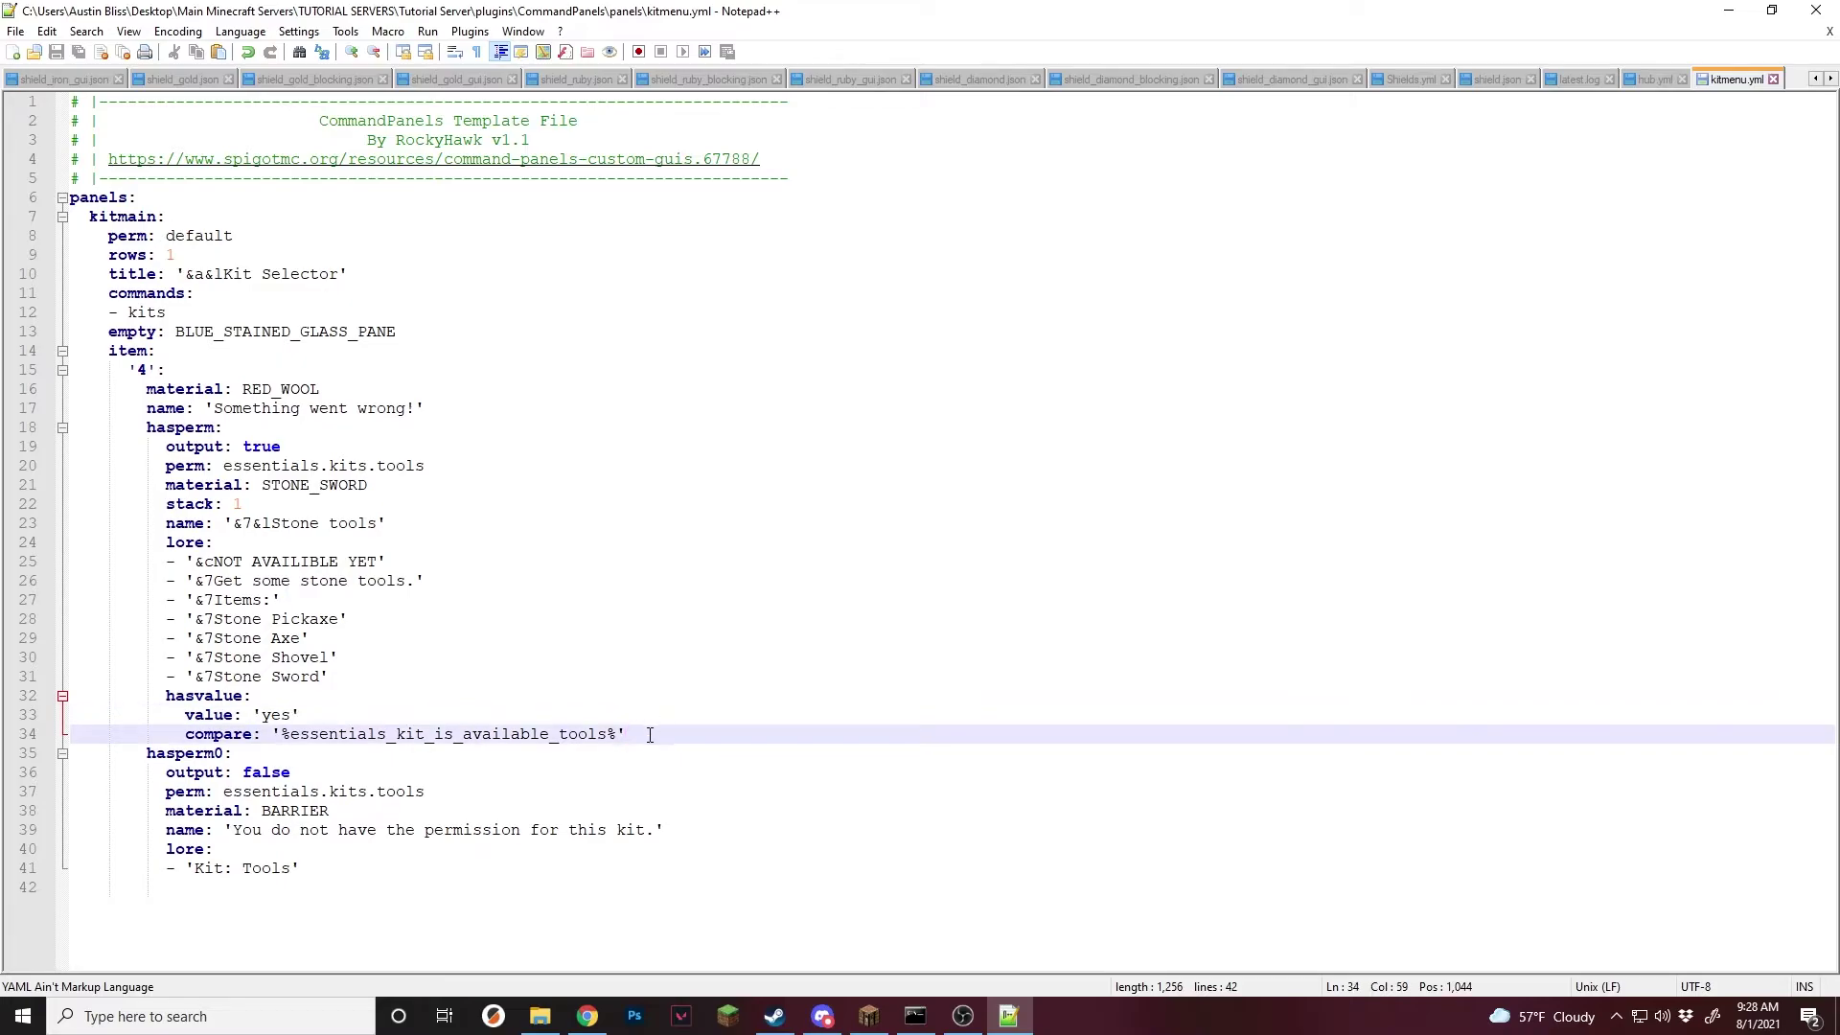
pyautogui.moveTo(624, 734); pyautogui.dragTo(270, 713)
pyautogui.press('End')
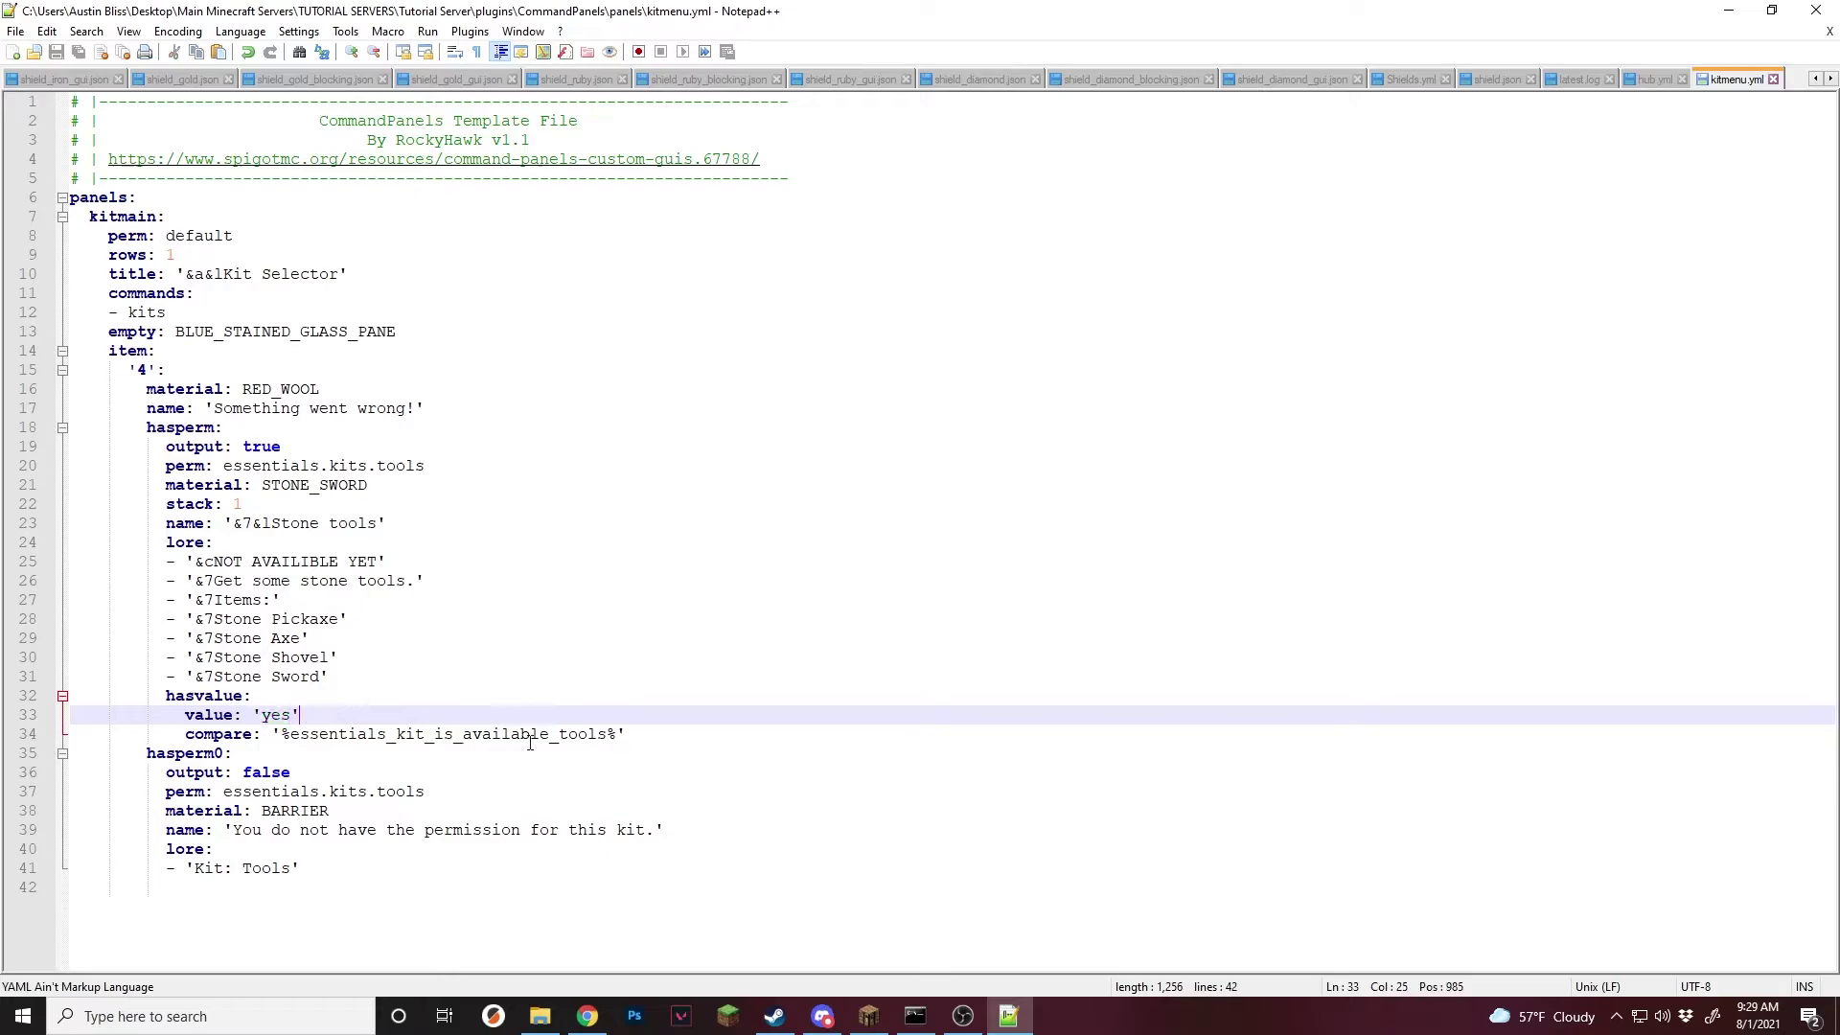
pyautogui.click(655, 733)
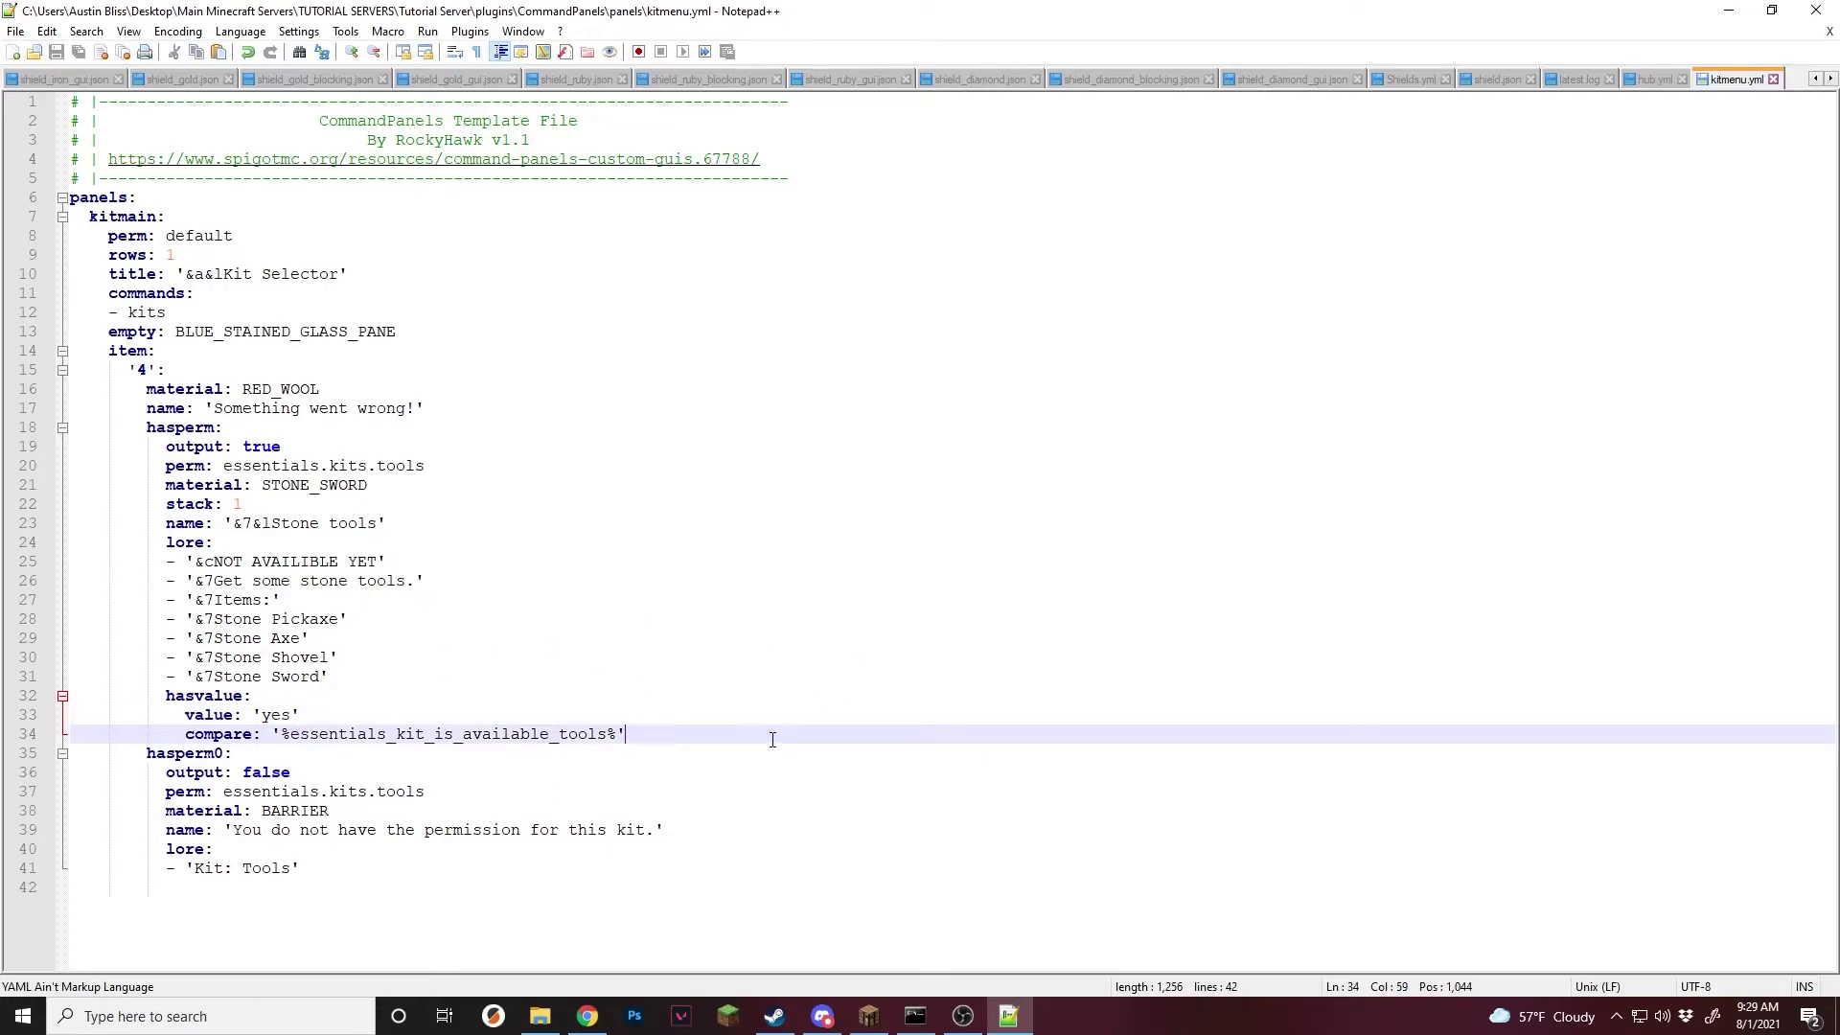
pyautogui.moveTo(358, 673); pyautogui.dragTo(207, 426)
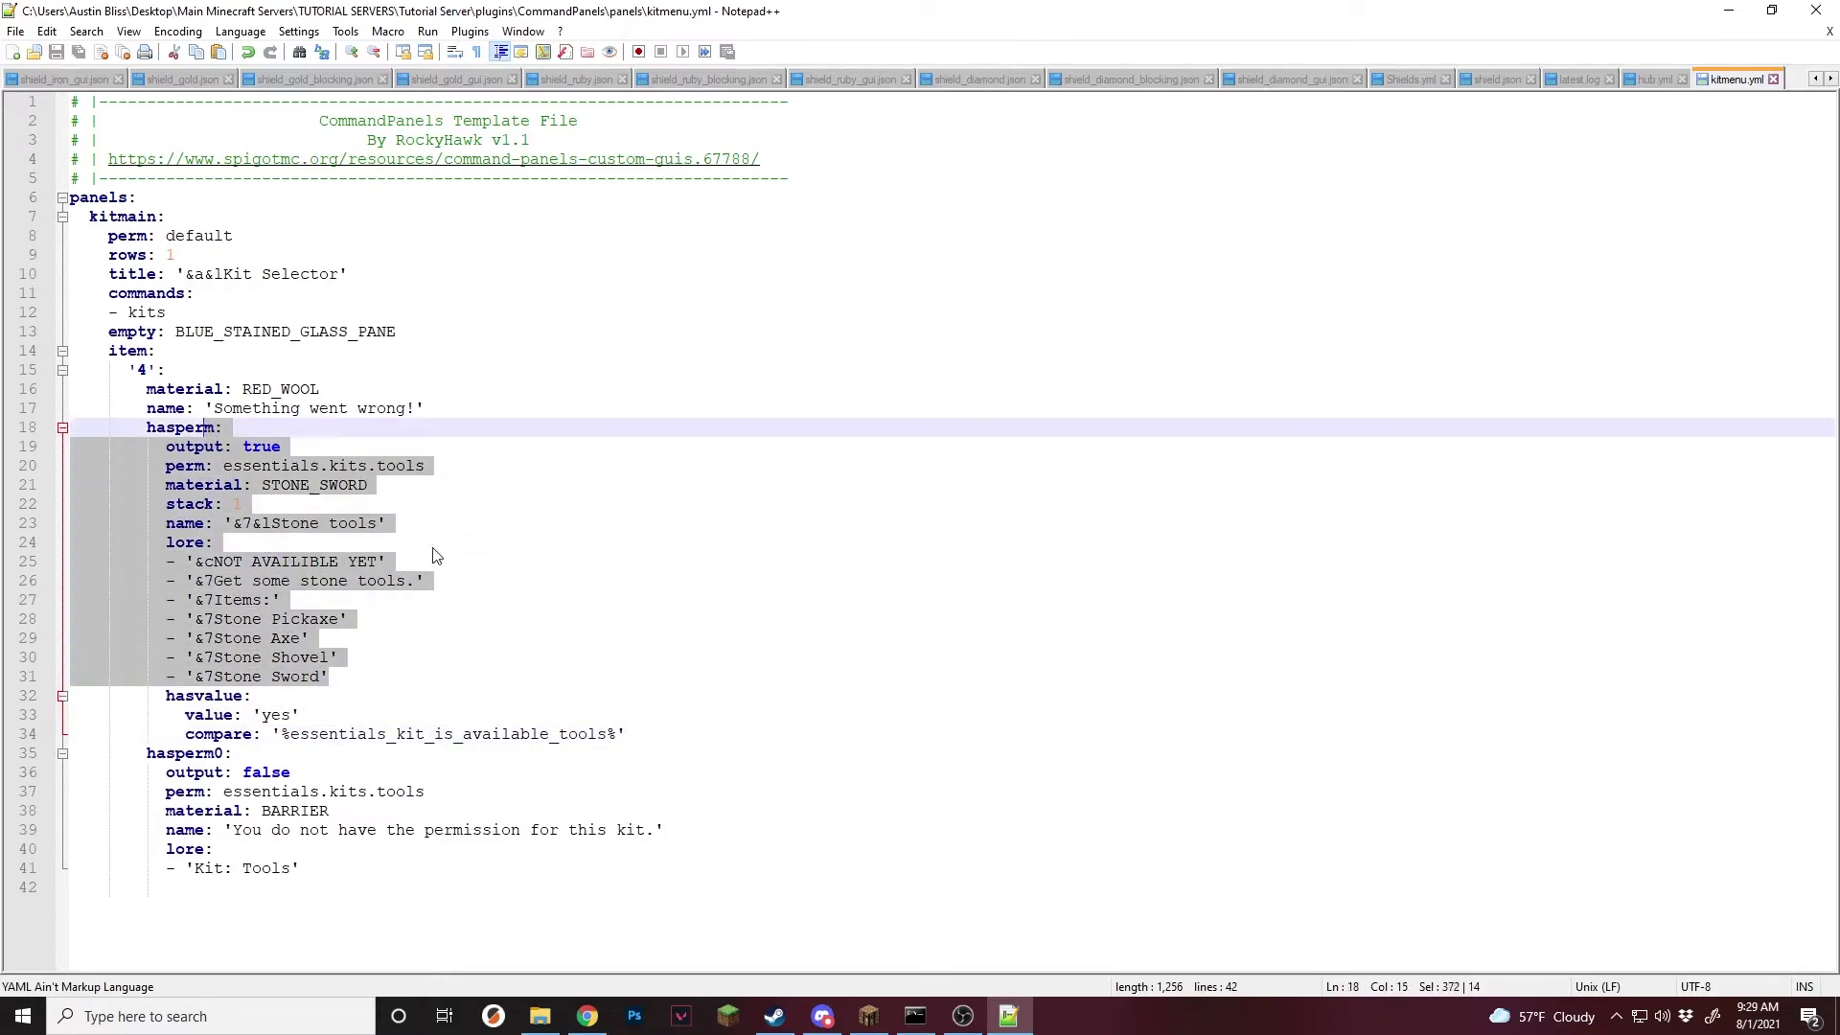
# Insert lore line '&c%essentials_kit_time_until_available_tools%' below NOT AVAILIBLE YET and save.
pyautogui.click(432, 550)
pyautogui.click(439, 563)
pyautogui.press('Return')
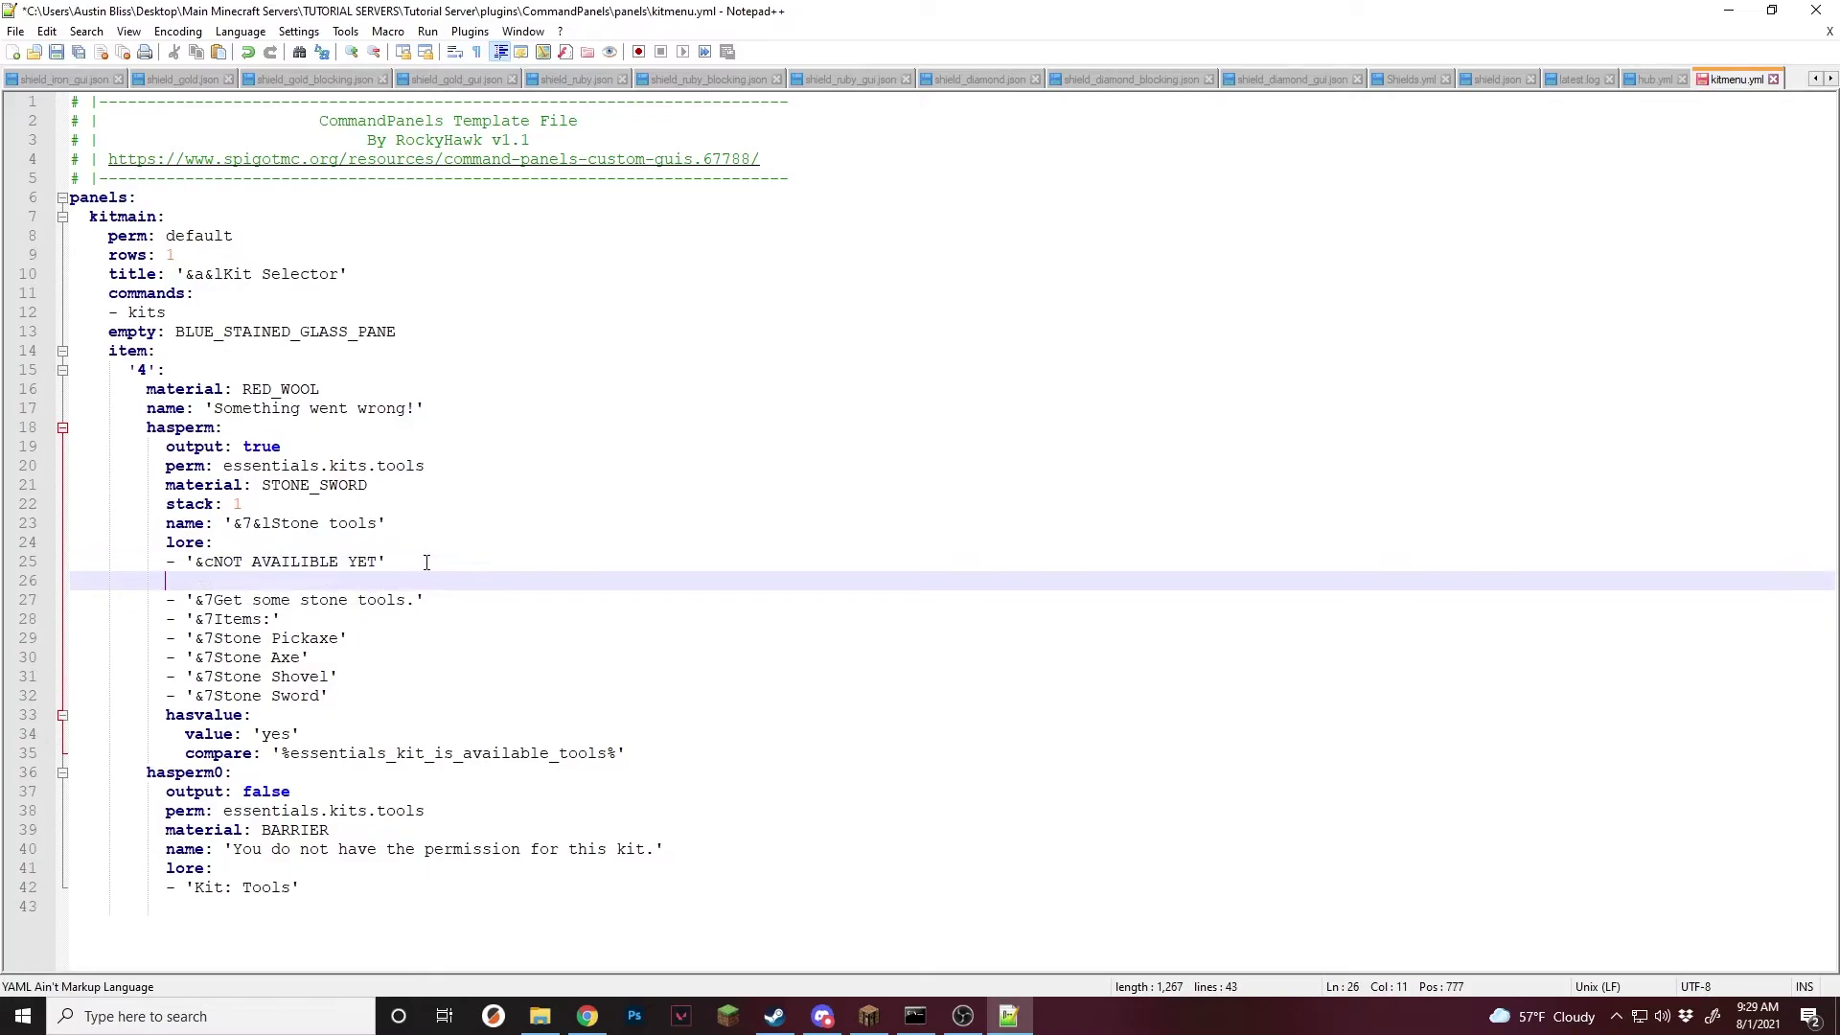
pyautogui.write("- '")
pyautogui.write('&c%essentials_kit_time_until_available_<kitname>%')
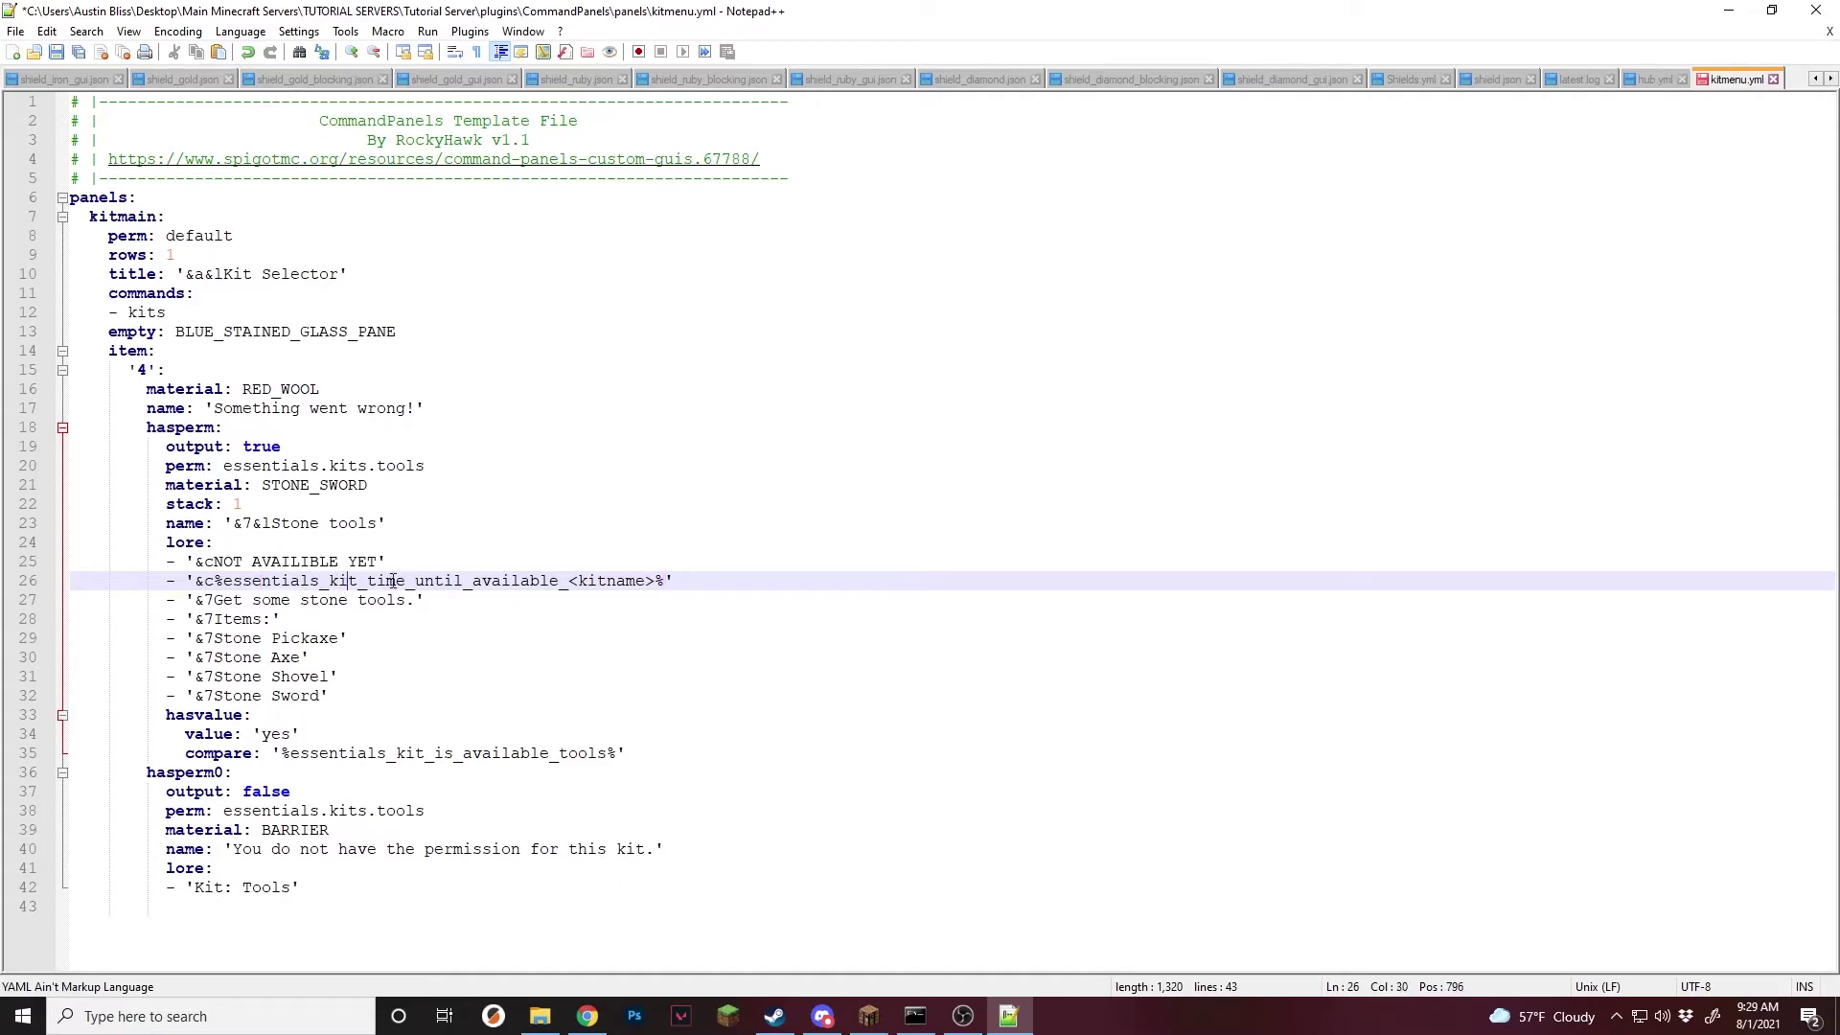
pyautogui.click(458, 580)
pyautogui.moveTo(655, 580); pyautogui.dragTo(569, 581)
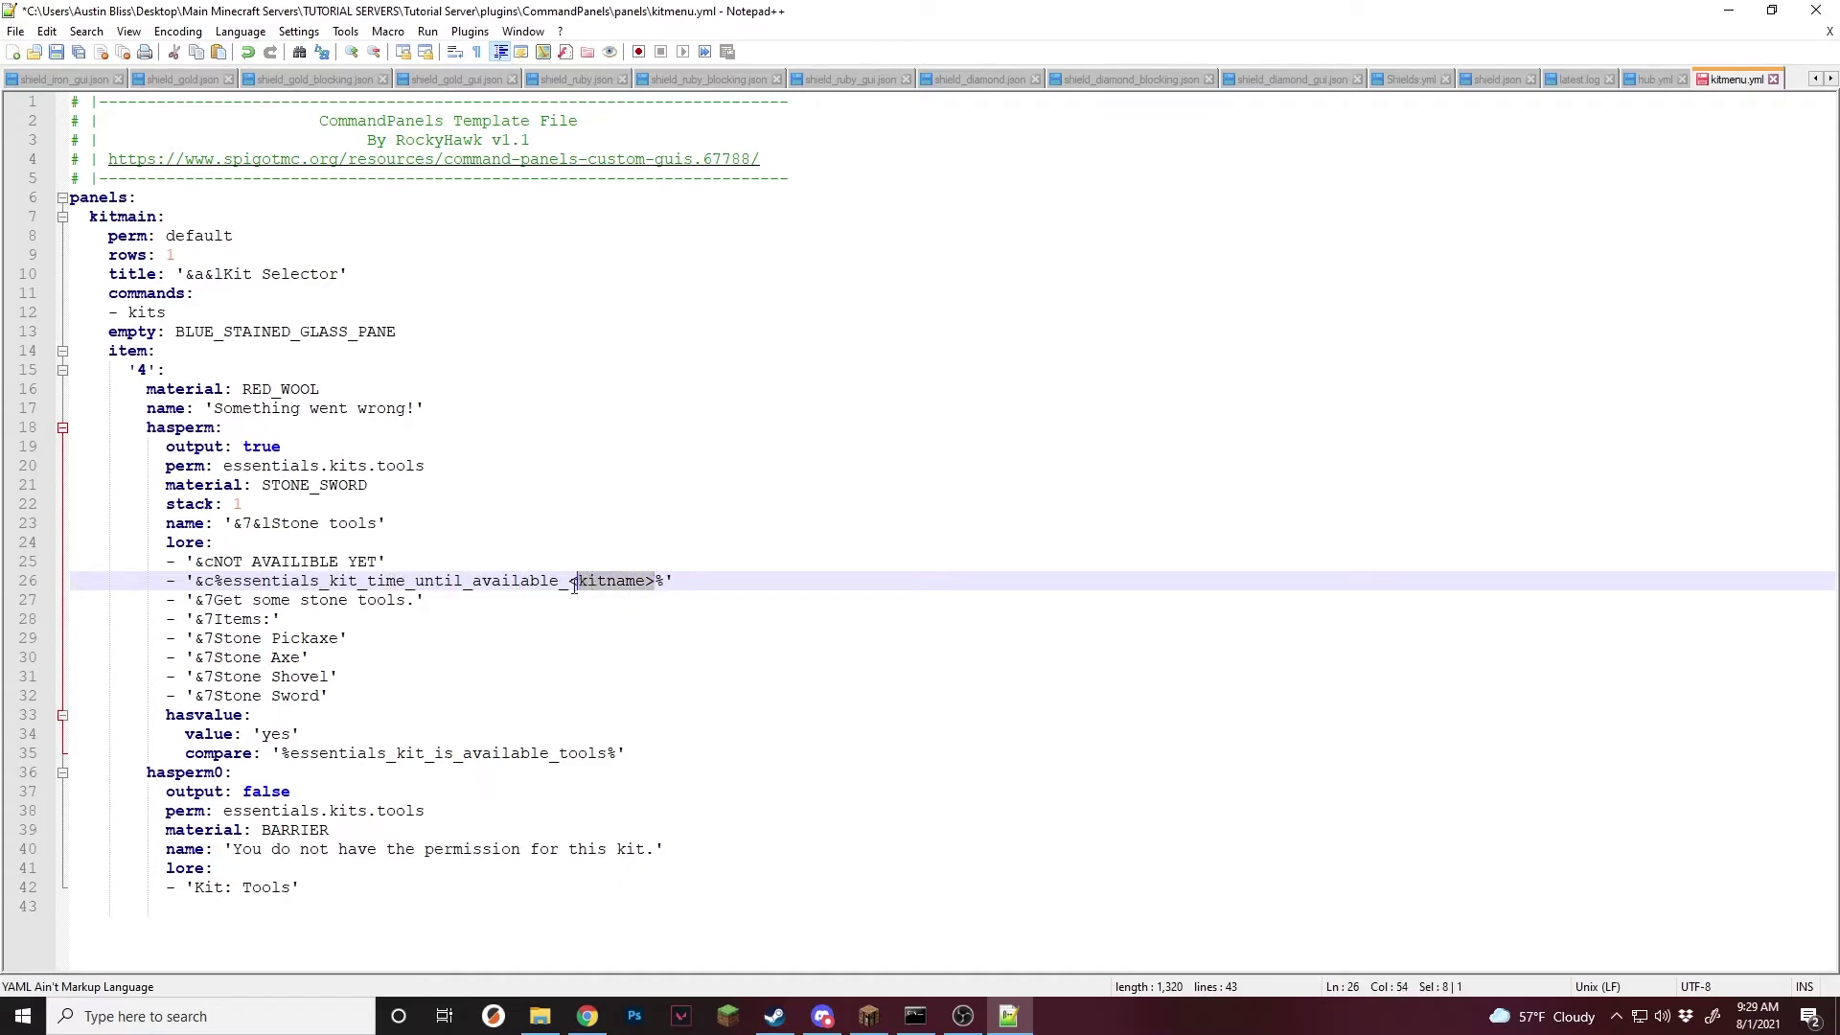
pyautogui.write('tools')
pyautogui.hotkey('ctrl', 's')
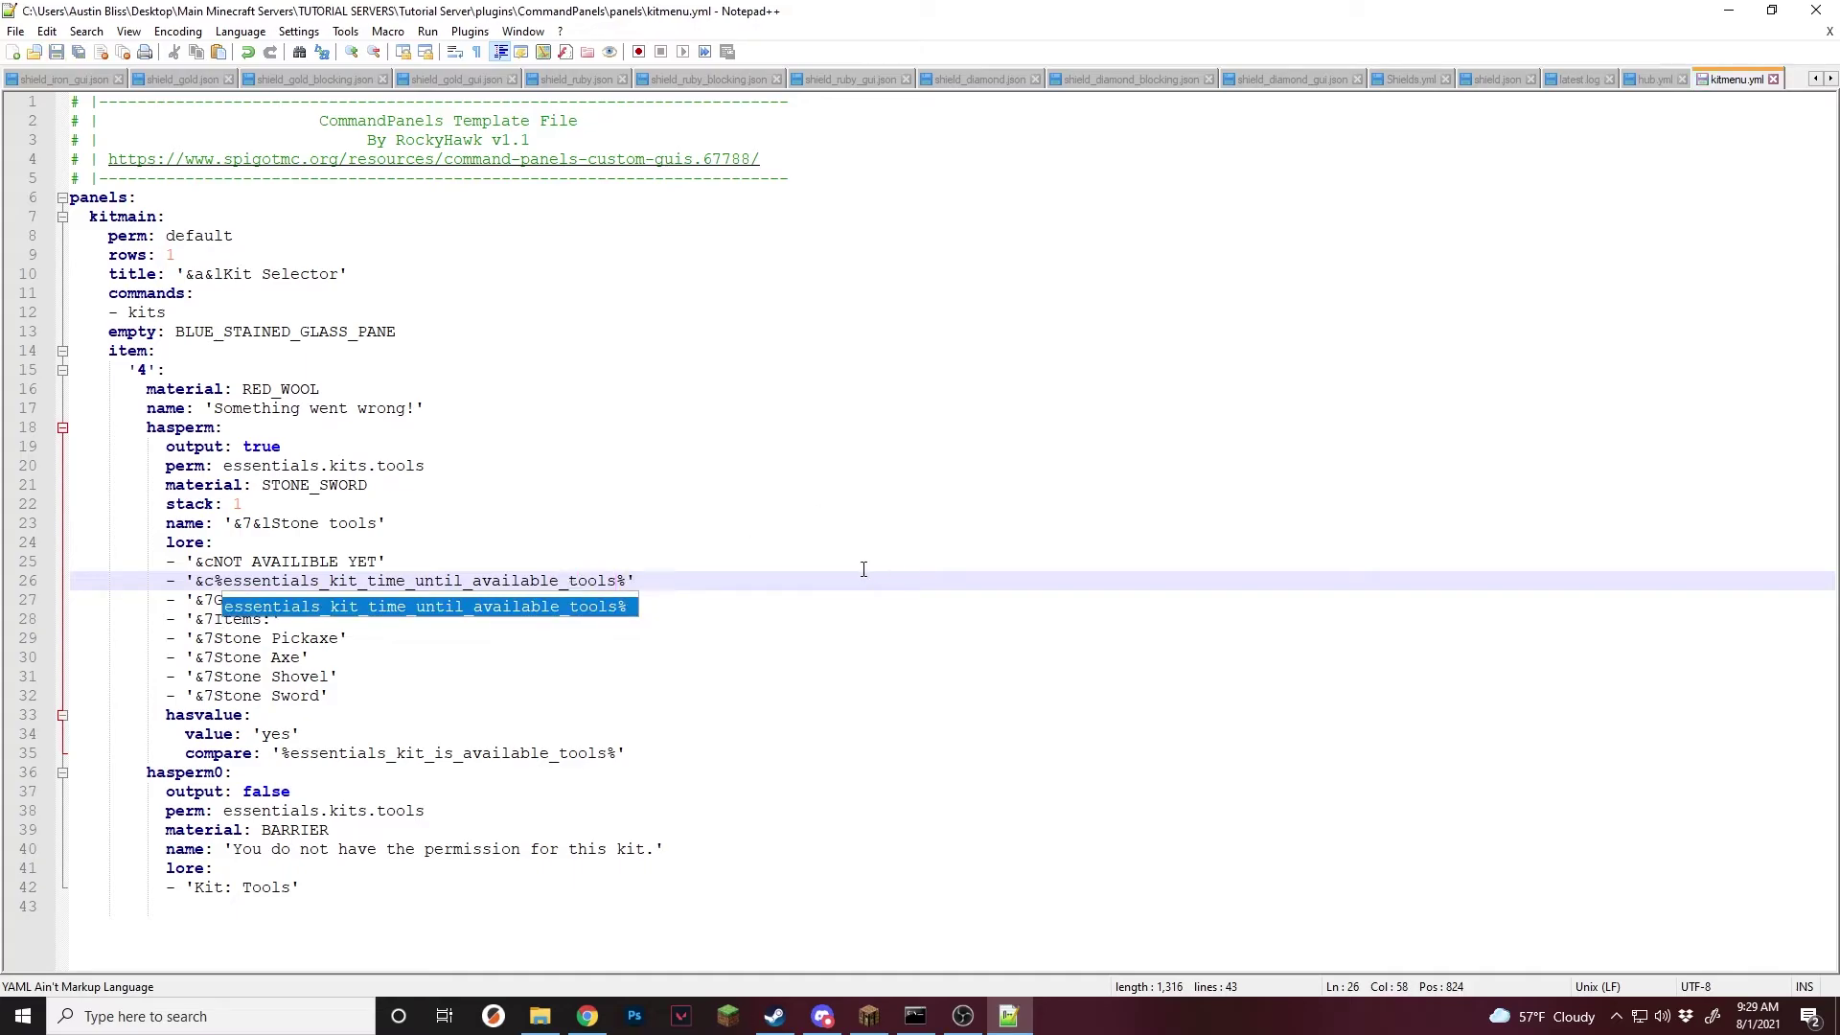
pyautogui.click(744, 579)
pyautogui.click(385, 619)
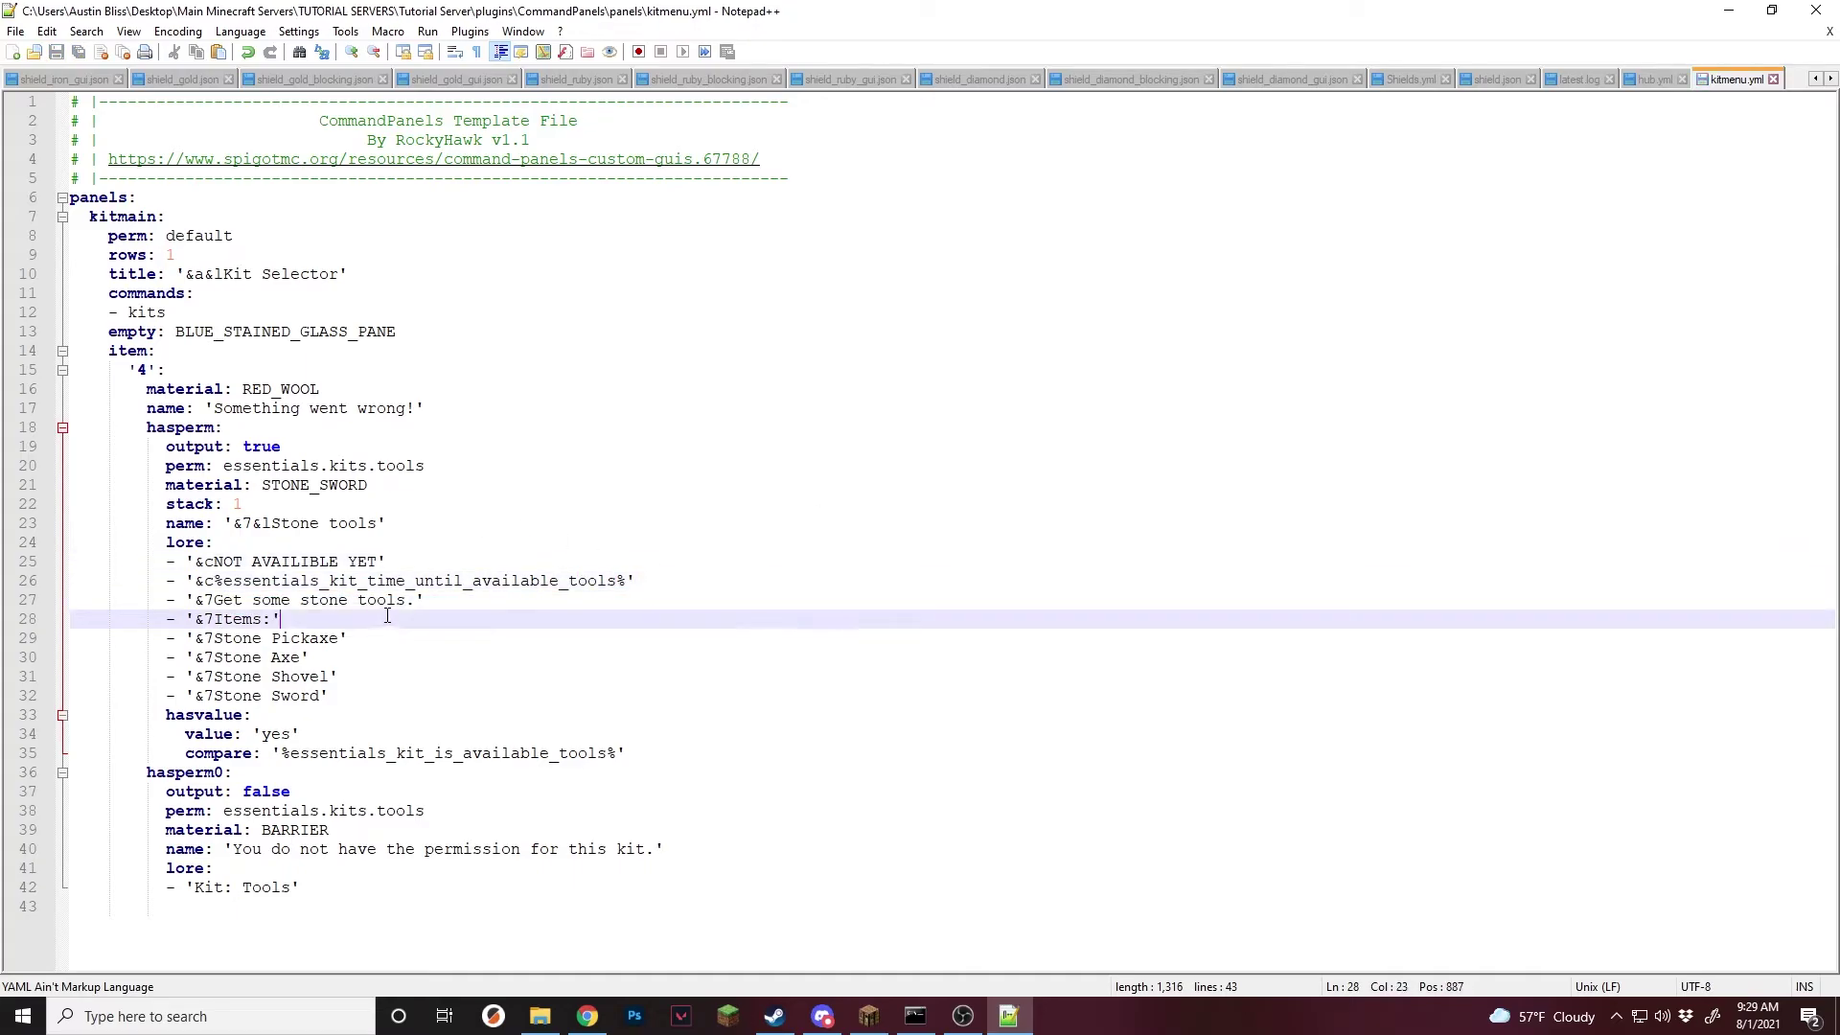
pyautogui.click(388, 698)
pyautogui.click(642, 754)
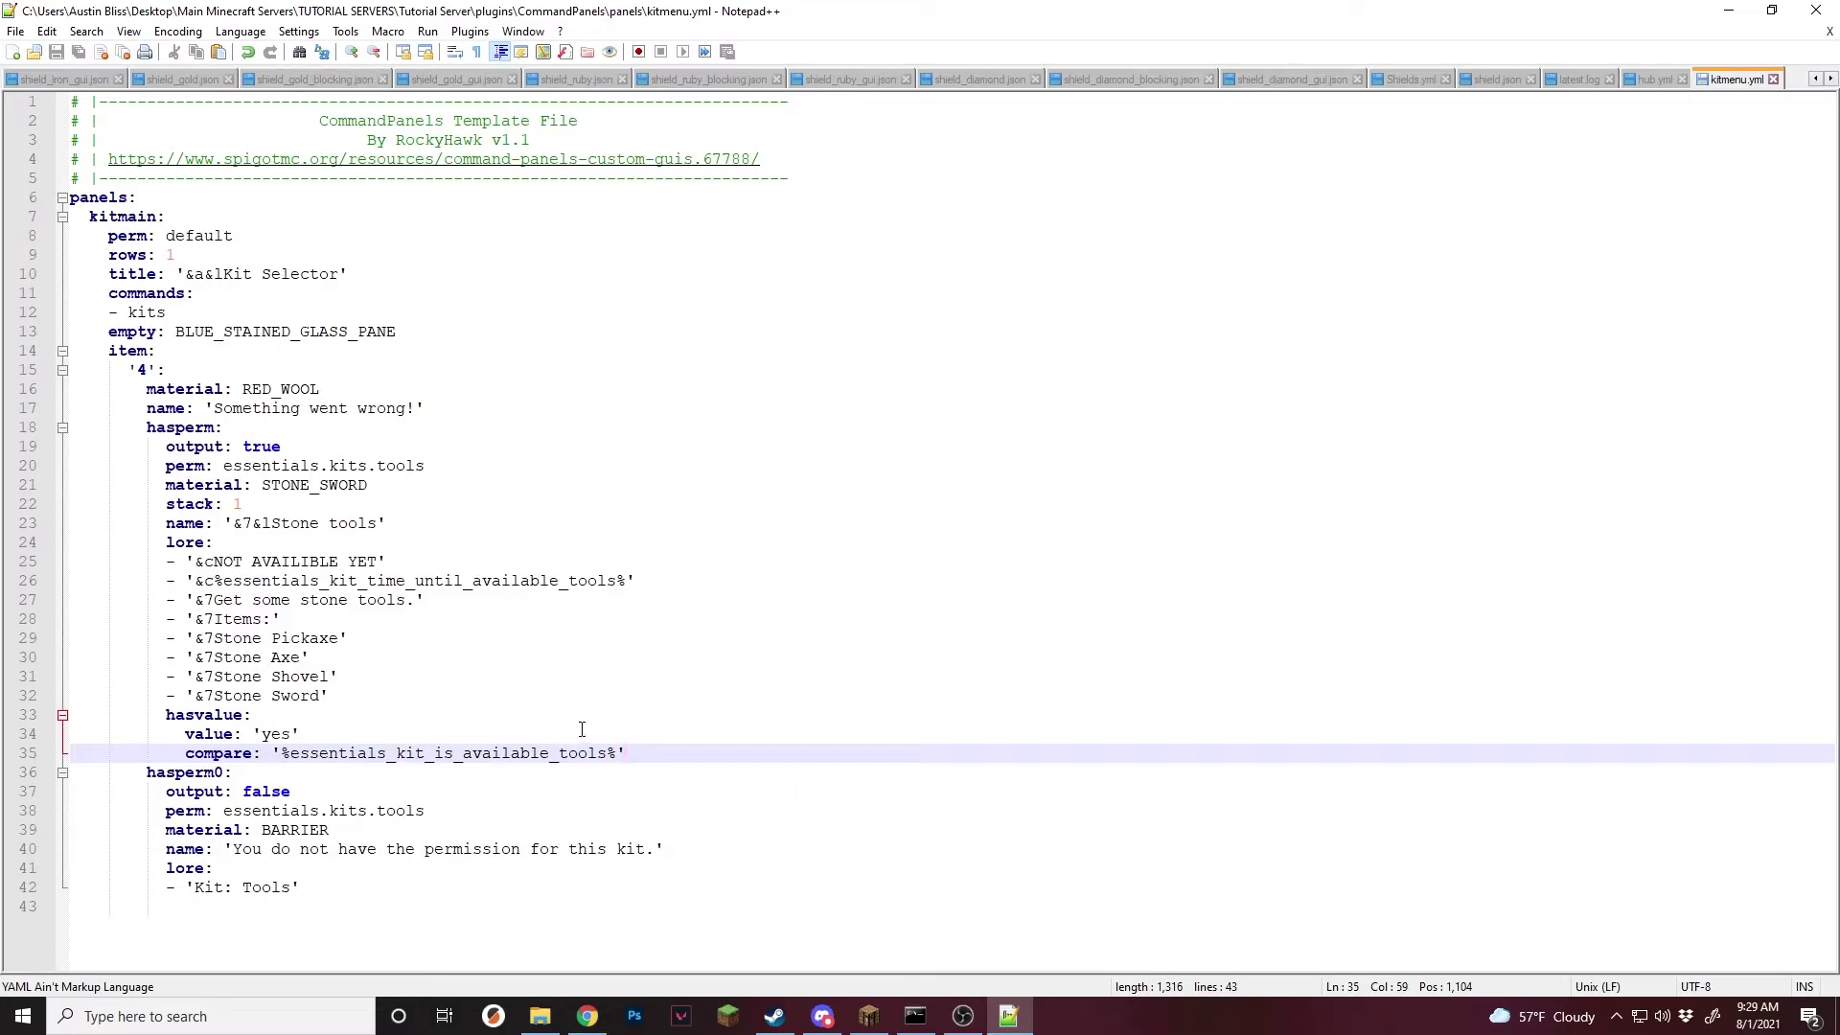
# Give the hasvalue block material: STONE_SWORD and a copy of the '&7&lStone tools' name line.
pyautogui.press('Return')
pyautogui.write('material:')
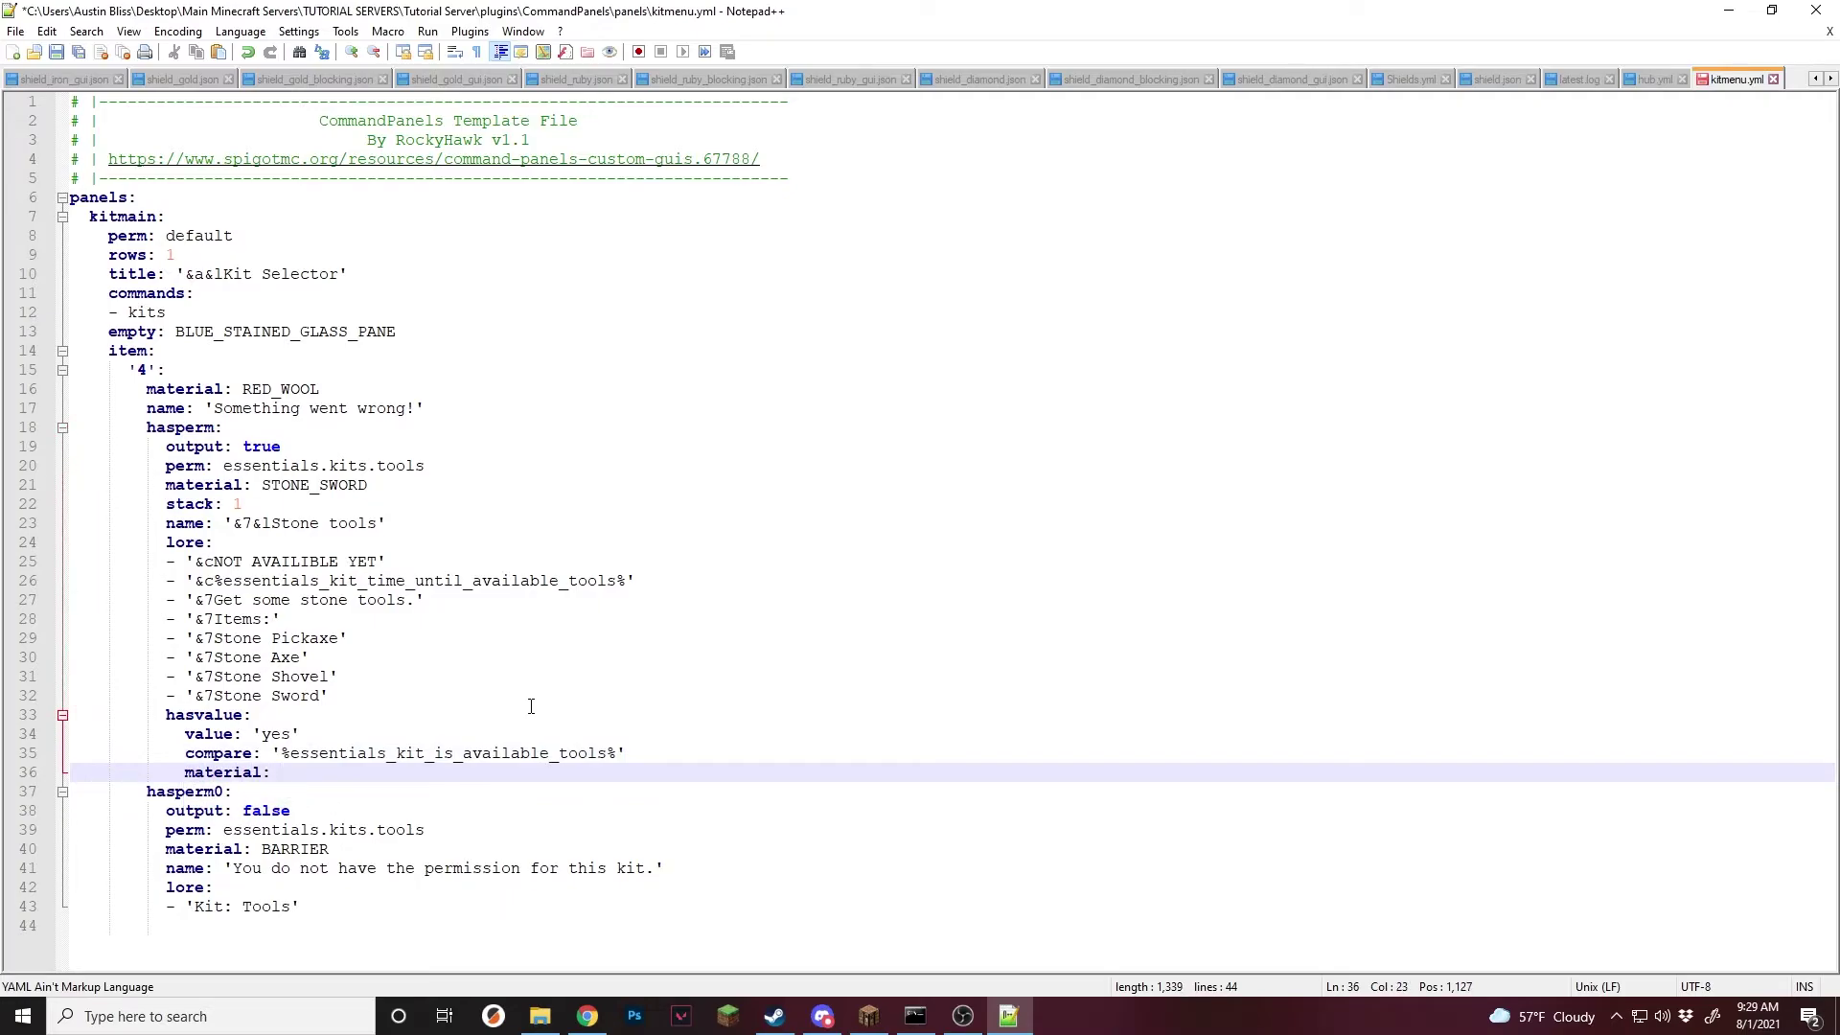
pyautogui.write(' STONE')
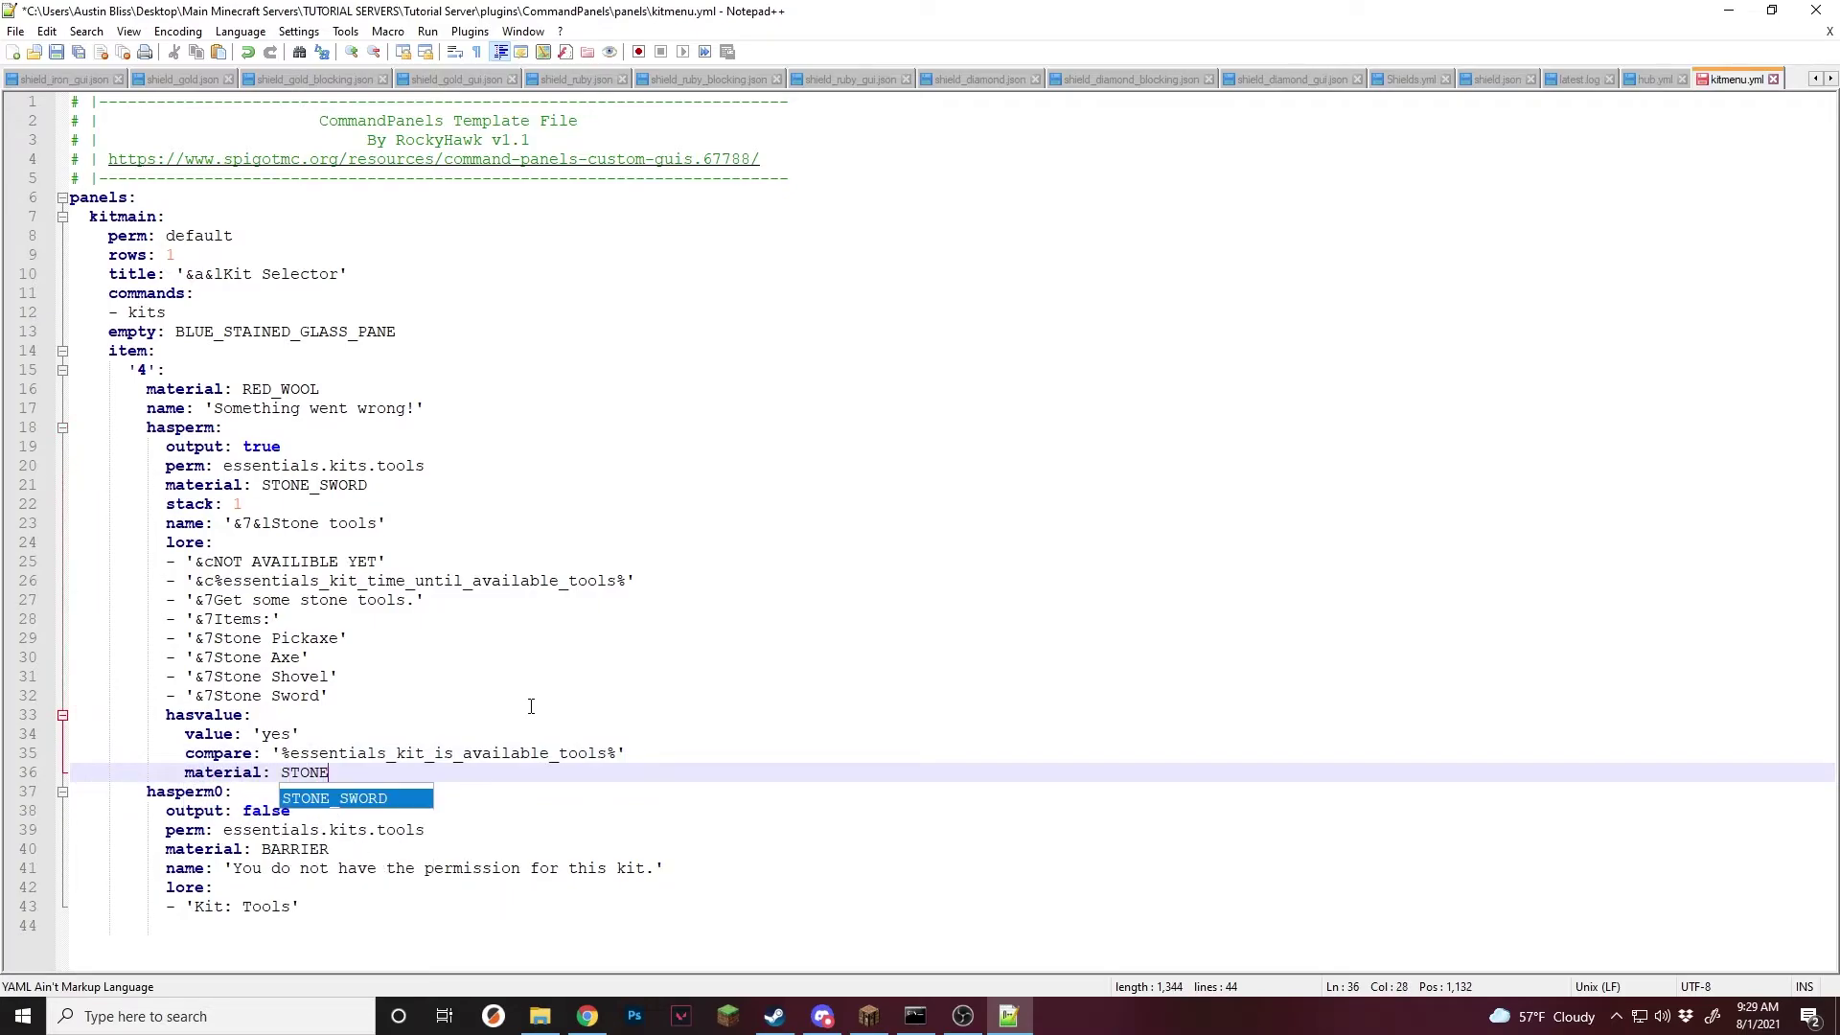
pyautogui.write('_SWORD')
pyautogui.press('Return')
pyautogui.press('Return')
pyautogui.moveTo(387, 522); pyautogui.dragTo(166, 522)
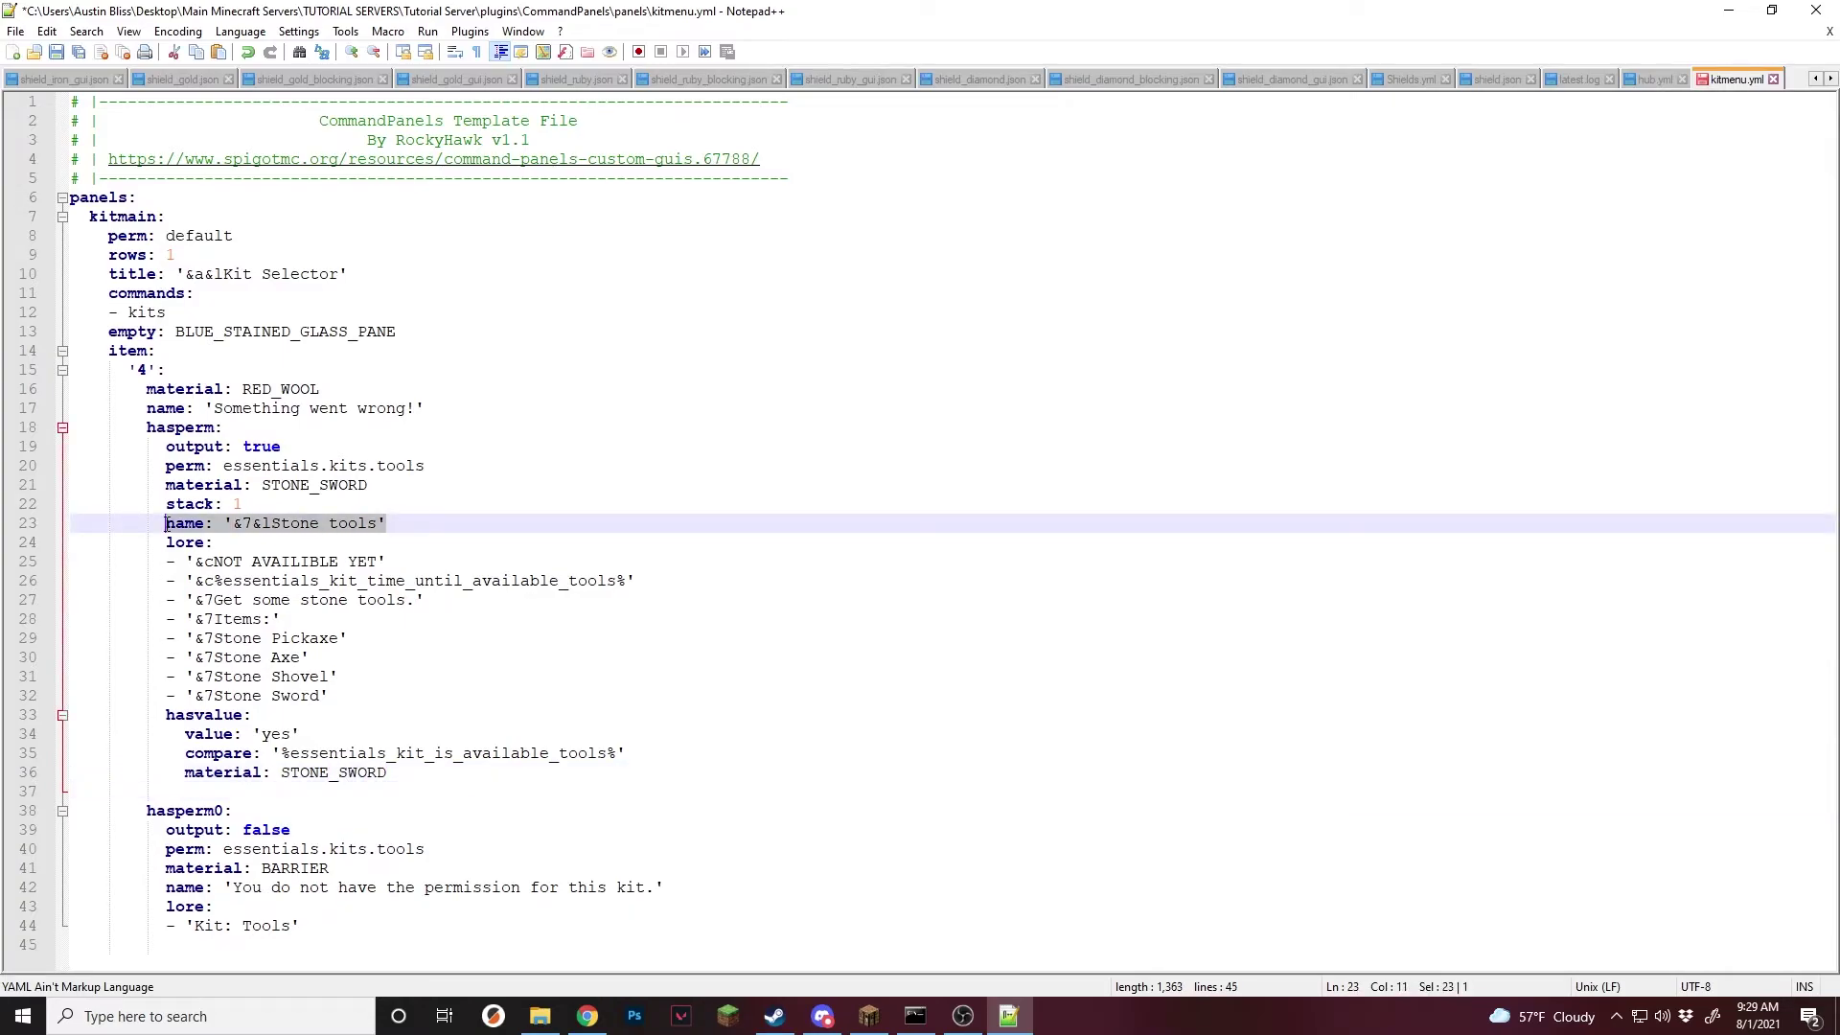
pyautogui.hotkey('ctrl', 'c')
pyautogui.click(201, 792)
pyautogui.hotkey('ctrl', 'v')
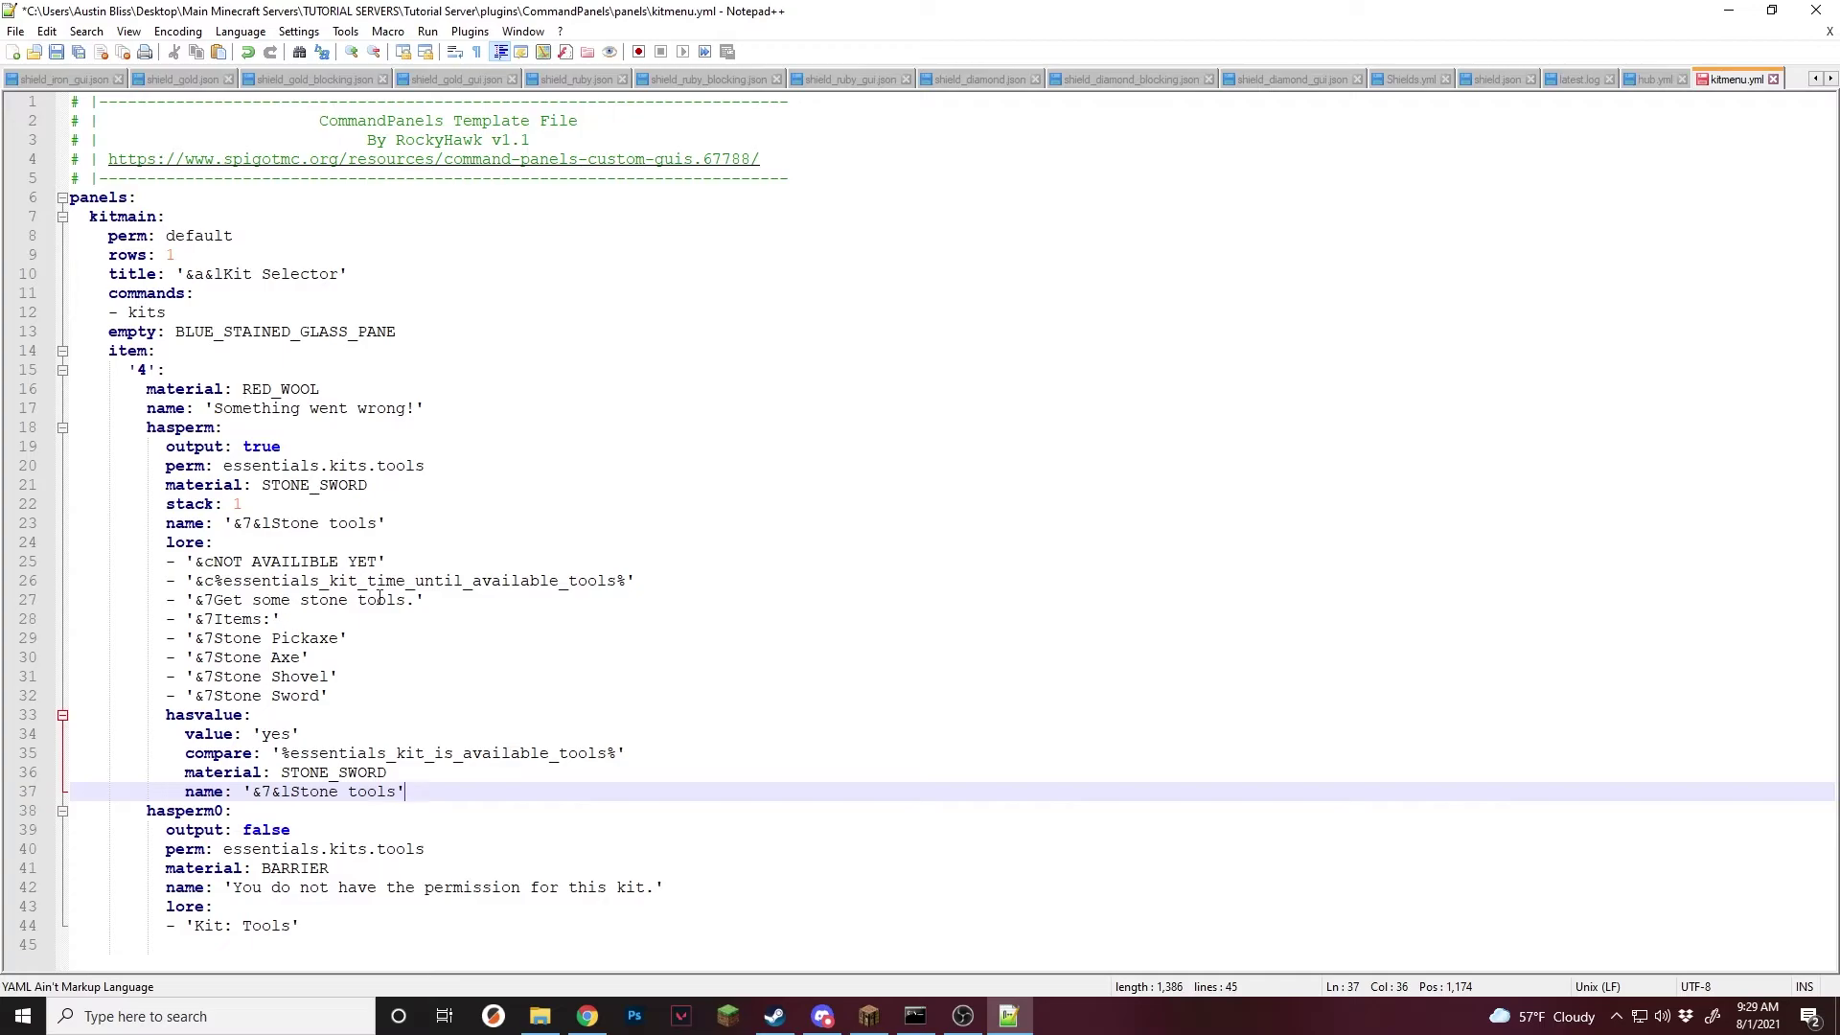
pyautogui.press('Return')
# Add a lore: key and paste the six stone-tools lore lines beneath it.
pyautogui.moveTo(341, 695); pyautogui.dragTo(165, 599)
pyautogui.click(321, 795)
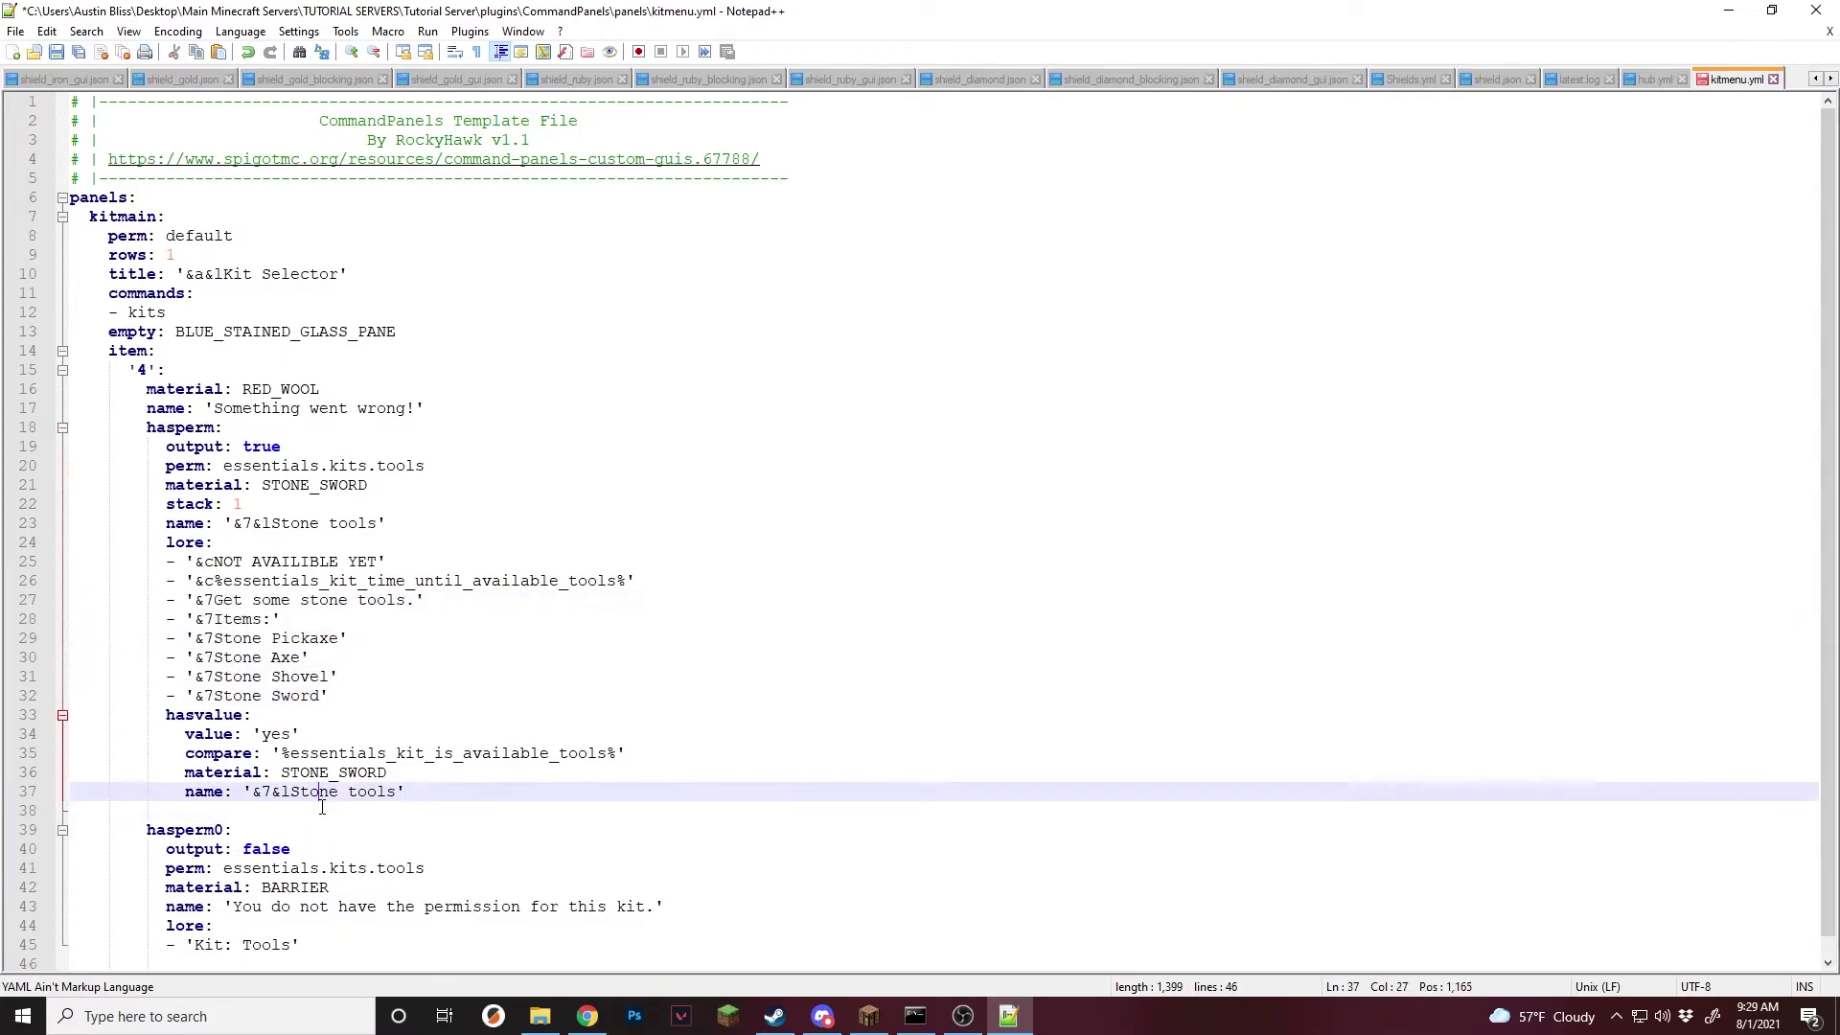
pyautogui.click(321, 812)
pyautogui.write('lore:')
pyautogui.press('Return')
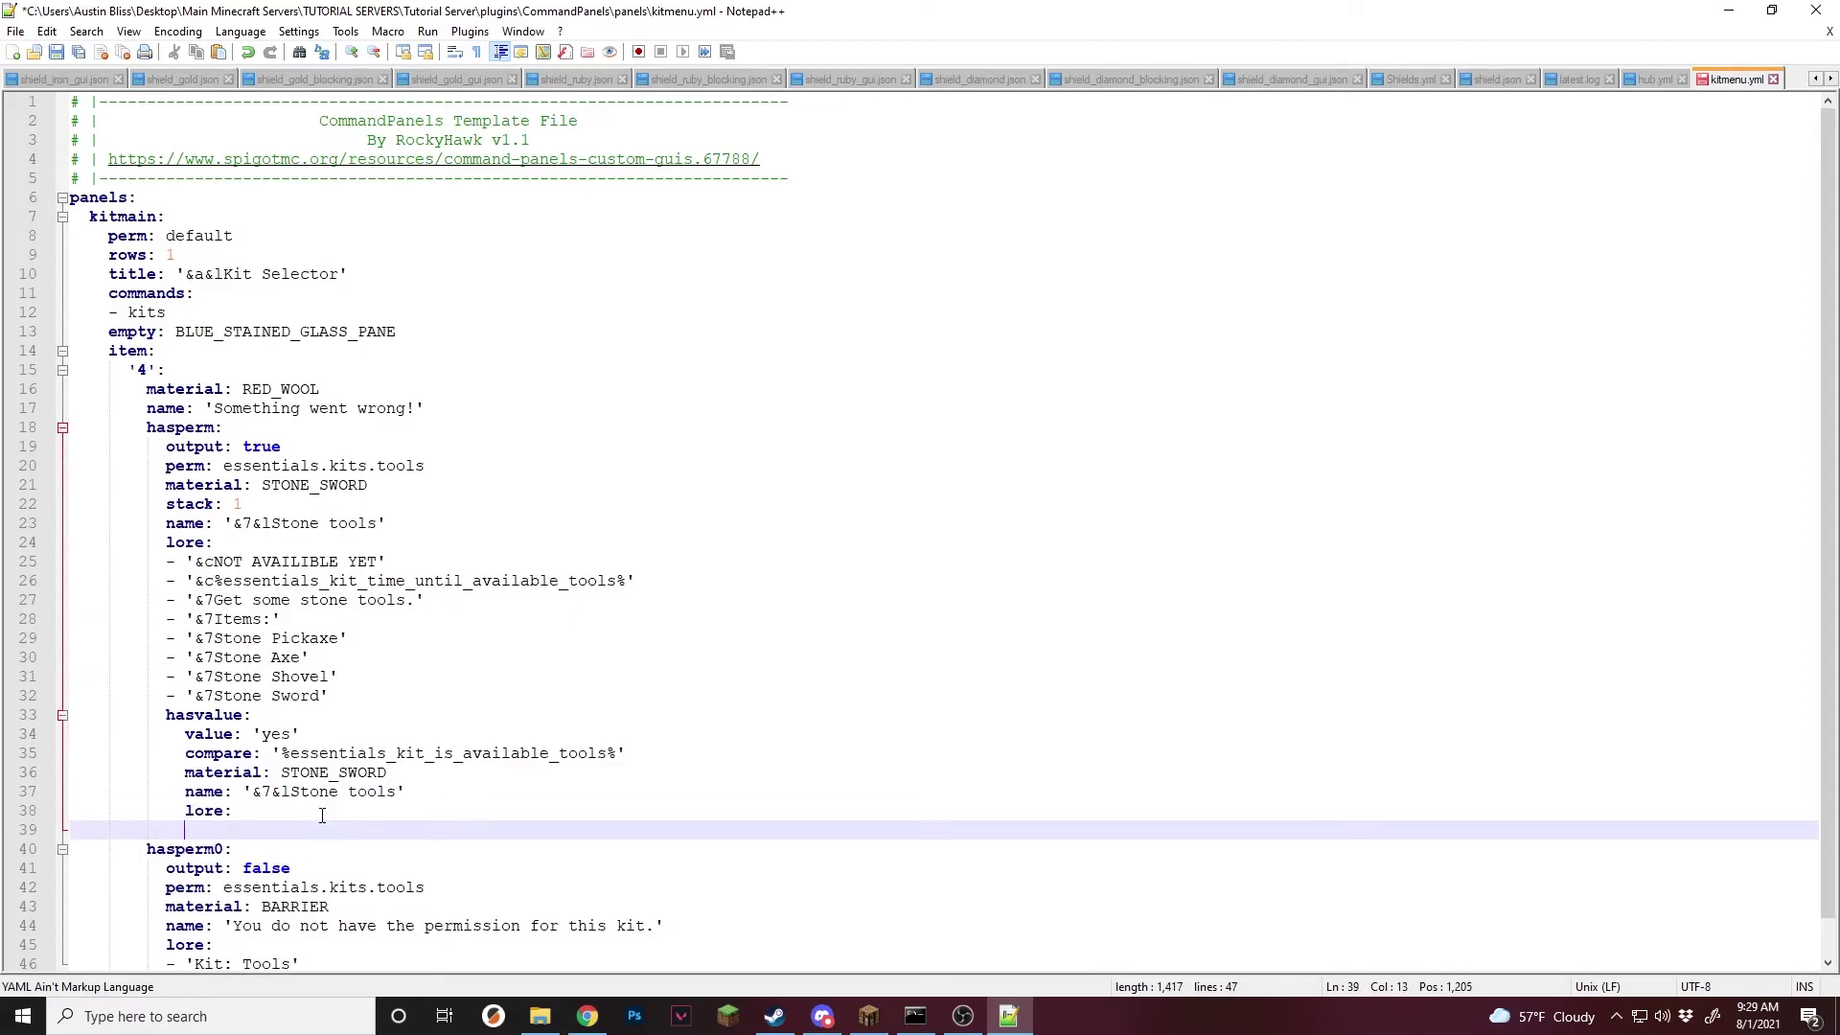
pyautogui.hotkey('ctrl', 'v')
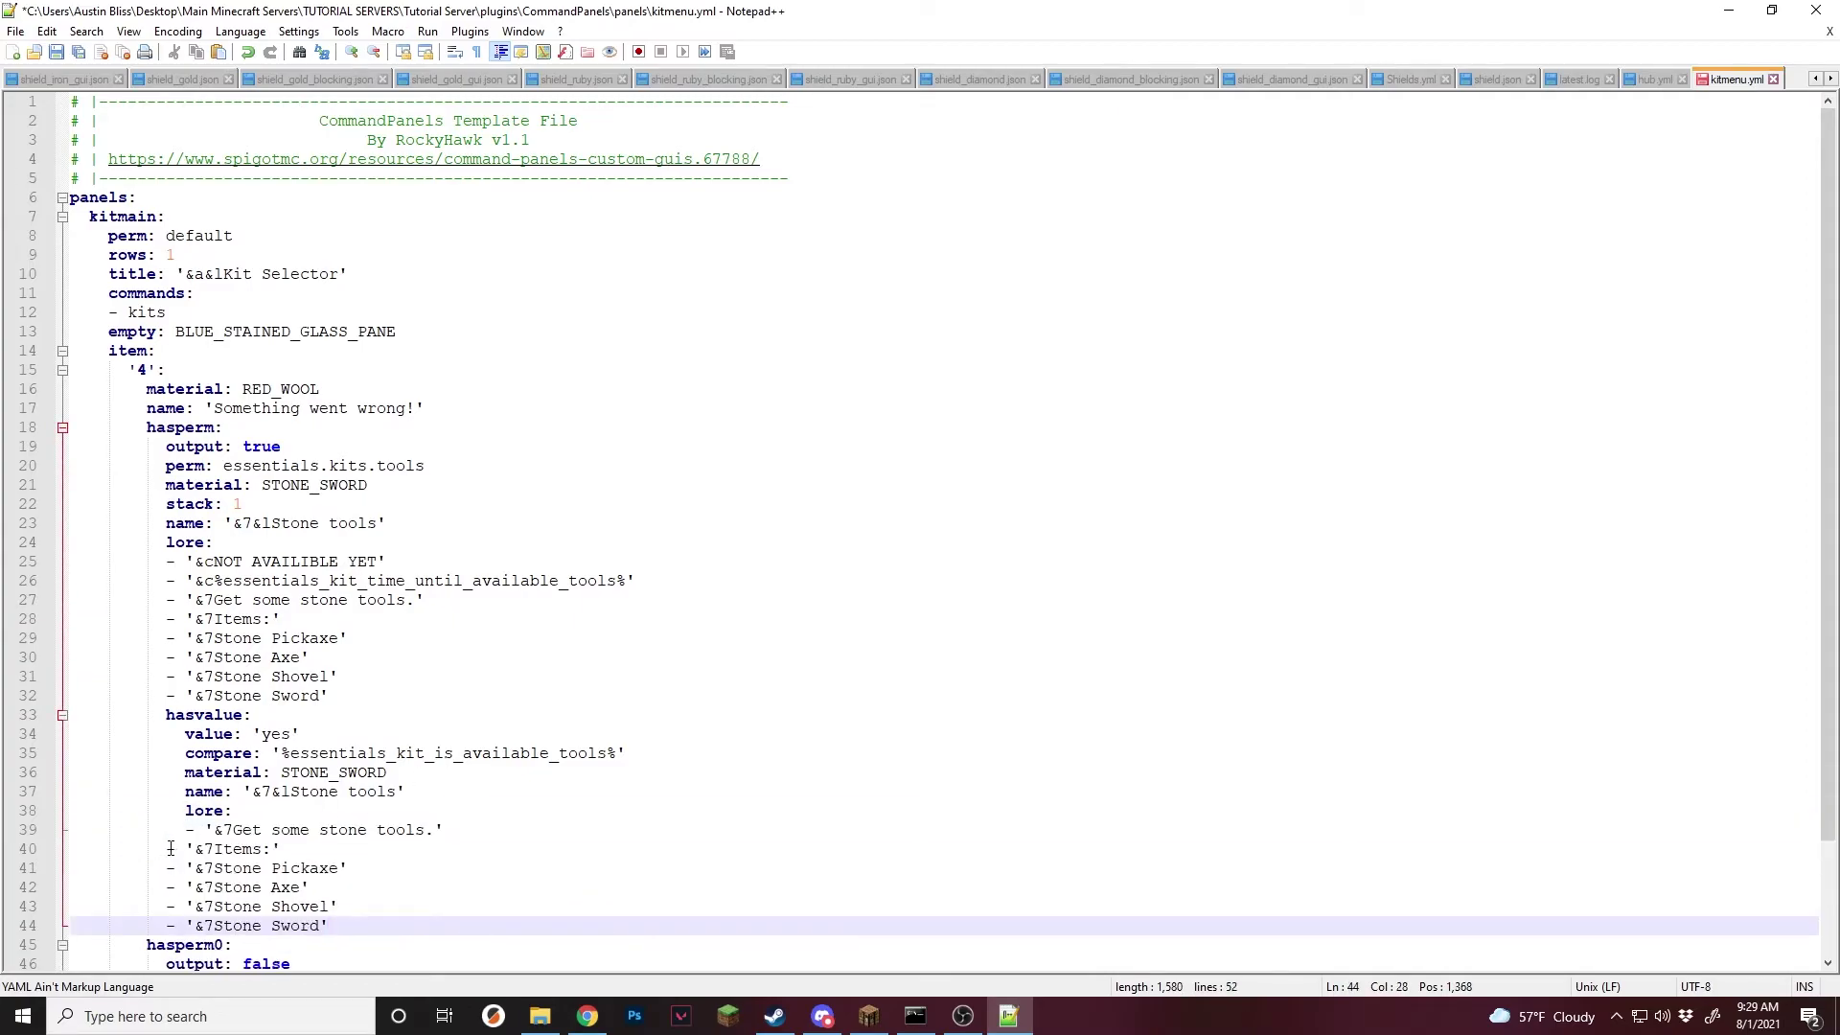
# Indent the pasted lore lines so they sit under lore:.
pyautogui.click(169, 850)
pyautogui.click(169, 869)
pyautogui.click(169, 890)
pyautogui.click(169, 907)
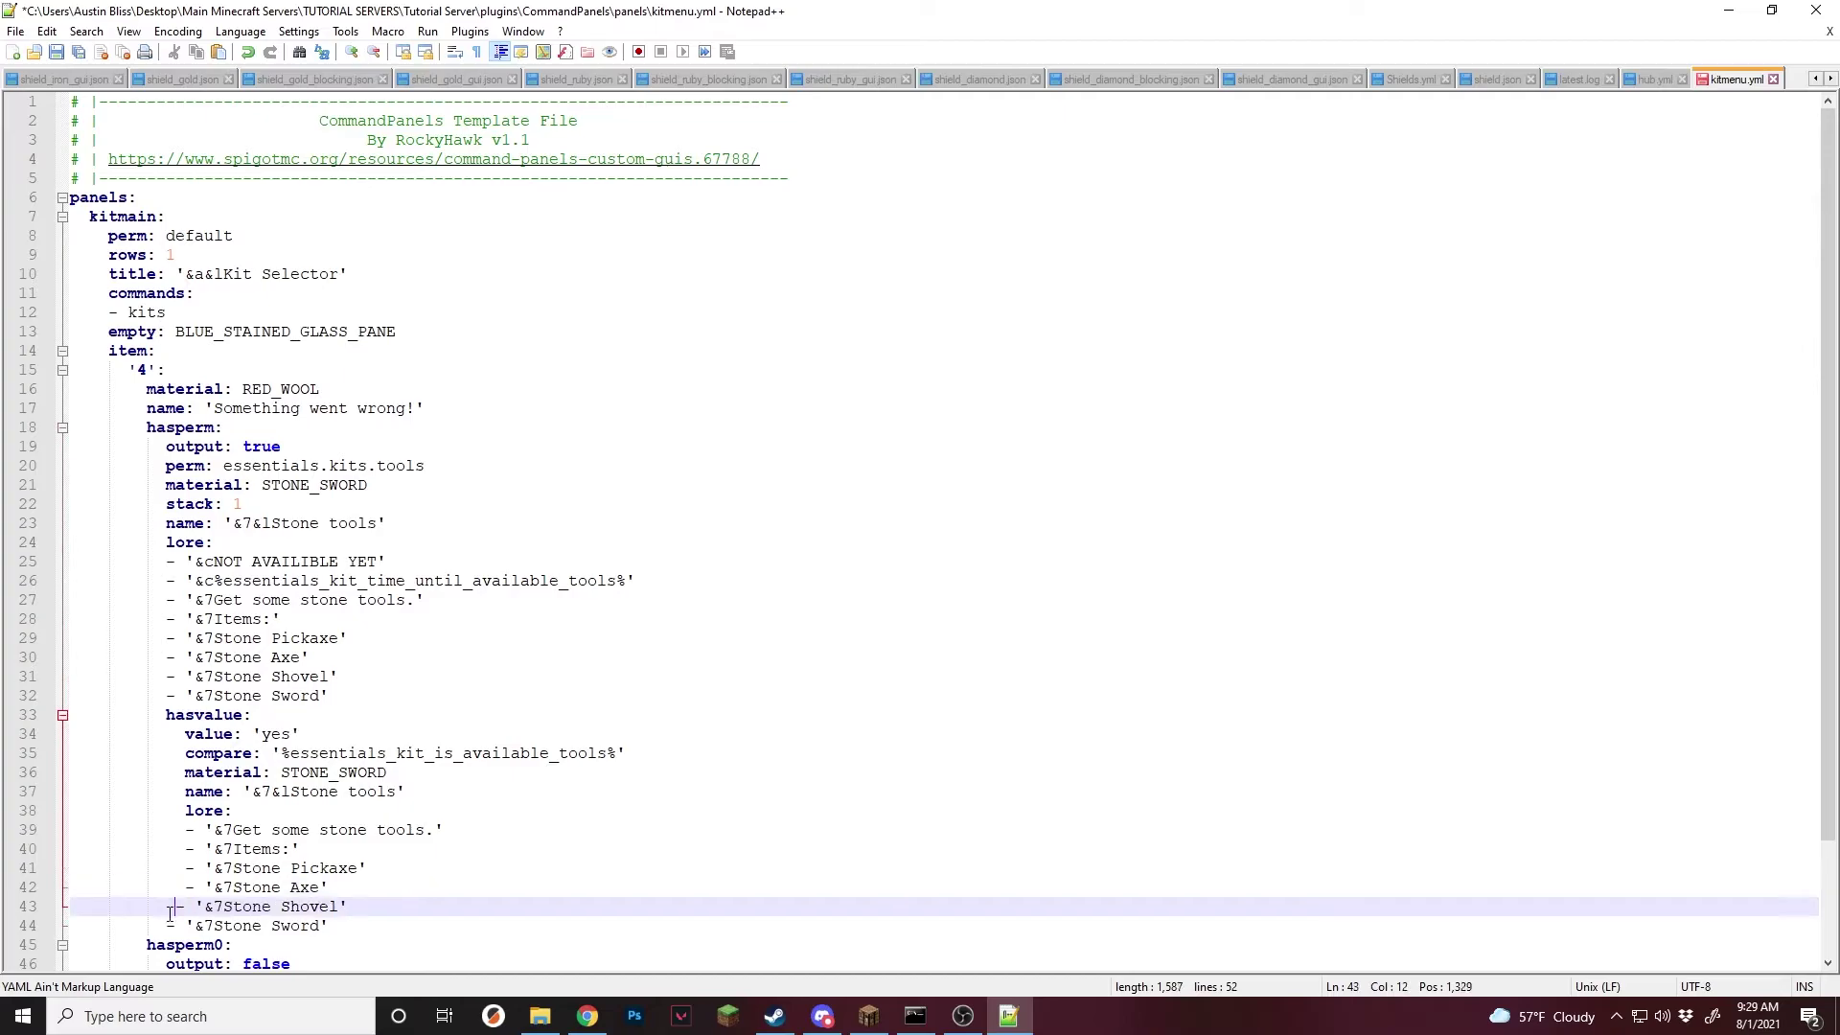
pyautogui.click(169, 926)
pyautogui.click(335, 887)
pyautogui.scroll(-1, 343, 879)
pyautogui.click(471, 773)
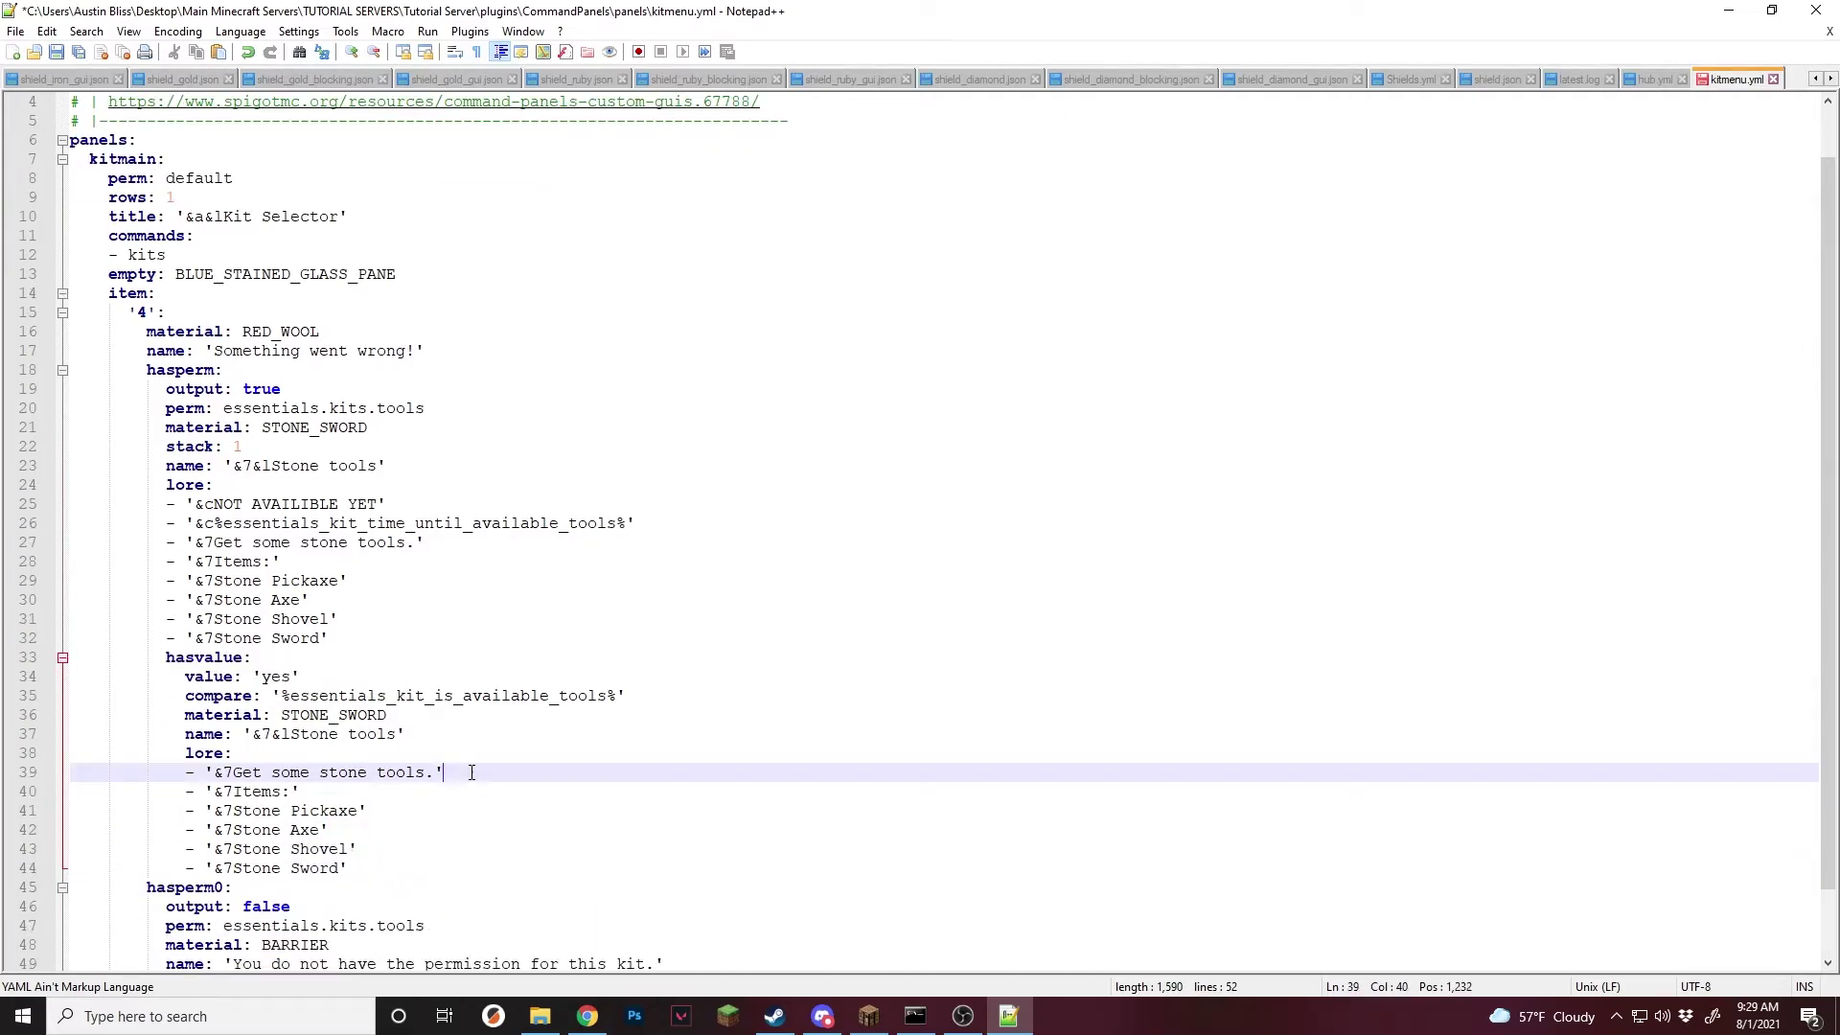
pyautogui.click(344, 757)
pyautogui.click(398, 868)
pyautogui.click(422, 715)
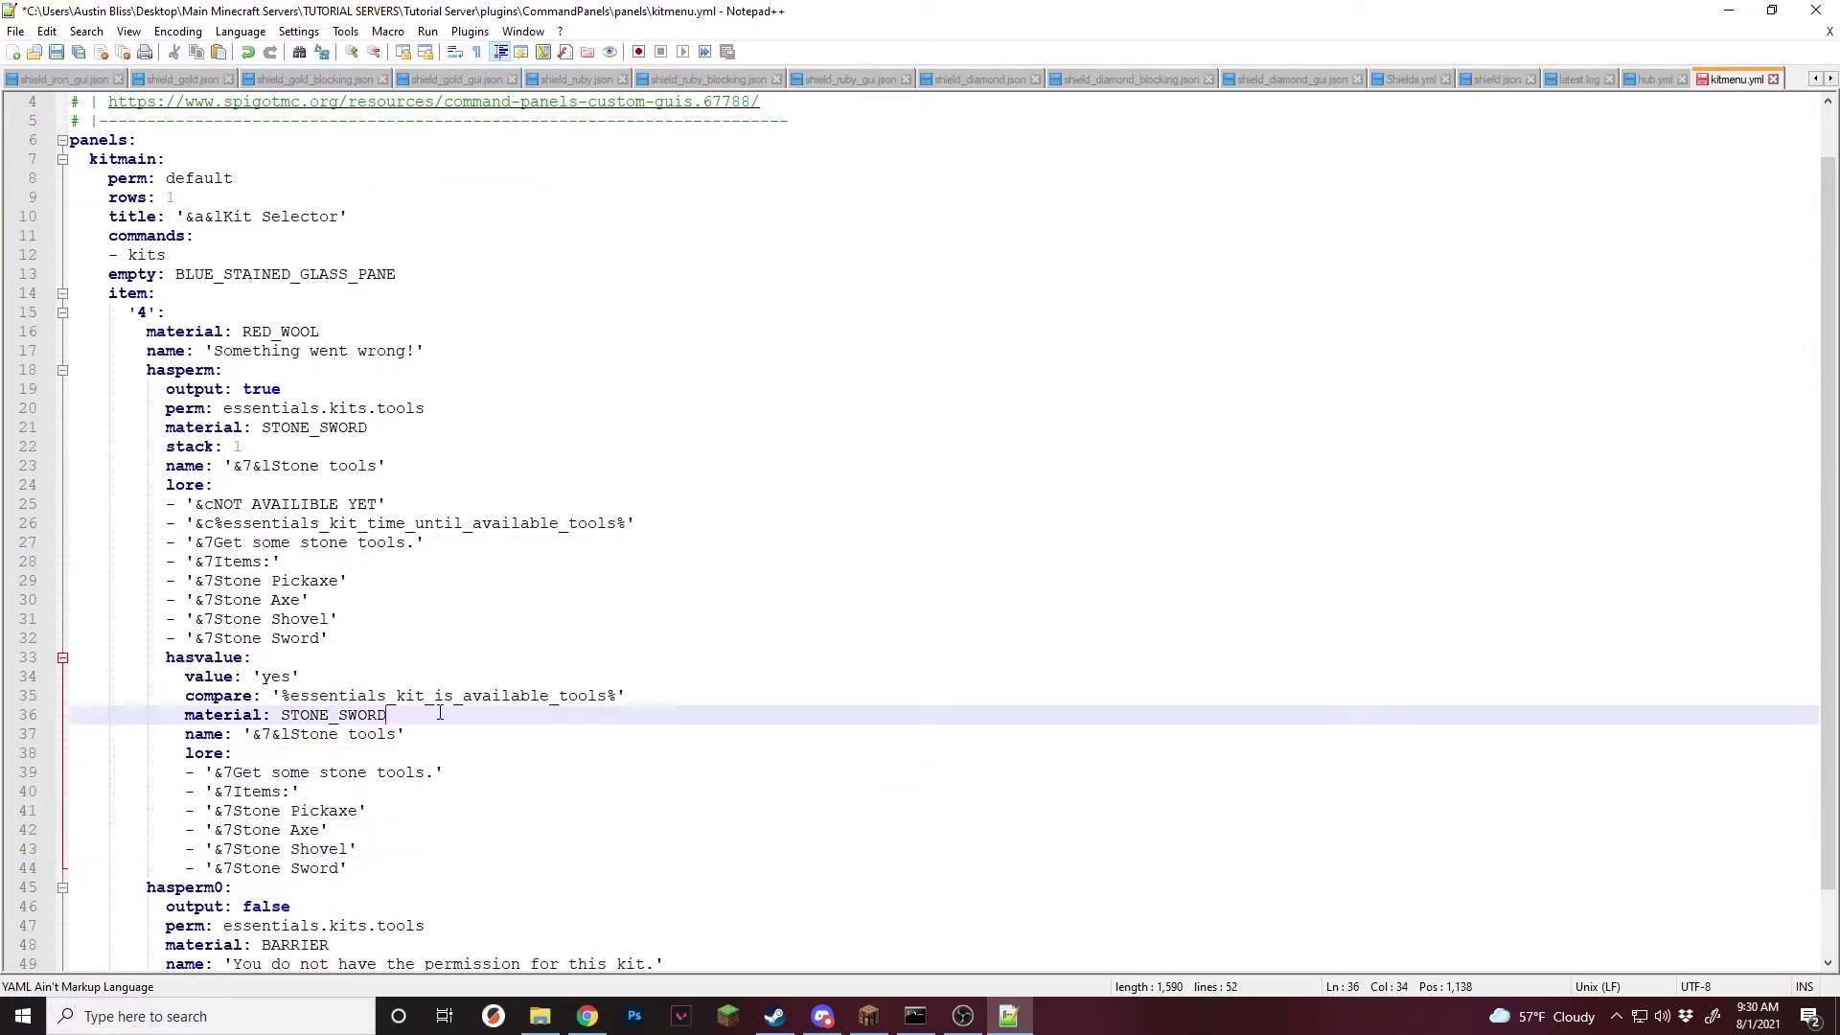
pyautogui.click(452, 738)
pyautogui.click(453, 757)
# Add a commands: list with '- kit tools' and '- cpc' to the hasvalue block and save.
pyautogui.click(399, 872)
pyautogui.press('Return')
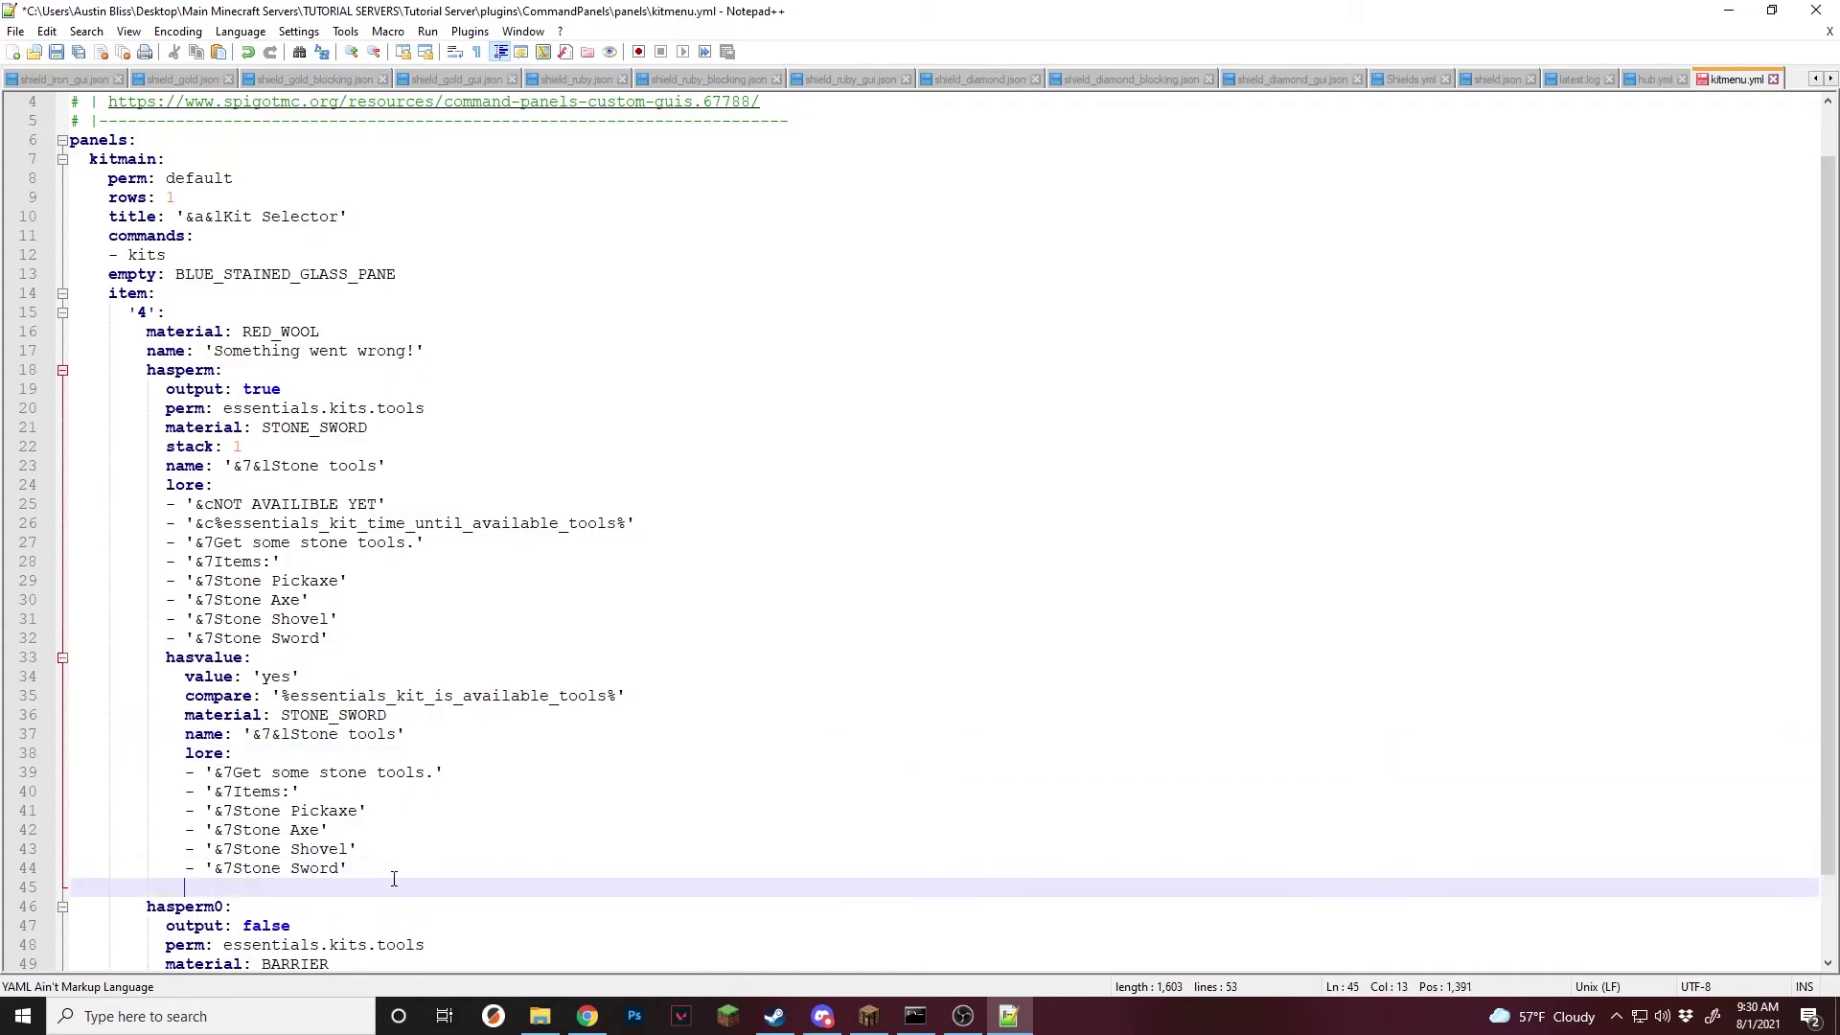
pyautogui.write('commands:')
pyautogui.press('Return')
pyautogui.write('-')
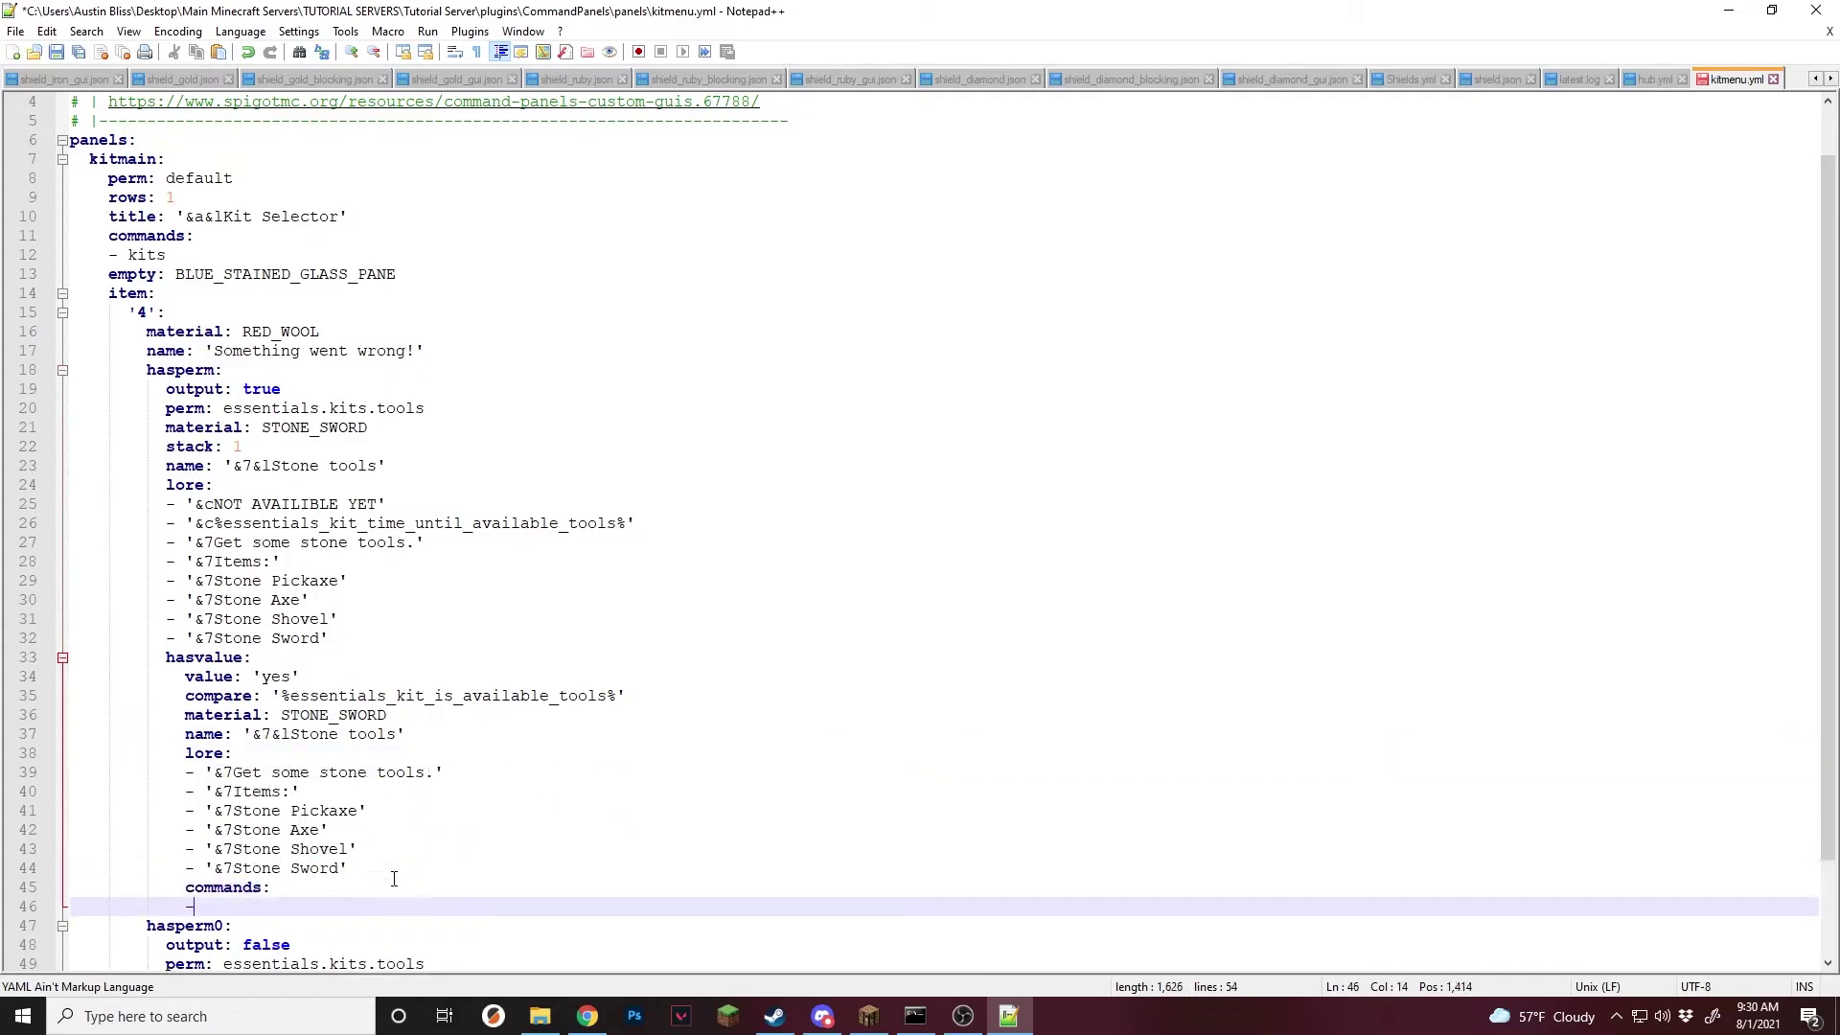
pyautogui.write(' kit tools')
pyautogui.press('Return')
pyautogui.press('Return')
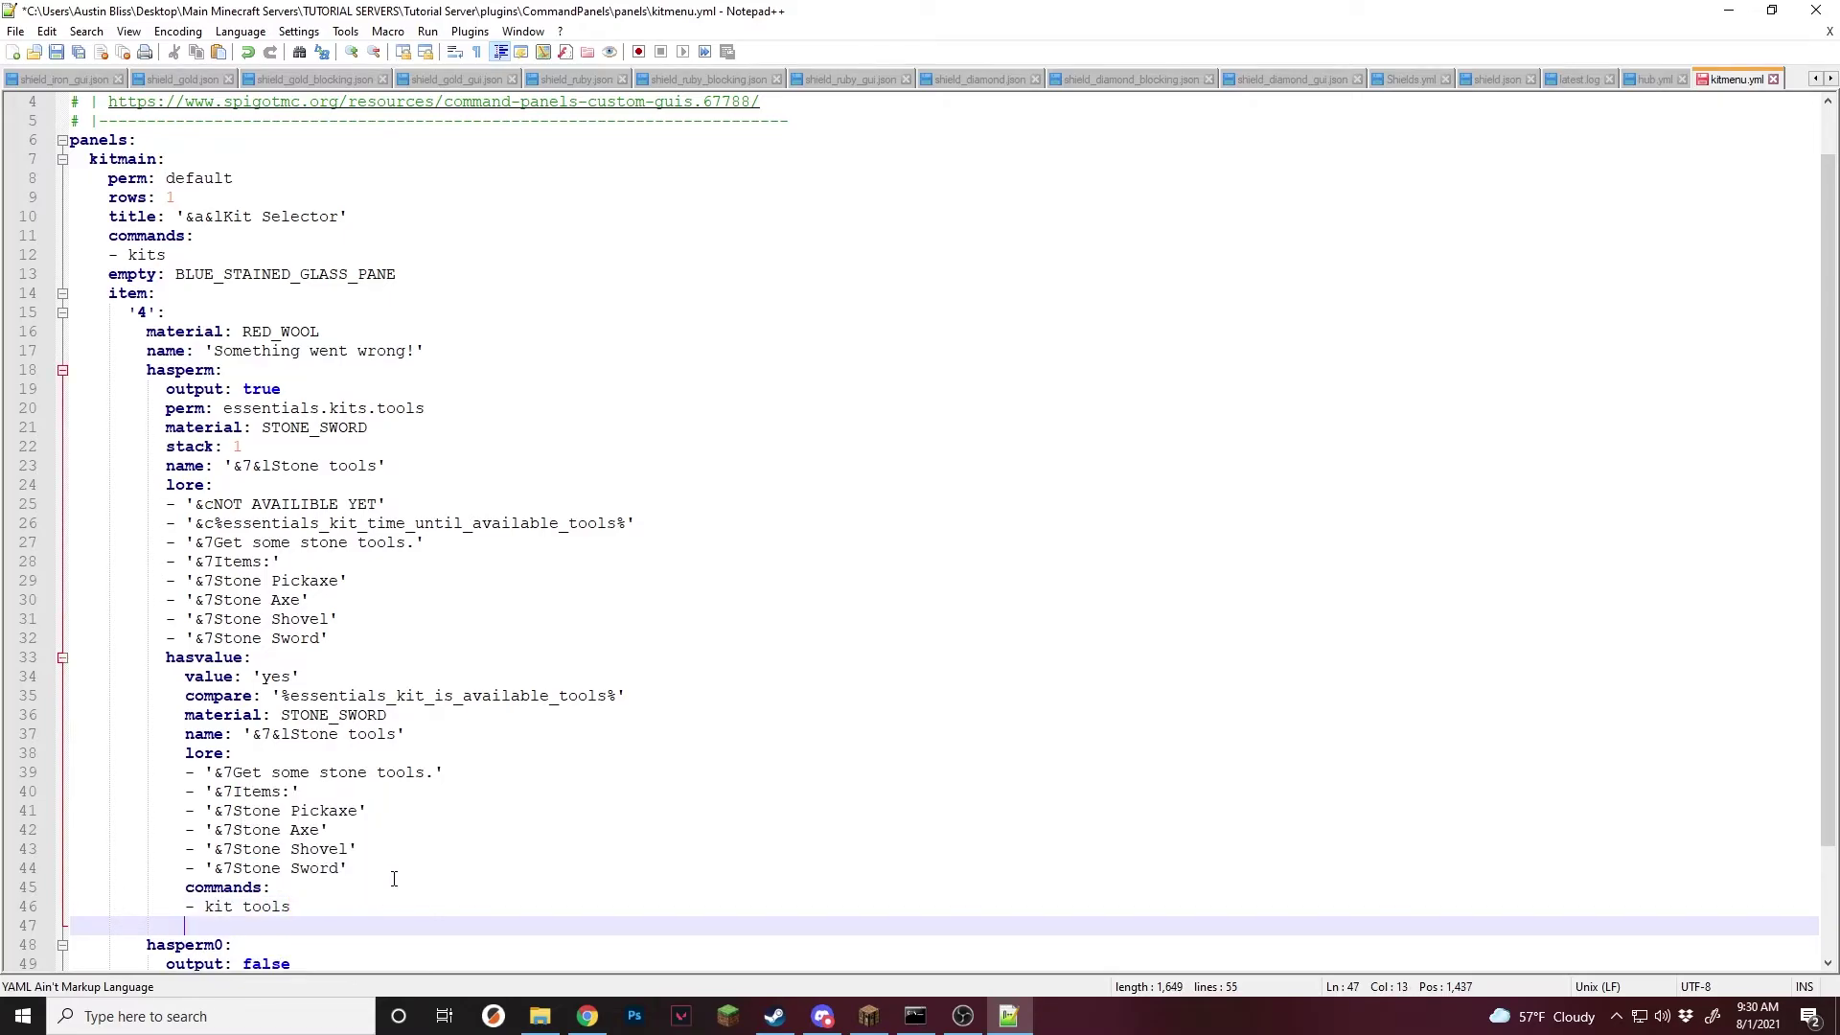
pyautogui.write('- cpc')
pyautogui.scroll(-3, 402, 759)
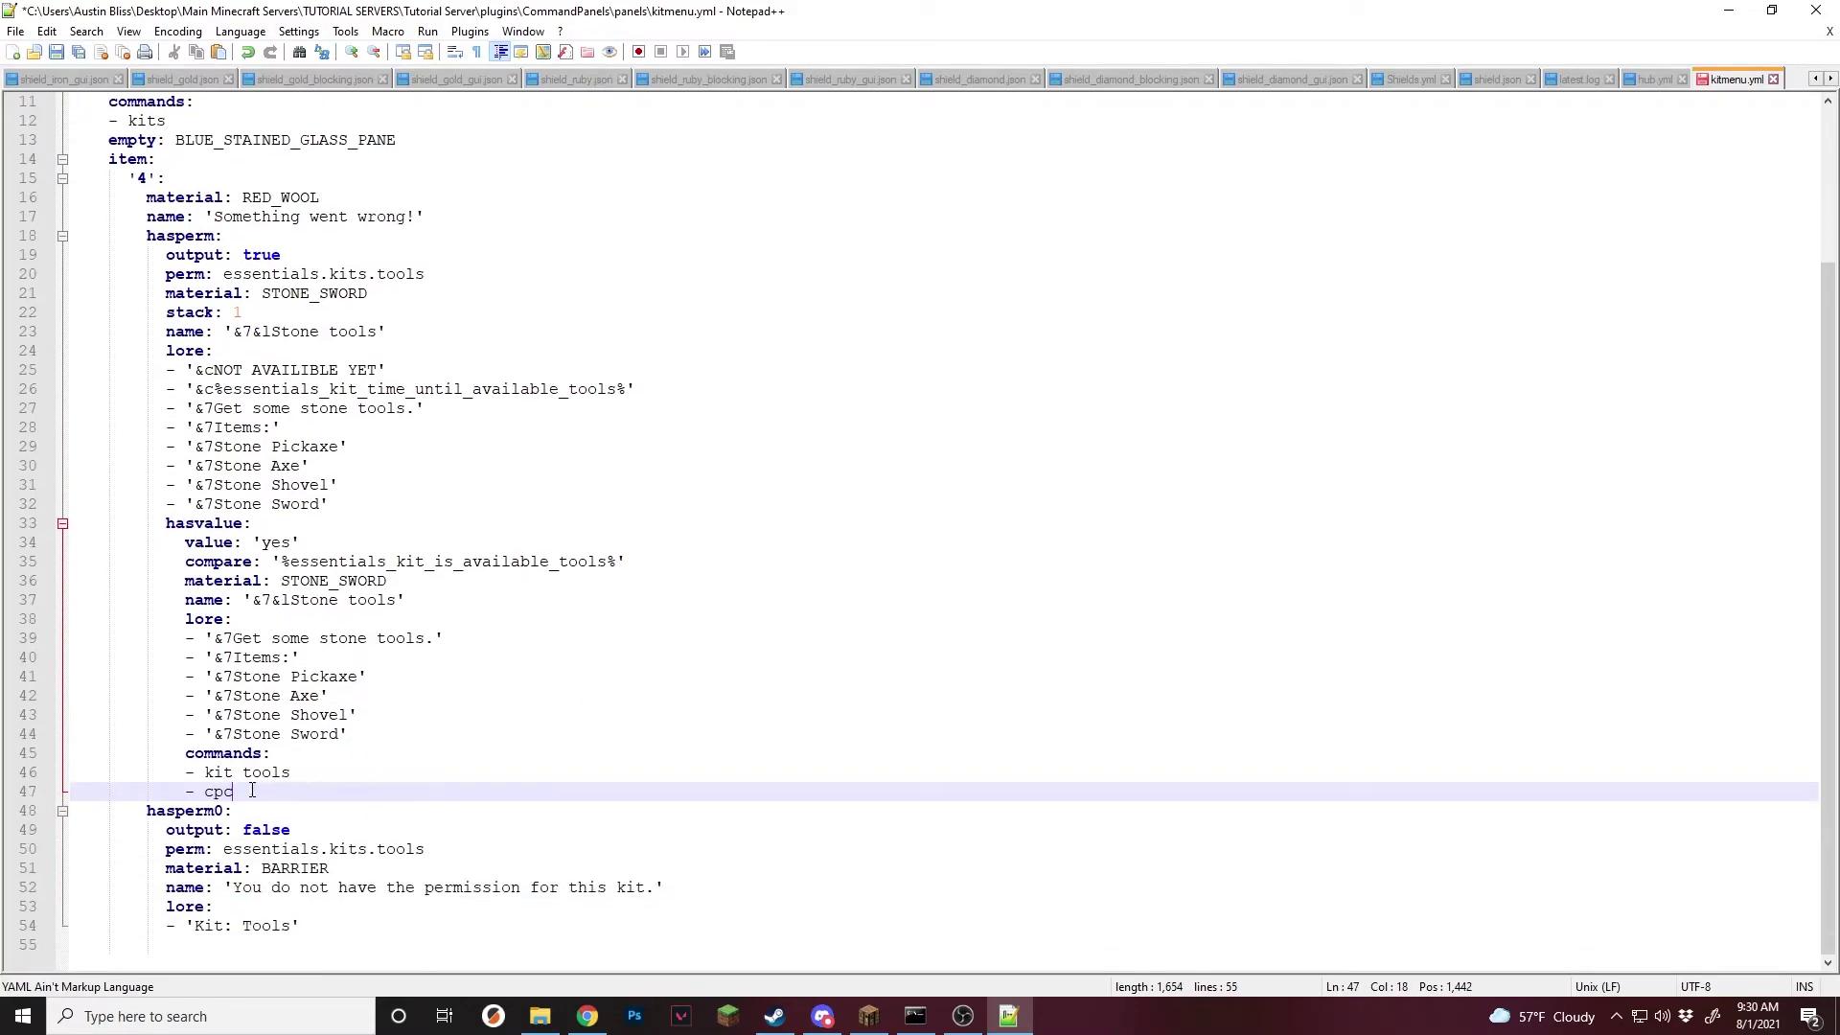
pyautogui.hotkey('ctrl', 's')
# Comment out the '- cpc' command line with #.
pyautogui.click(332, 766)
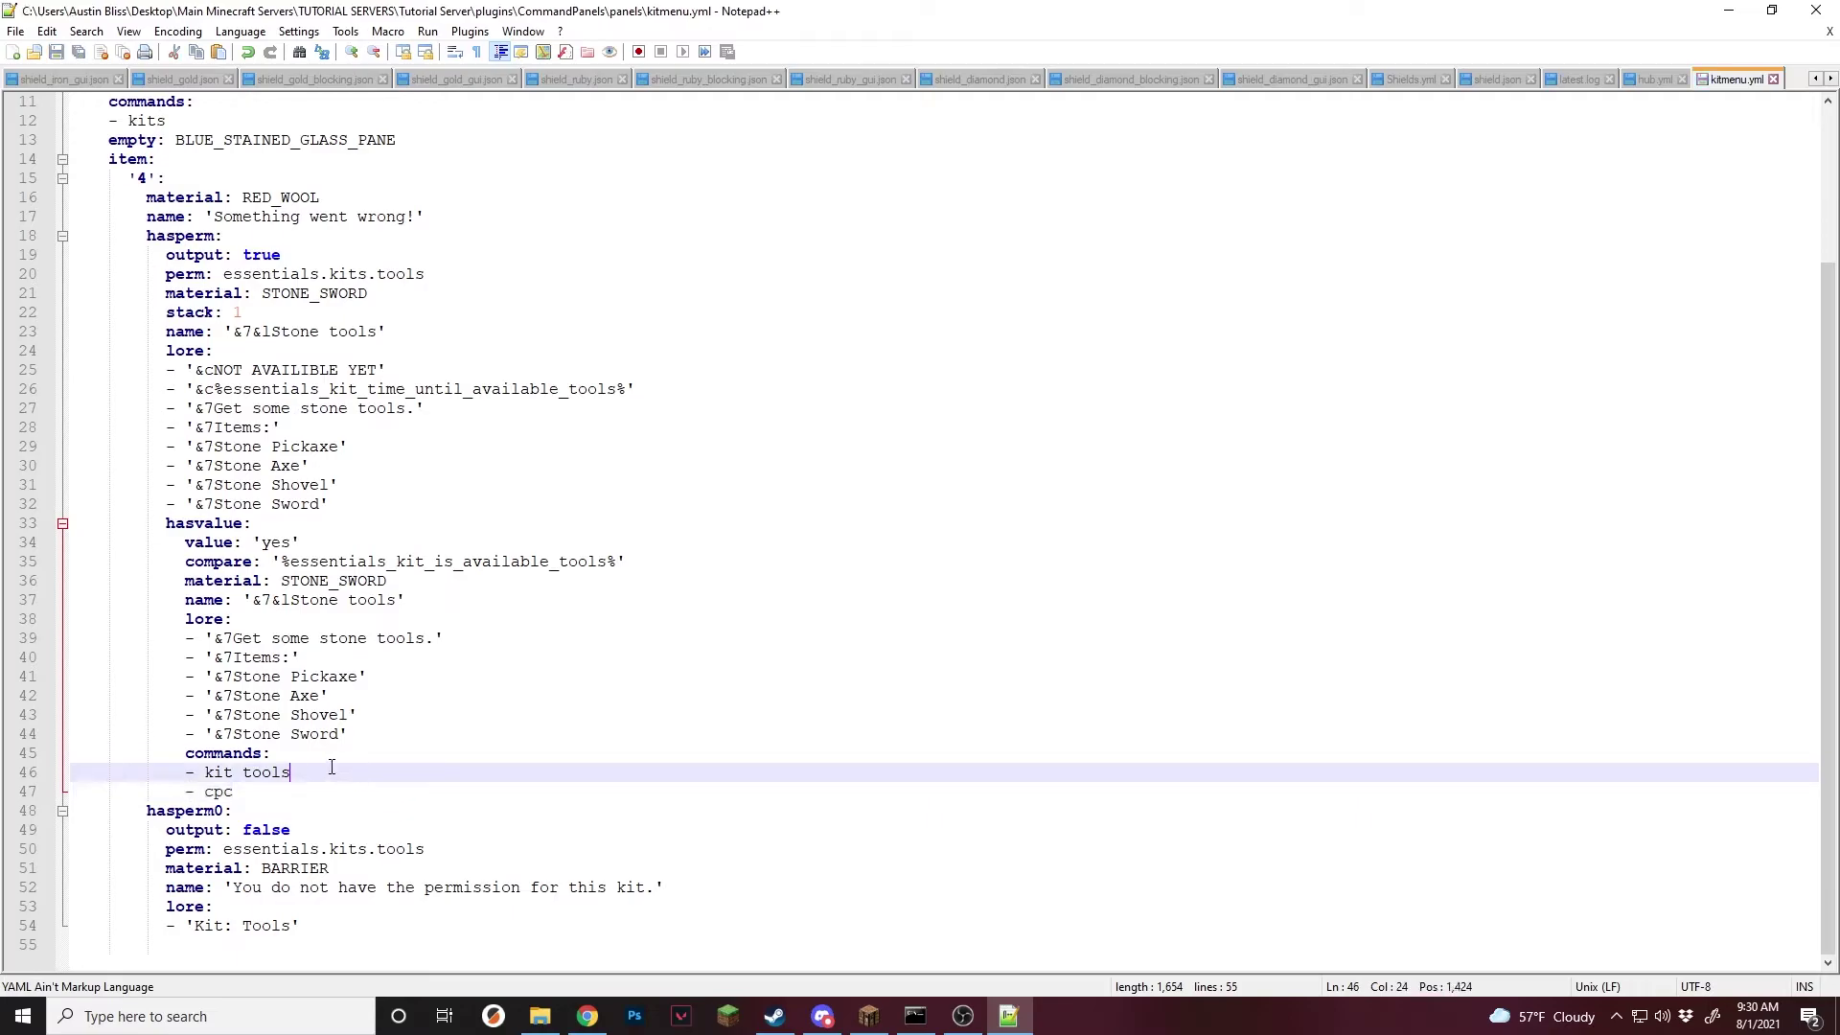
pyautogui.click(258, 795)
pyautogui.click(330, 752)
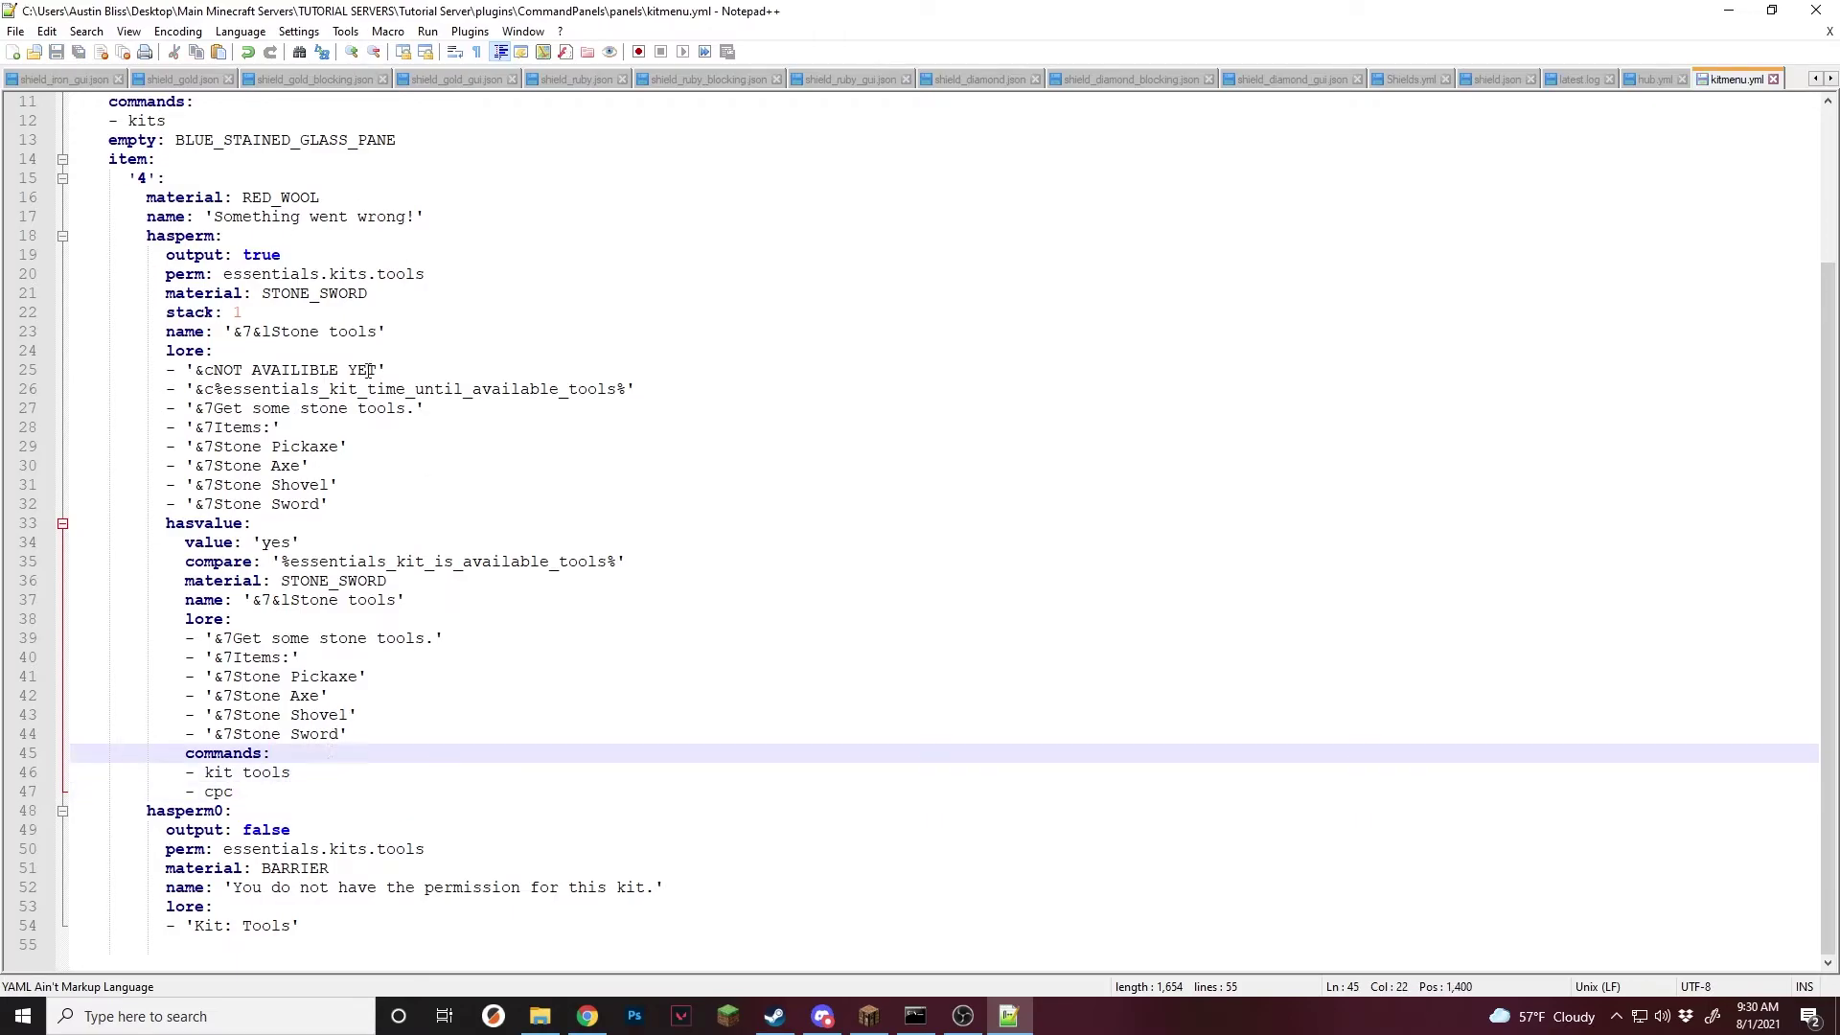
pyautogui.moveTo(341, 501); pyautogui.dragTo(213, 274)
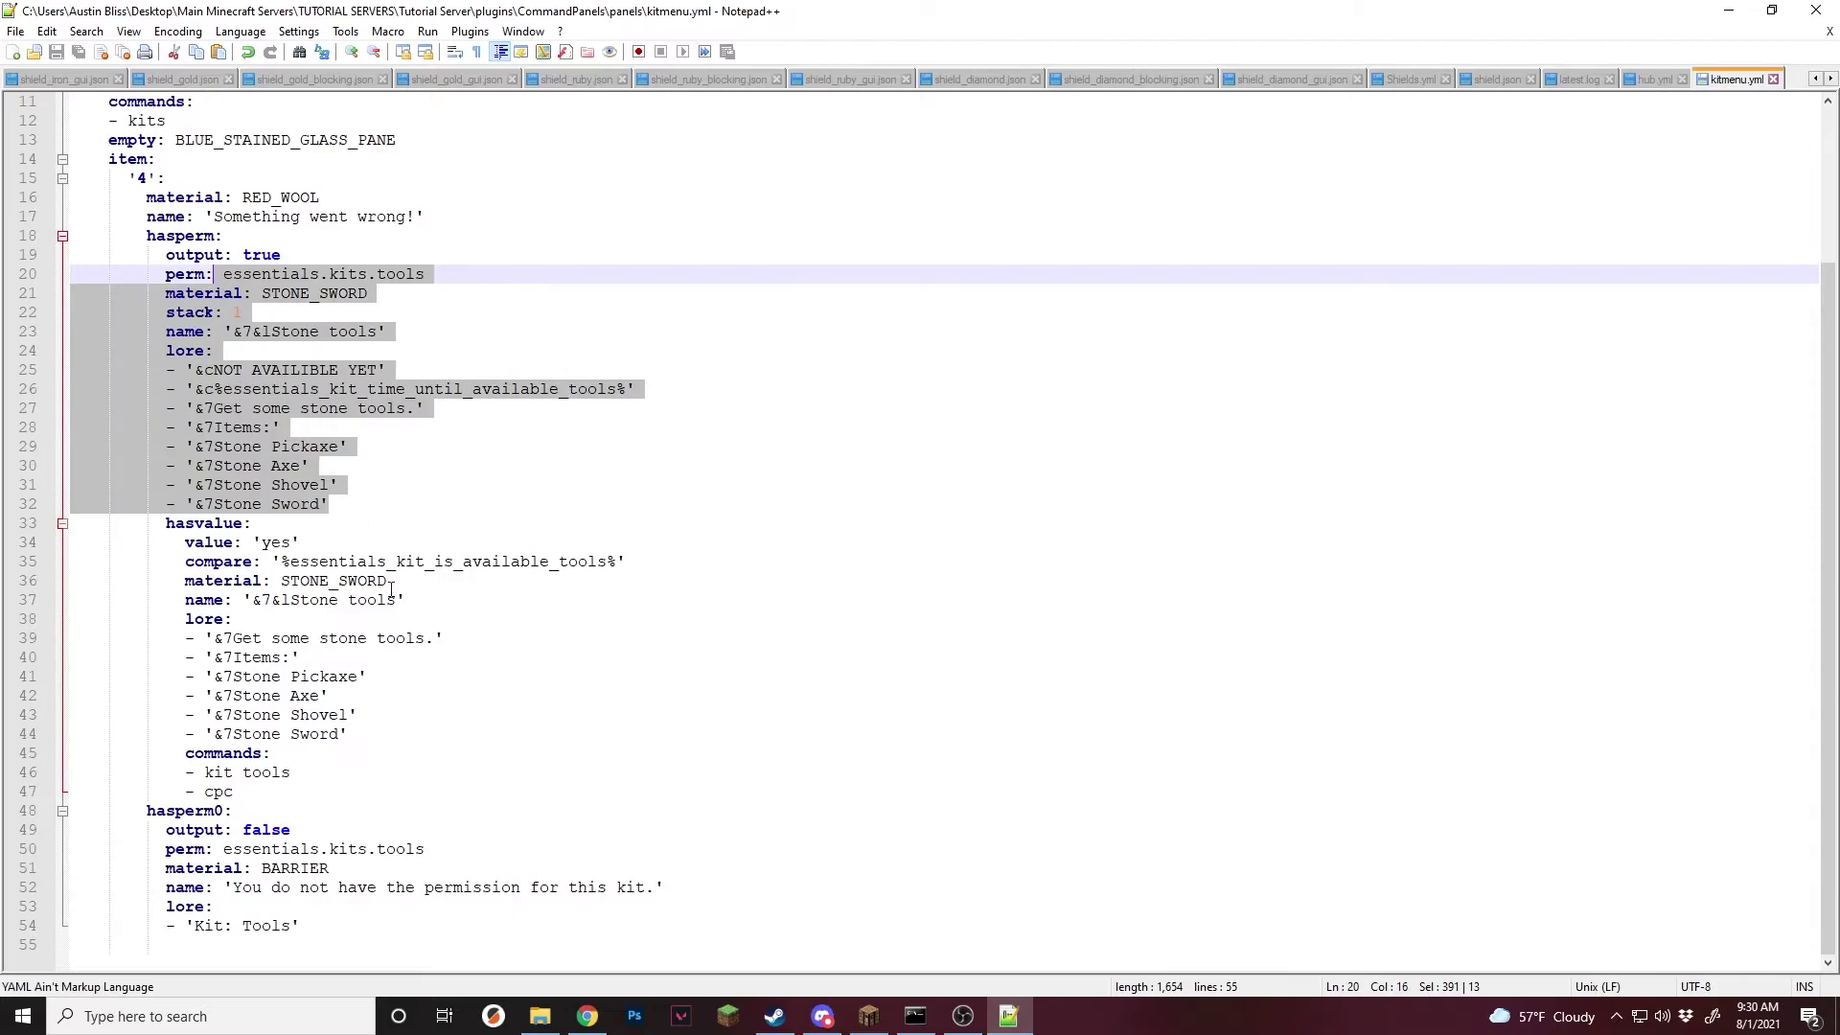
pyautogui.click(312, 790)
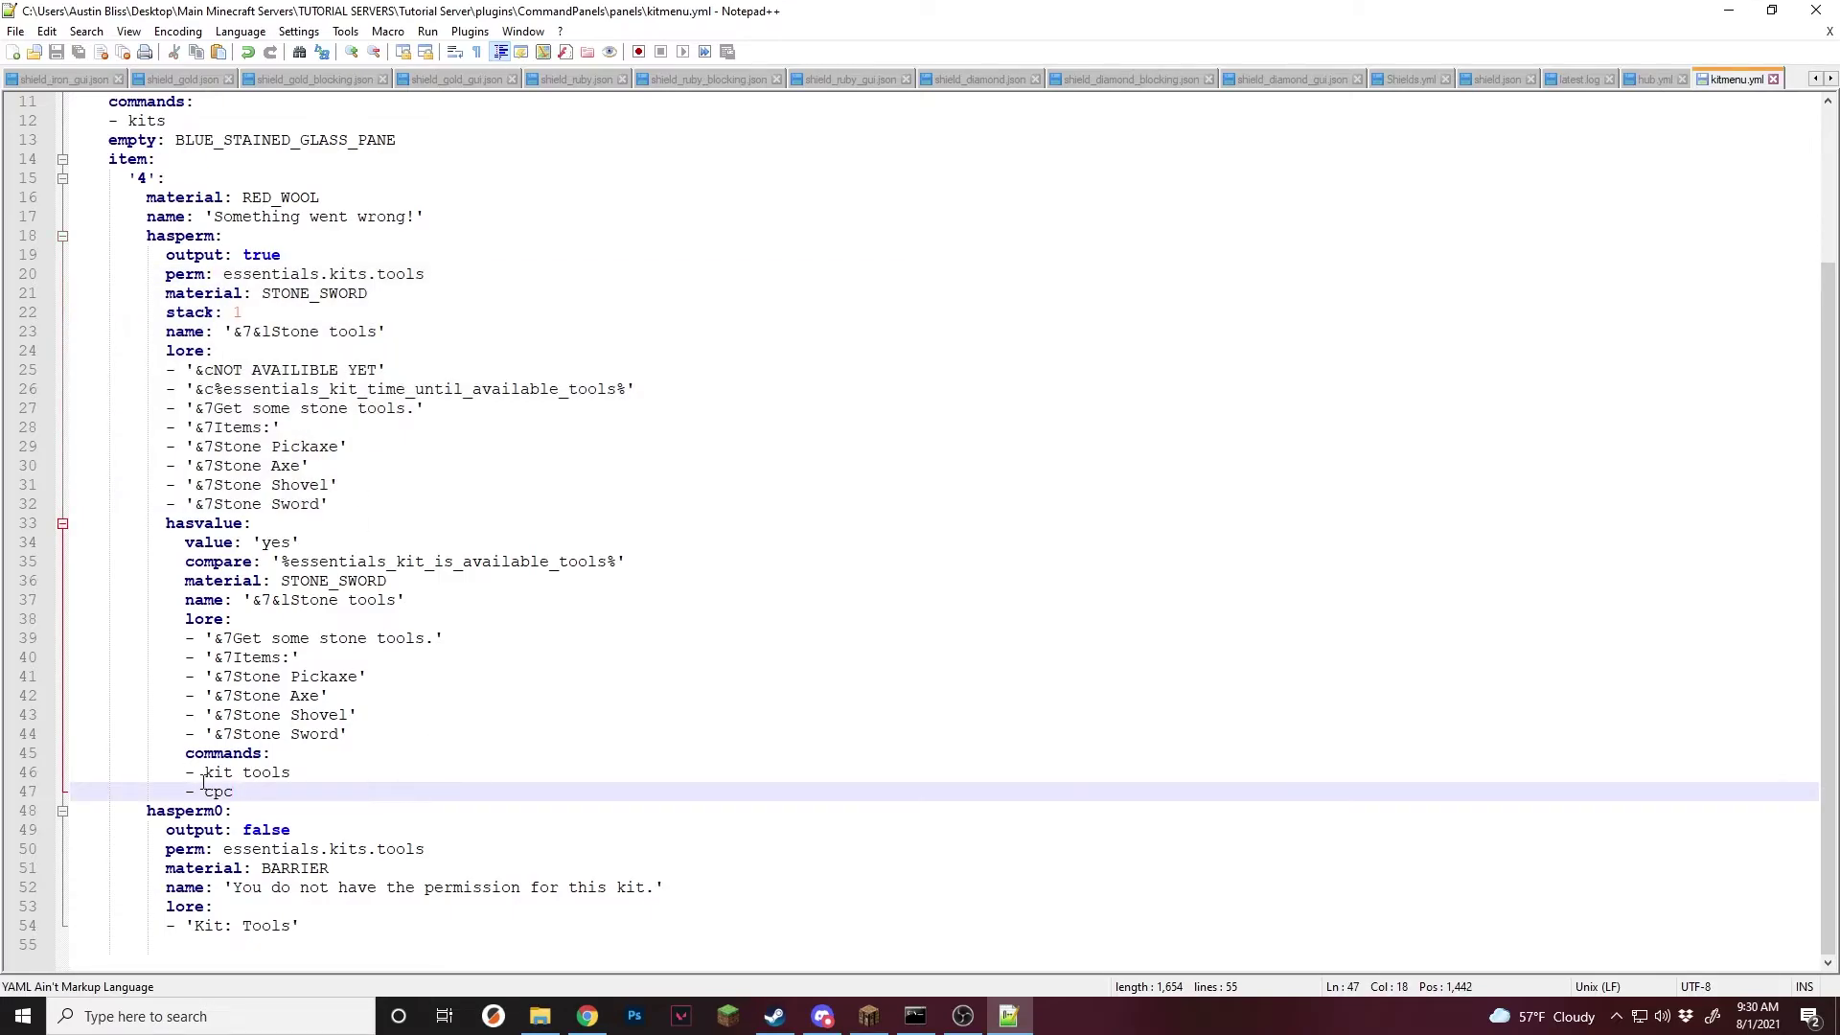
pyautogui.press('Home')
pyautogui.press('Home')
pyautogui.write('#')
# Insert '- refresh' below '- kit tools' and save kitmenu.yml.
pyautogui.click(271, 795)
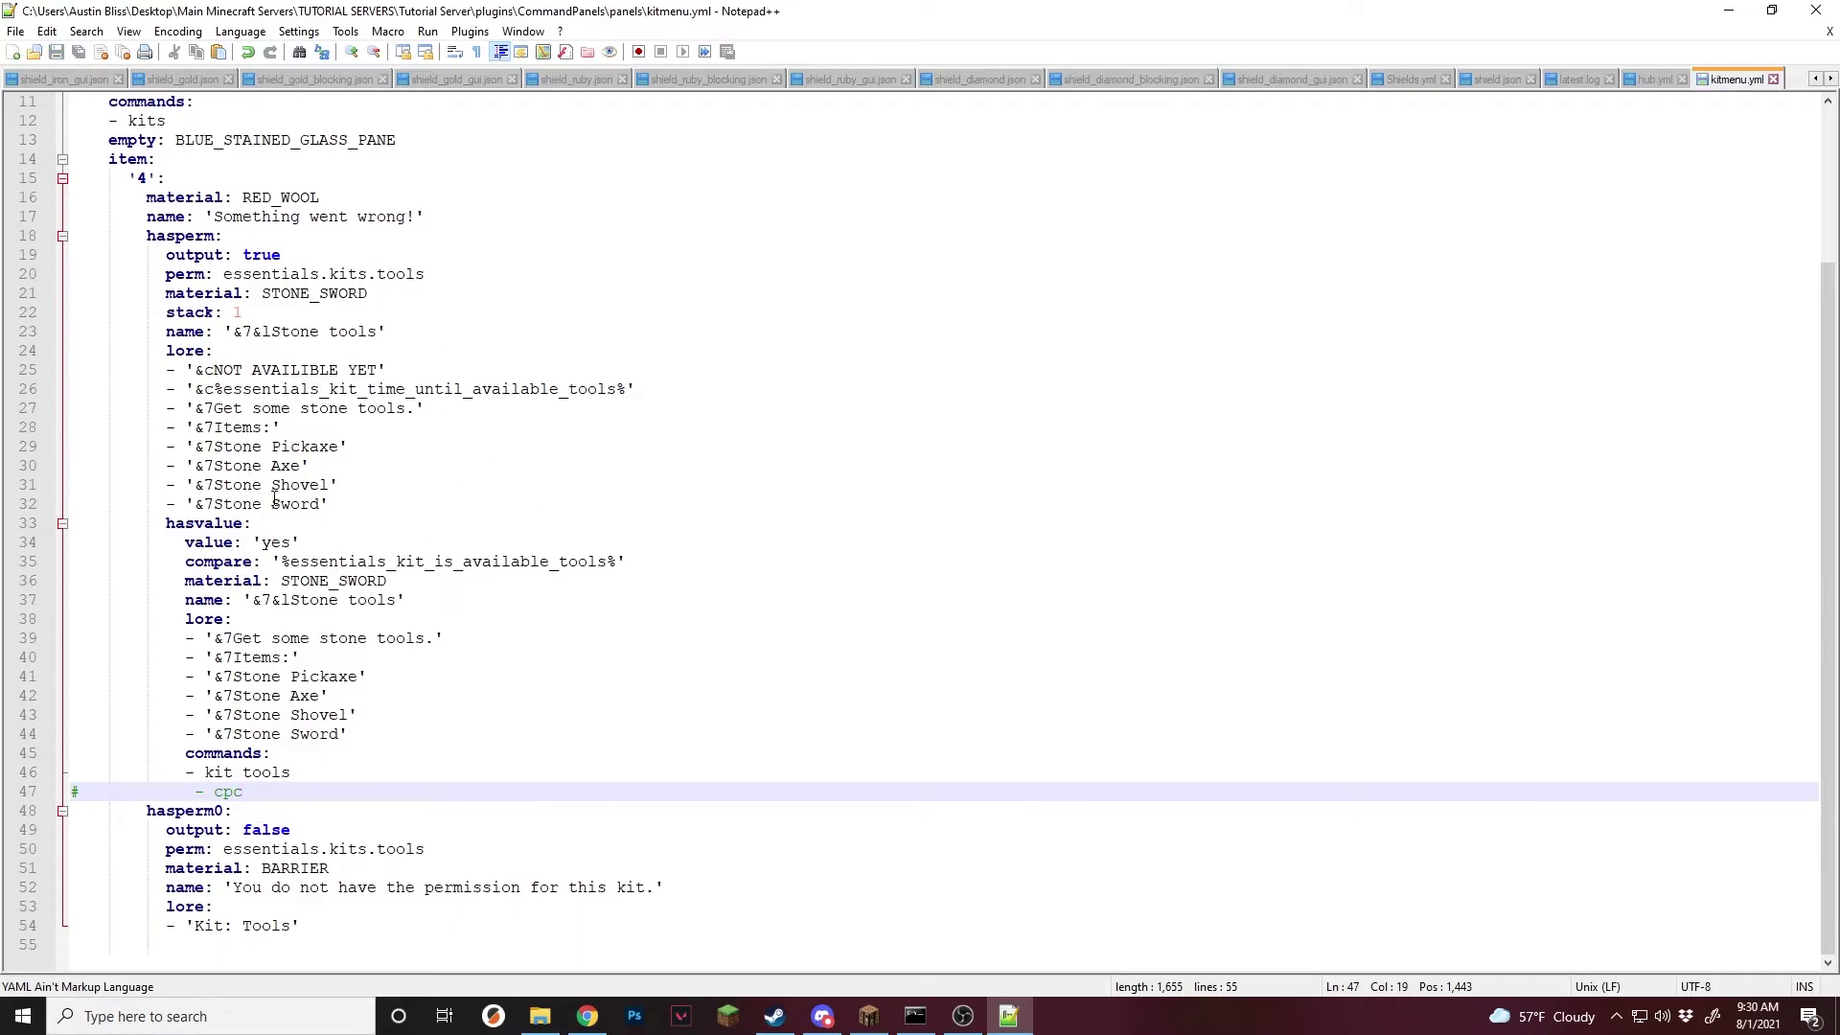
pyautogui.click(310, 767)
pyautogui.press('Return')
pyautogui.write('- ')
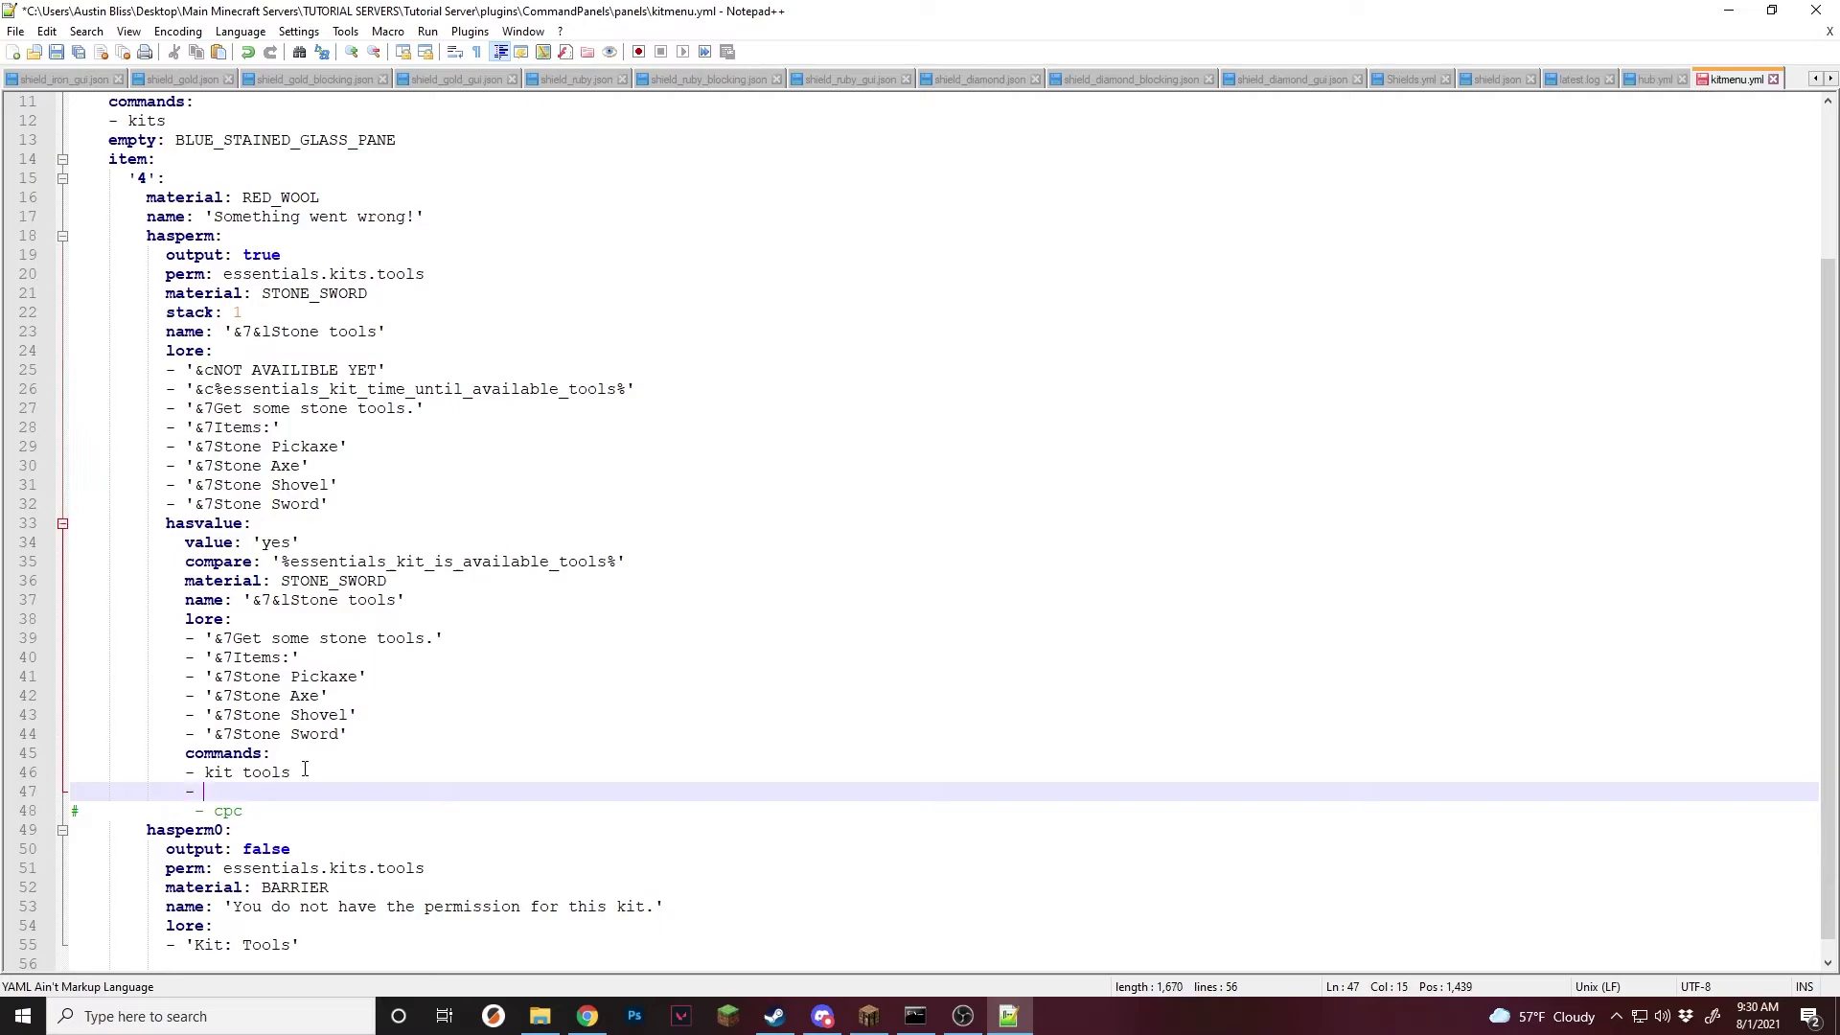
pyautogui.write('refresh')
pyautogui.hotkey('ctrl', 's')
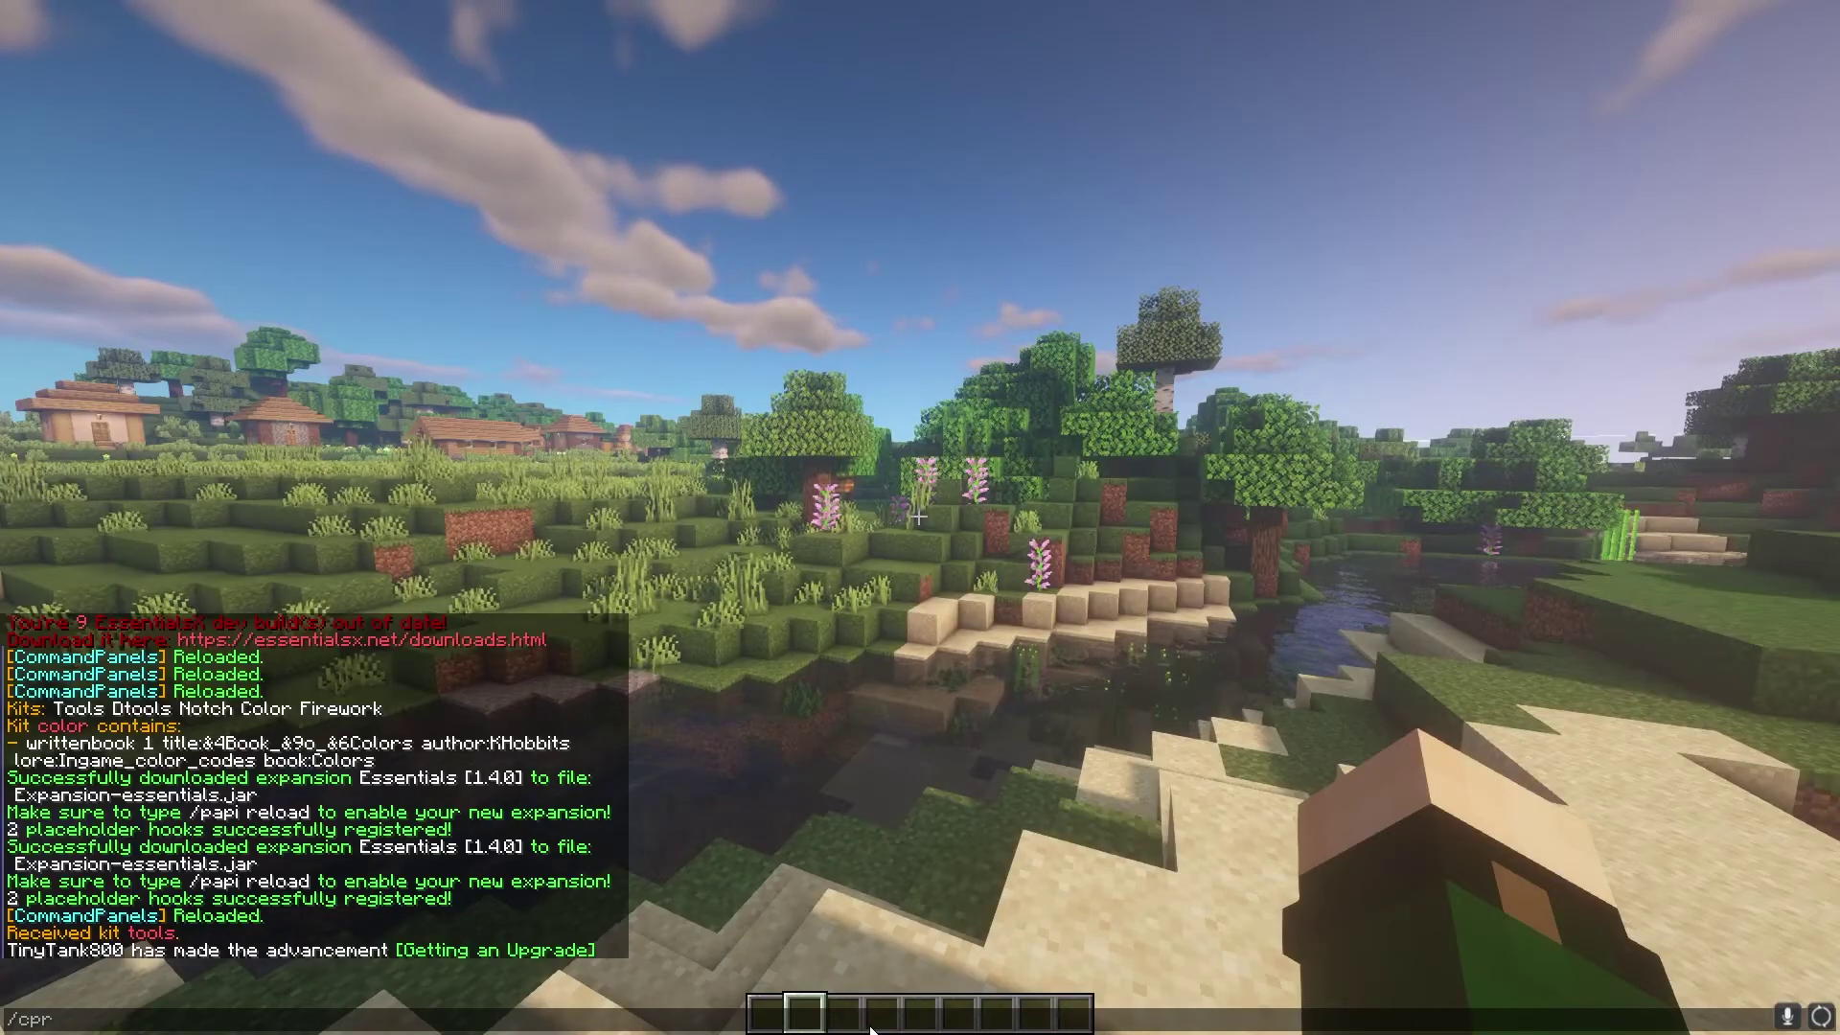
# Run /cp kits in Minecraft chat to open the Kit Selector panel.
pyautogui.press('Return')
pyautogui.write('/cp kits')
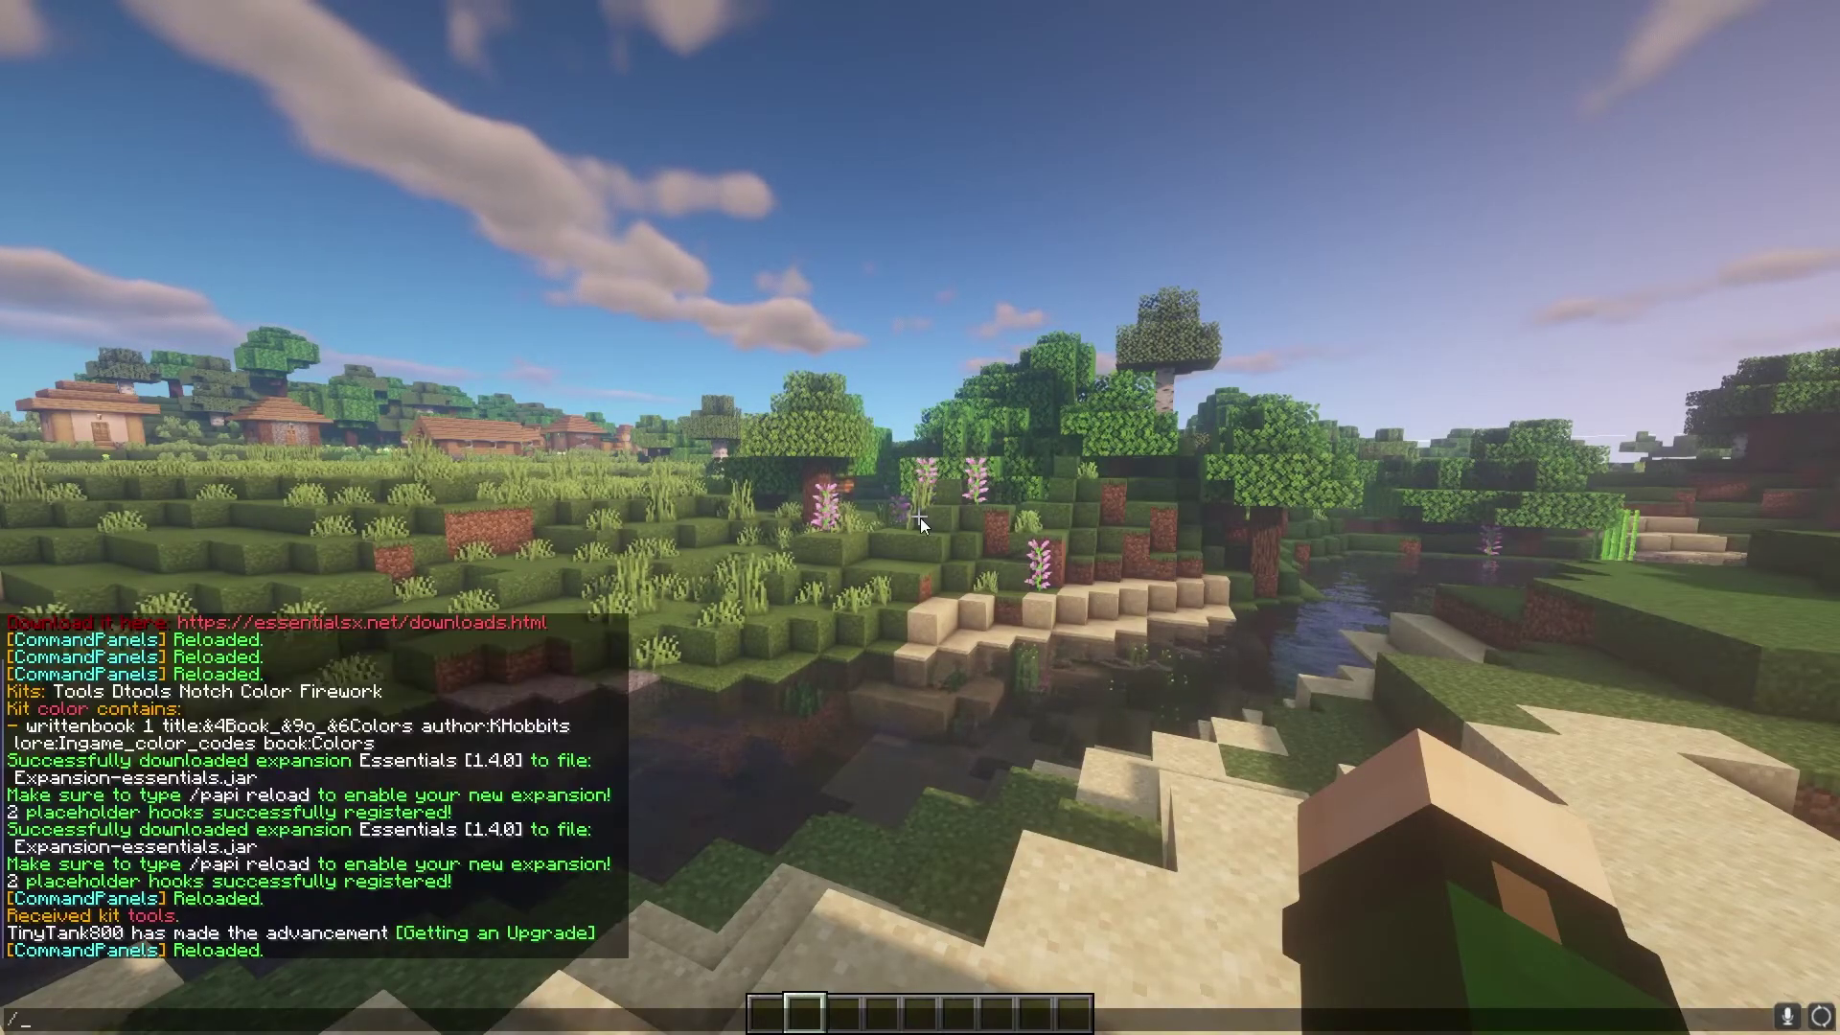
pyautogui.press('Return')
# Claim the Stone tools kit from the stone sword item, then switch back to Notepad++.
pyautogui.moveTo(920, 441)
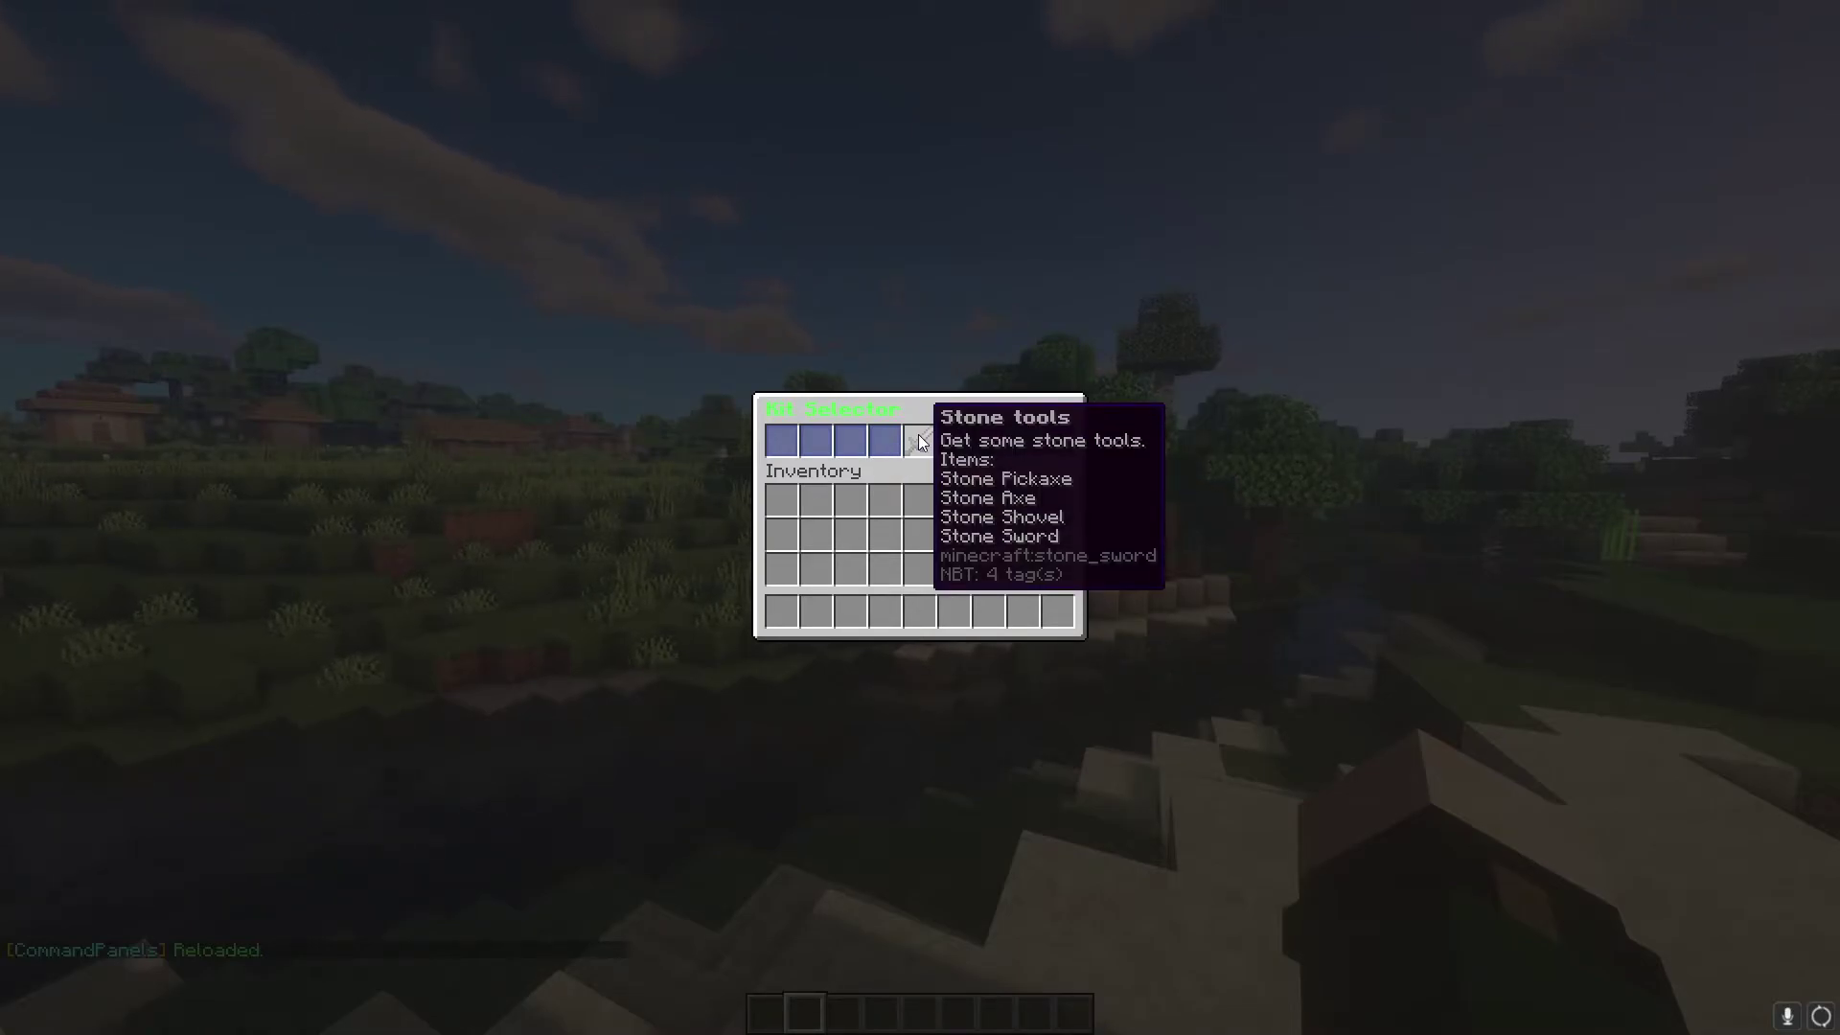
pyautogui.click(921, 444)
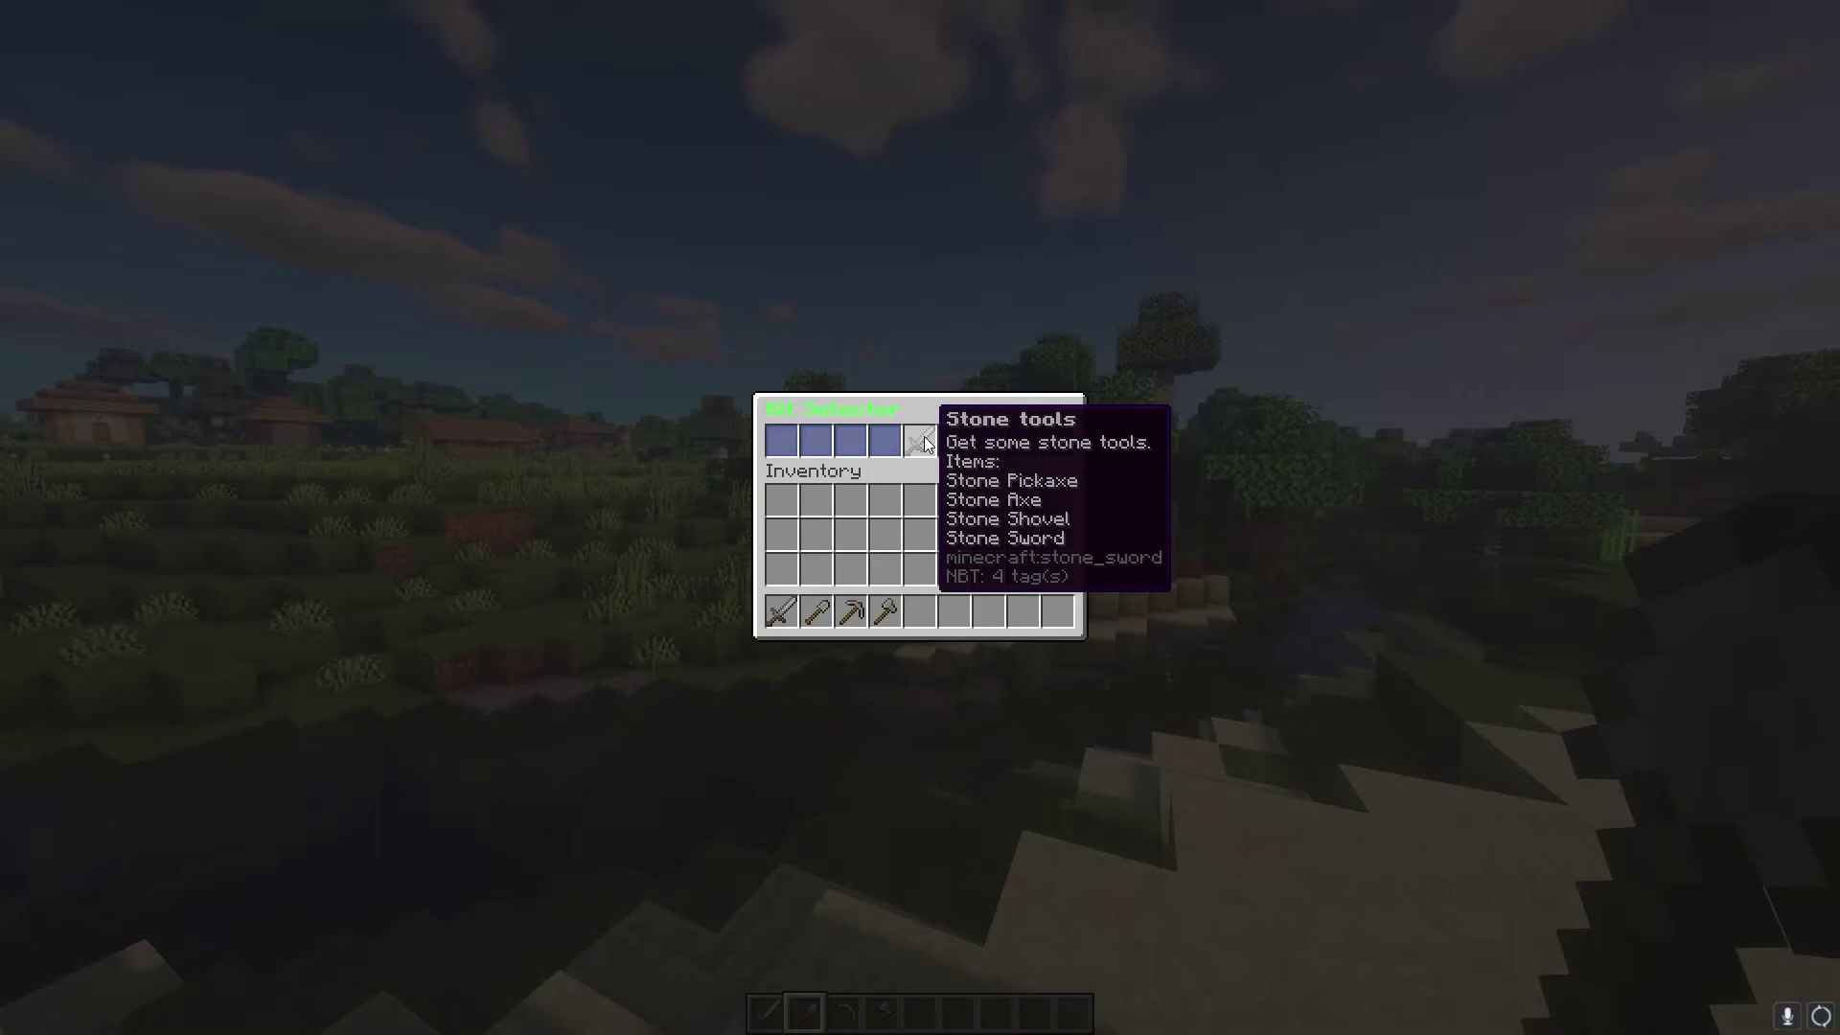
pyautogui.click(921, 441)
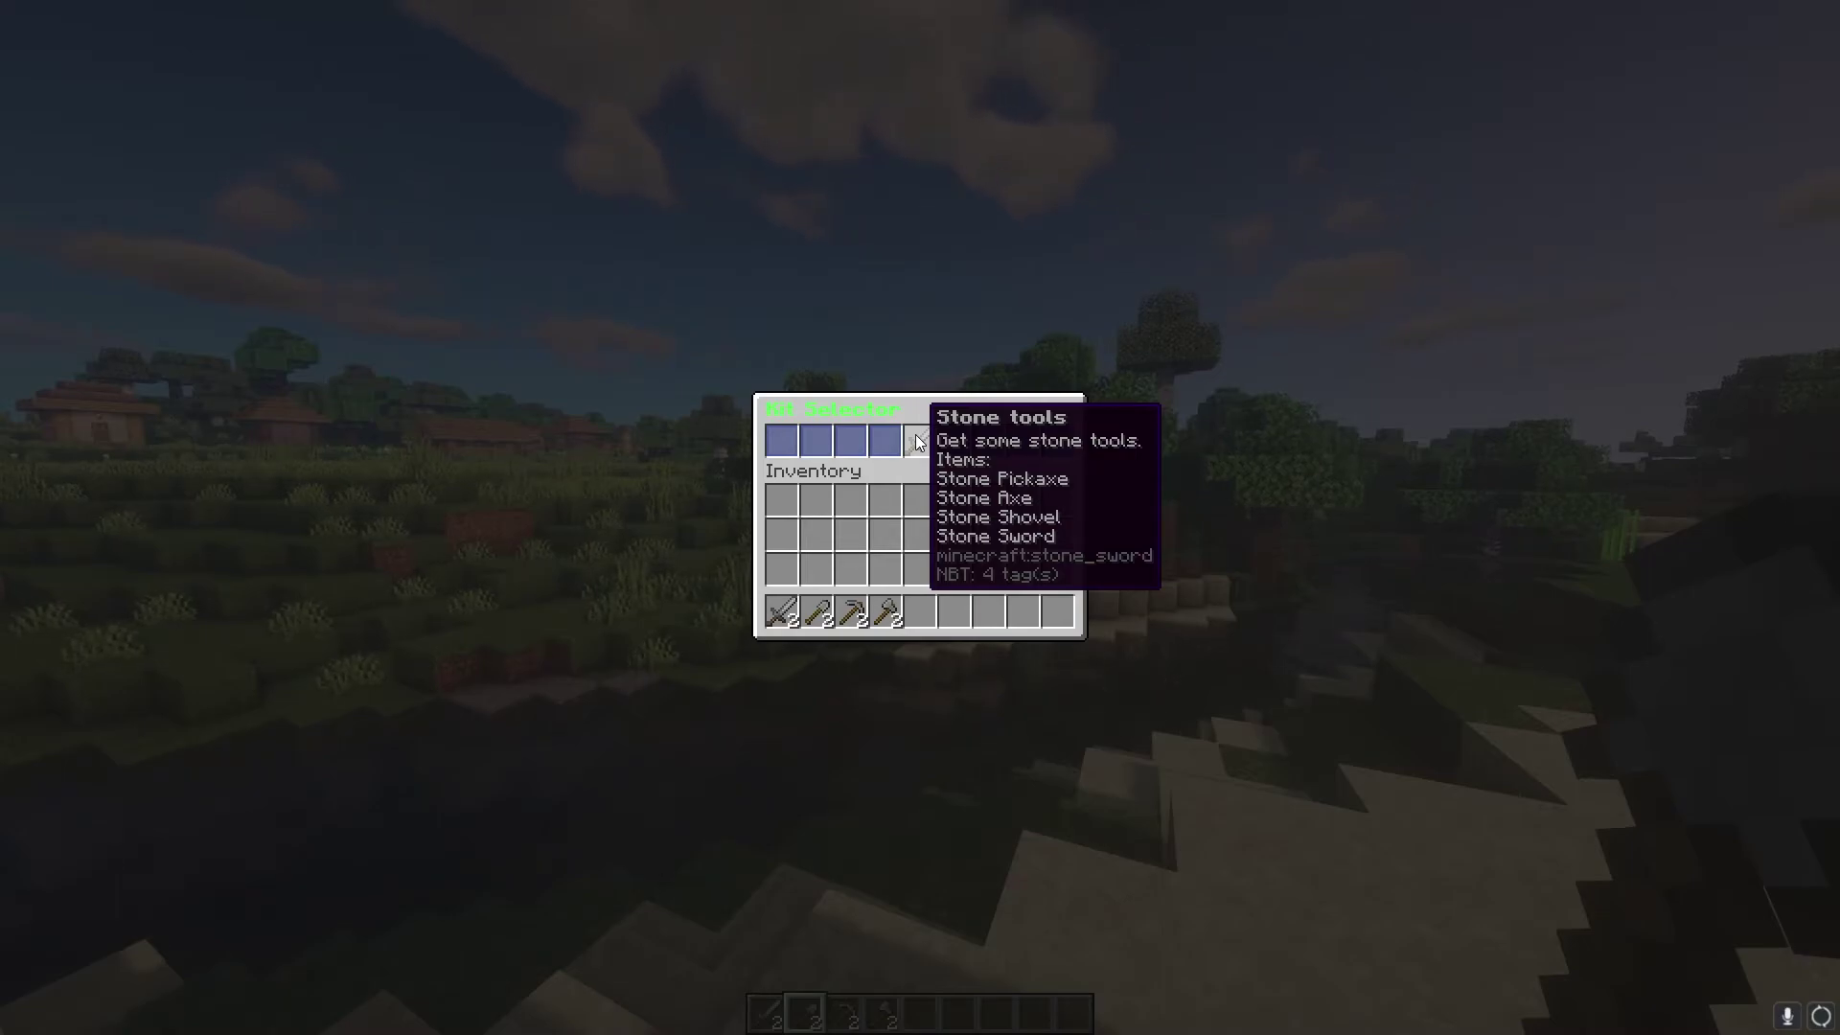
pyautogui.hotkey('alt', 'Tab')
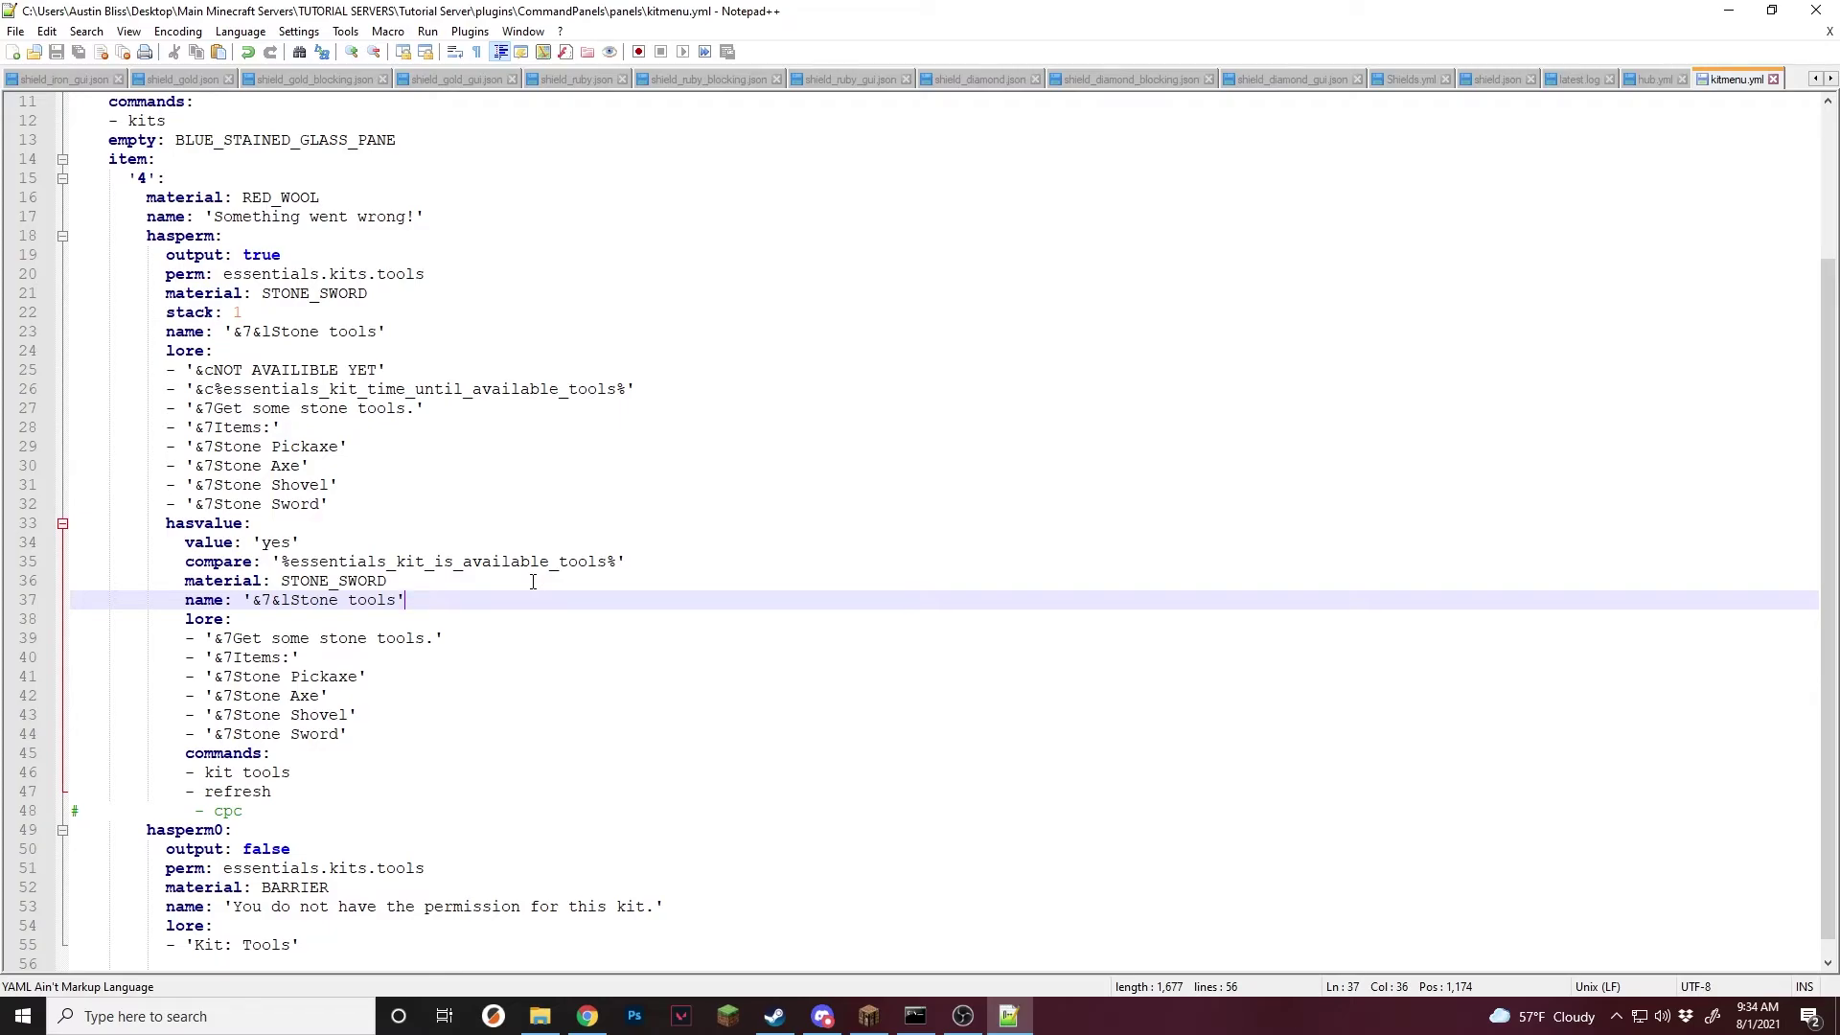
# Add a '- right= open= kittools' line under commands: and save kitmenu.yml.
pyautogui.click(335, 753)
pyautogui.click(318, 793)
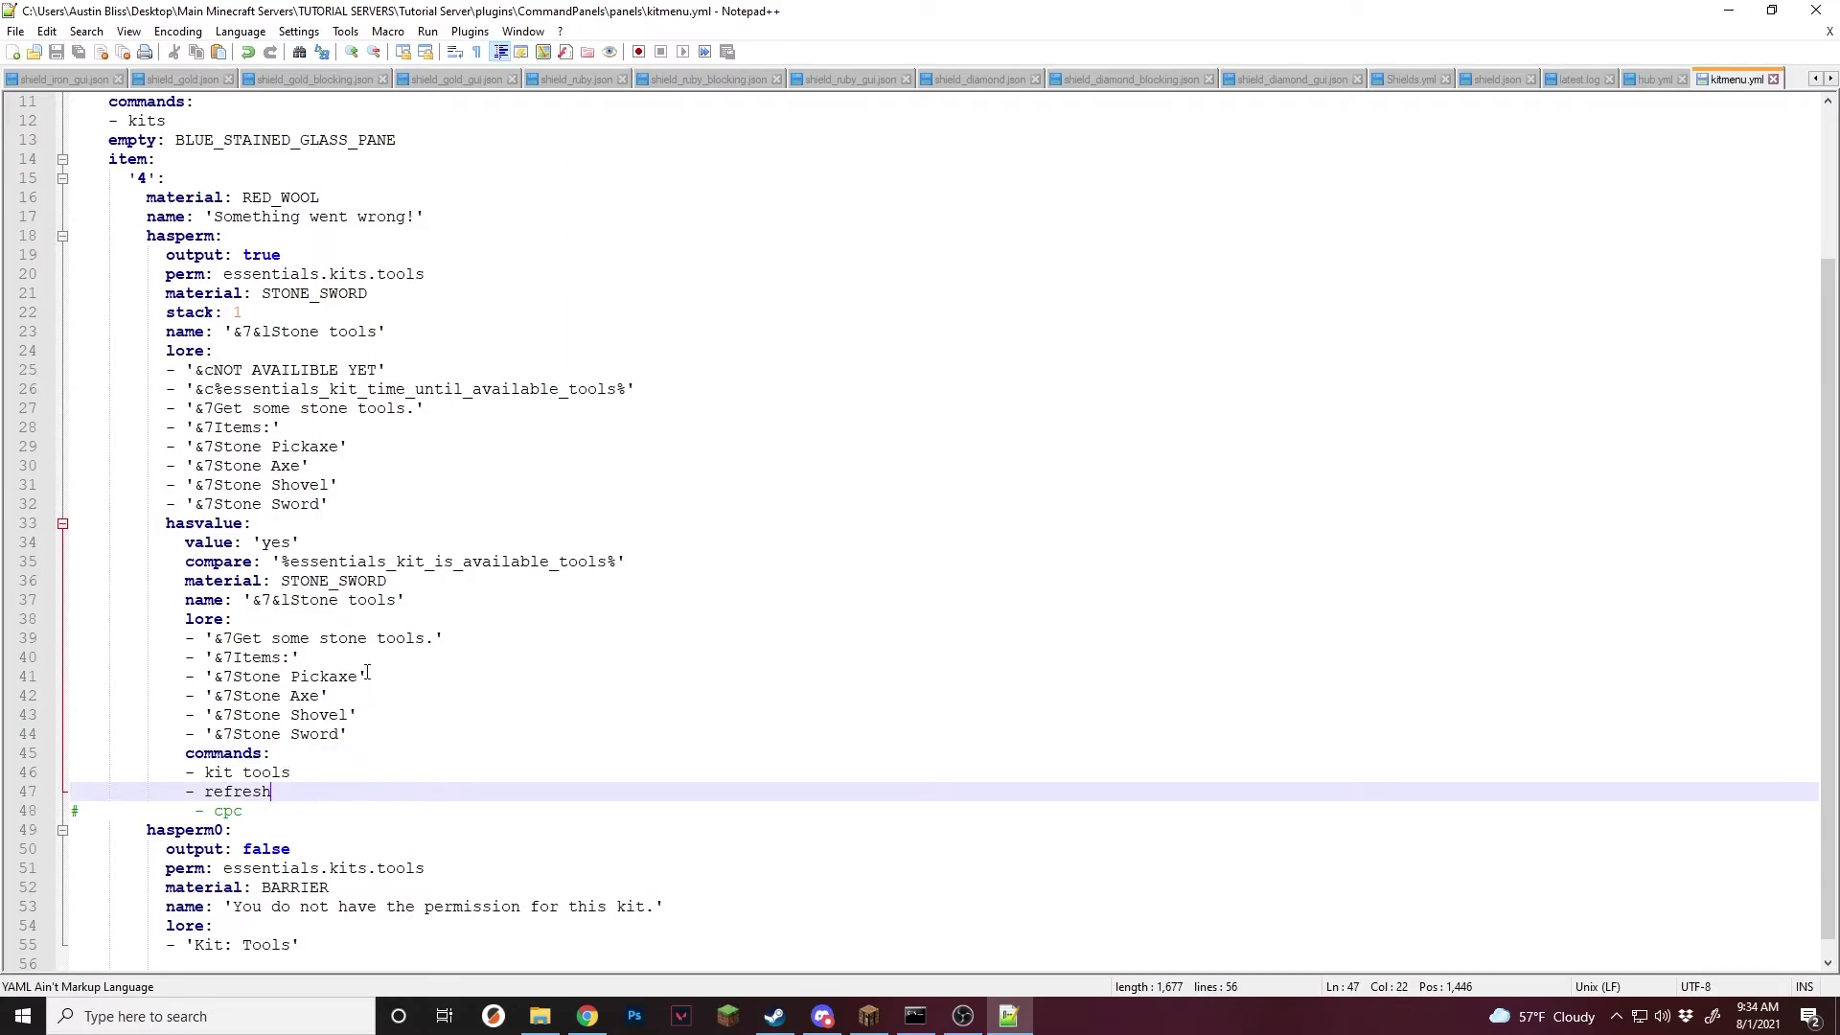
pyautogui.scroll(-1, 376, 422)
pyautogui.click(287, 733)
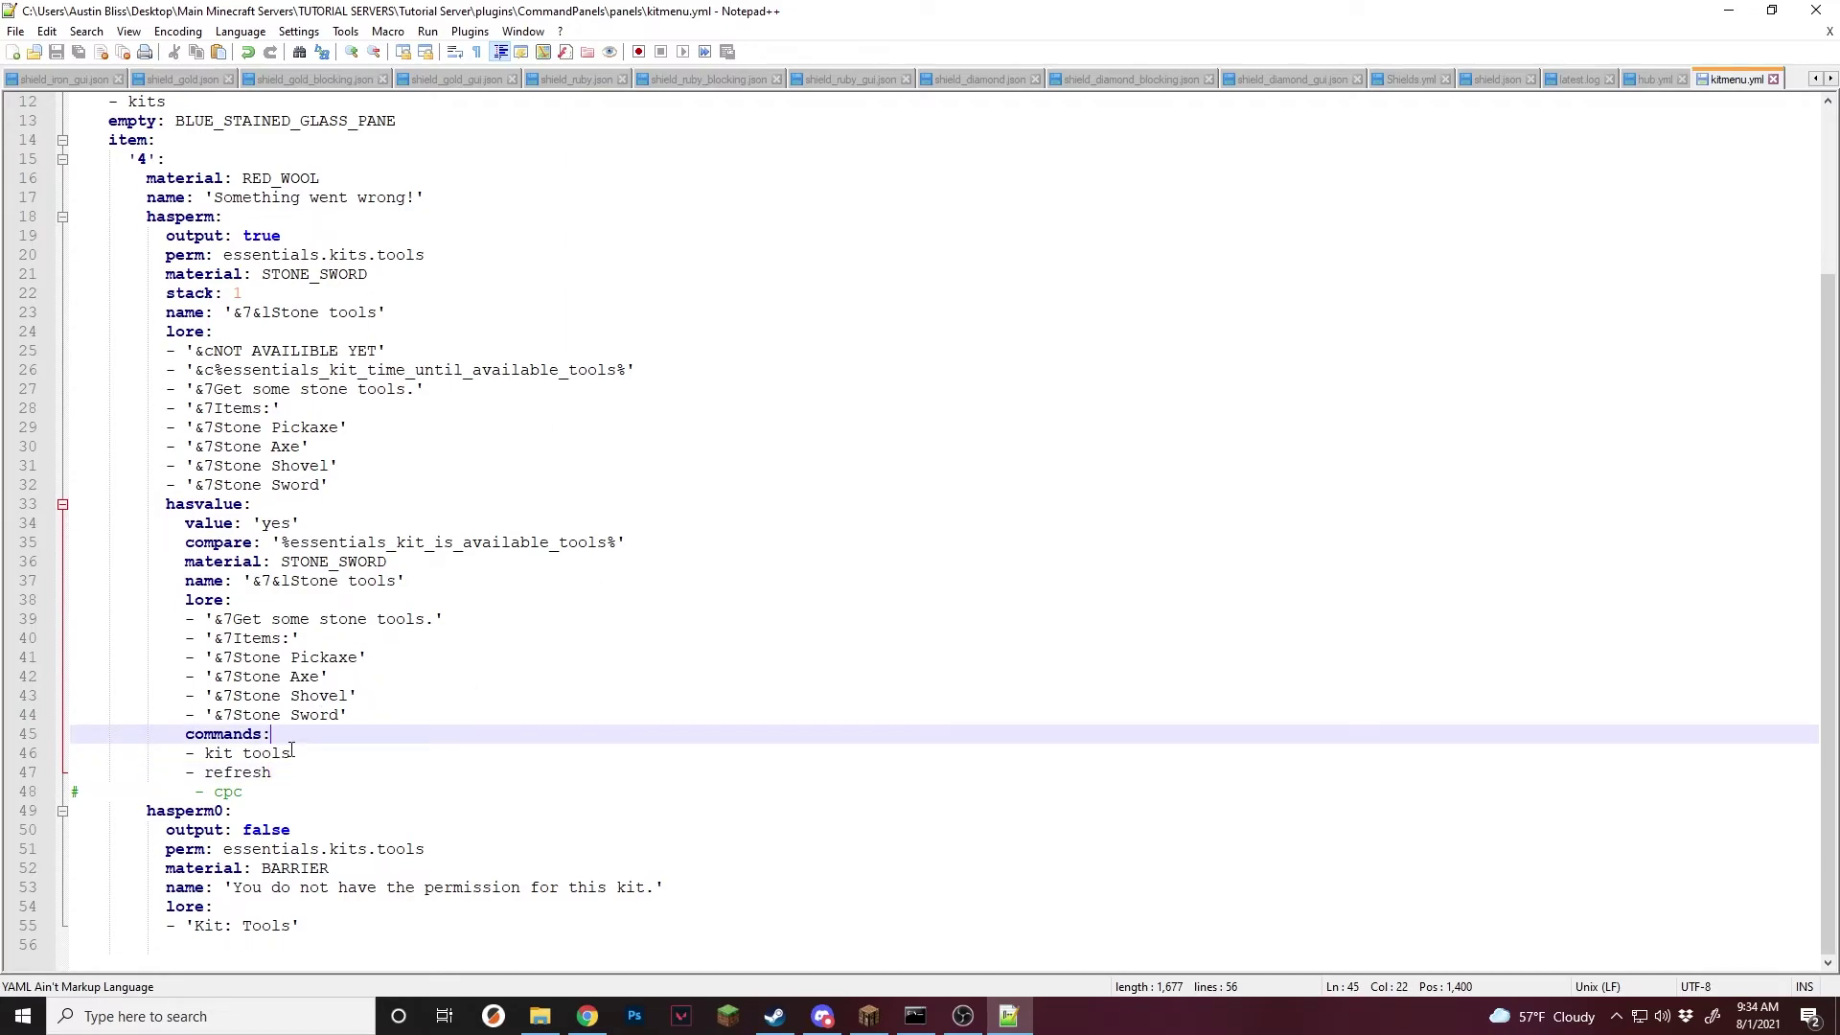
pyautogui.press('Return')
pyautogui.write('- rig')
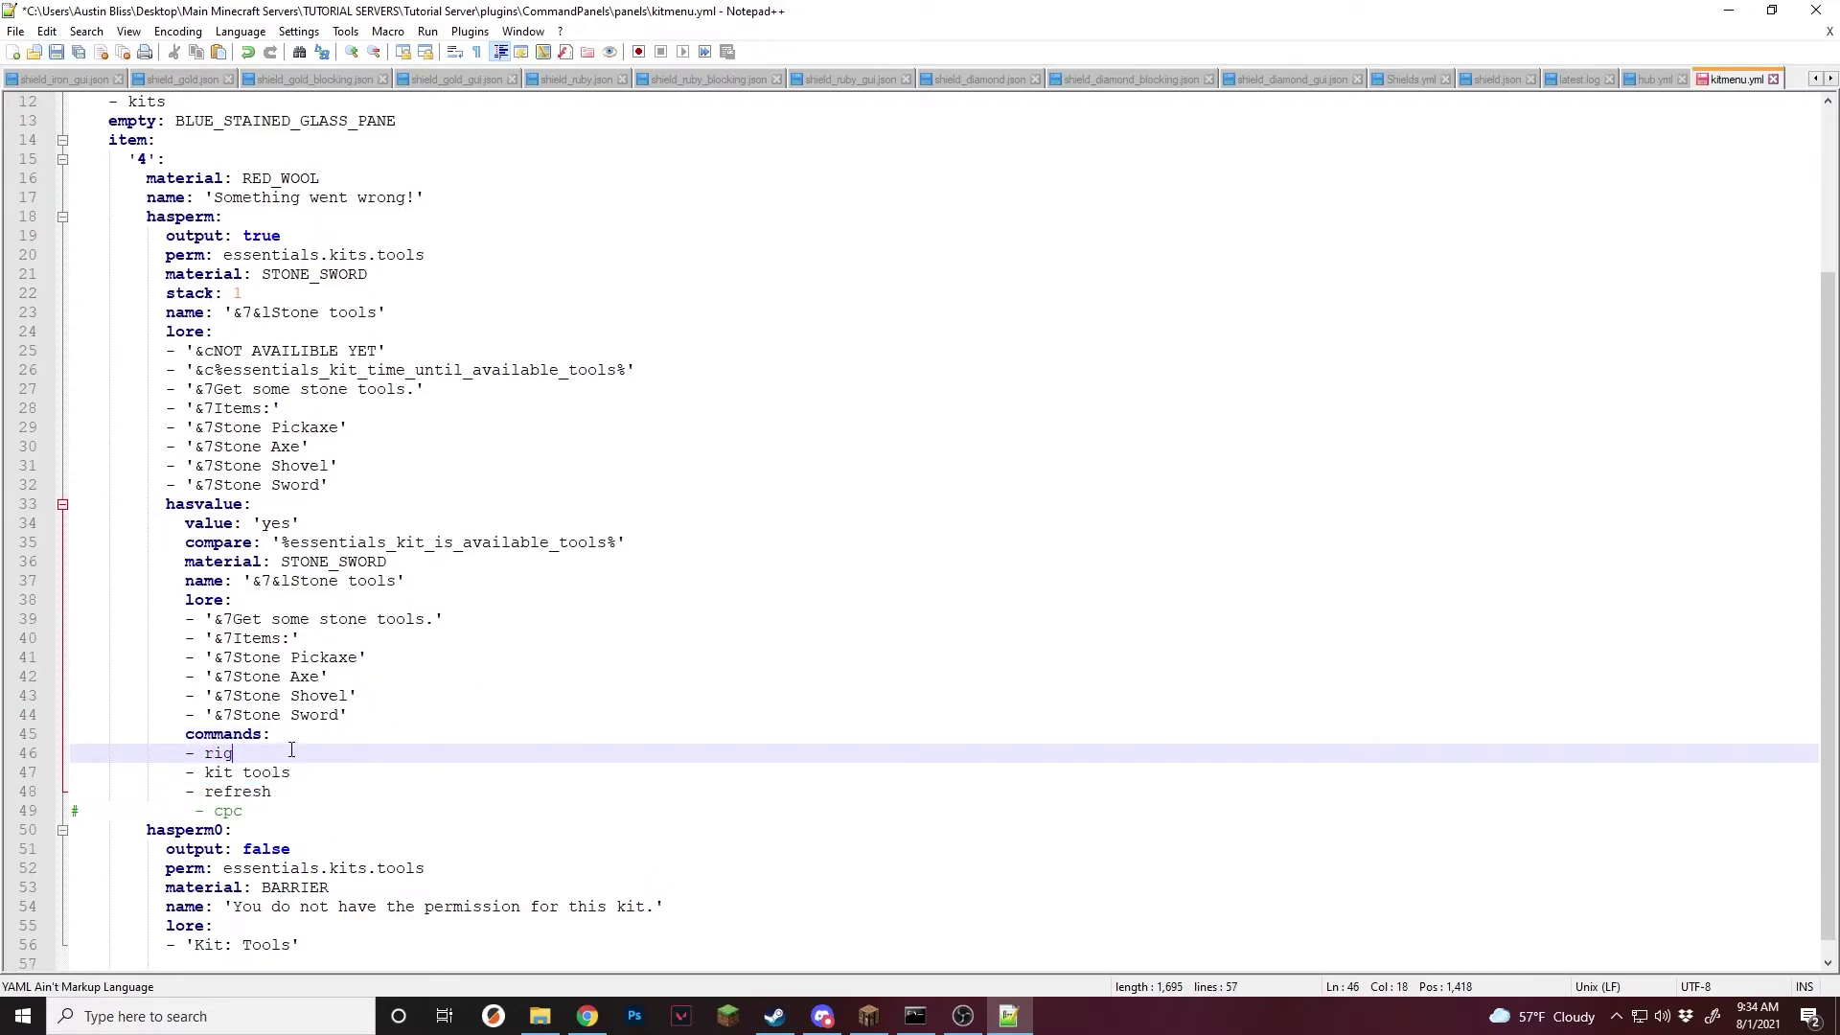
pyautogui.write('ht= open= kittool')
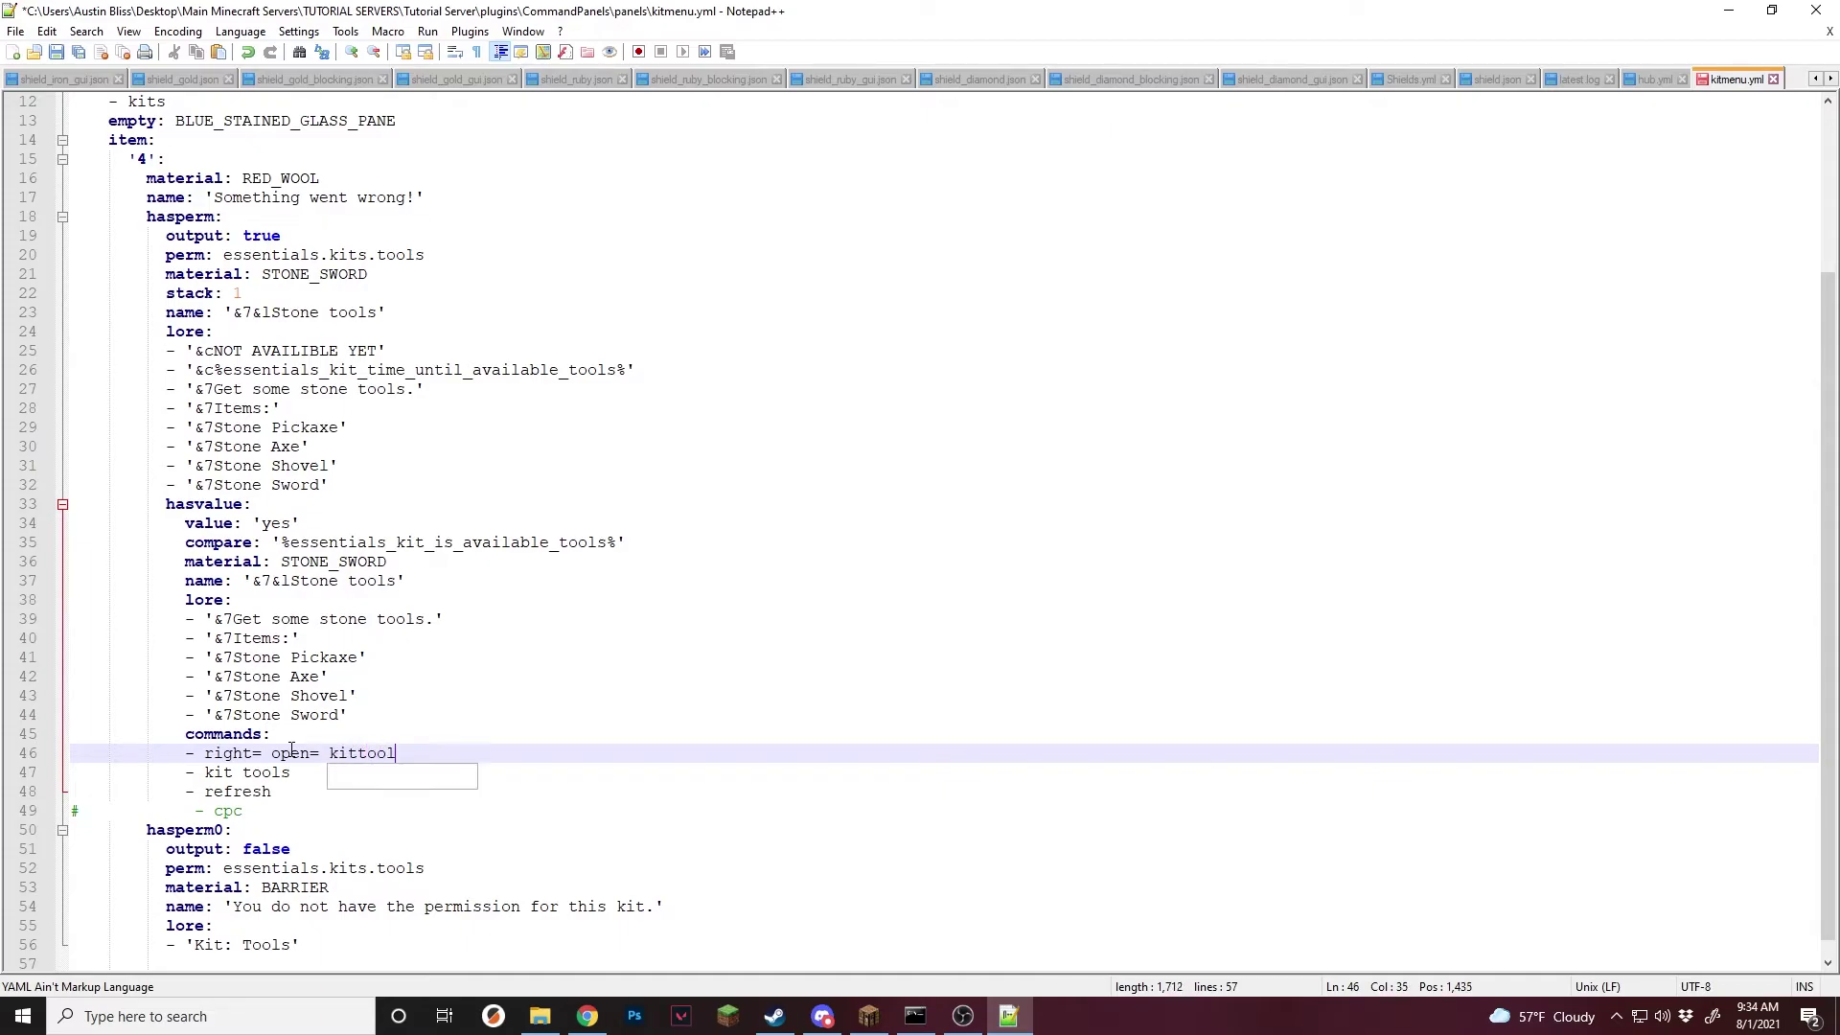
pyautogui.write('s')
pyautogui.hotkey('ctrl', 's')
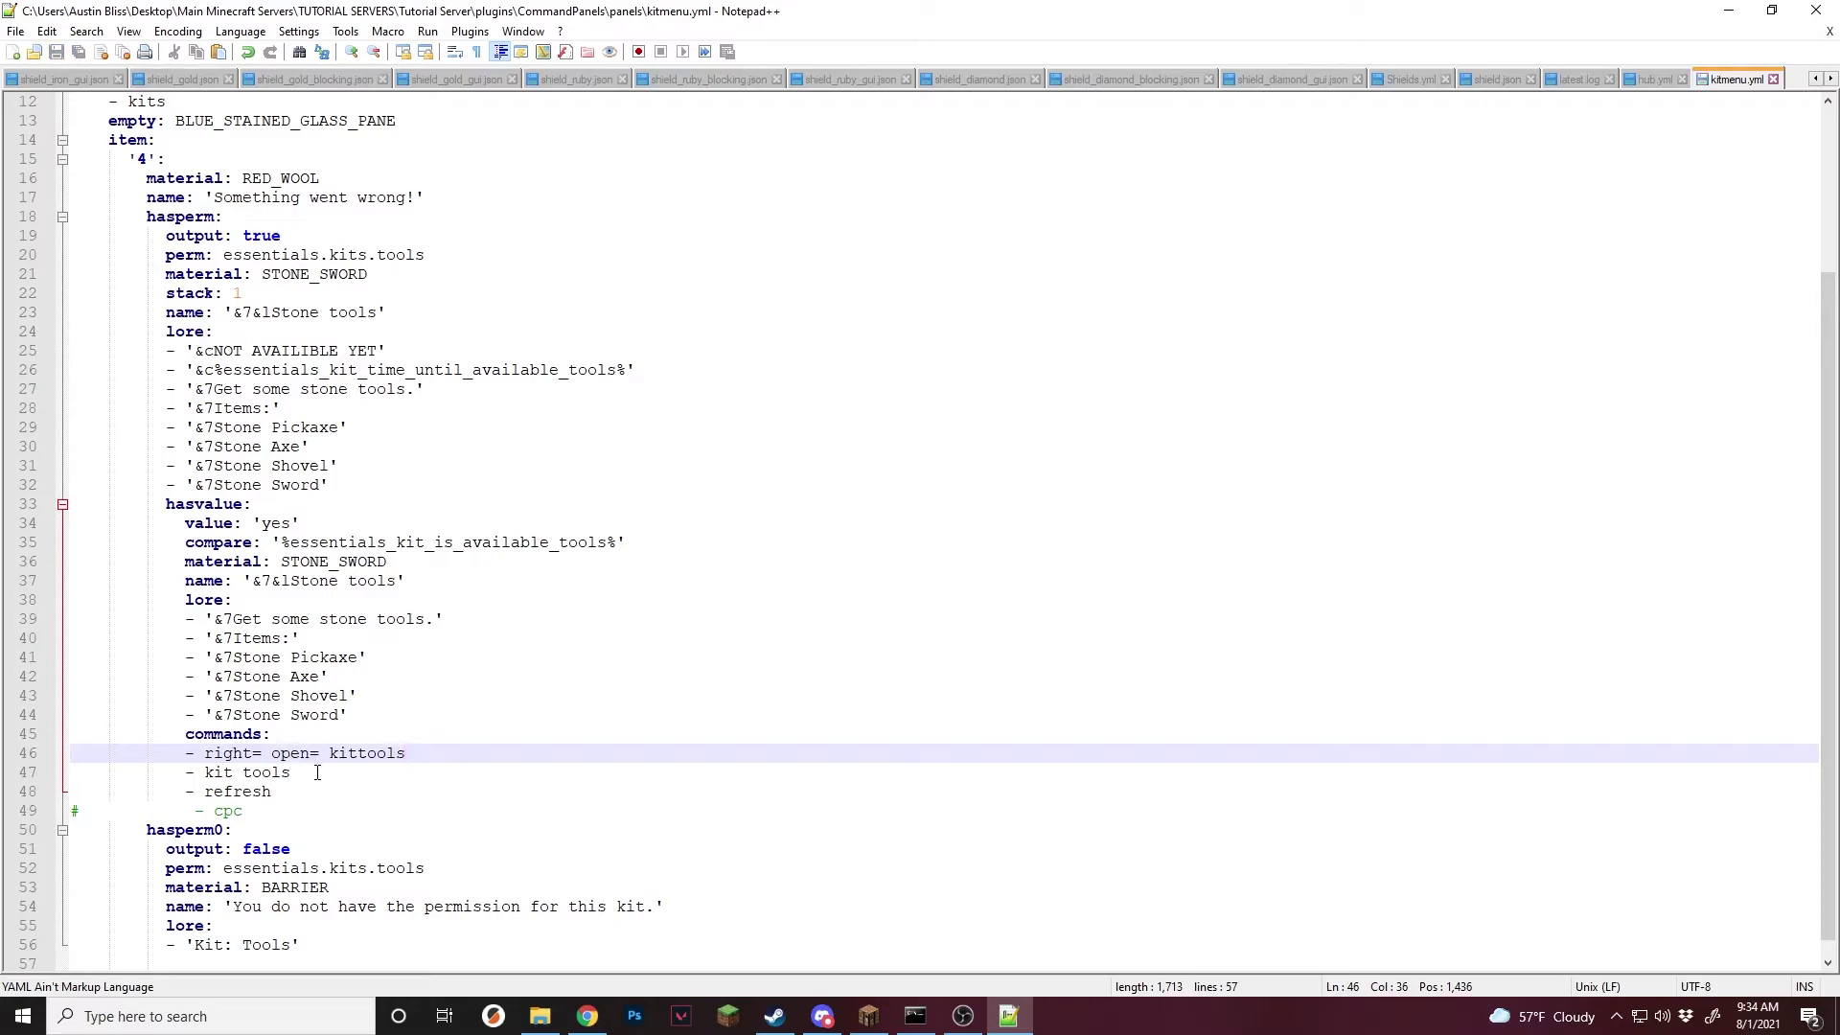
# Prefix 'left=' to the kit tools and refresh commands, then save.
pyautogui.click(203, 777)
pyautogui.write('left=')
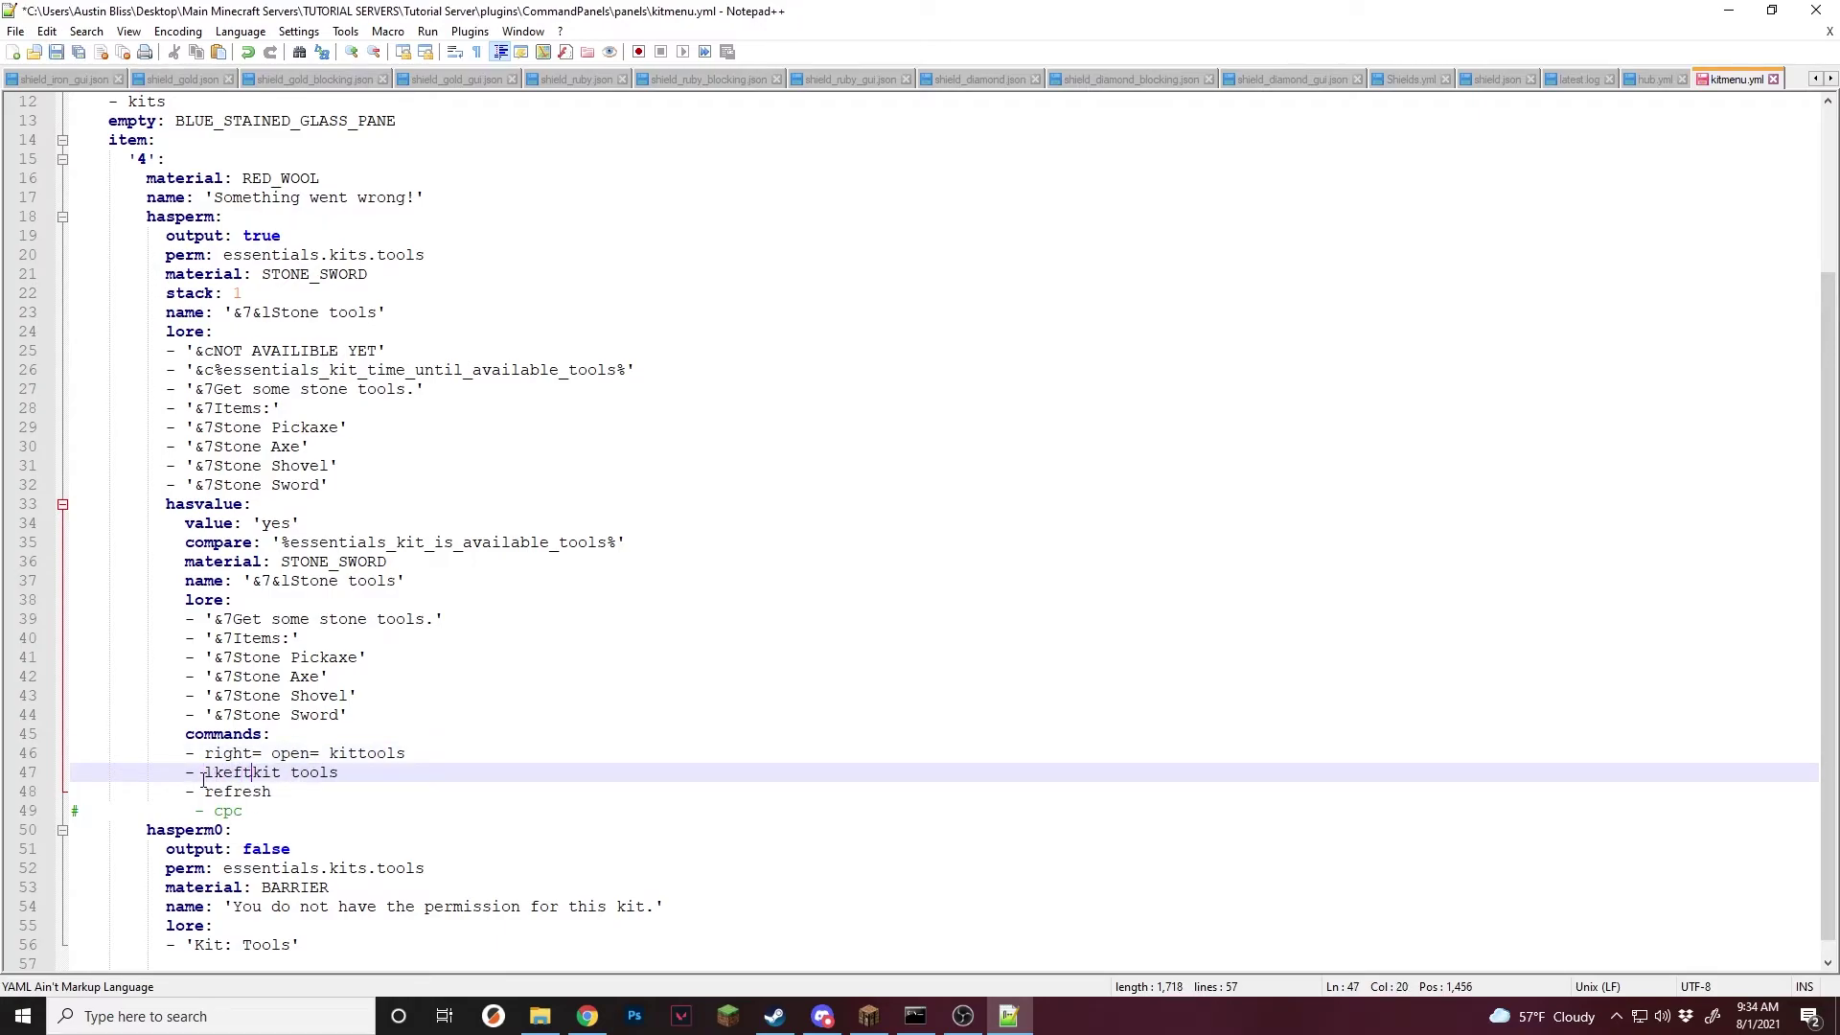
pyautogui.press('Down')
pyautogui.press('Left')
pyautogui.press('Left')
pyautogui.press('Left')
pyautogui.press('Left')
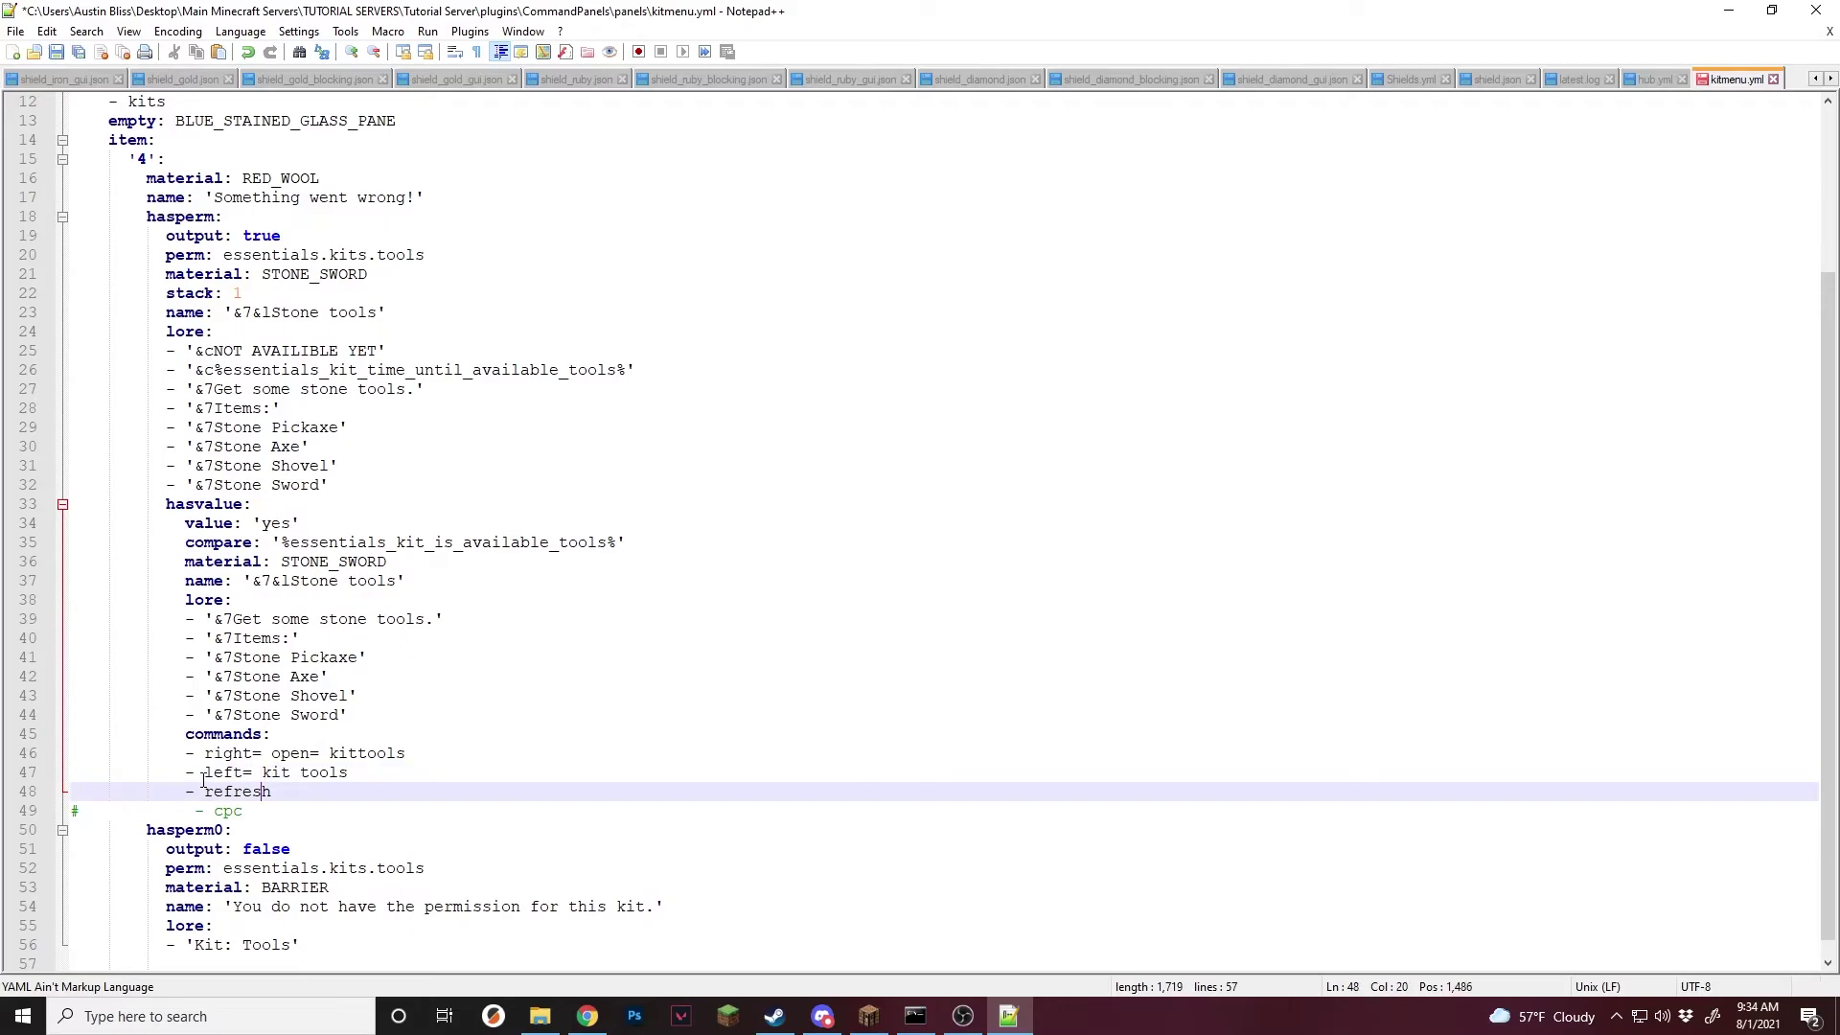
pyautogui.write('left=')
pyautogui.click(522, 772)
pyautogui.hotkey('ctrl', 's')
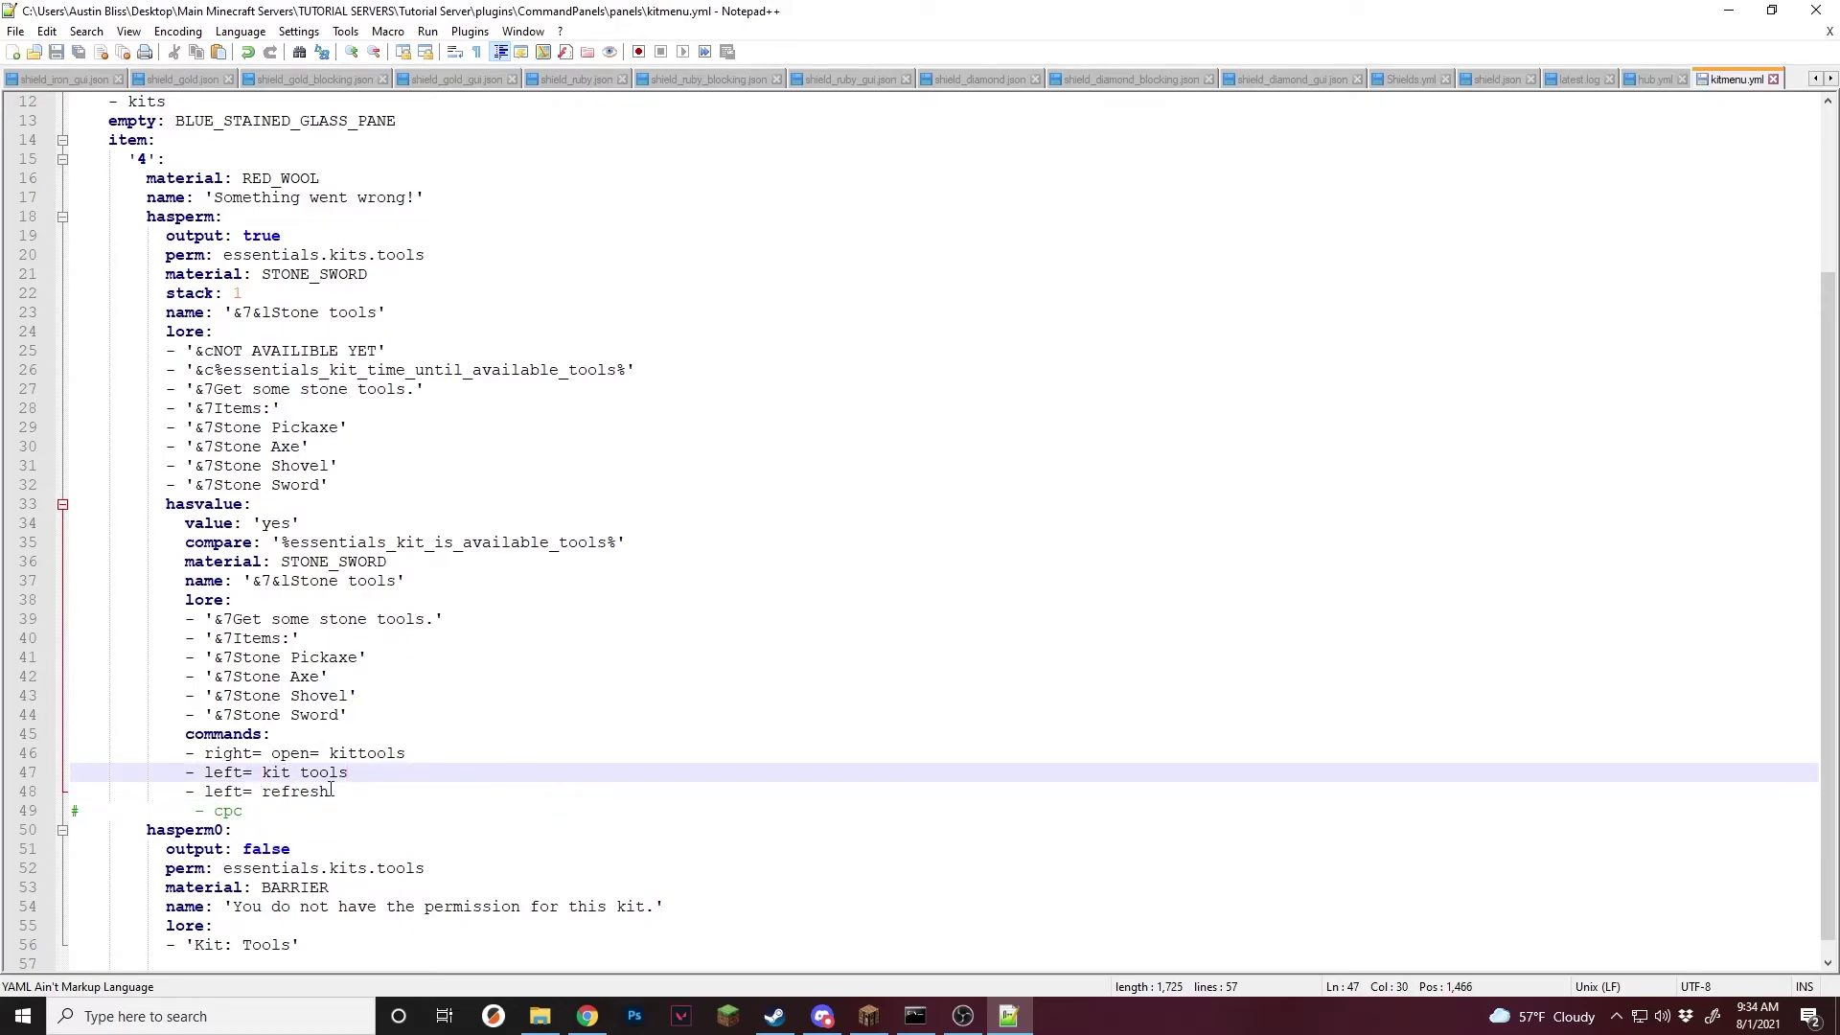
# Review the refresh and 'open= kittools' command lines.
pyautogui.moveTo(367, 770); pyautogui.dragTo(271, 791)
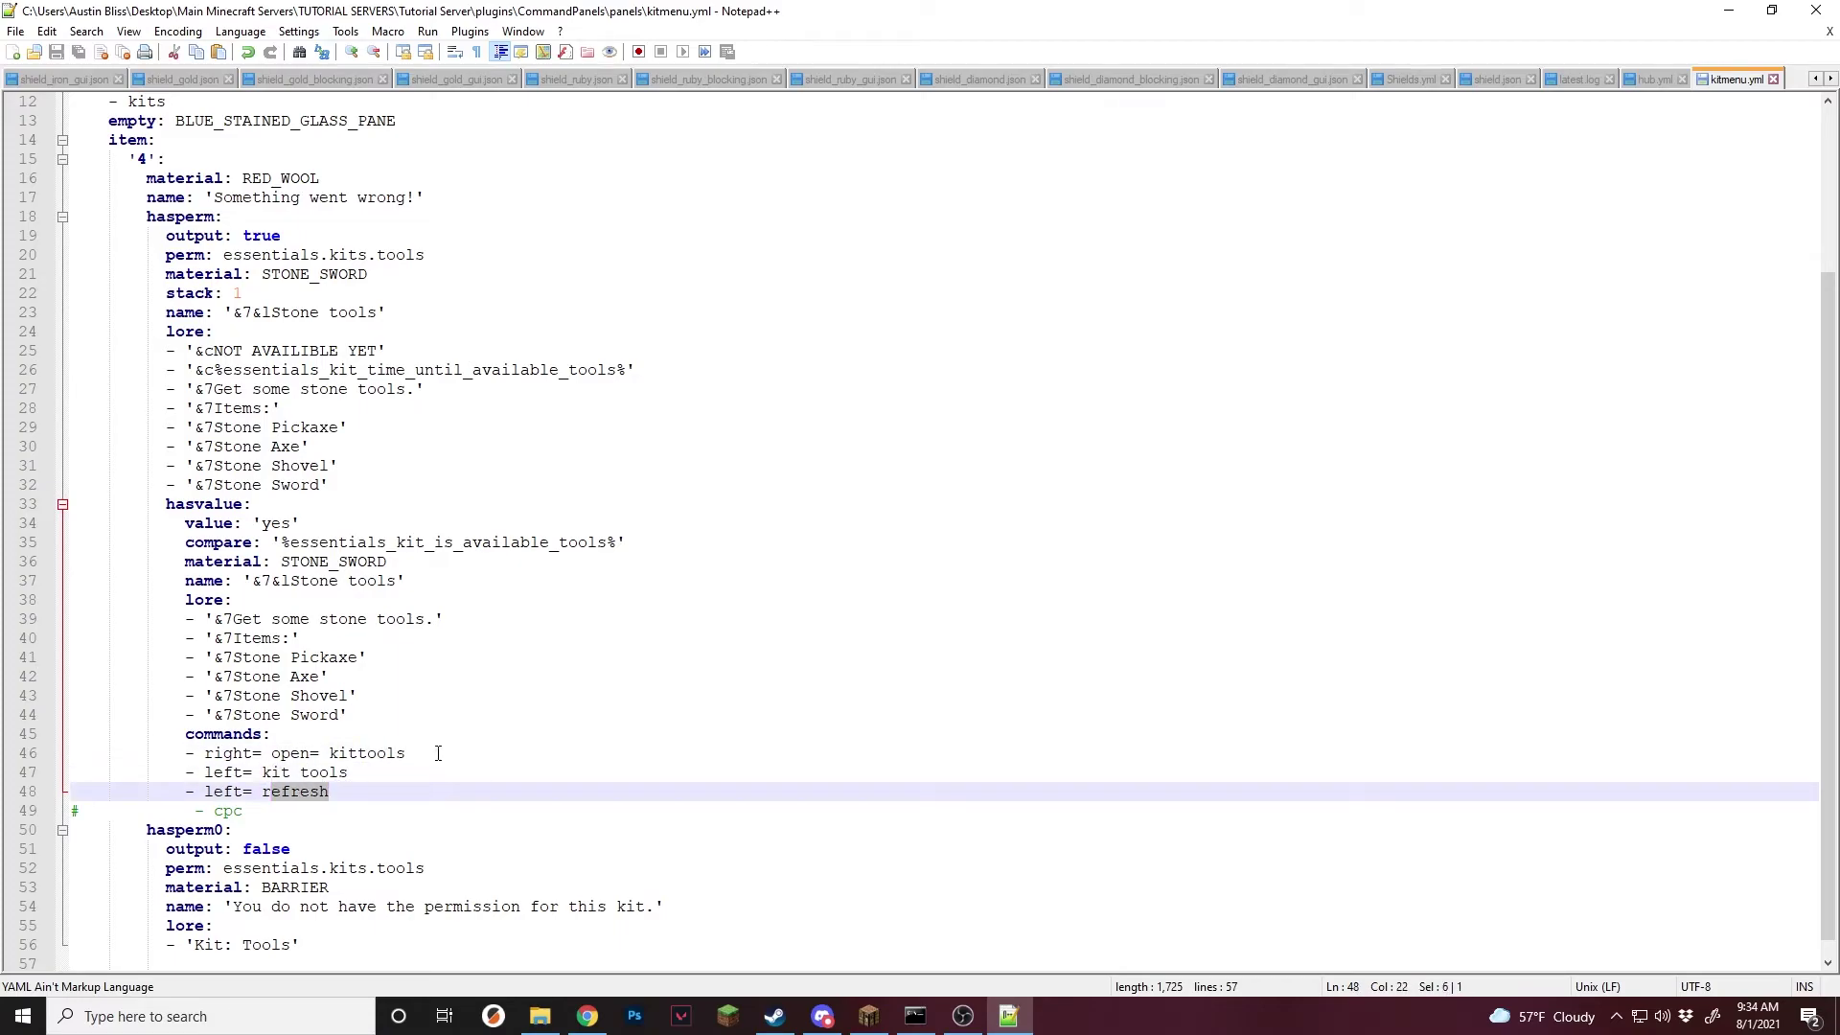
pyautogui.moveTo(438, 753); pyautogui.dragTo(272, 753)
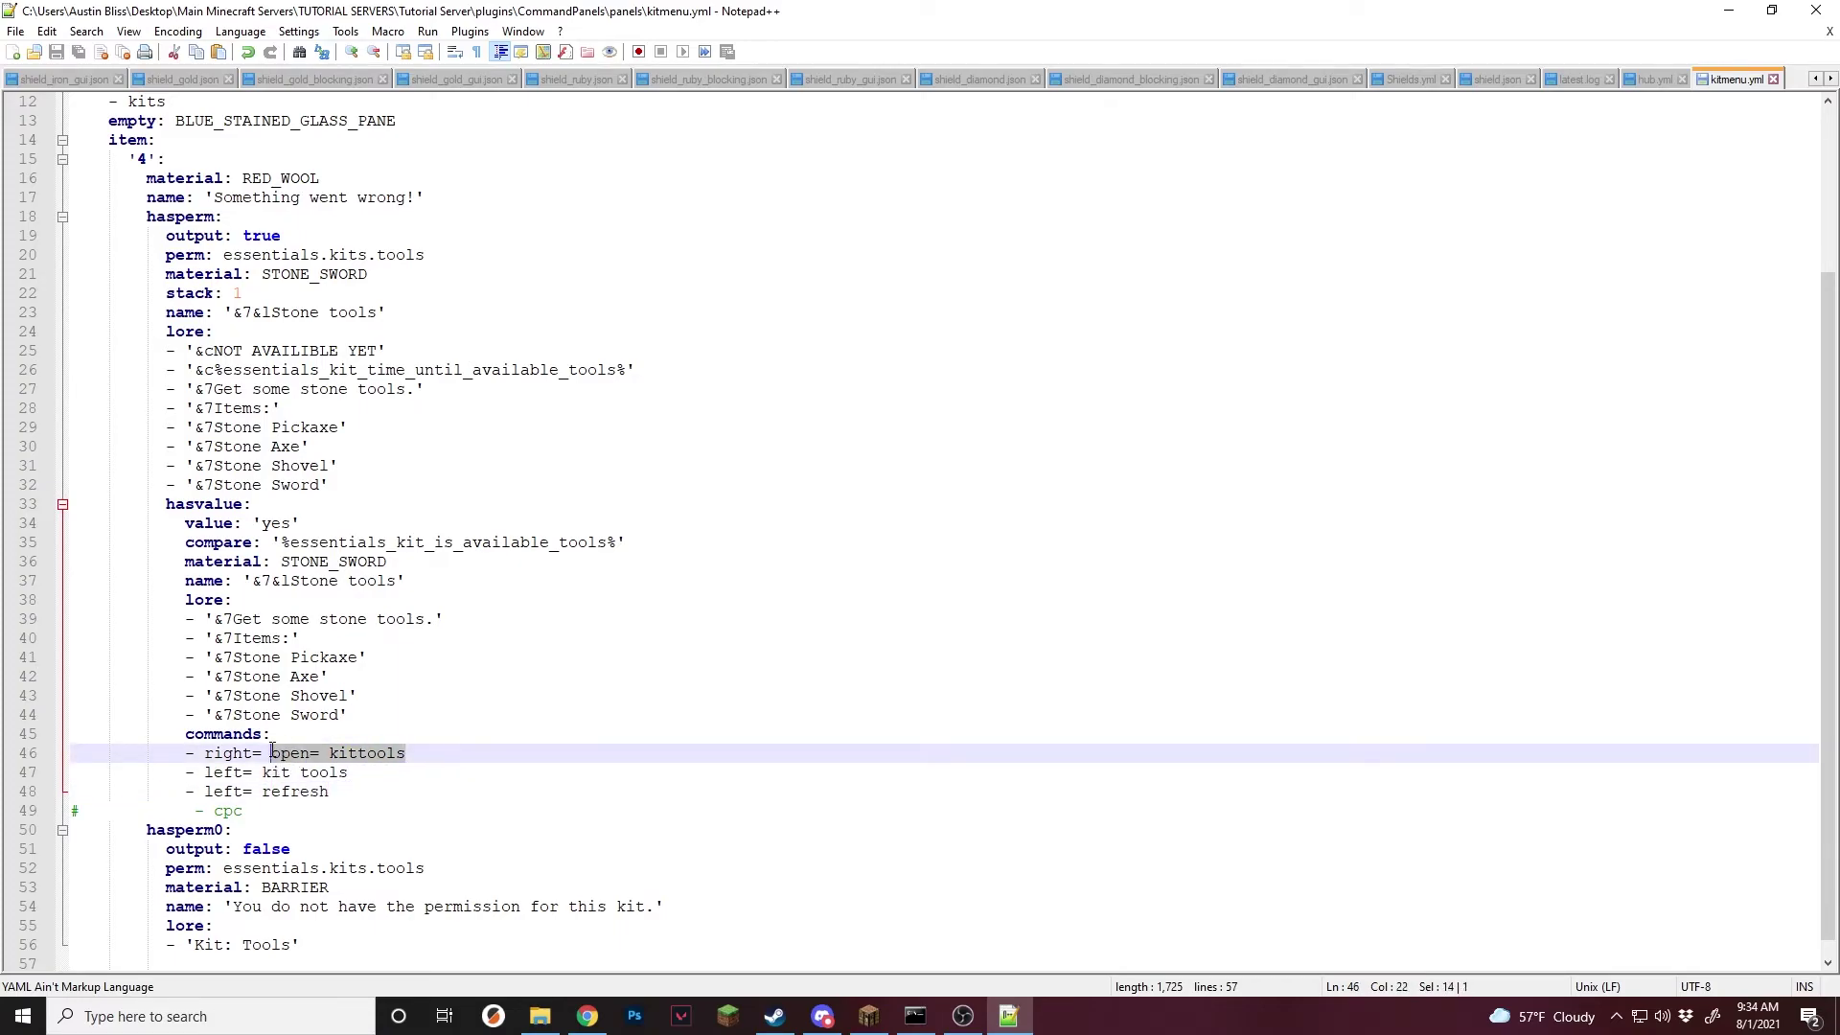
pyautogui.click(281, 820)
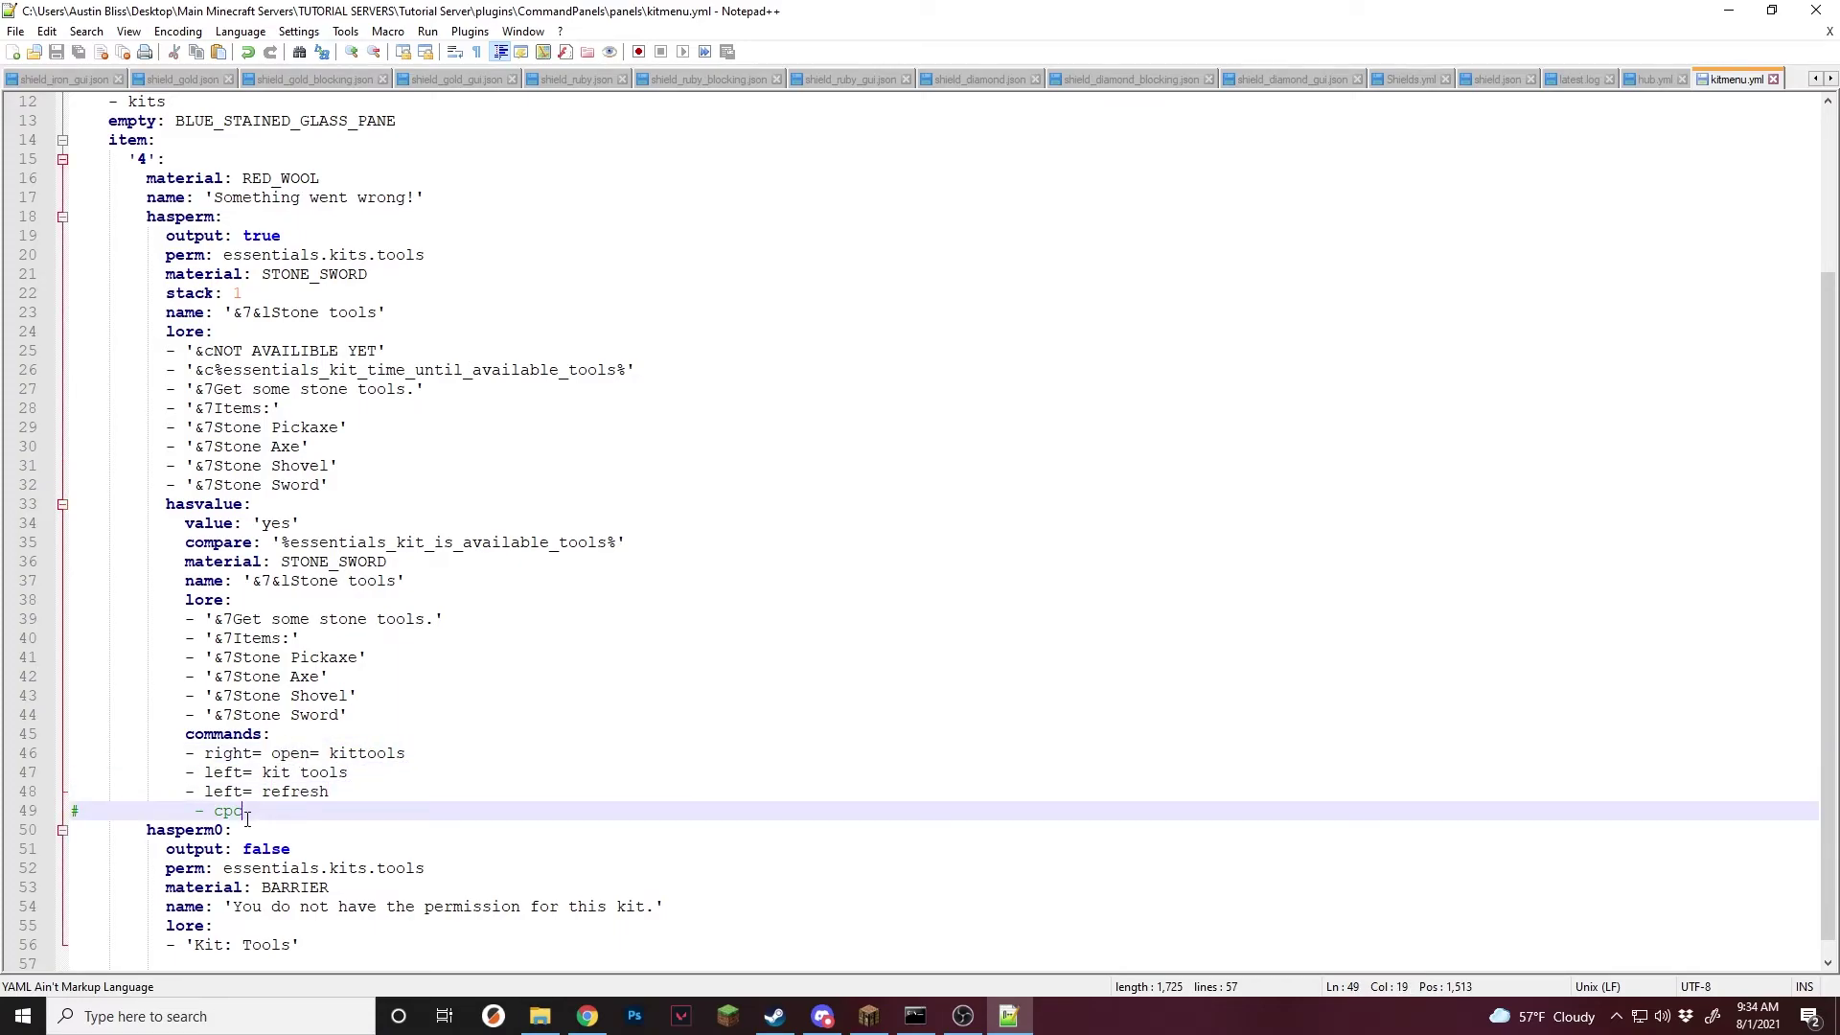
pyautogui.click(311, 791)
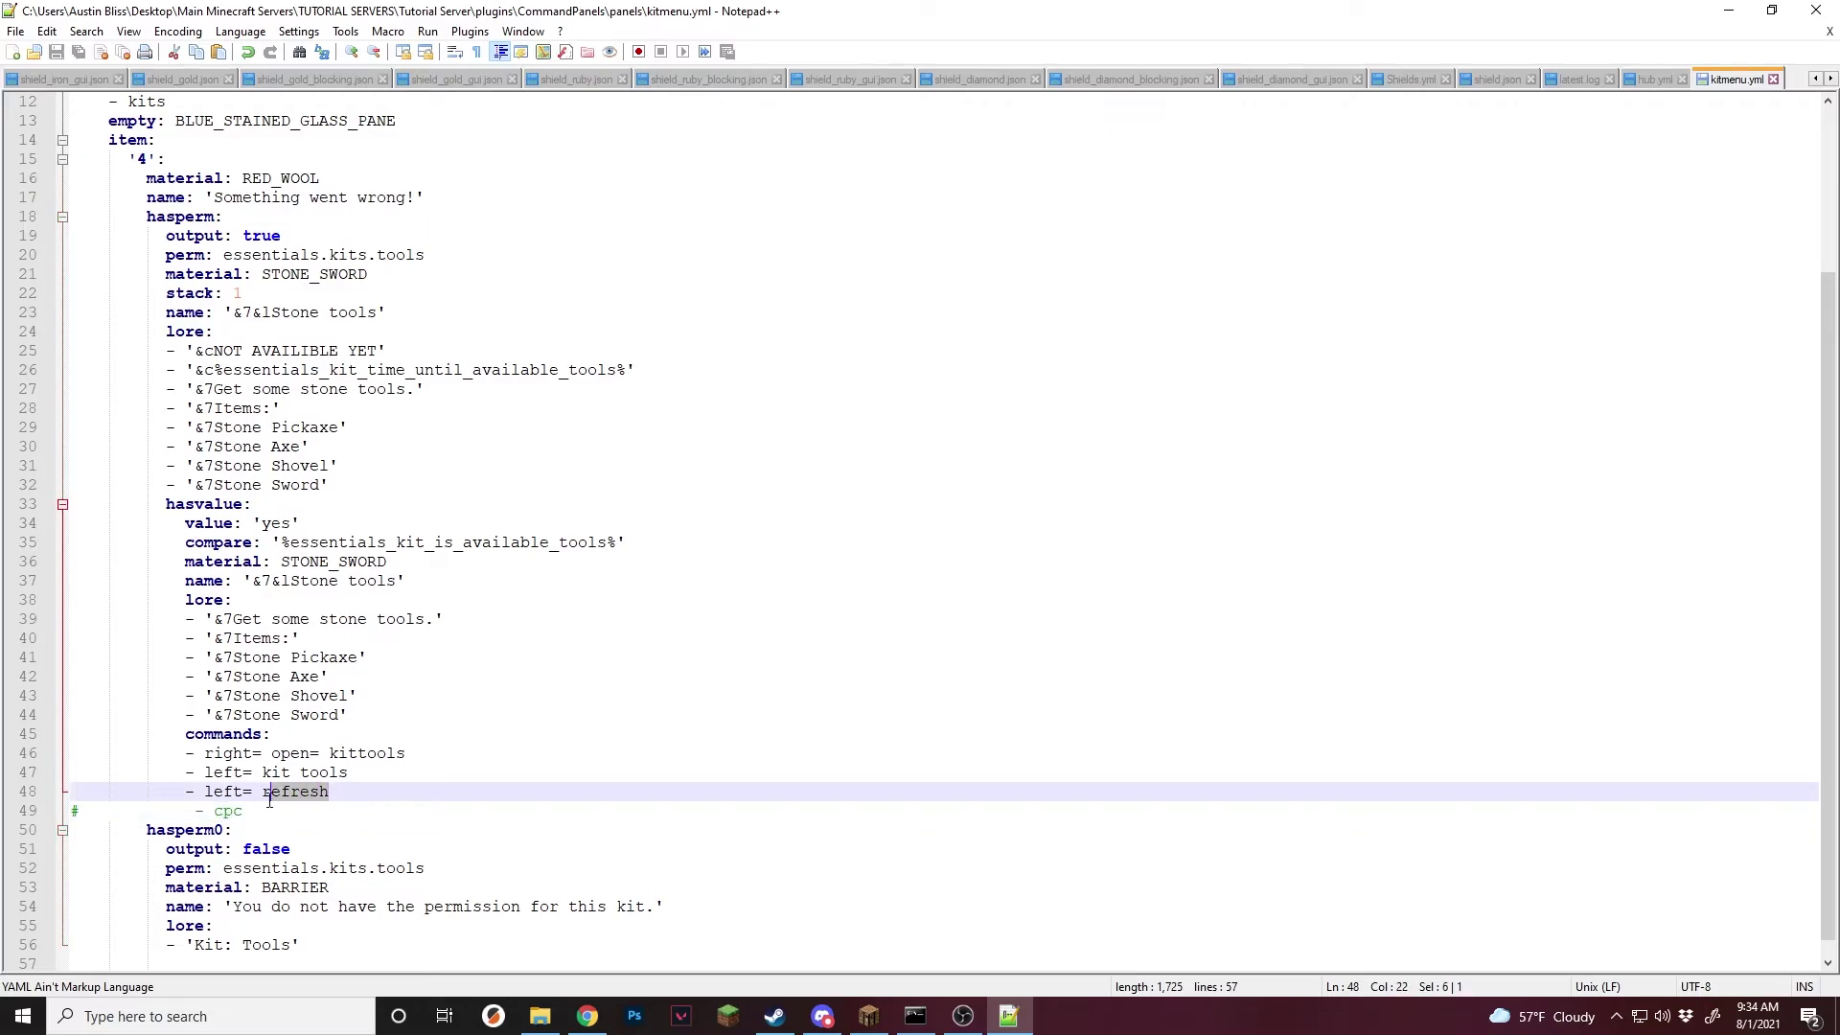
pyautogui.click(429, 759)
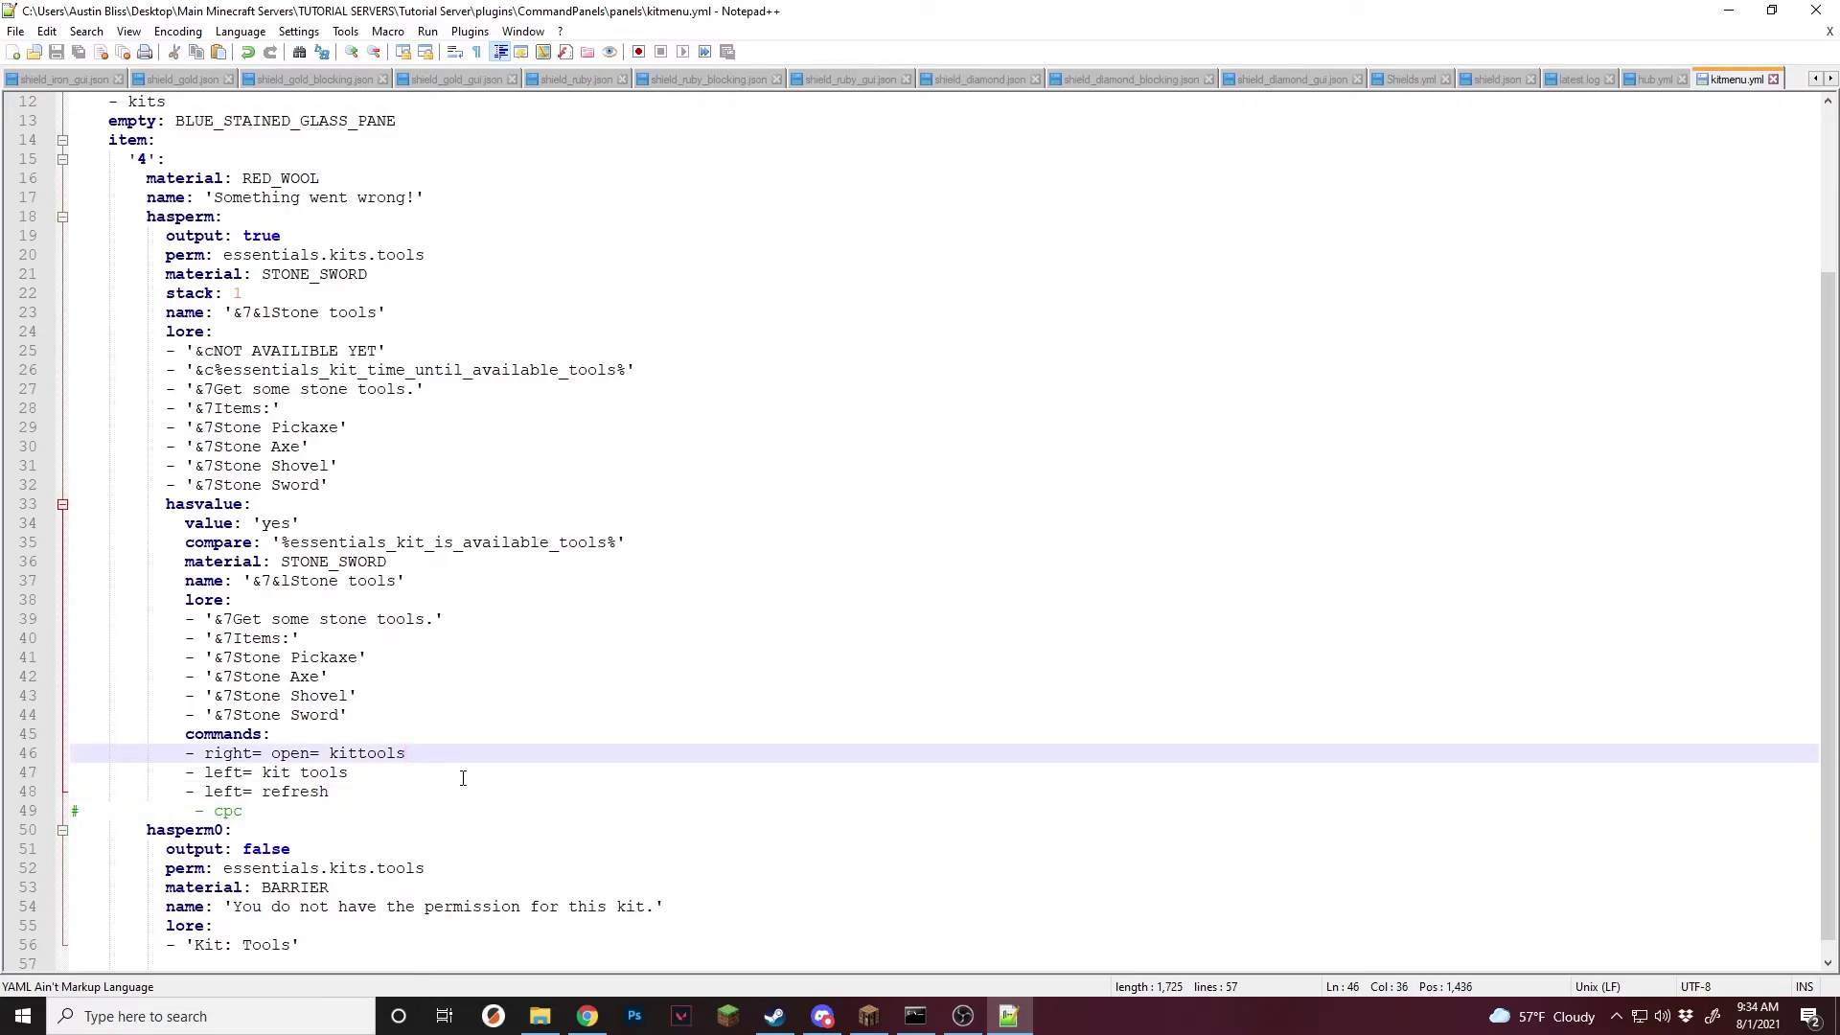
# Duplicate kitmenu.yml as kittools.yml, rename the panel to kittools, and save.
pyautogui.hotkey('alt', 'Tab')
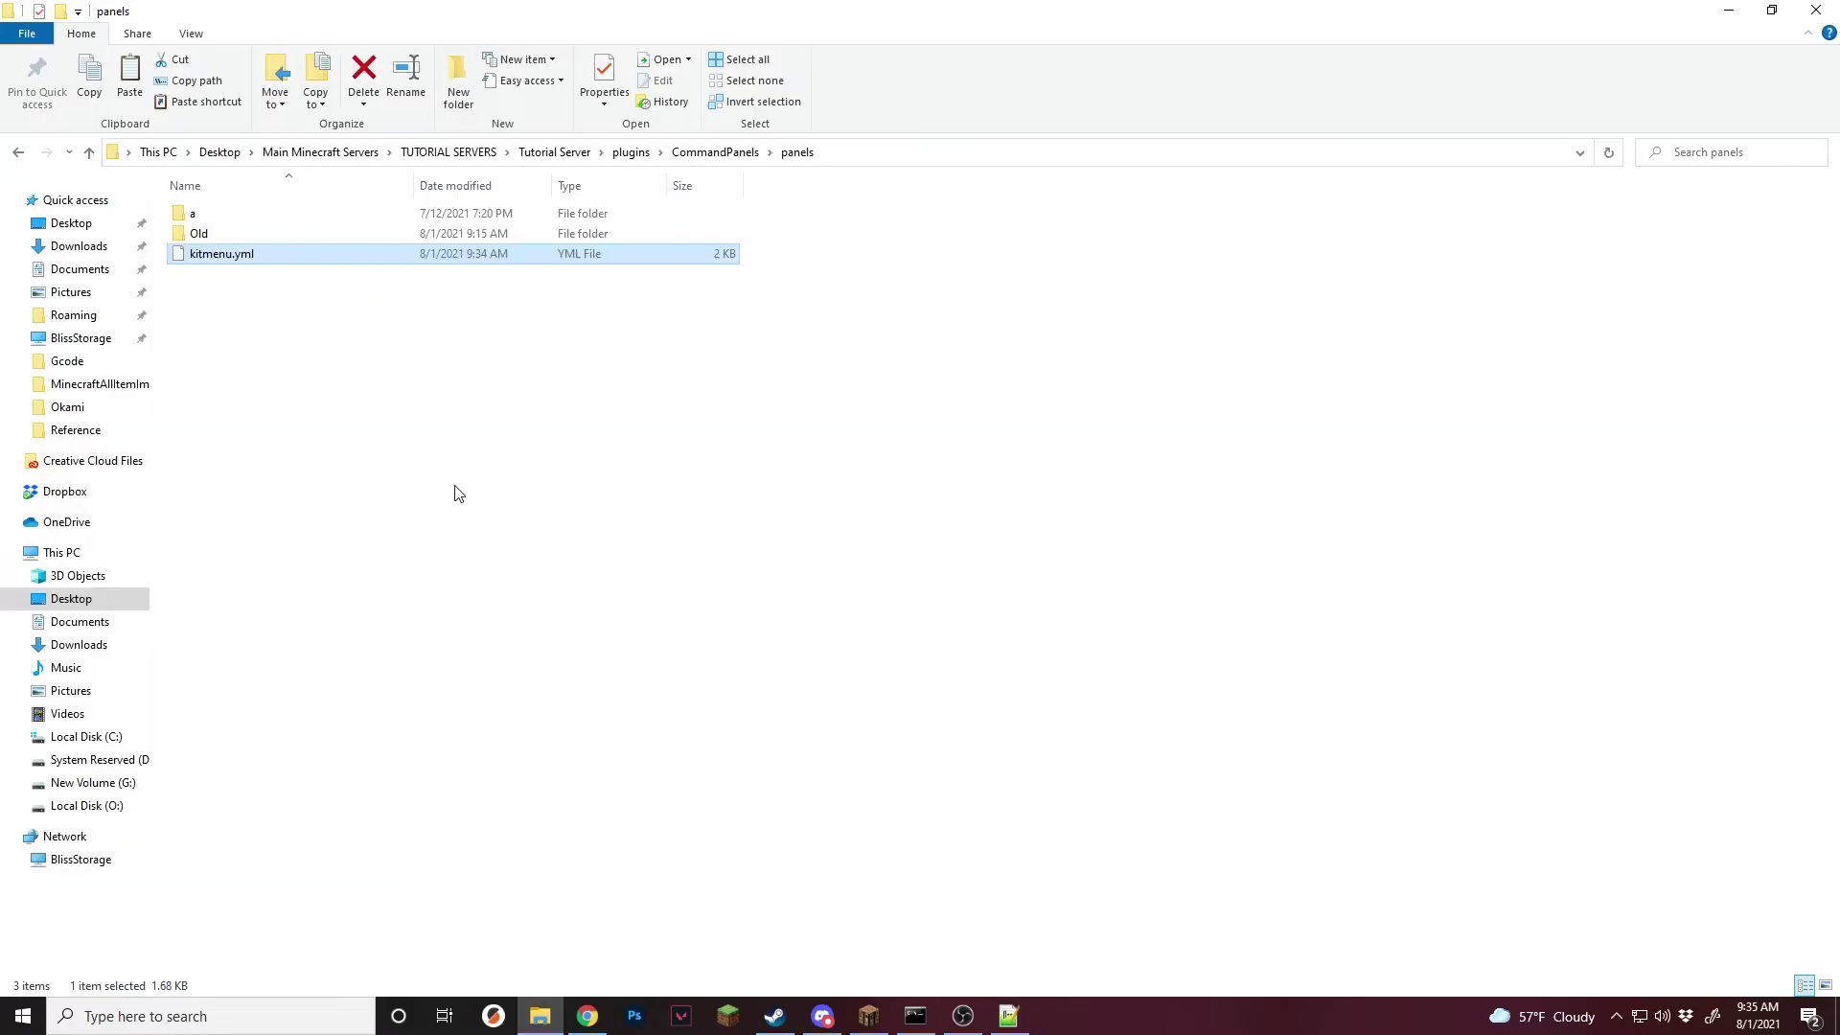
pyautogui.hotkey('ctrl', 'c')
pyautogui.hotkey('ctrl', 'v')
pyautogui.doubleClick(274, 257)
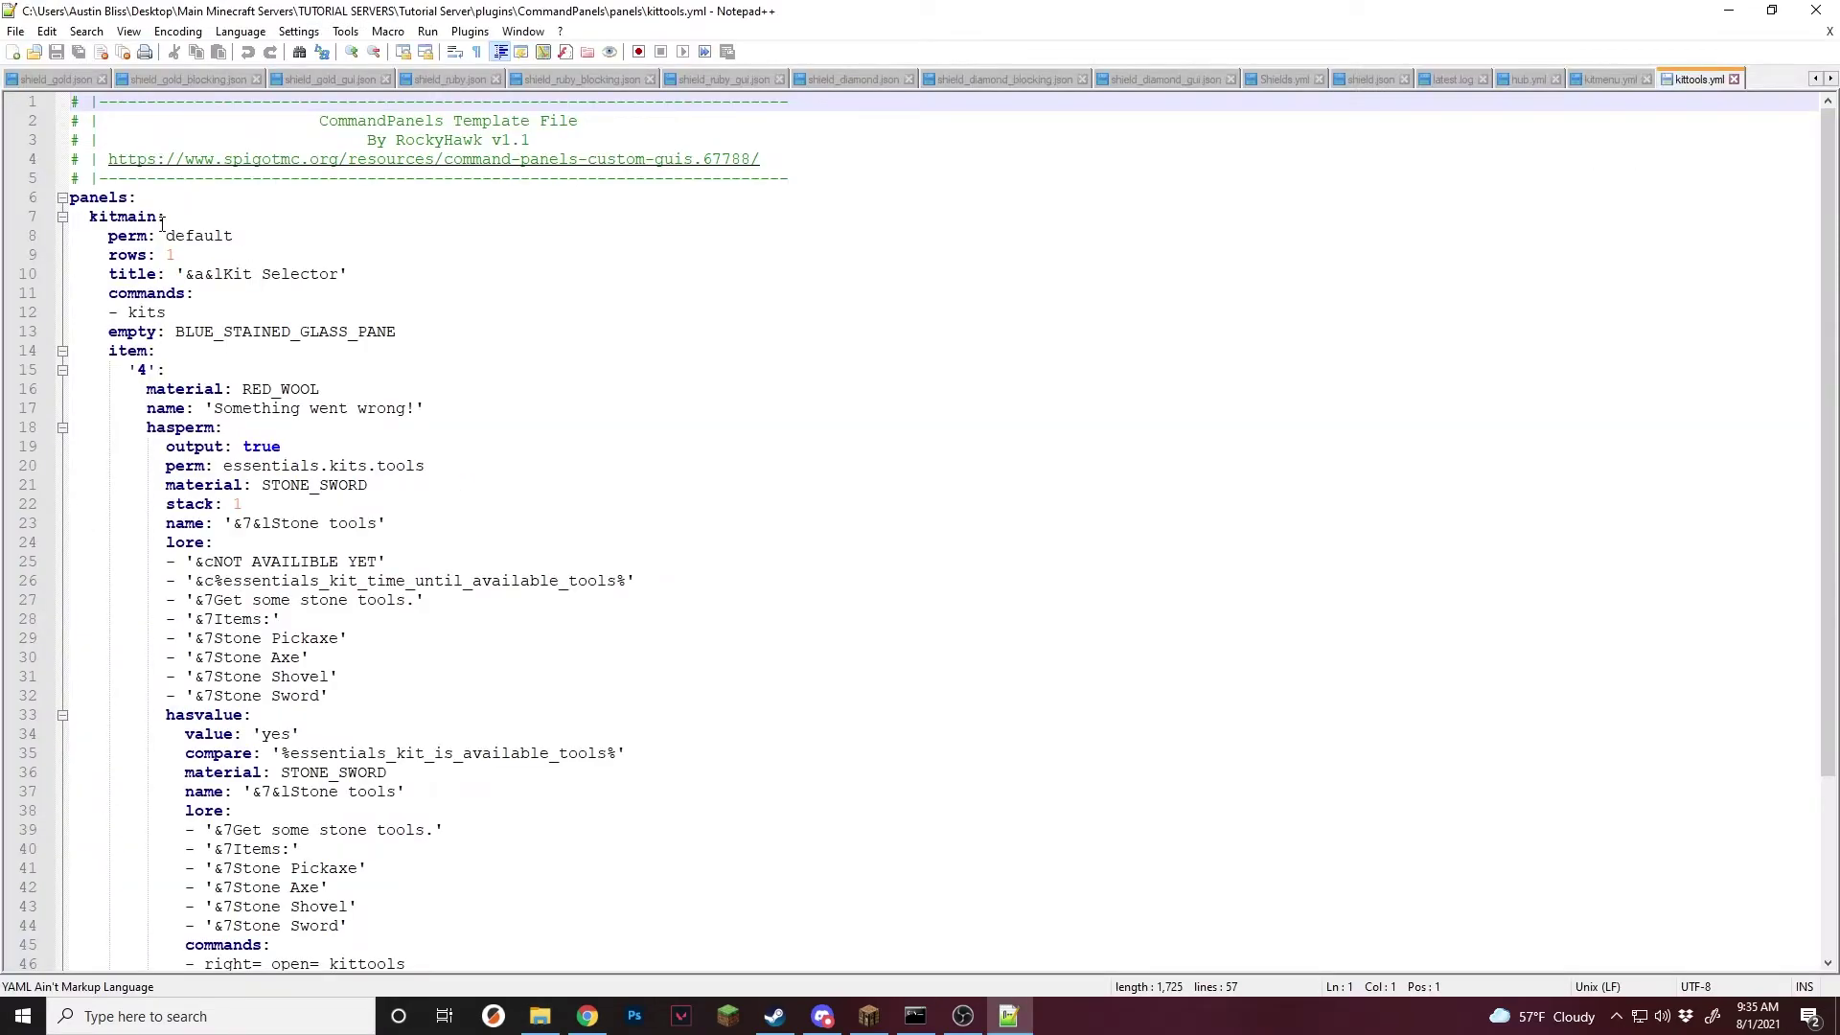
pyautogui.doubleClick(120, 216)
pyautogui.write('kittools')
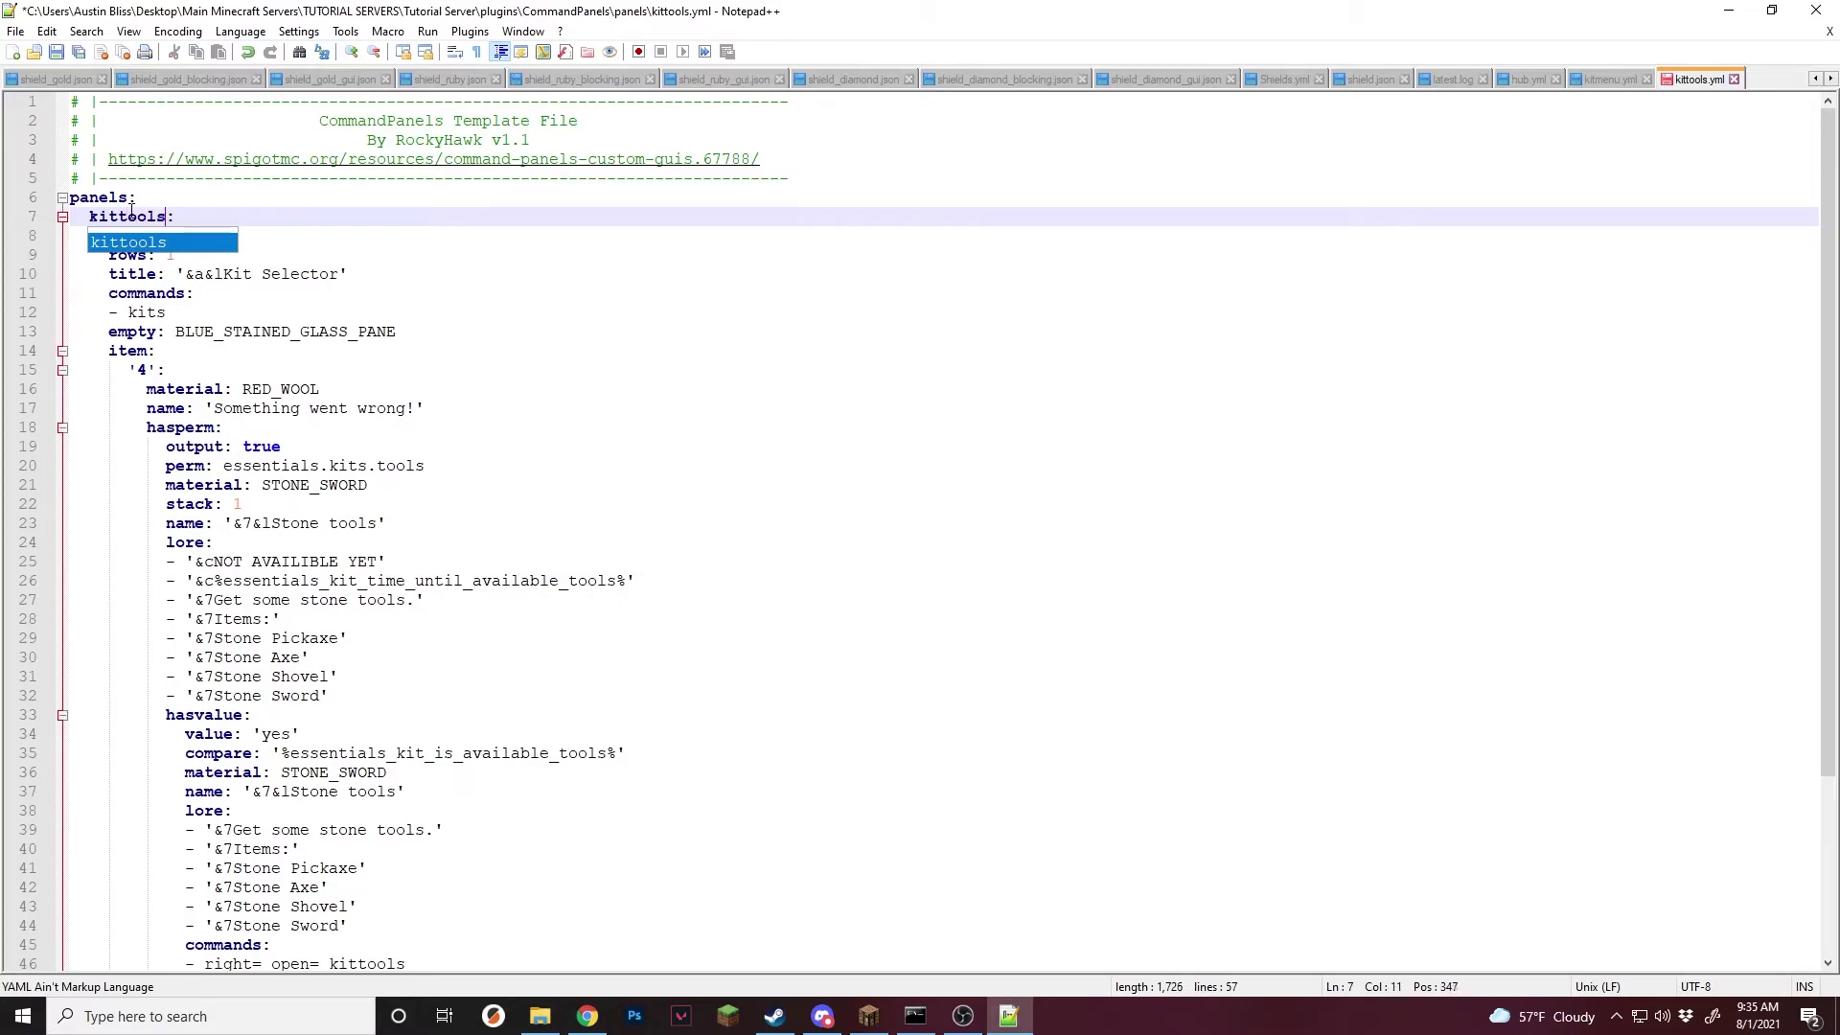
pyautogui.click(411, 300)
pyautogui.hotkey('ctrl', 's')
# Change the panel title to '&a&lKit &e- &7Tools' and save.
pyautogui.doubleClick(288, 275)
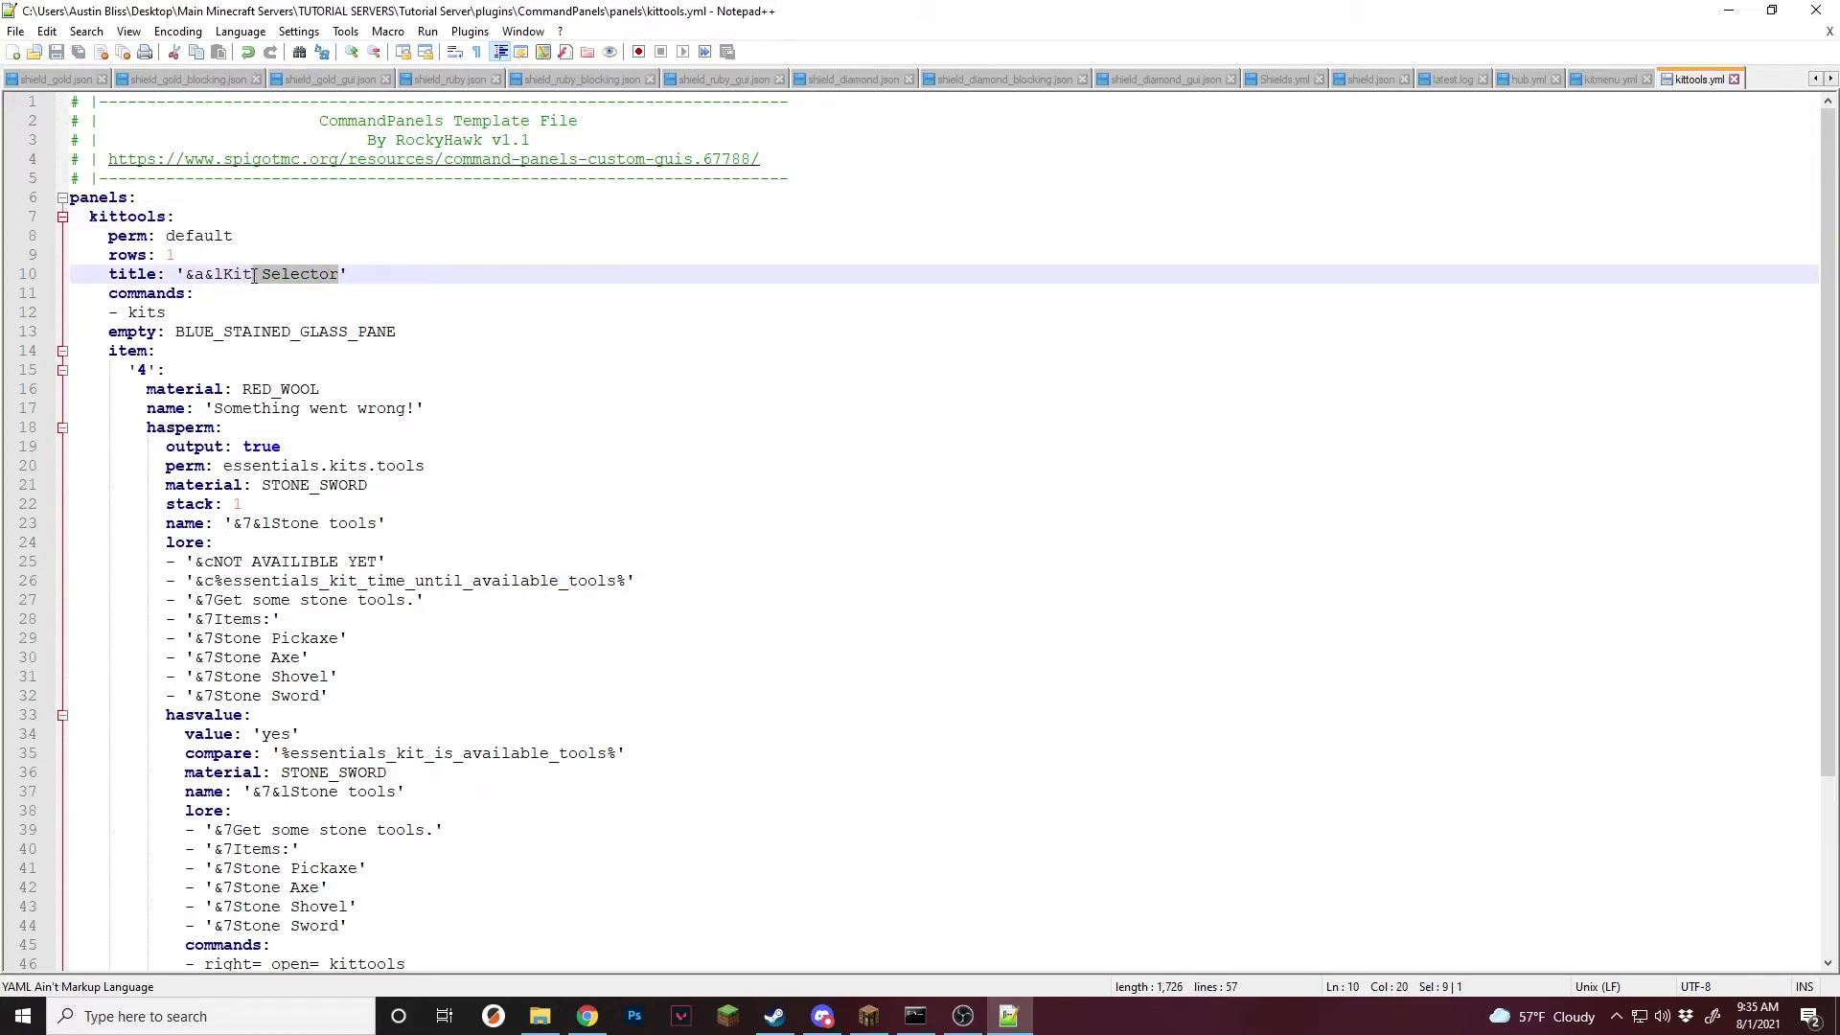
pyautogui.write('- Tools')
pyautogui.hotkey('ctrl', 's')
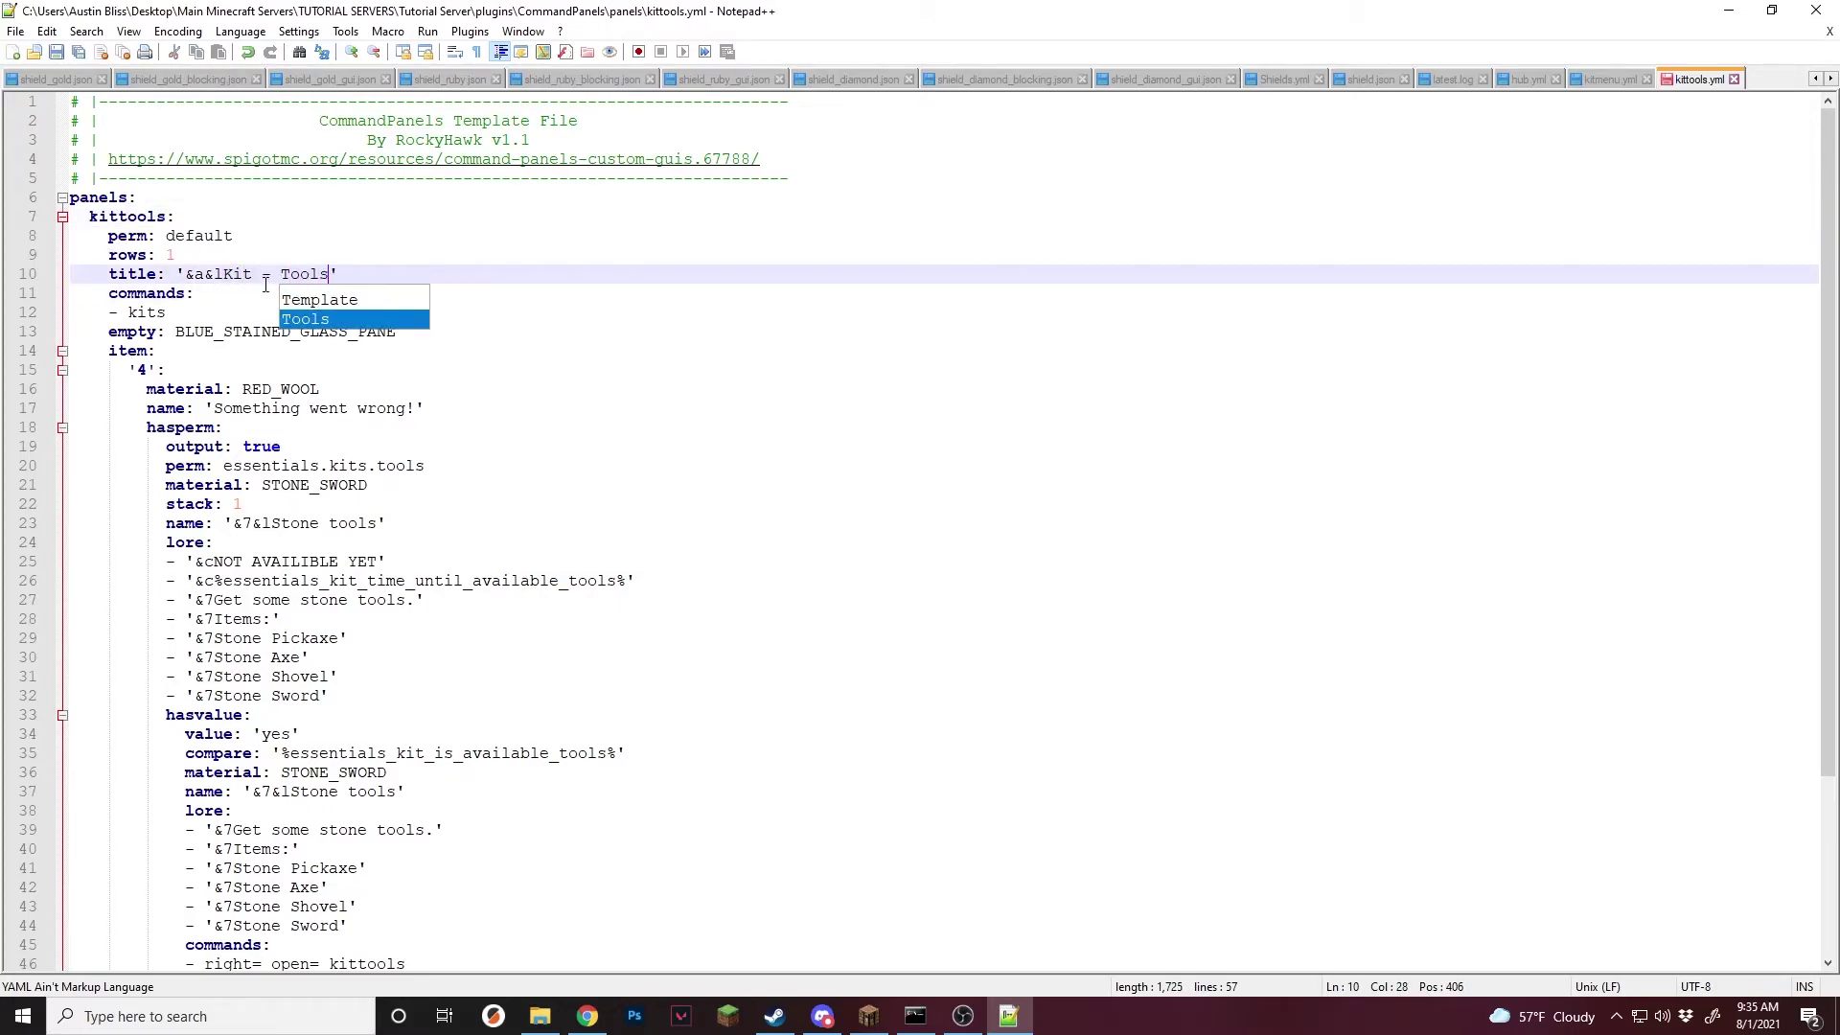
pyautogui.click(281, 276)
pyautogui.write('&7')
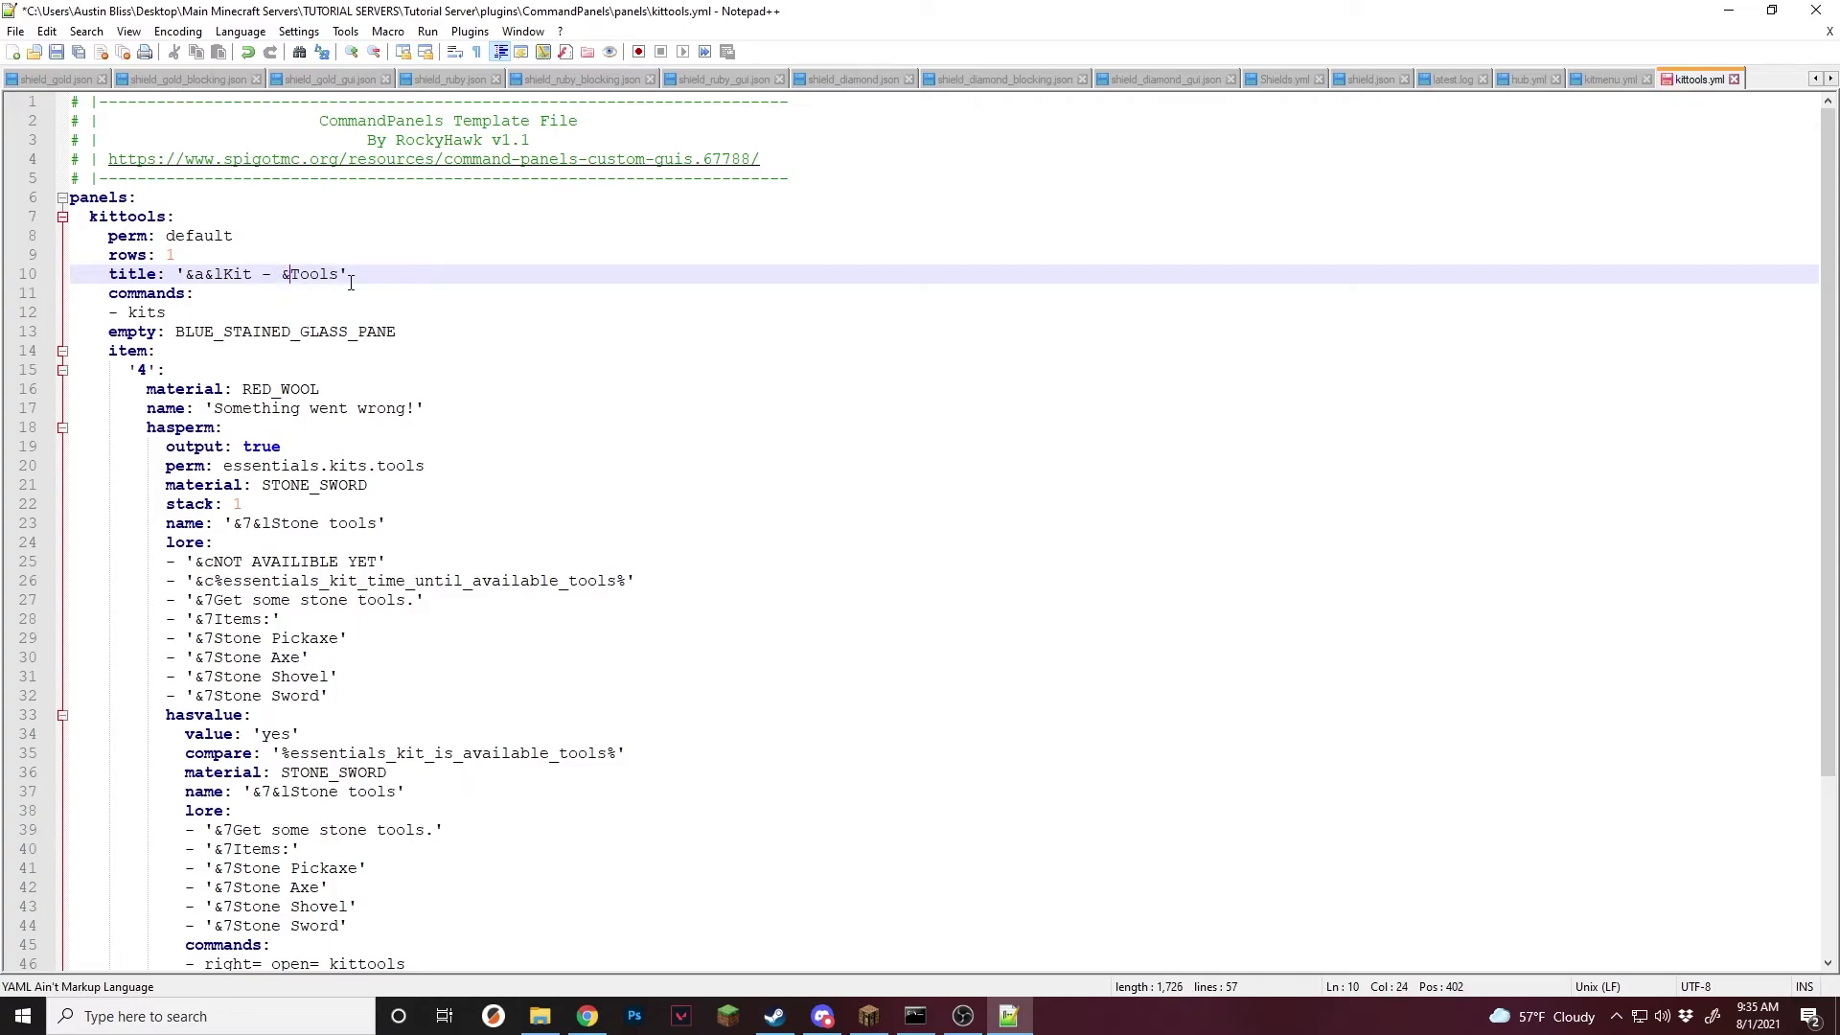
pyautogui.click(265, 278)
pyautogui.write('&e')
pyautogui.press('Escape')
pyautogui.press('Up')
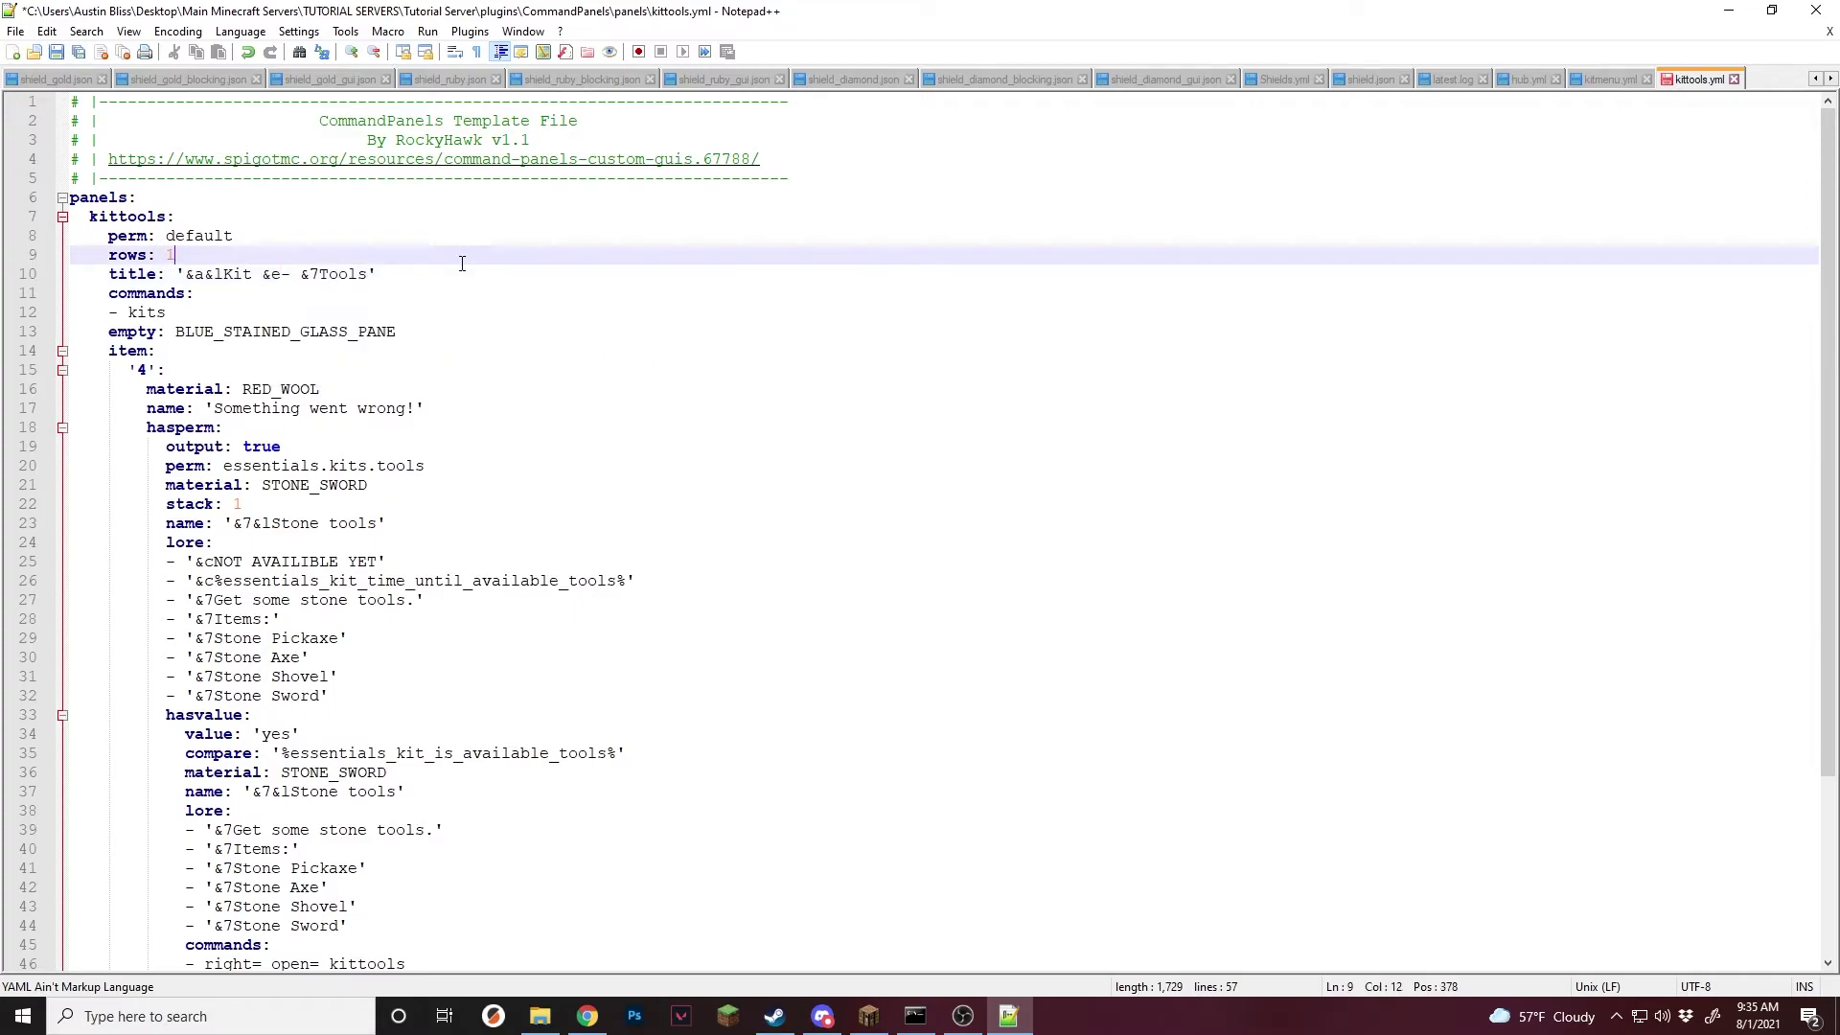
pyautogui.hotkey('ctrl', 's')
# Delete the '- kits' command and commands: key from the header, then select slot 4's old permission and lore blocks.
pyautogui.click(234, 314)
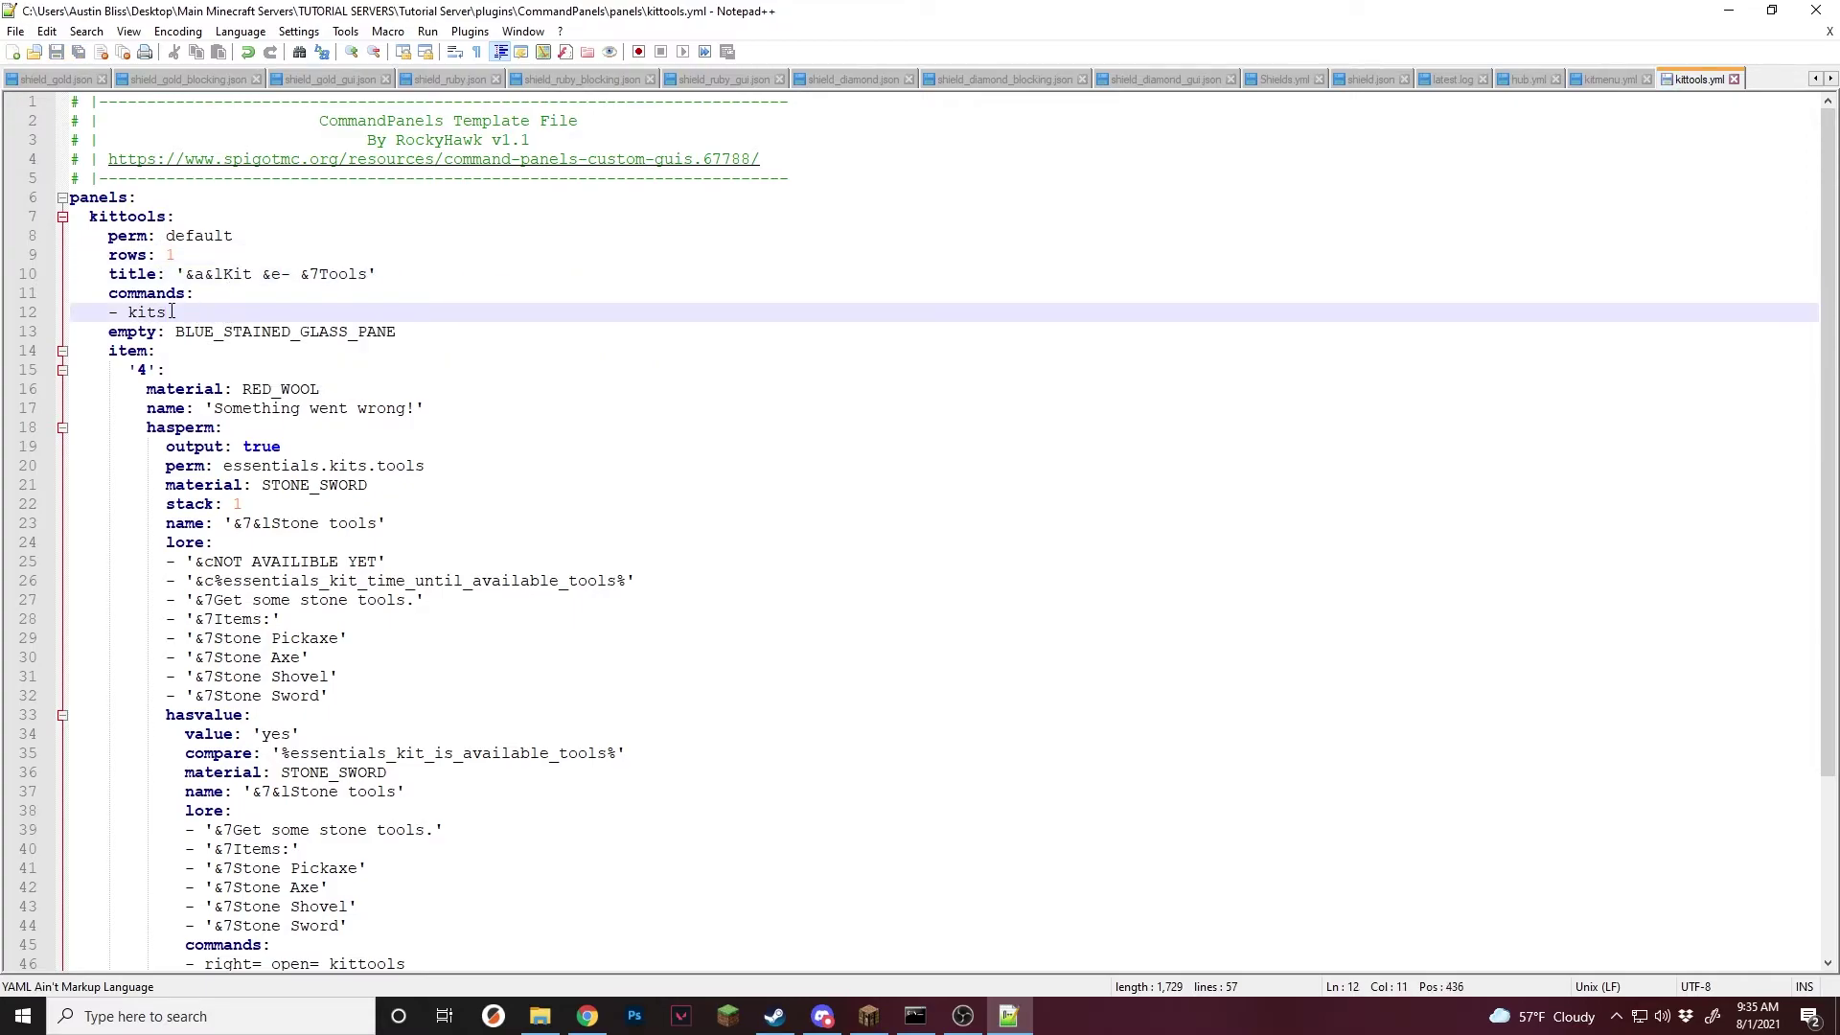
pyautogui.press('BackSpace')
pyautogui.press('BackSpace')
pyautogui.press('BackSpace')
pyautogui.press('BackSpace')
pyautogui.press('BackSpace')
pyautogui.press('BackSpace')
pyautogui.press('BackSpace')
pyautogui.press('BackSpace')
pyautogui.press('BackSpace')
pyautogui.press('BackSpace')
pyautogui.press('BackSpace')
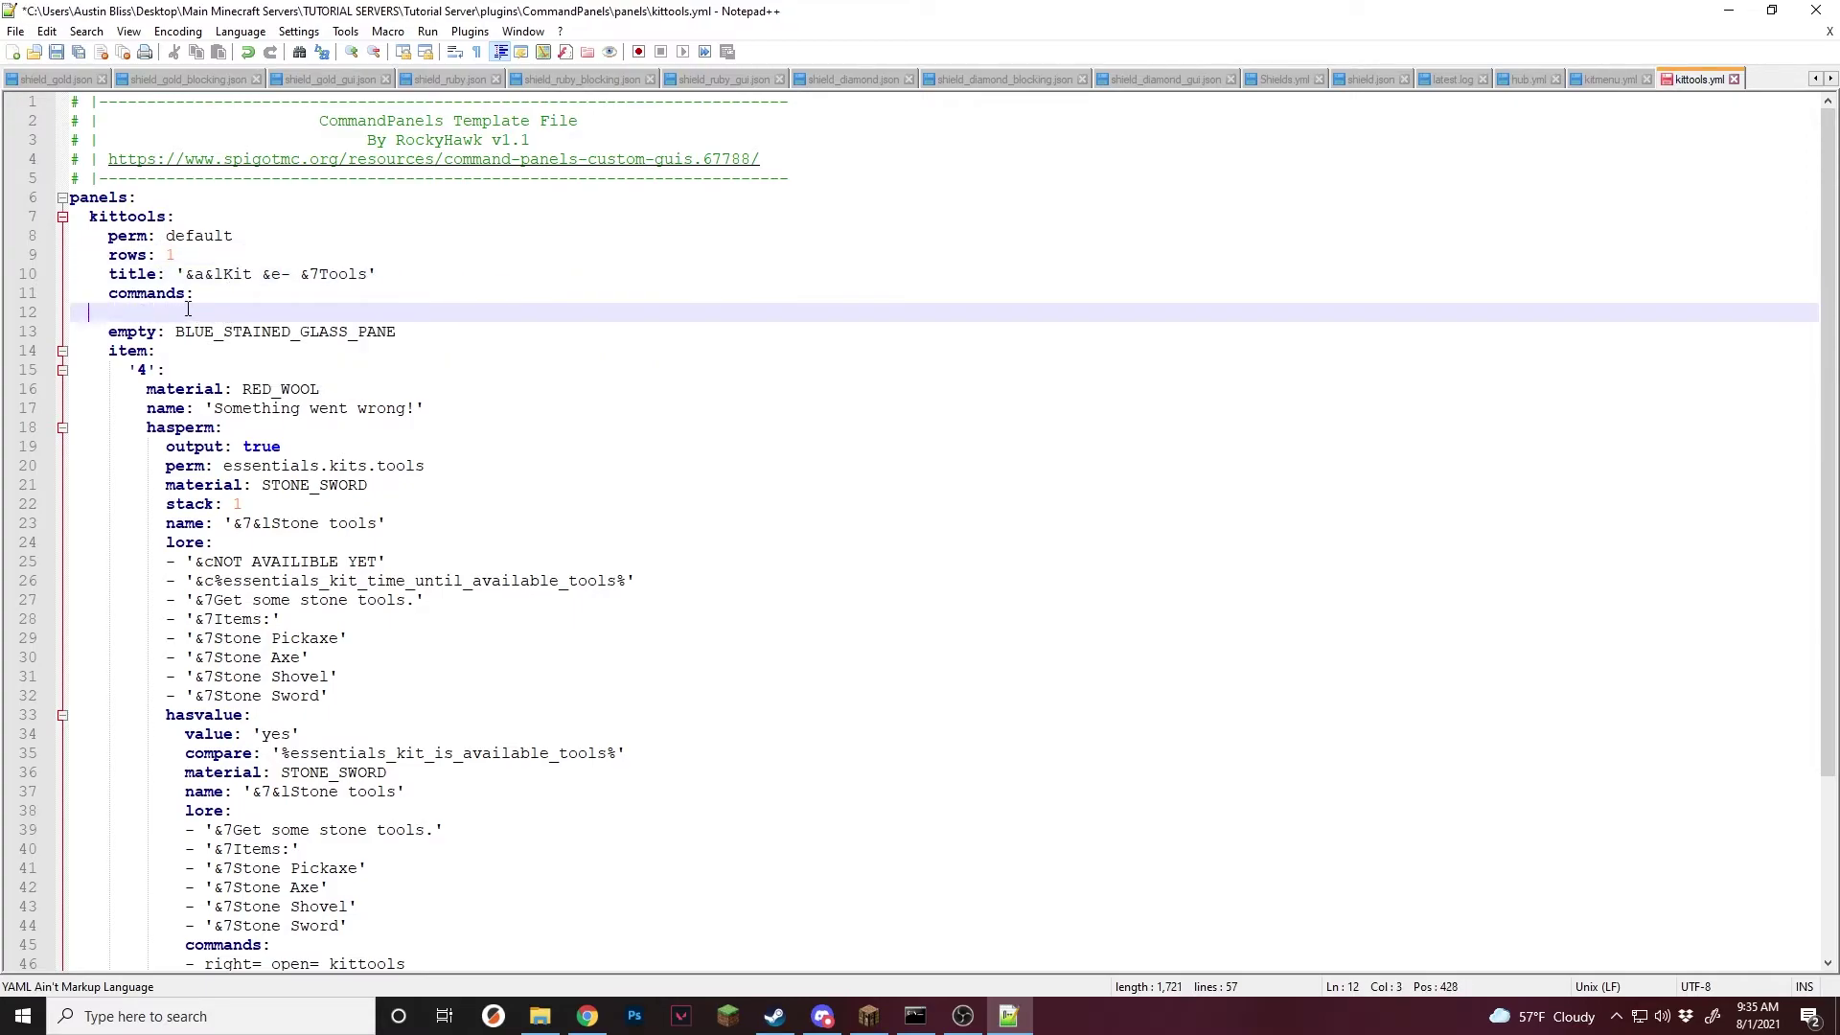
pyautogui.press('BackSpace')
pyautogui.press('BackSpace')
pyautogui.press('BackSpace')
pyautogui.press('BackSpace')
pyautogui.press('BackSpace')
pyautogui.press('BackSpace')
pyautogui.press('BackSpace')
pyautogui.press('BackSpace')
pyautogui.press('BackSpace')
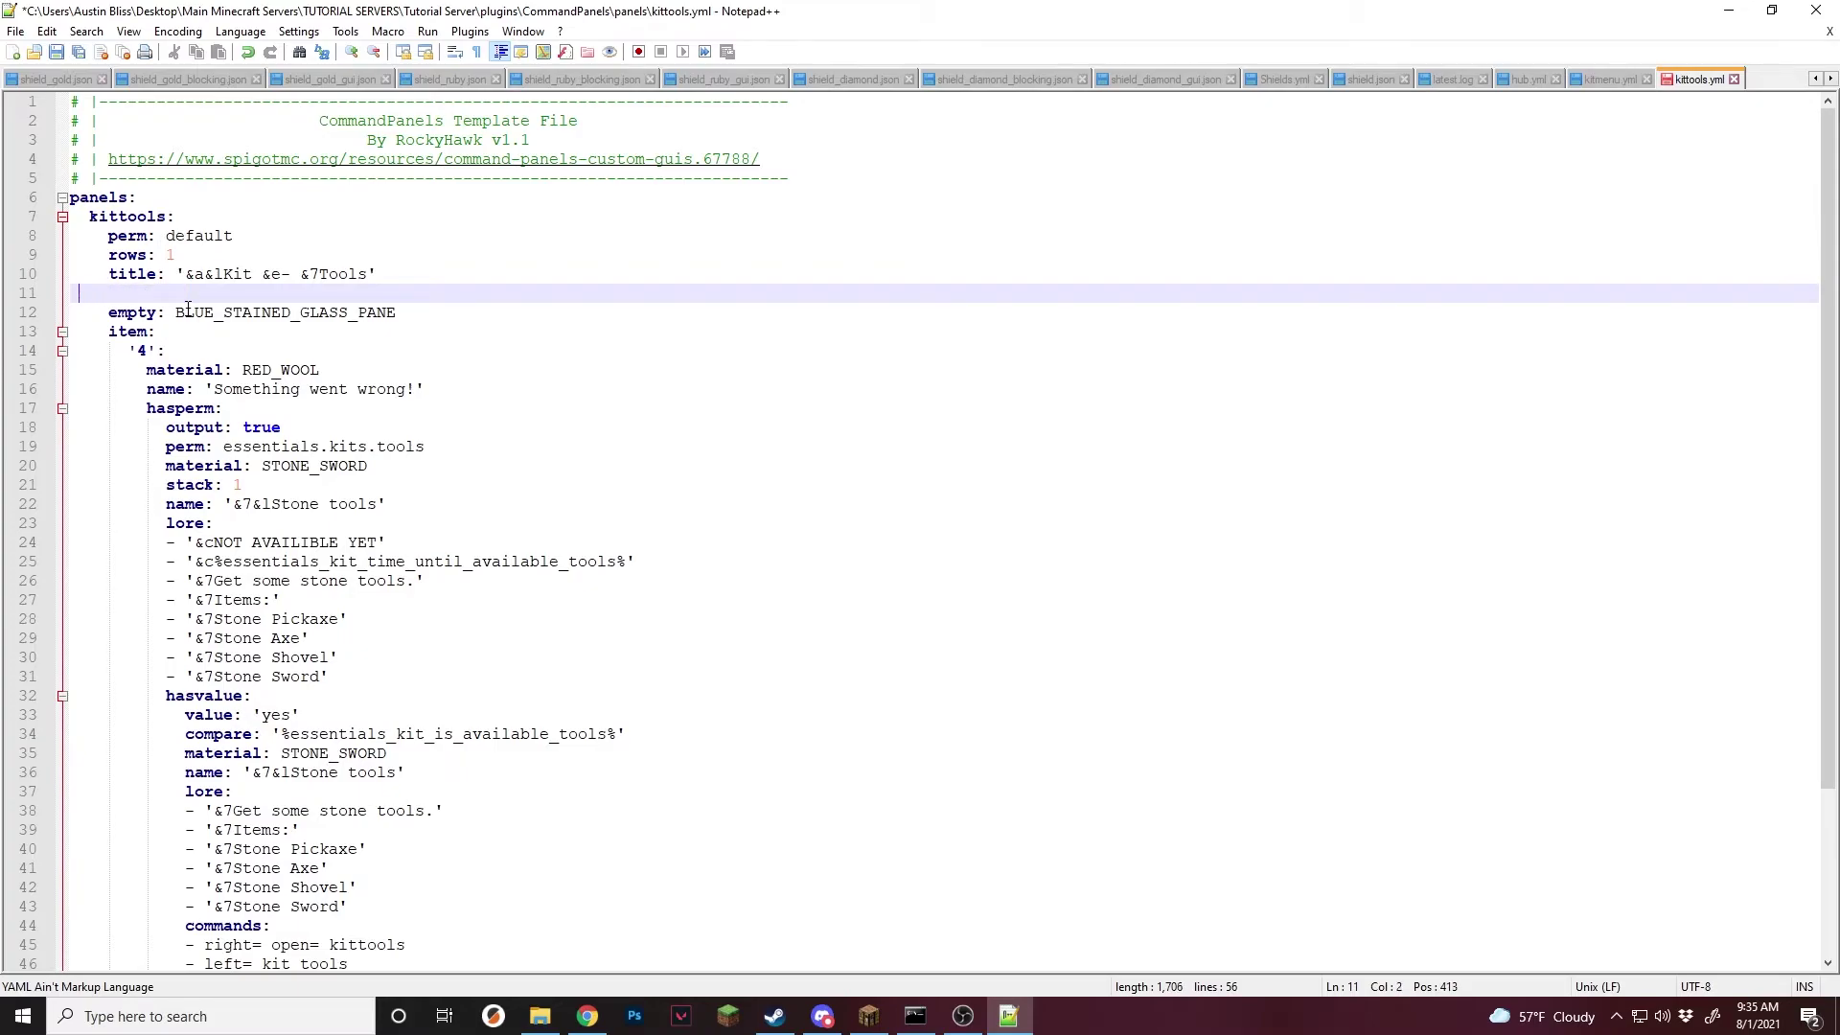
pyautogui.press('BackSpace')
pyautogui.press('BackSpace')
pyautogui.click(412, 292)
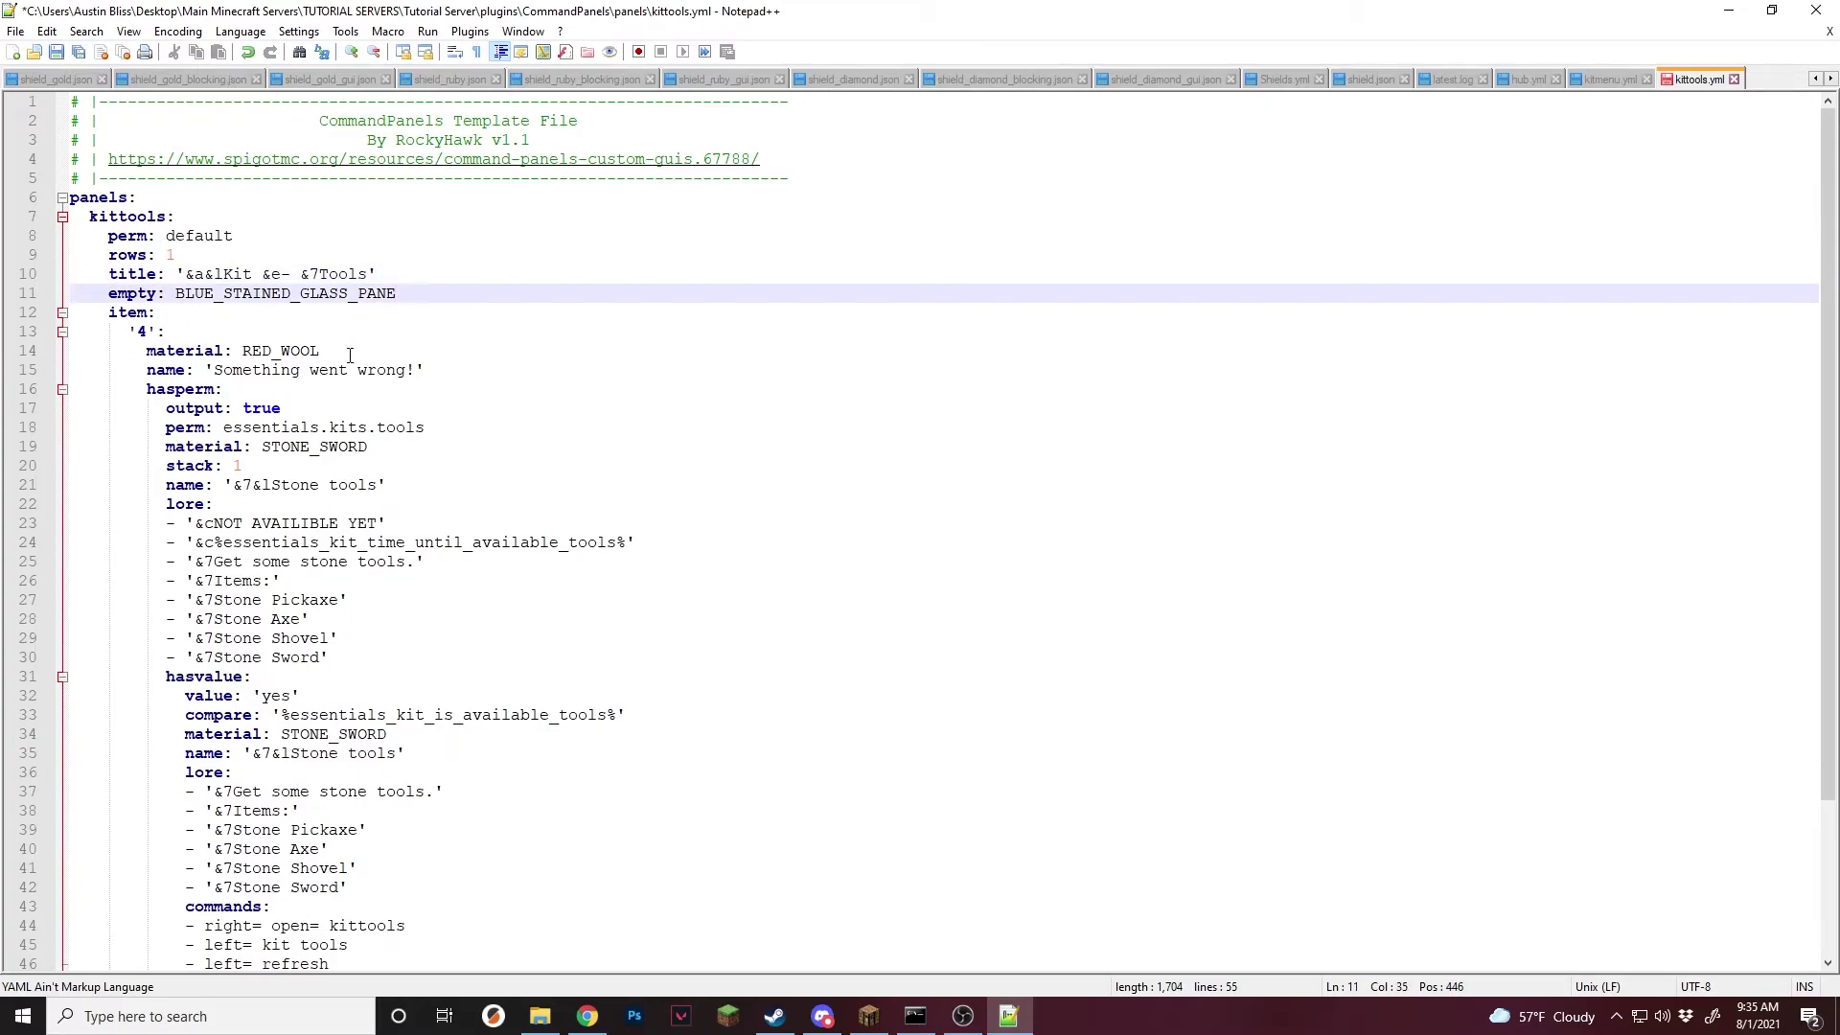
pyautogui.scroll(-3, 403, 373)
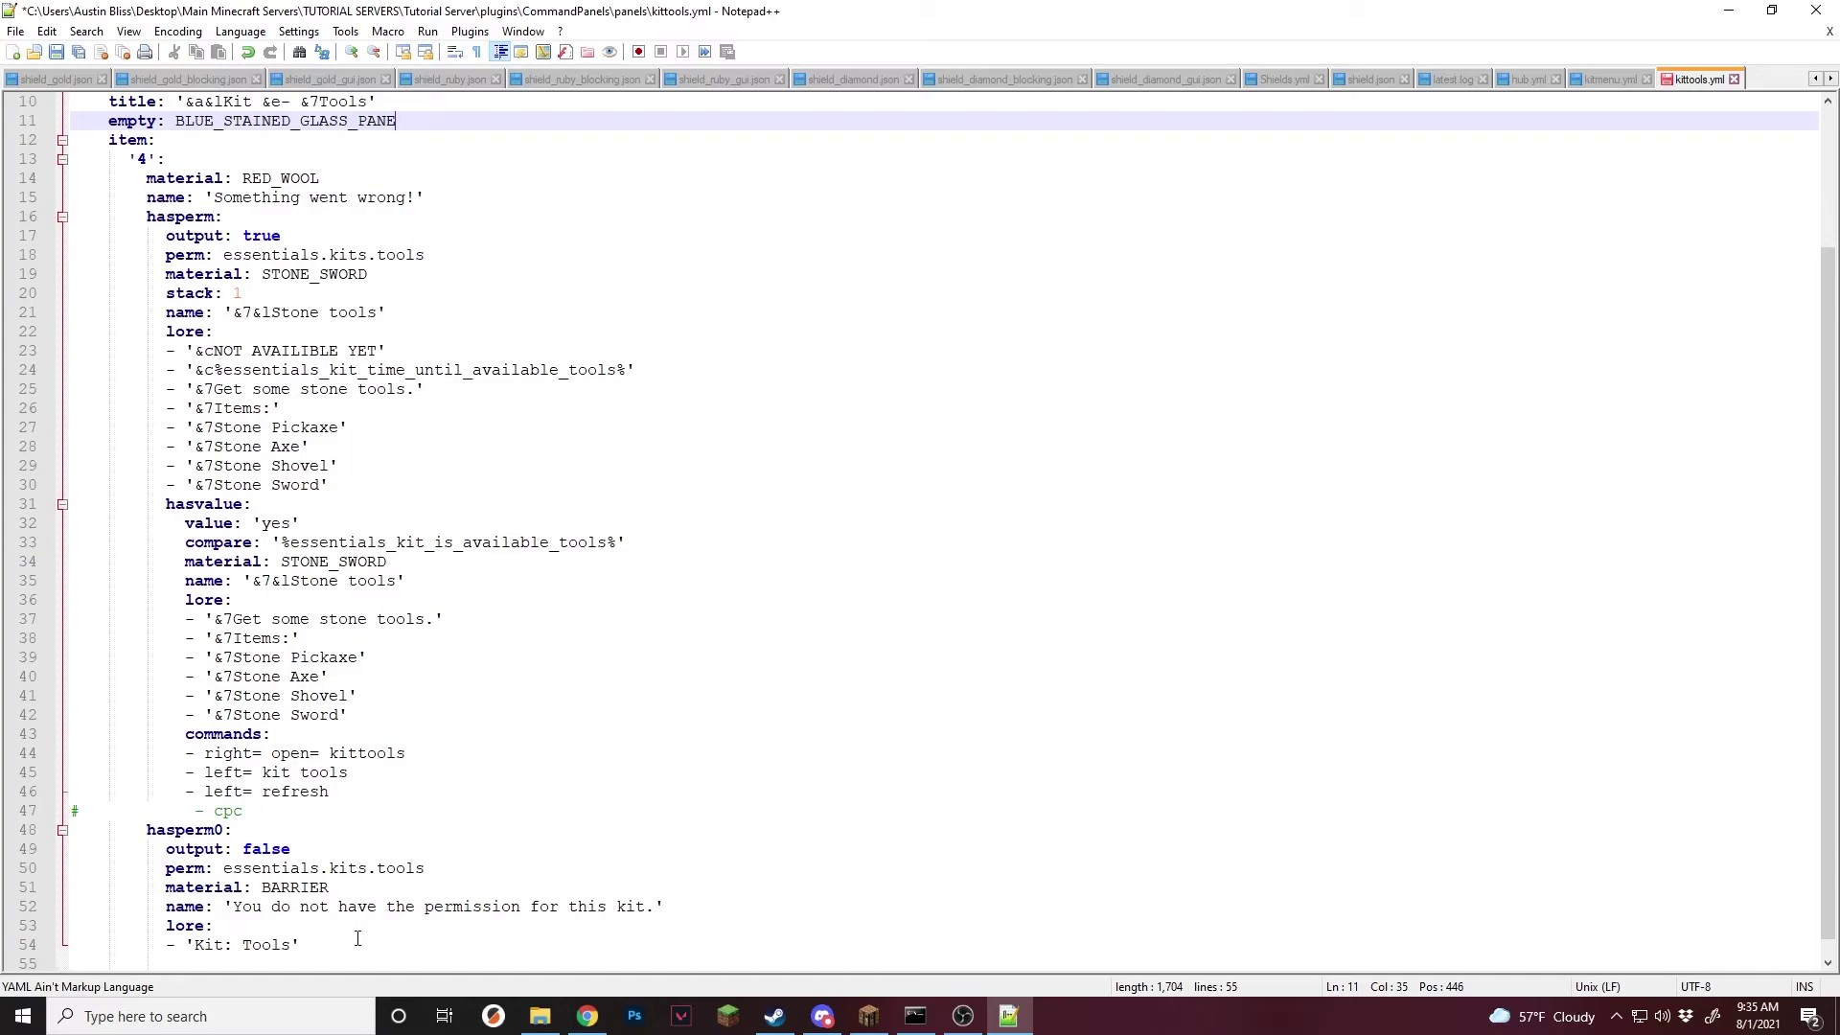
pyautogui.moveTo(357, 938); pyautogui.dragTo(213, 371)
# Delete the old permission blocks and make slot 4 a STONE_SWORD named 'Stone Sword'.
pyautogui.press('Delete')
pyautogui.moveTo(320, 351); pyautogui.dragTo(242, 352)
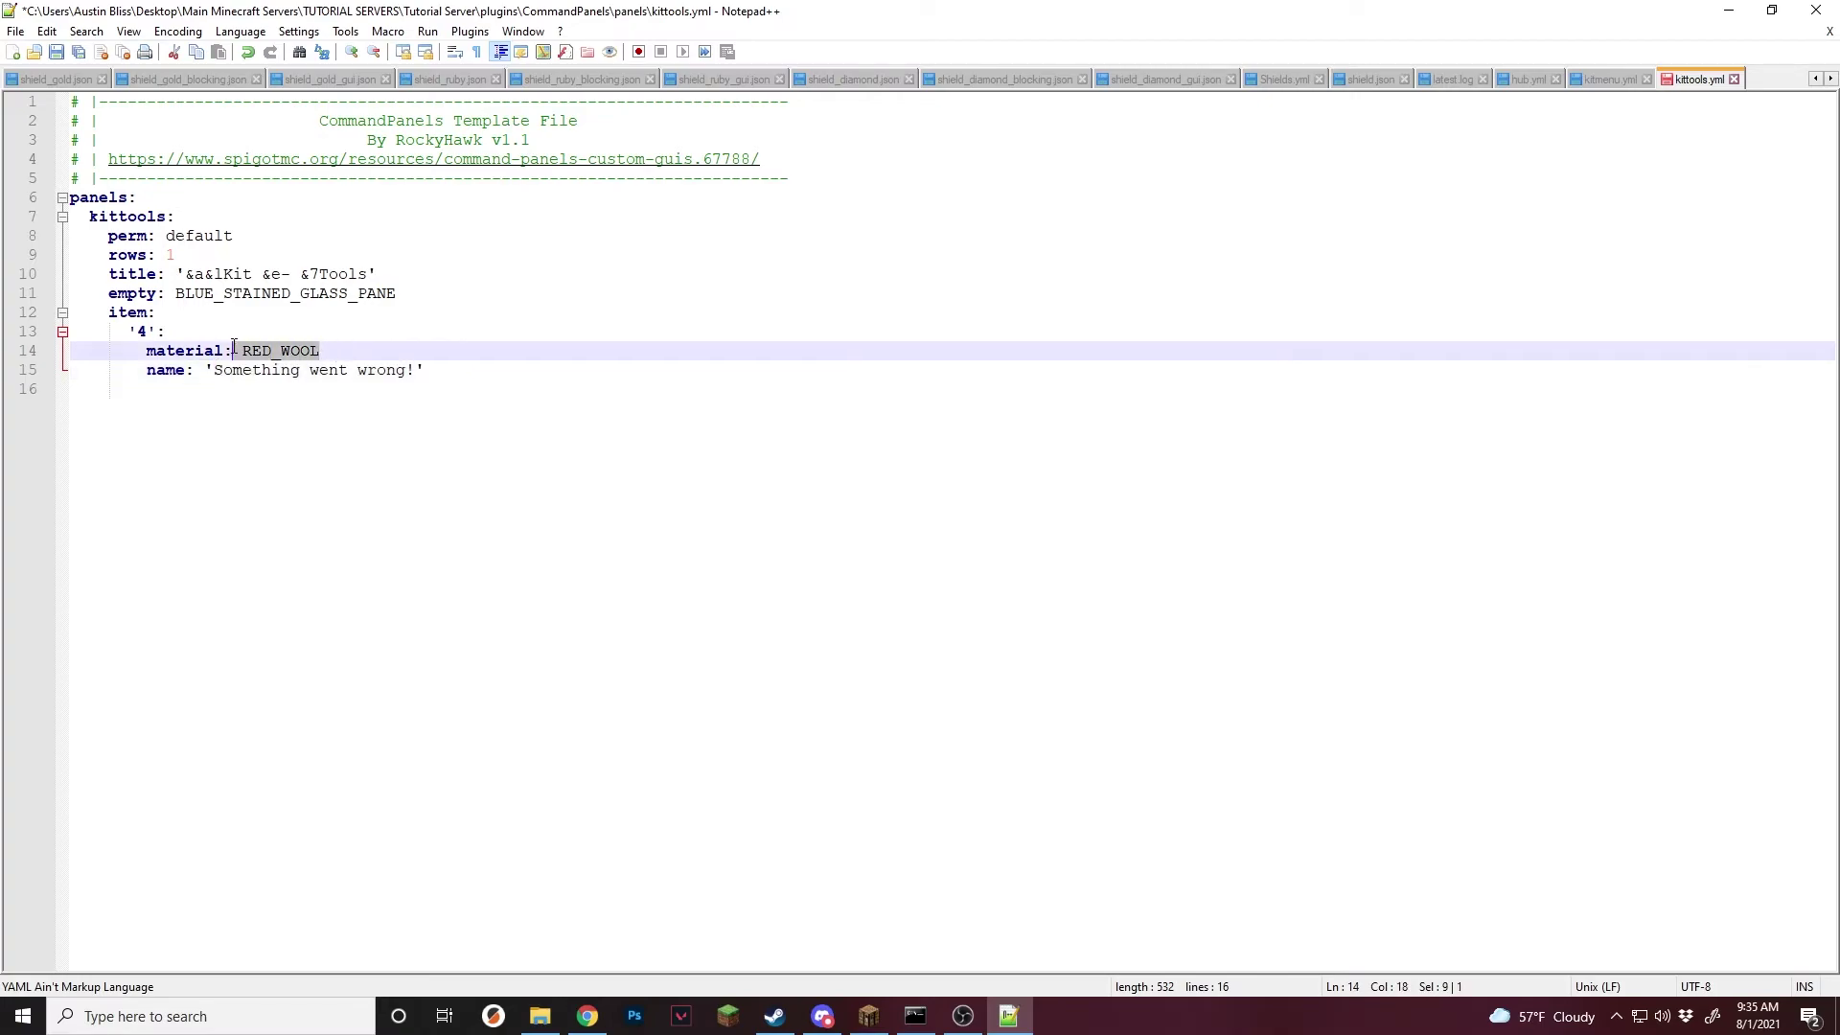
pyautogui.write('Stone')
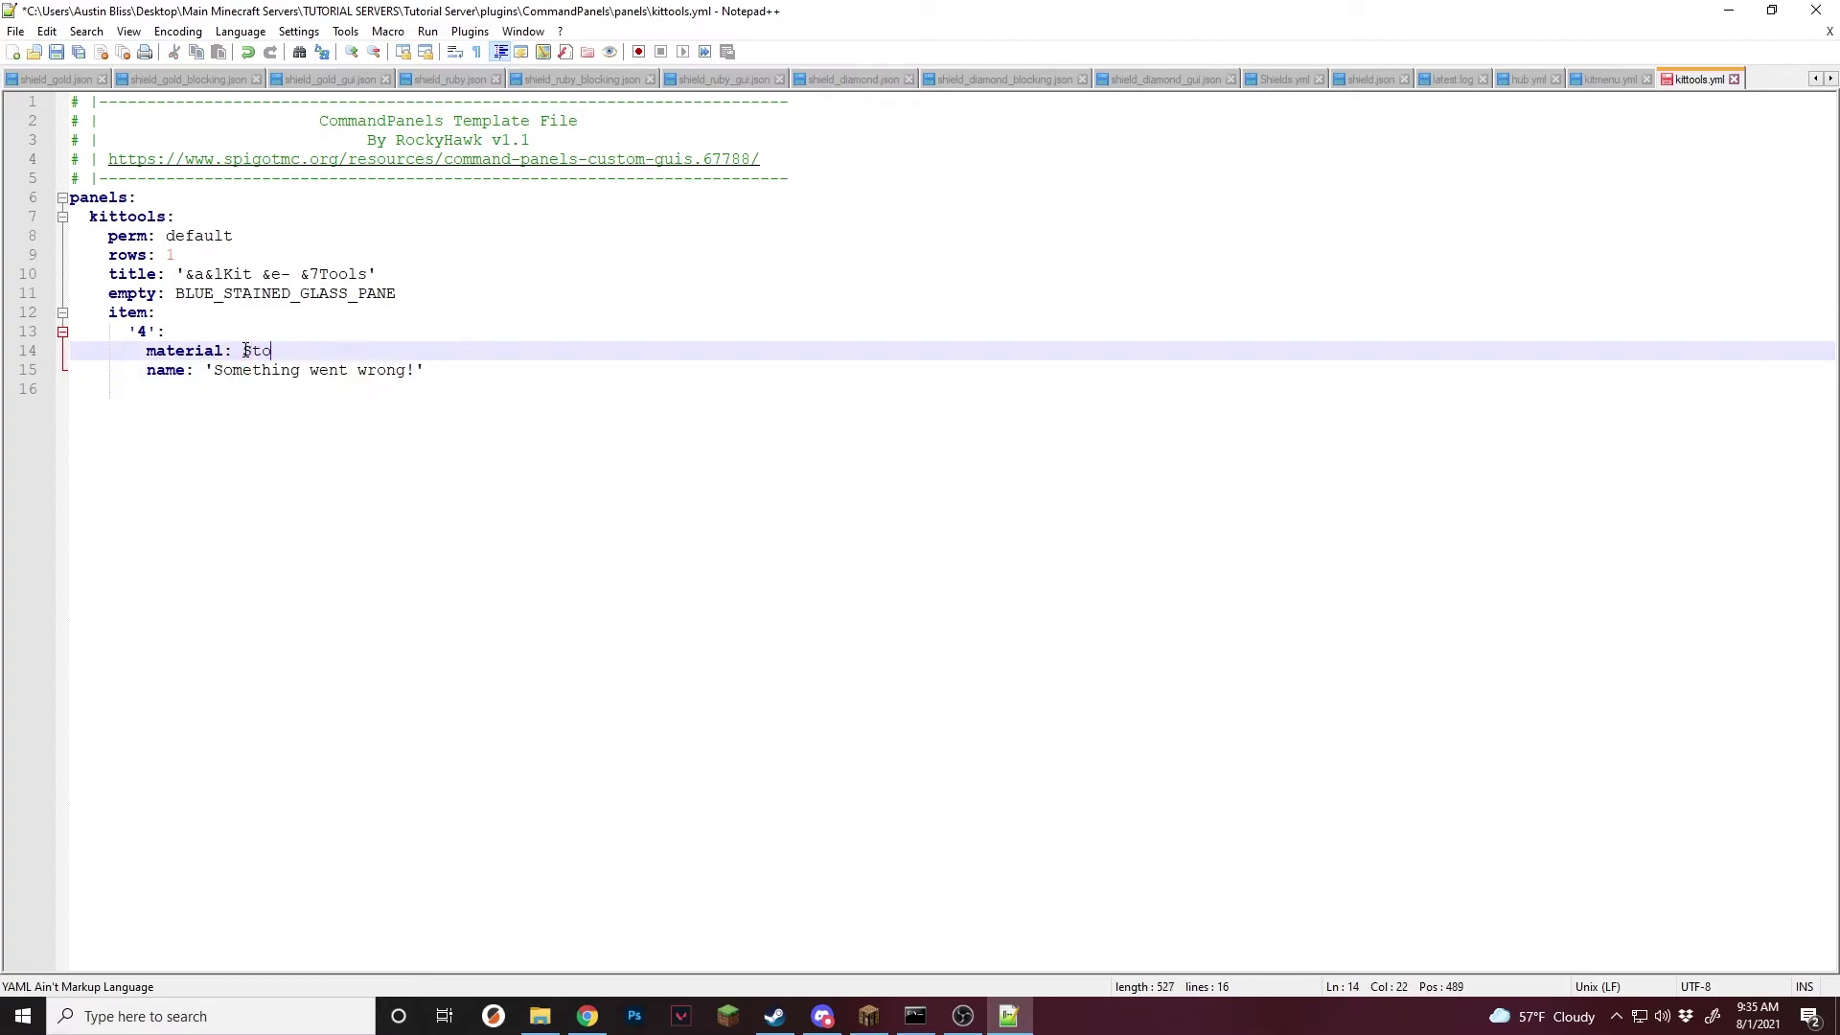
pyautogui.press('BackSpace')
pyautogui.press('BackSpace')
pyautogui.press('BackSpace')
pyautogui.press('BackSpace')
pyautogui.write('TONE_SWORD')
pyautogui.moveTo(212, 370); pyautogui.dragTo(422, 371)
pyautogui.write('Stone Sword')
# Copy the slot 4 block into slots 3 and 2, with axe and shovel materials.
pyautogui.moveTo(72, 331); pyautogui.dragTo(350, 408)
pyautogui.hotkey('ctrl', 'c')
pyautogui.hotkey('ctrl', 'v')
pyautogui.doubleClick(142, 389)
pyautogui.write('3')
pyautogui.doubleClick(142, 446)
pyautogui.write('2AXE')
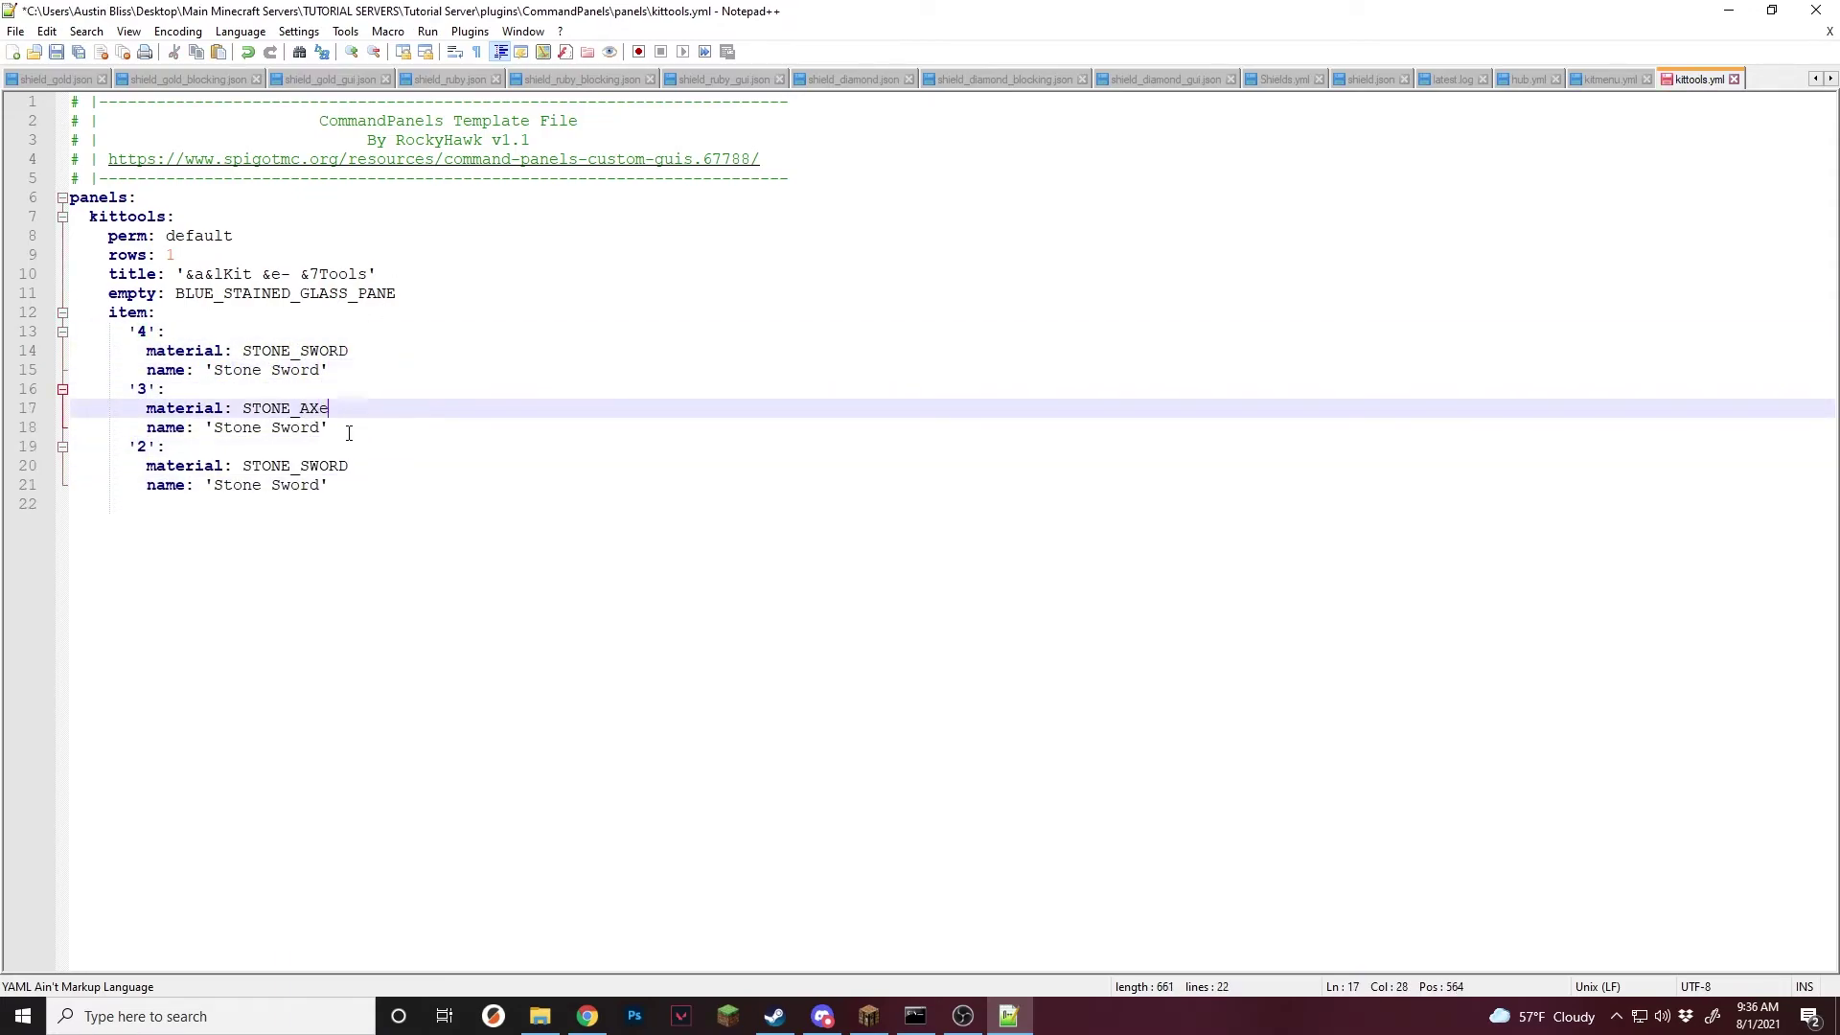
pyautogui.click(350, 466)
pyautogui.press('BackSpace')
pyautogui.press('BackSpace')
pyautogui.write('VEL')
# Add a slot 5 block with STONE_PICKAXE material named 'Stone Pickaxe'.
pyautogui.moveTo(71, 446); pyautogui.dragTo(72, 504)
pyautogui.hotkey('ctrl', 'c')
pyautogui.hotkey('ctrl', 'v')
pyautogui.hotkey('ctrl', 'v')
pyautogui.doubleClick(141, 504)
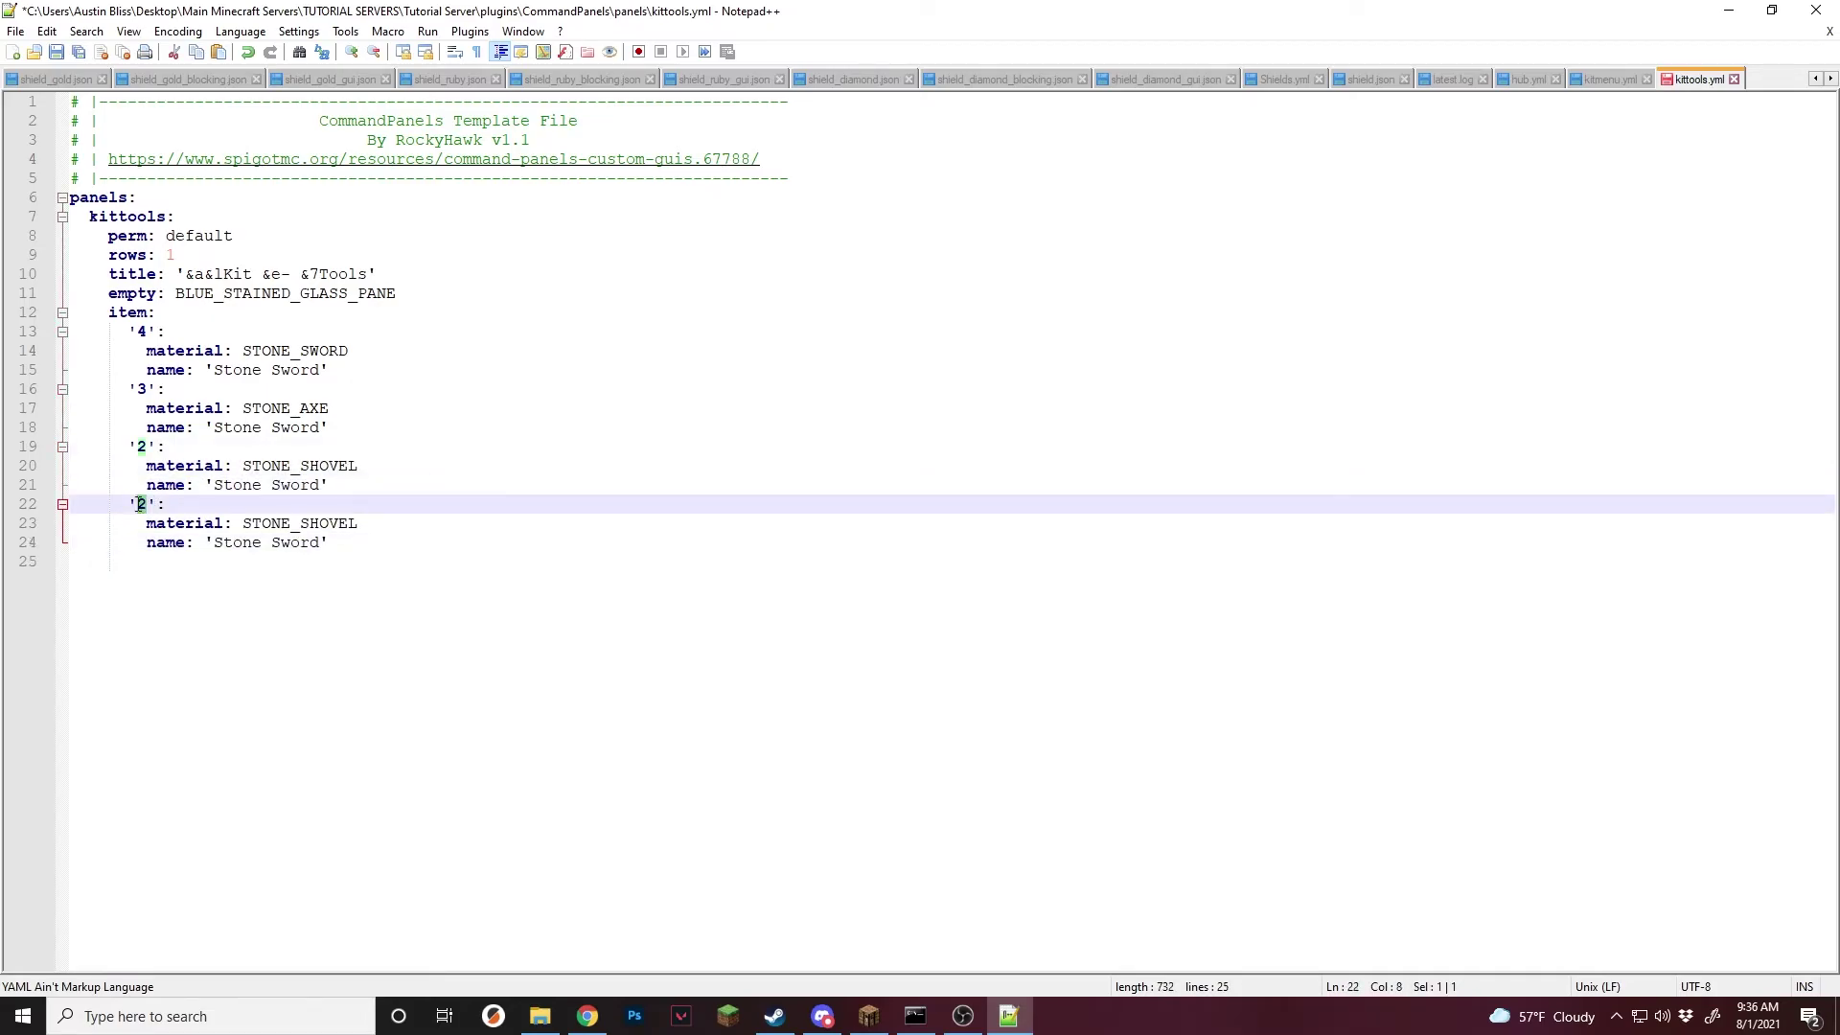
pyautogui.write('5')
pyautogui.moveTo(299, 523); pyautogui.dragTo(358, 523)
pyautogui.write('PICKAXE')
pyautogui.doubleClick(295, 542)
pyautogui.write('Pickaxe')
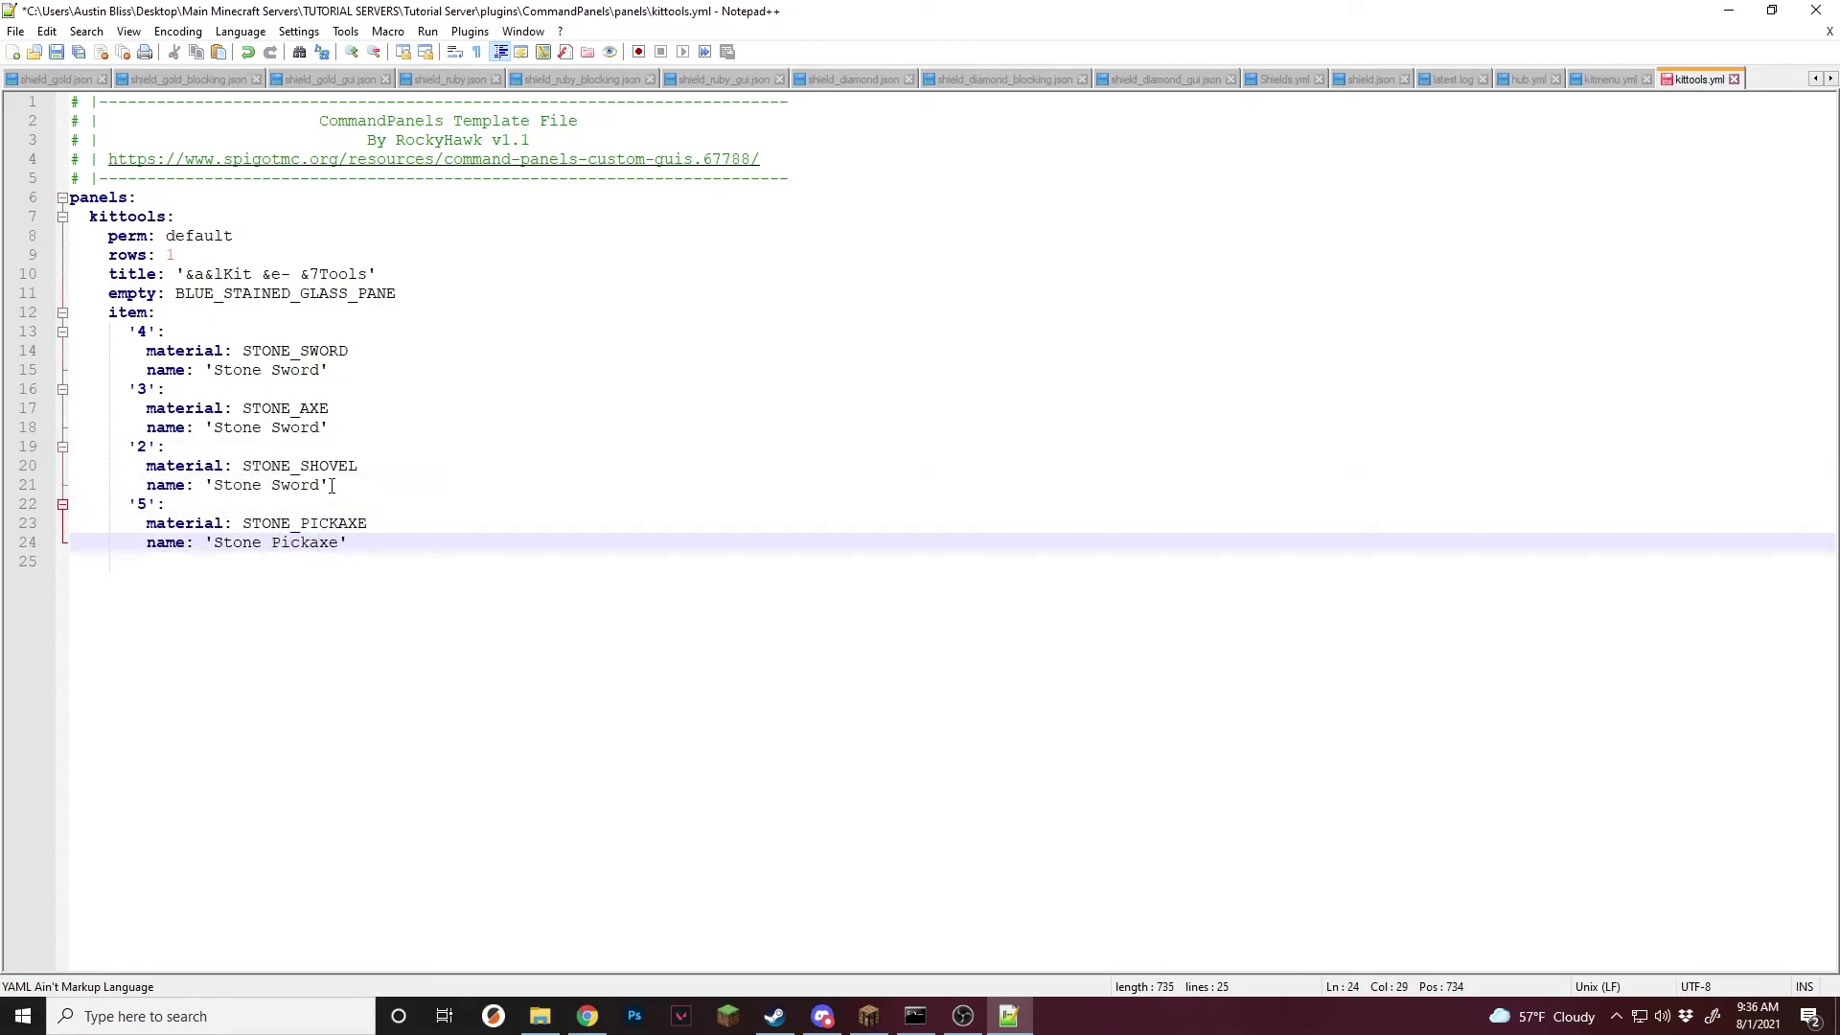
# Rename the slot 2 and 3 items to 'Stone Shovel' and 'Stone Axe', and save.
pyautogui.doubleClick(295, 485)
pyautogui.write('Shovel')
pyautogui.doubleClick(287, 427)
pyautogui.write('Axe')
pyautogui.hotkey('ctrl', 's')
# Check the slot lines of the four stone tool item blocks.
pyautogui.click(499, 412)
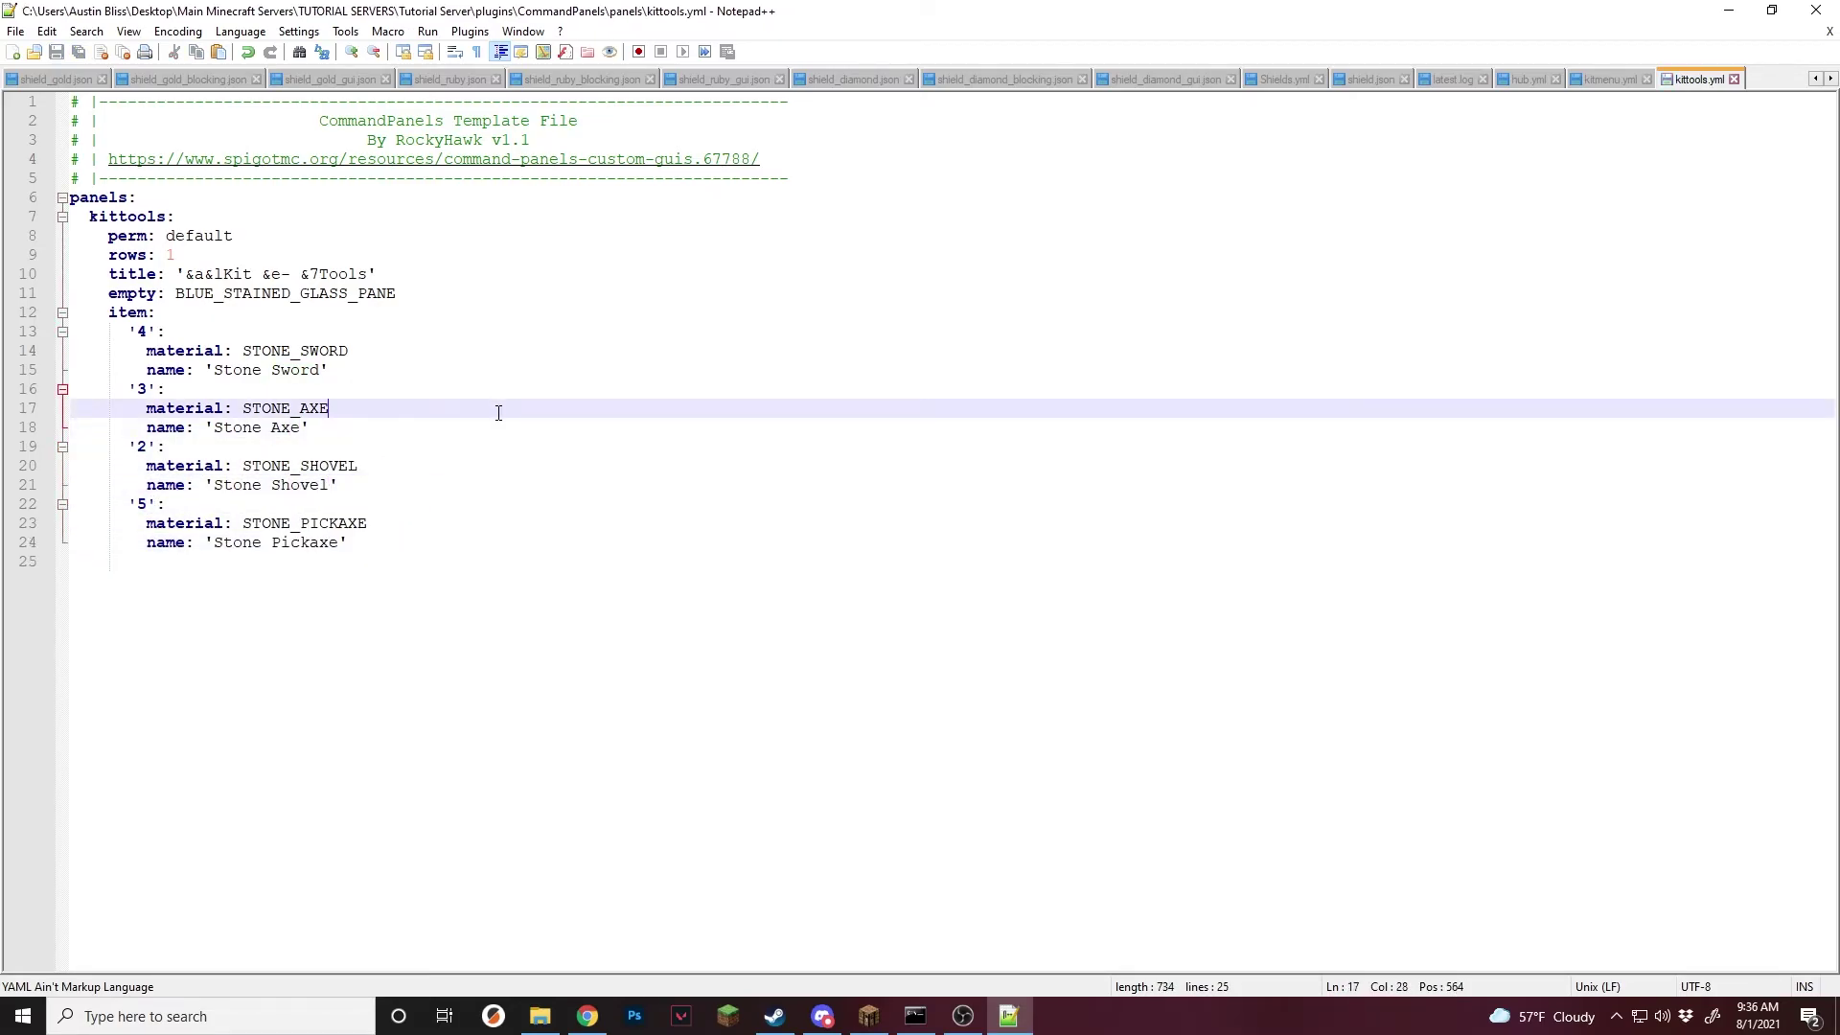
pyautogui.click(420, 296)
pyautogui.press('Up')
pyautogui.press('Up')
pyautogui.press('Up')
pyautogui.press('Down')
pyautogui.press('Down')
pyautogui.press('Down')
pyautogui.press('Down')
pyautogui.press('Down')
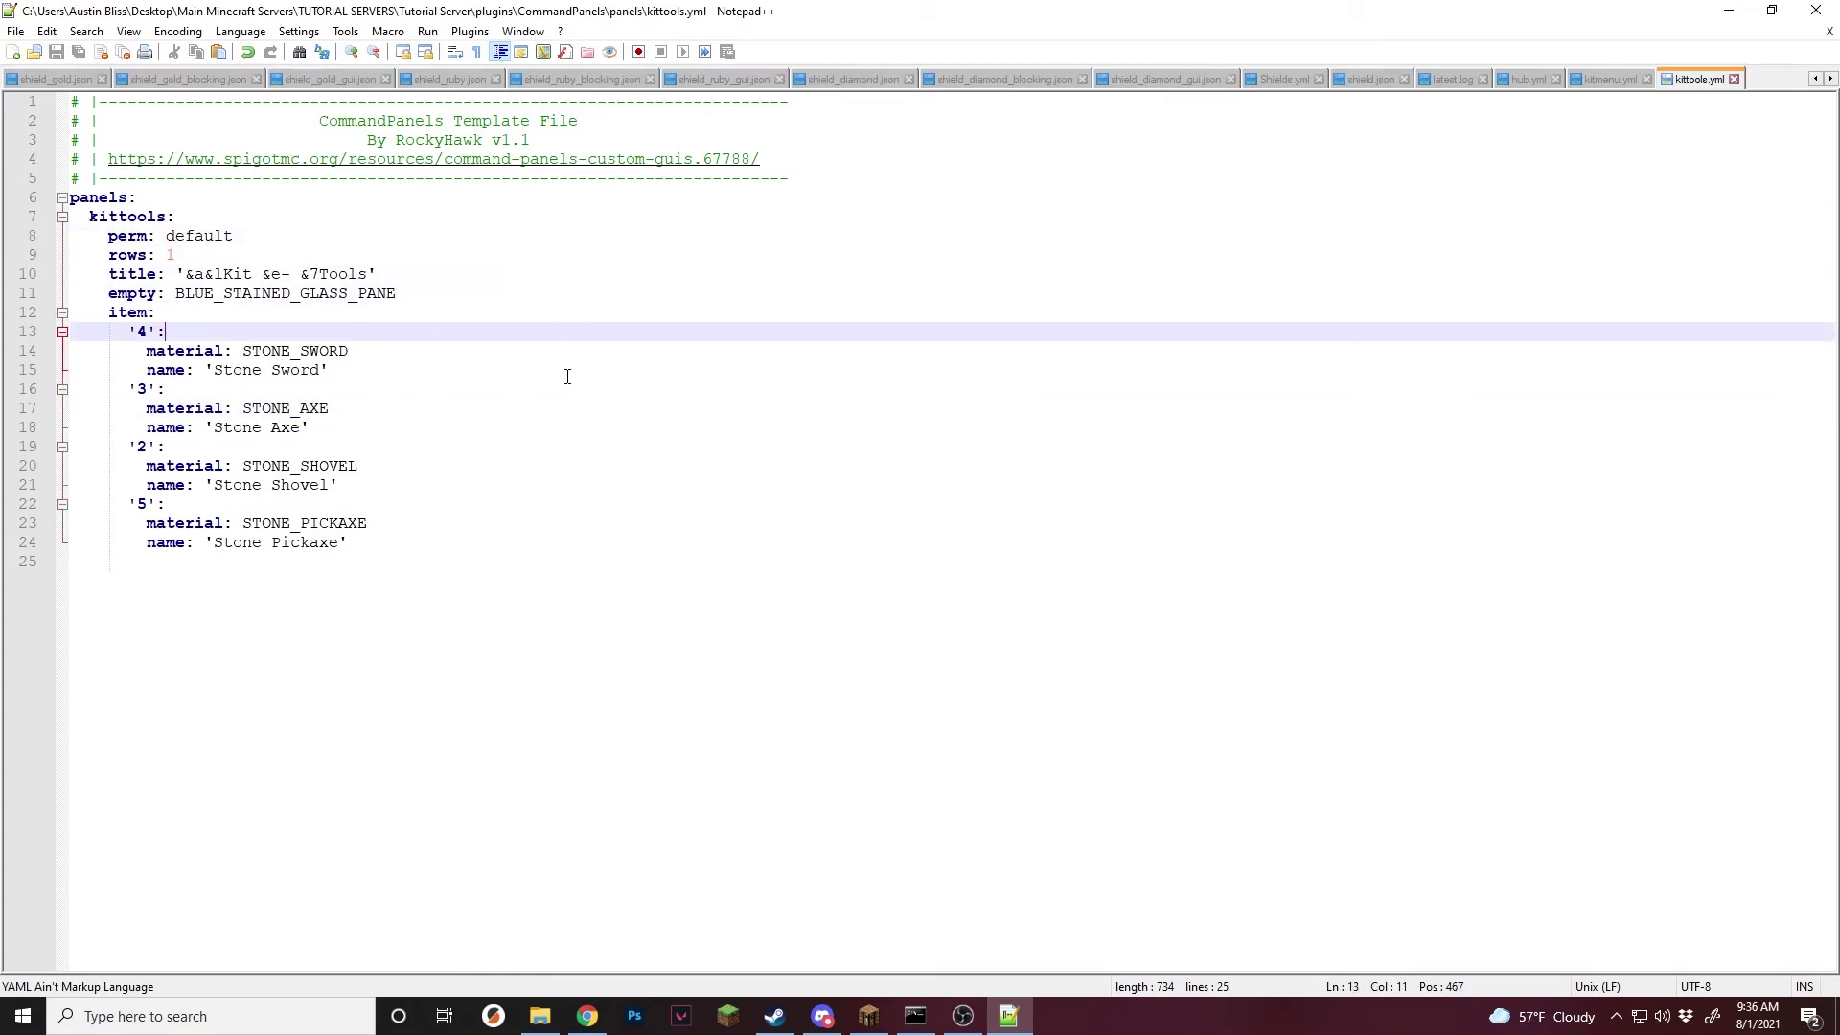
pyautogui.click(569, 389)
pyautogui.click(574, 446)
pyautogui.click(577, 485)
pyautogui.click(578, 542)
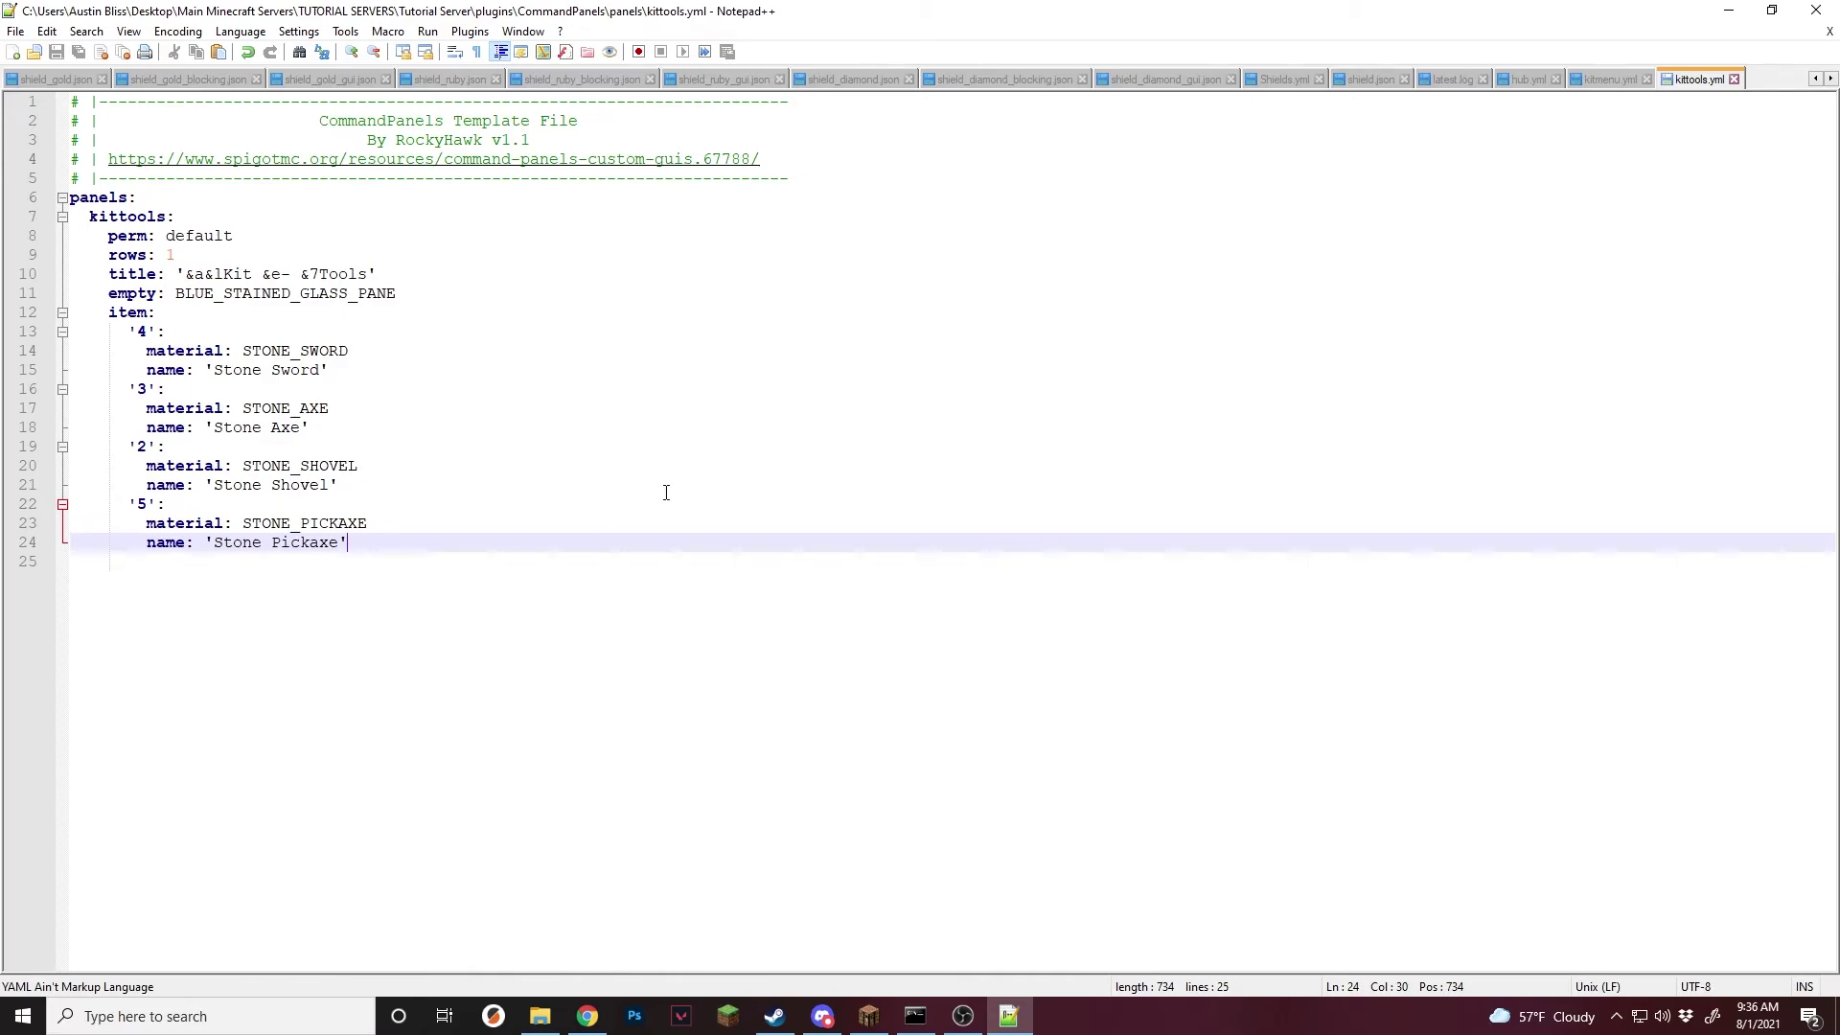
# In kitmenu.yml, review the 'open= kittools' command and the stone tools kit's lore.
pyautogui.click(1598, 81)
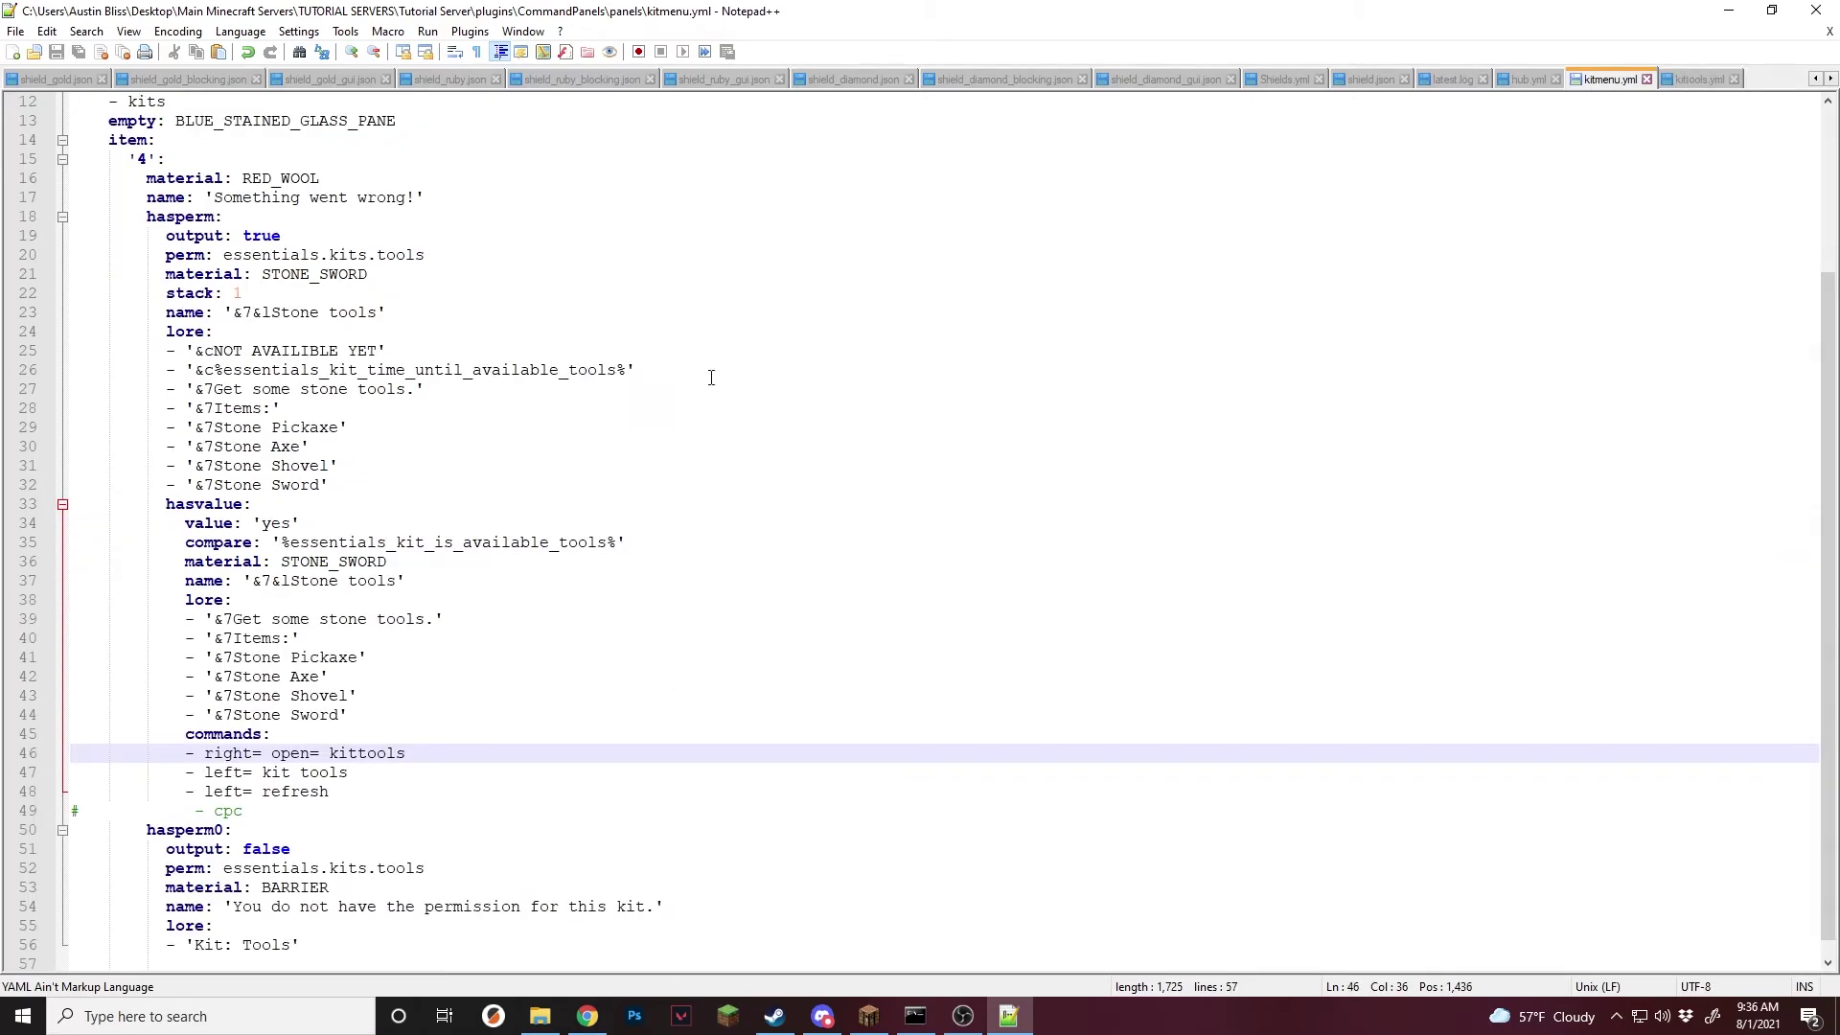
pyautogui.click(346, 487)
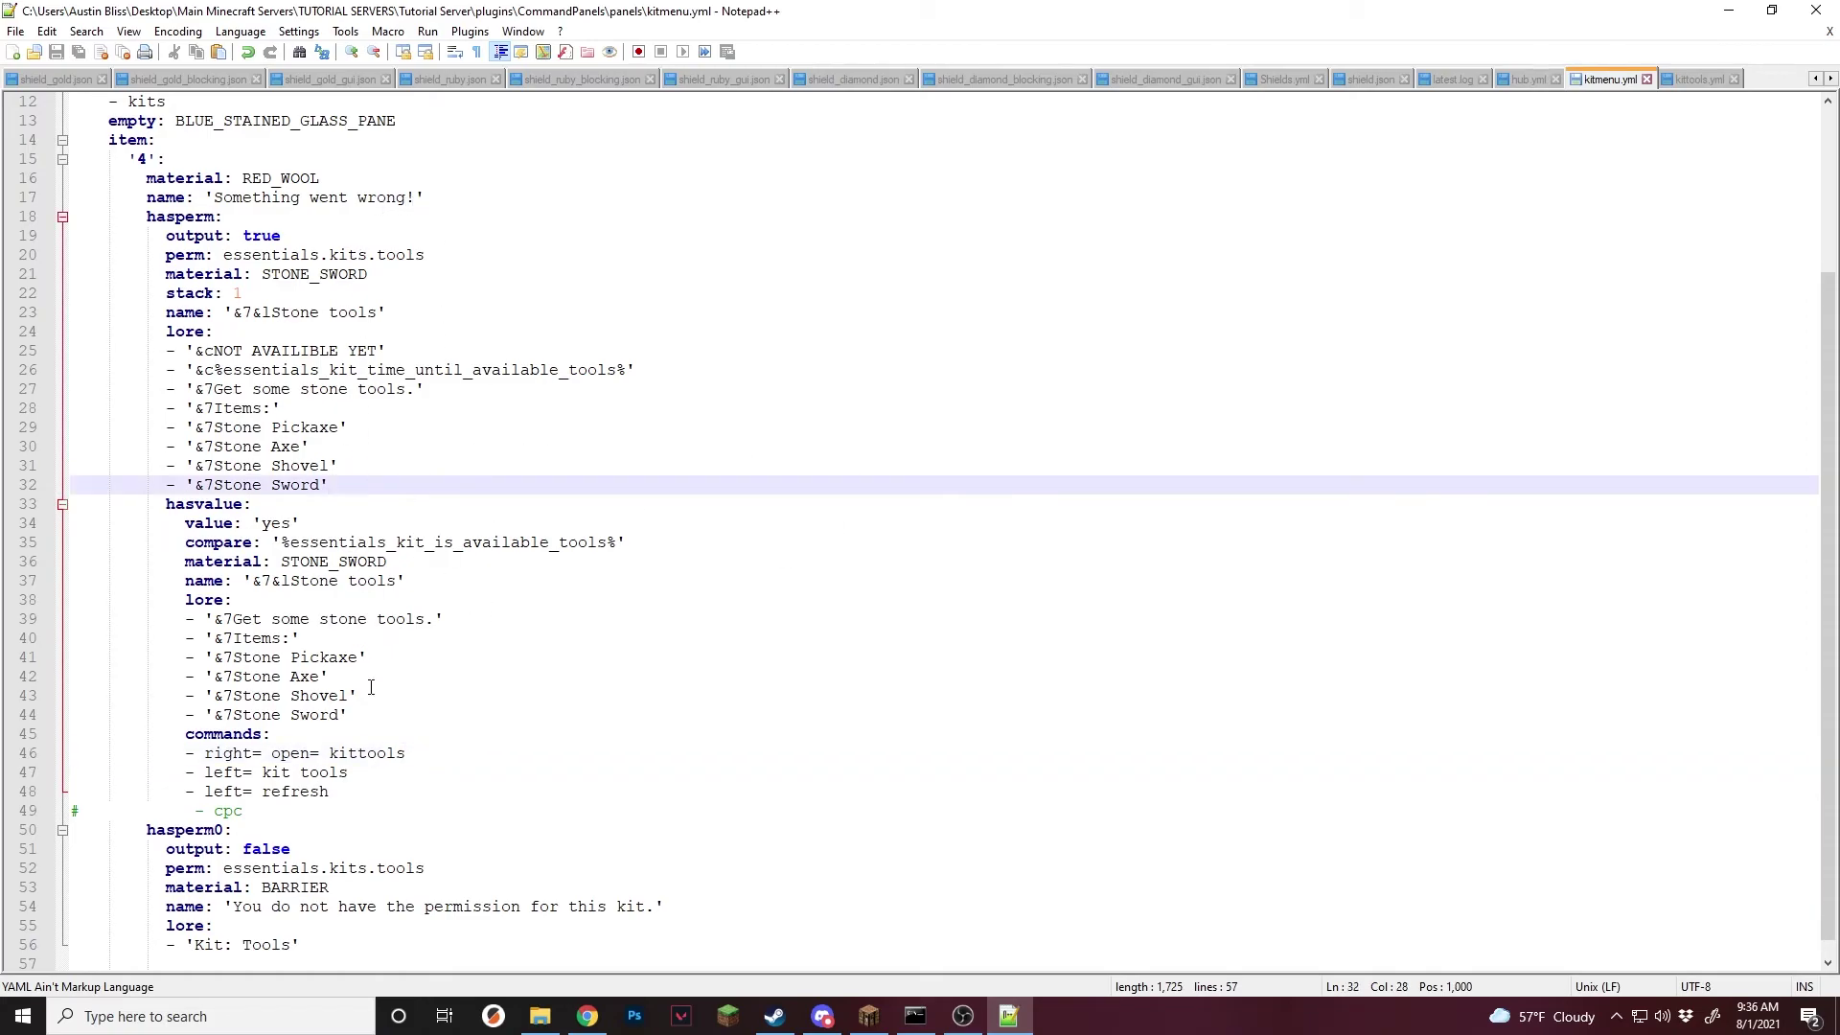
pyautogui.moveTo(412, 749); pyautogui.dragTo(194, 762)
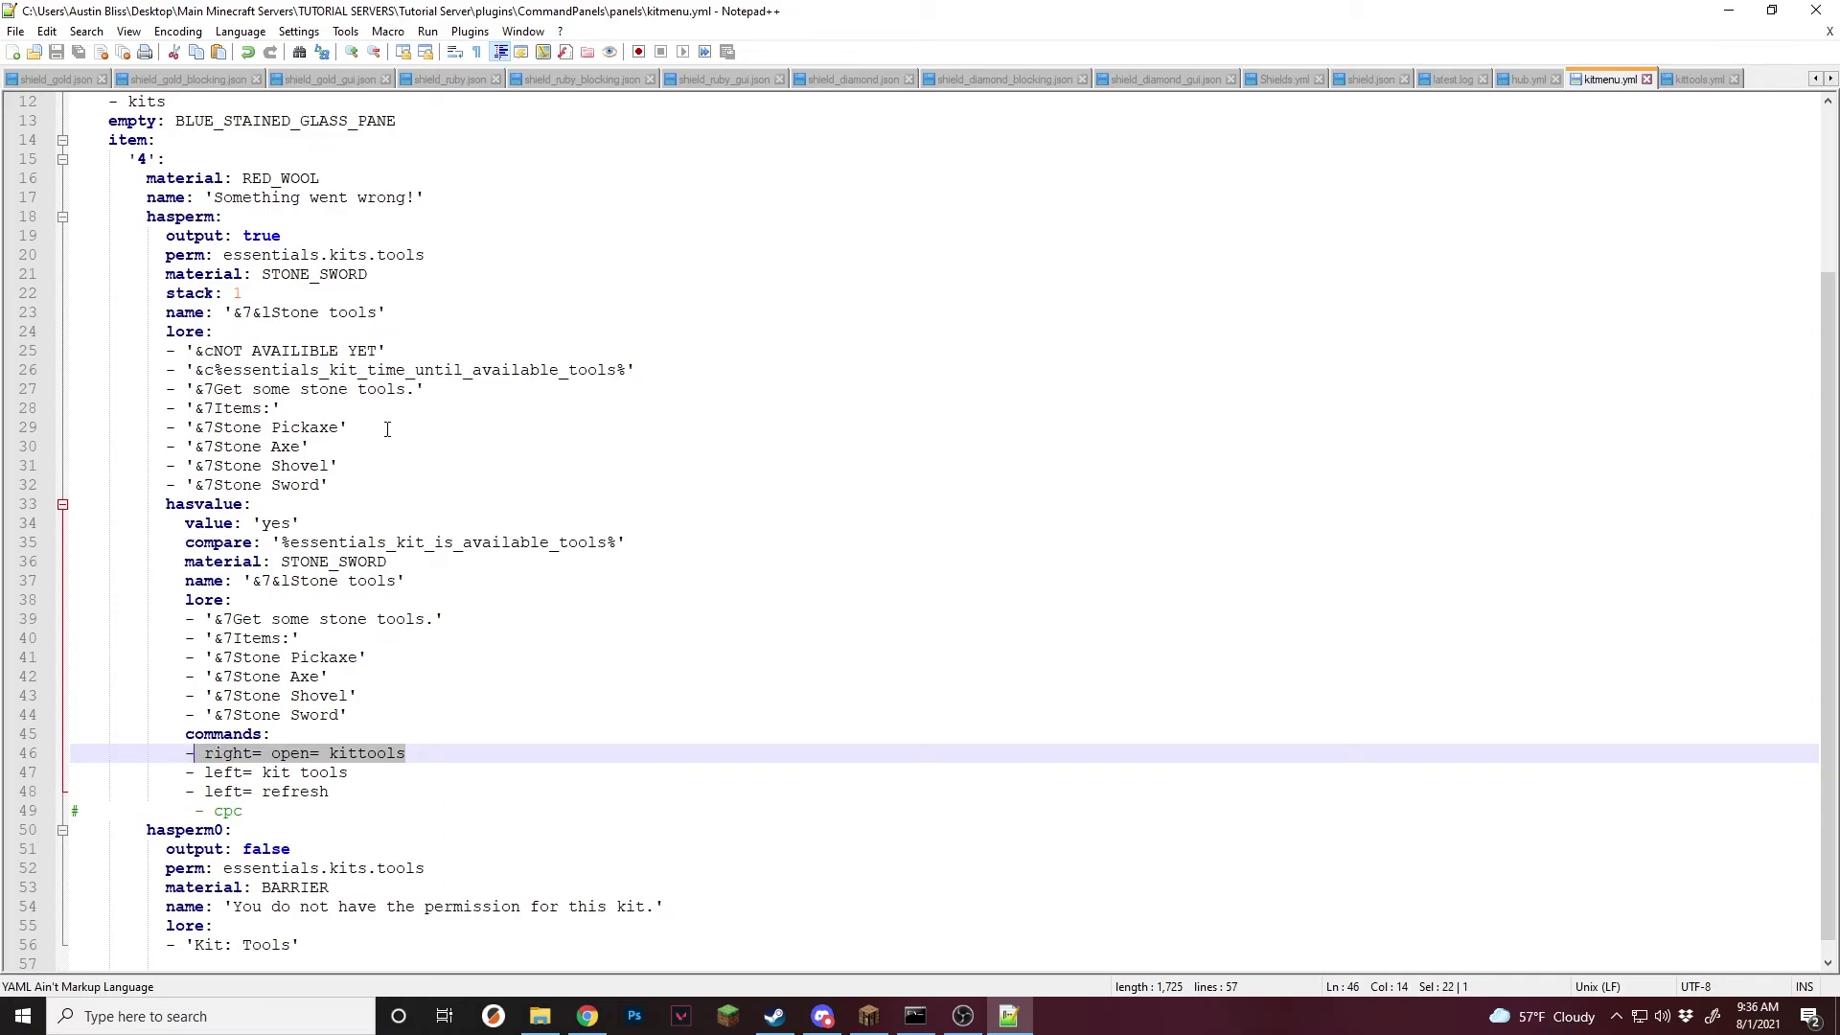
pyautogui.click(451, 466)
pyautogui.press('Up')
pyautogui.press('Up')
pyautogui.press('Up')
pyautogui.press('Up')
pyautogui.press('Up')
pyautogui.press('Up')
pyautogui.press('Up')
pyautogui.press('Up')
pyautogui.press('Up')
pyautogui.scroll(-1, 505, 482)
pyautogui.click(343, 904)
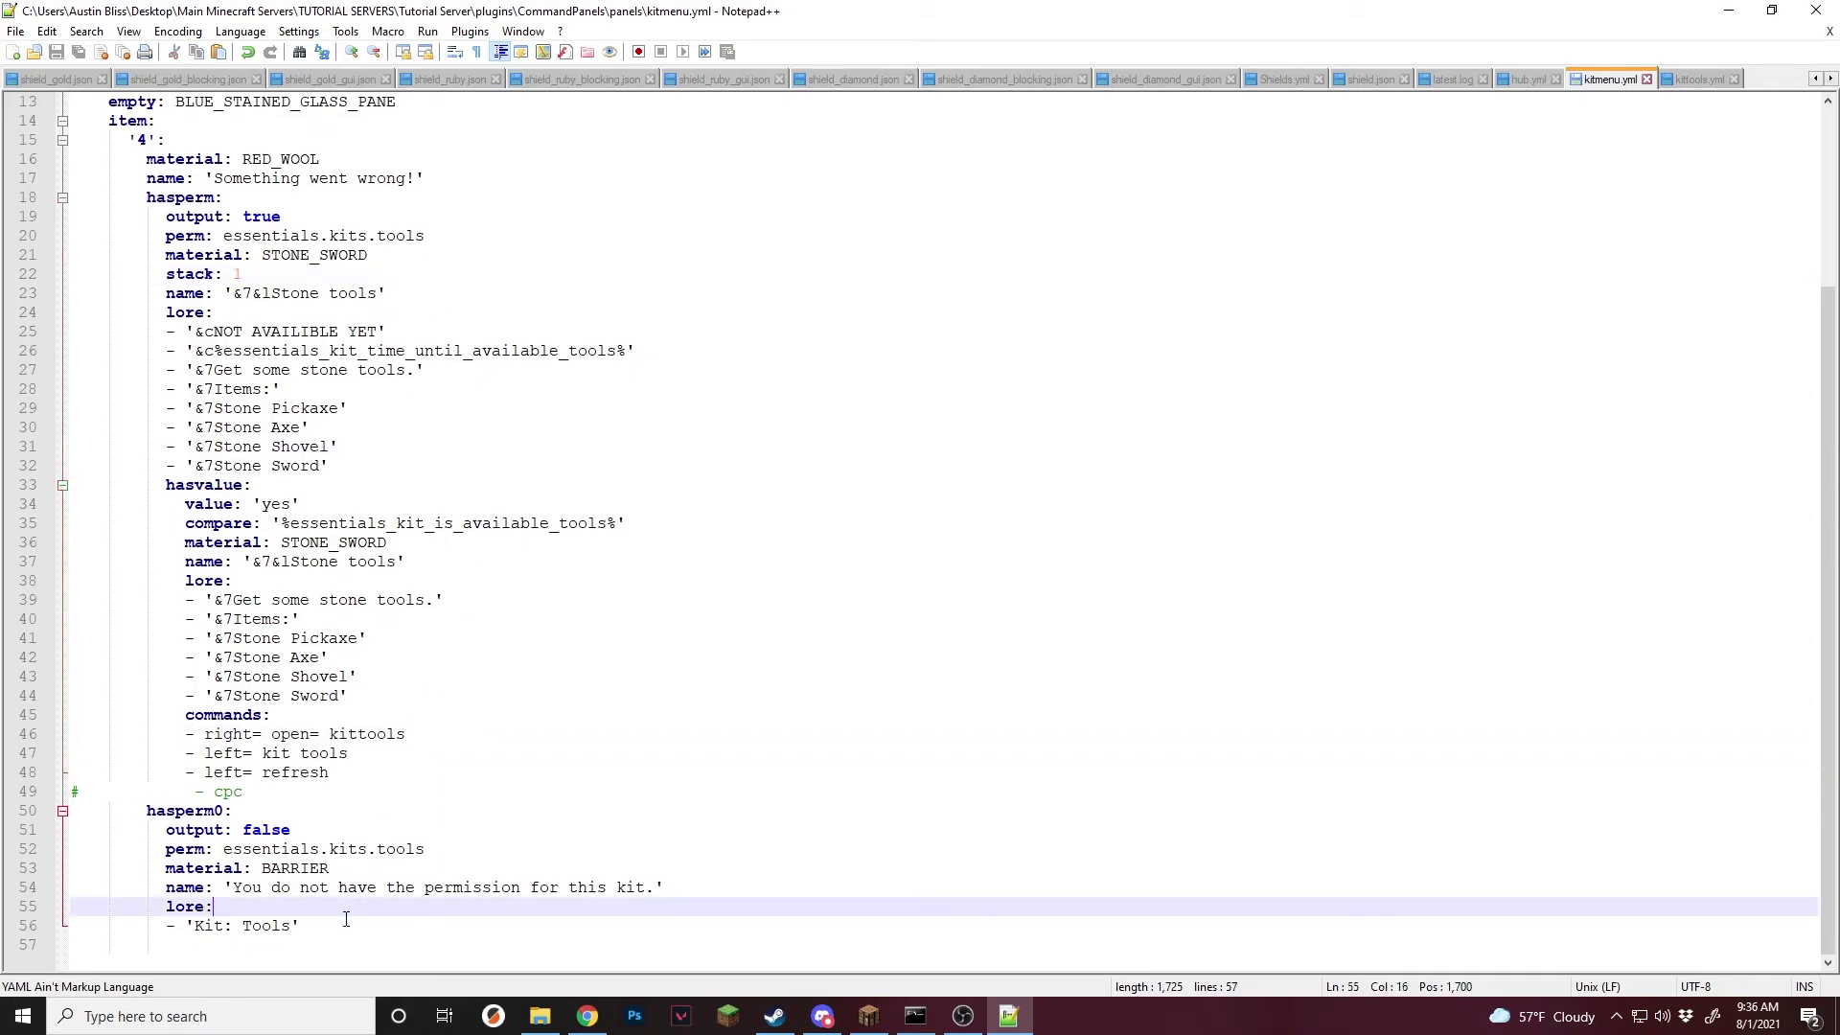
pyautogui.press('Down')
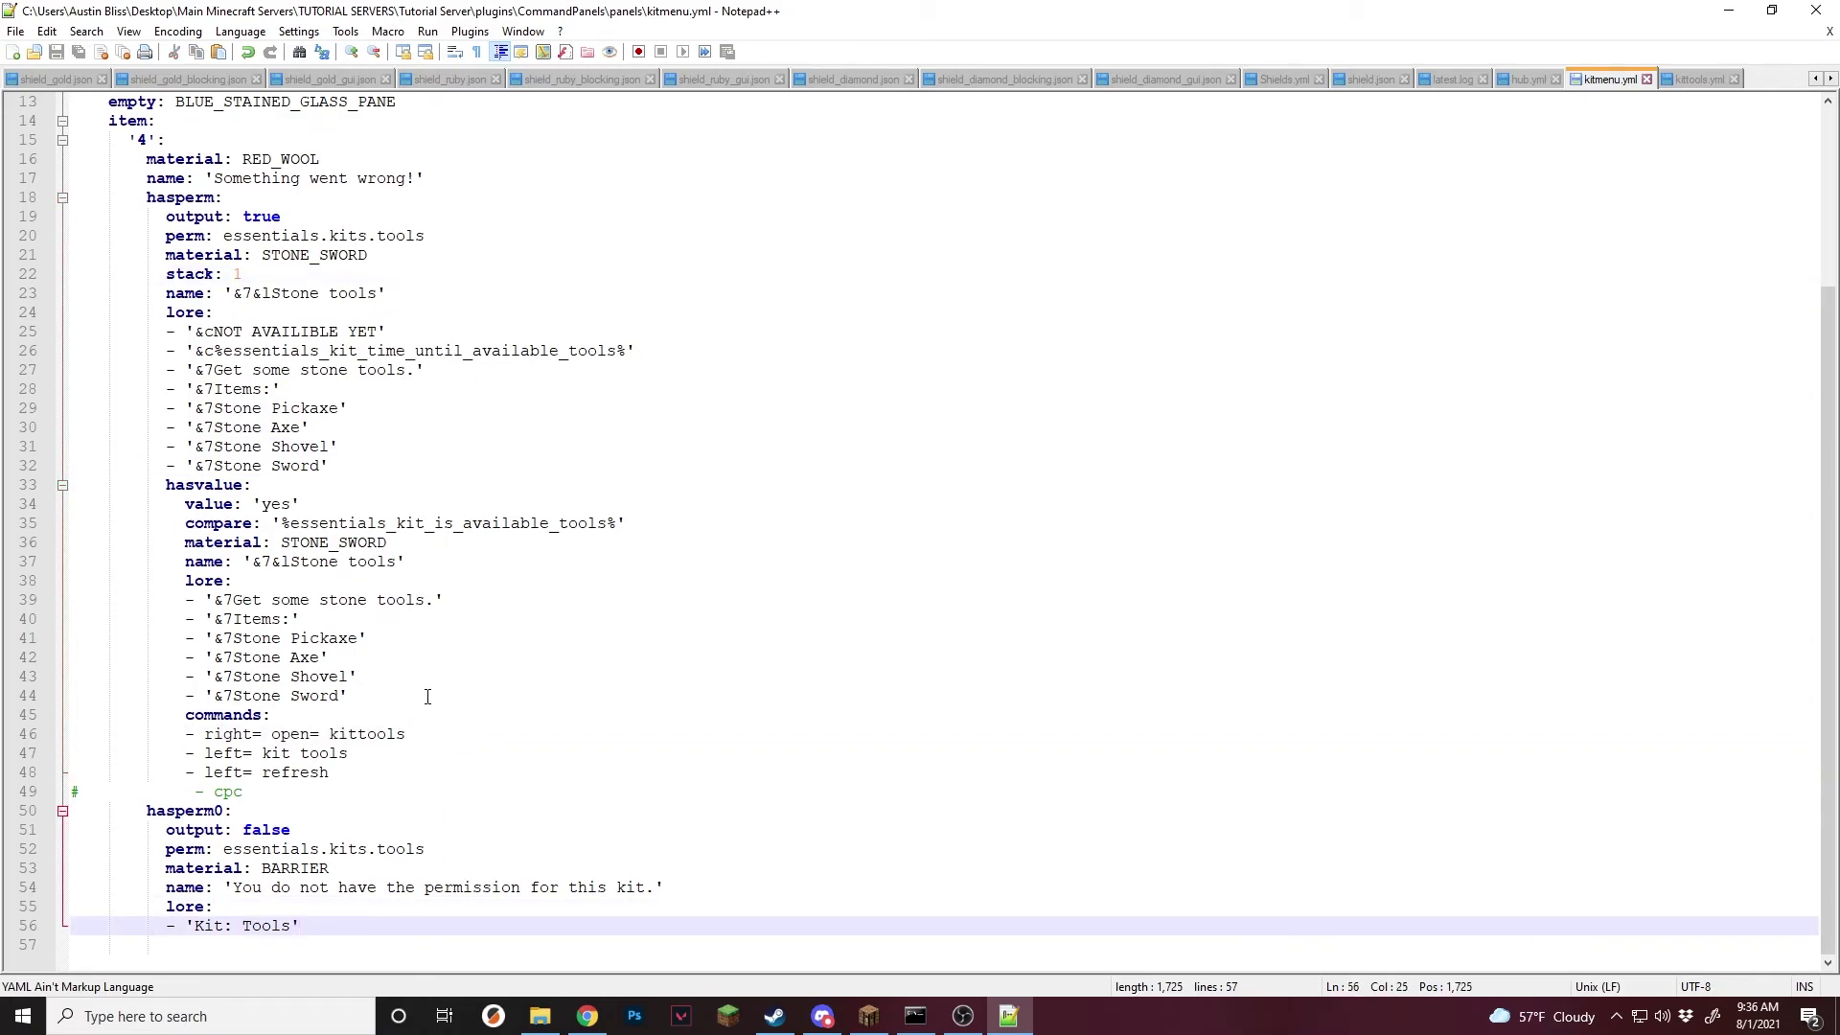
pyautogui.scroll(4, 428, 696)
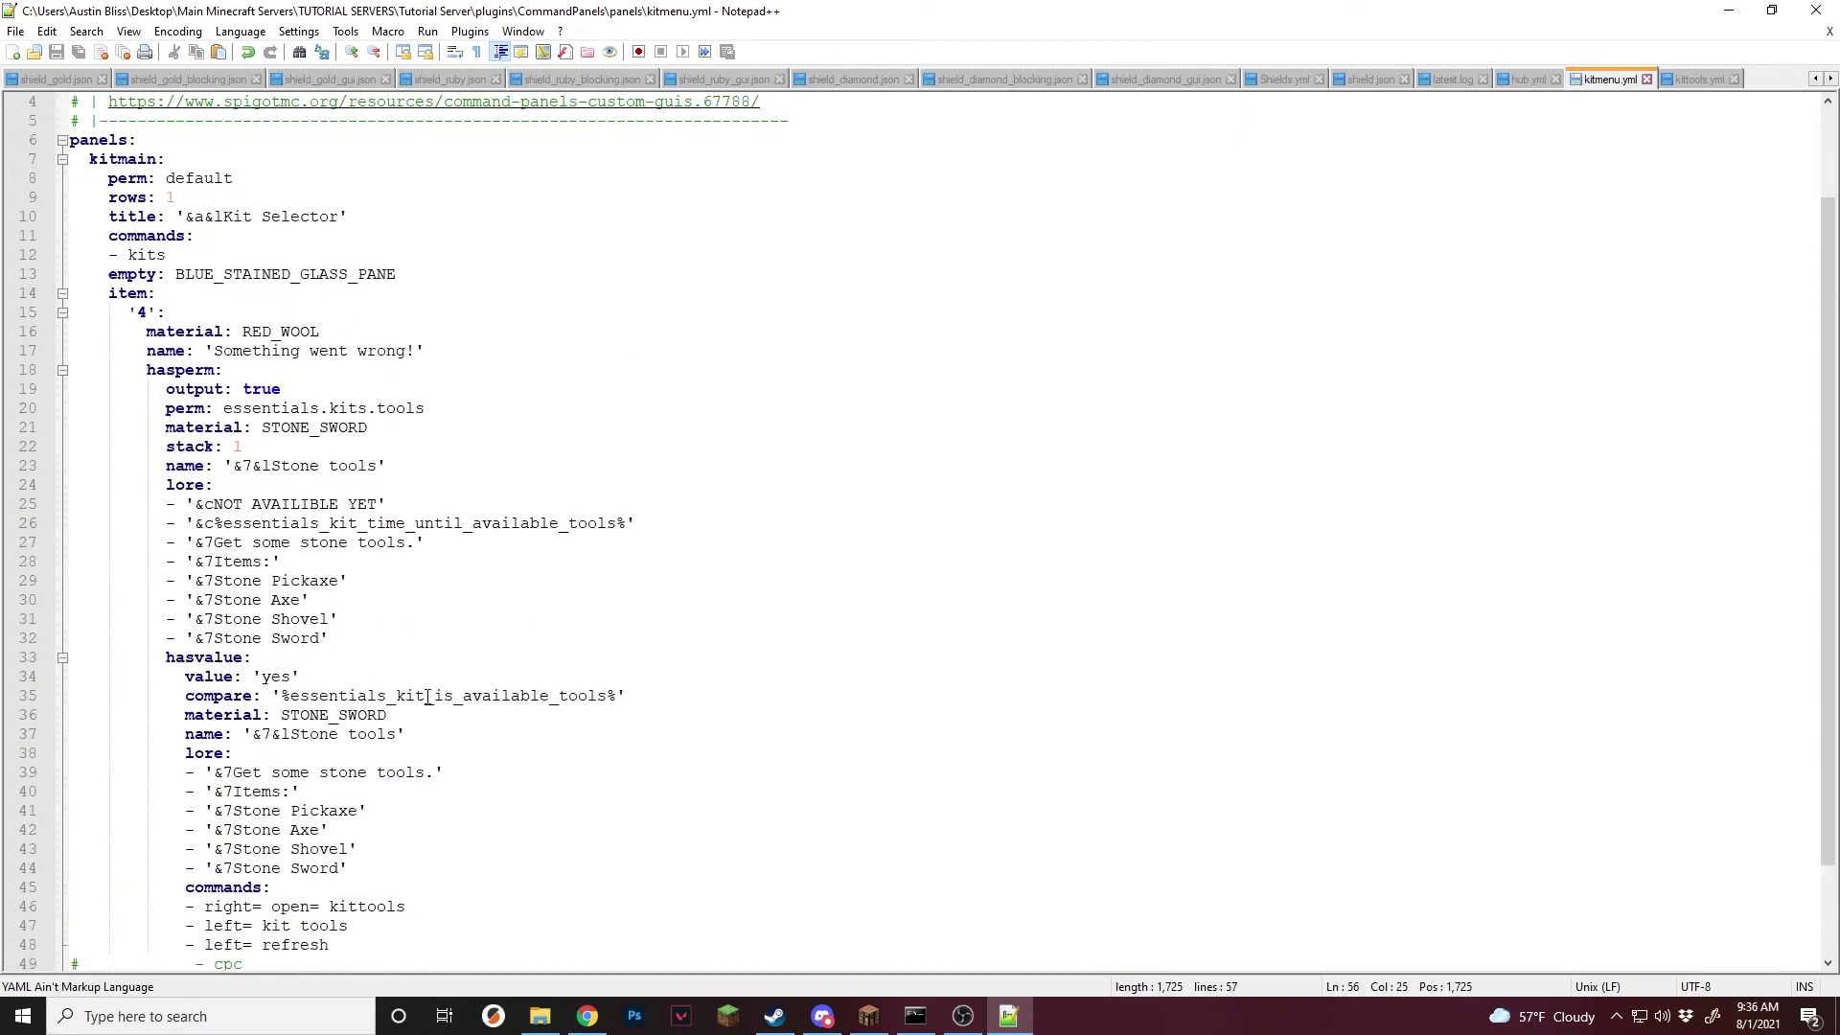
pyautogui.scroll(-4, 428, 692)
pyautogui.click(447, 572)
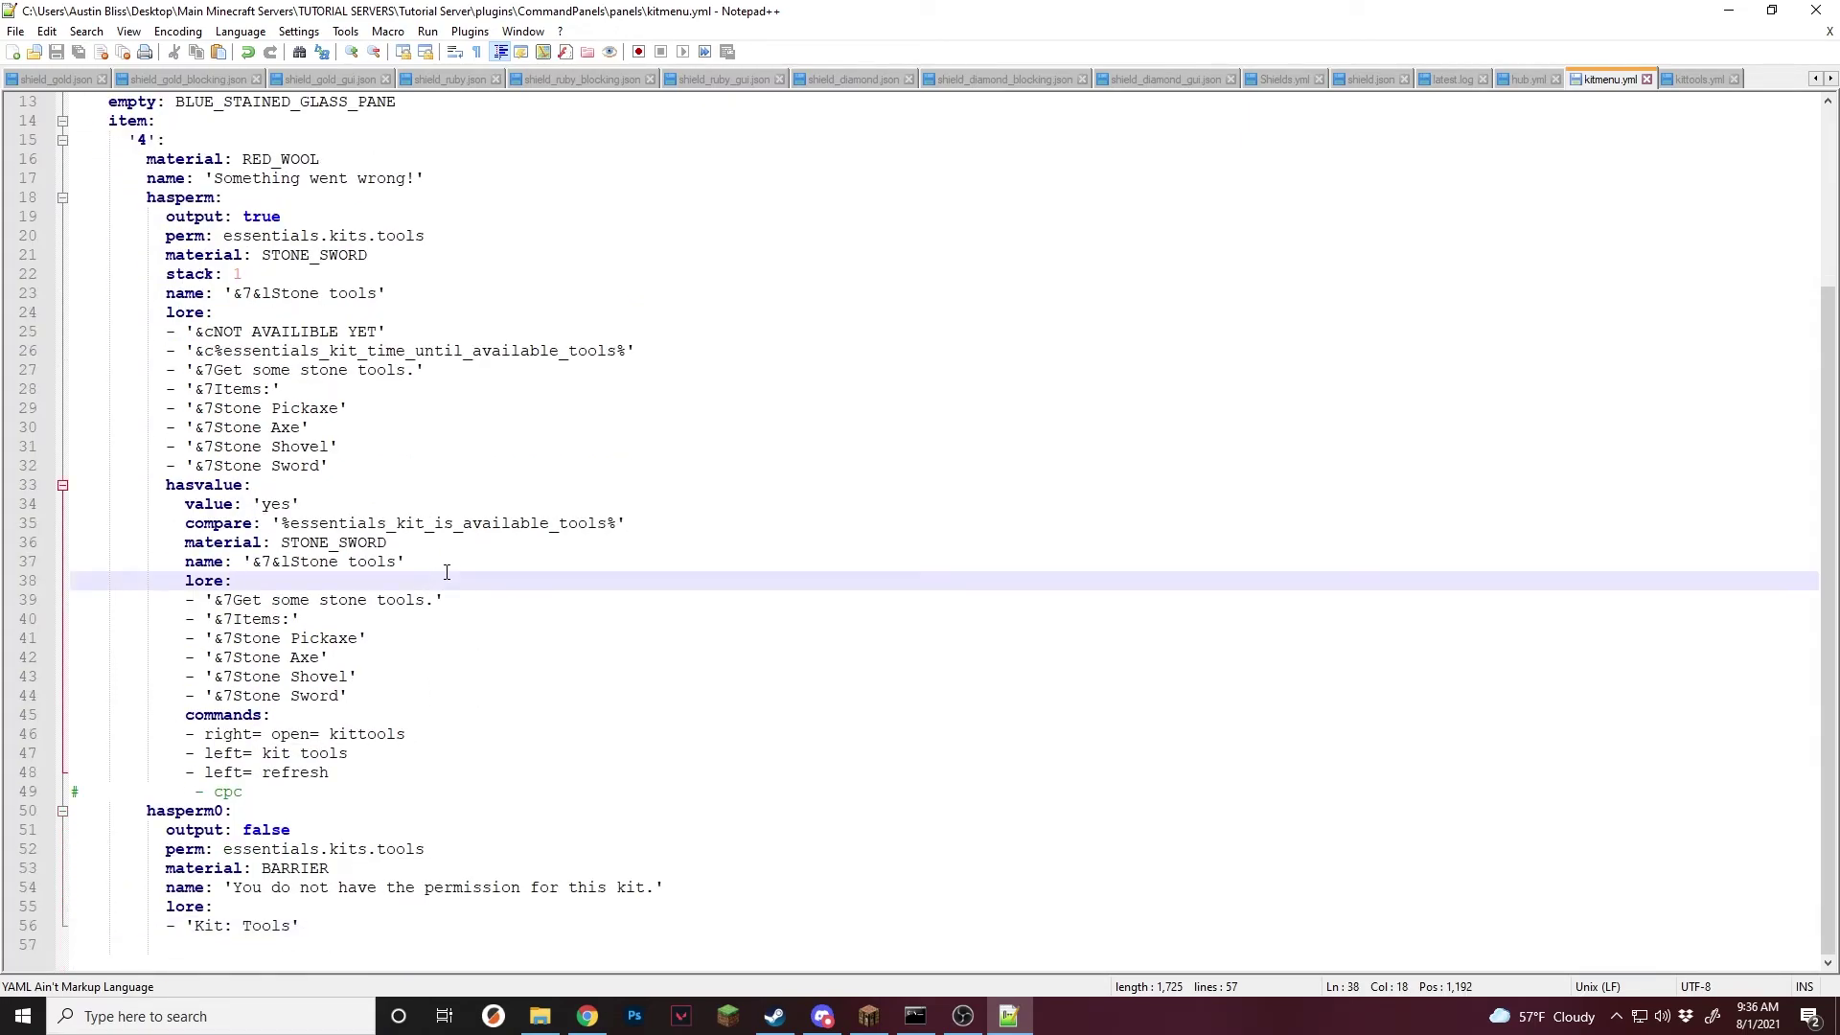
# Add lore lines 'Right click to preview' and 'Left click to claim' after 'Get some stone tools.', then save.
pyautogui.click(460, 602)
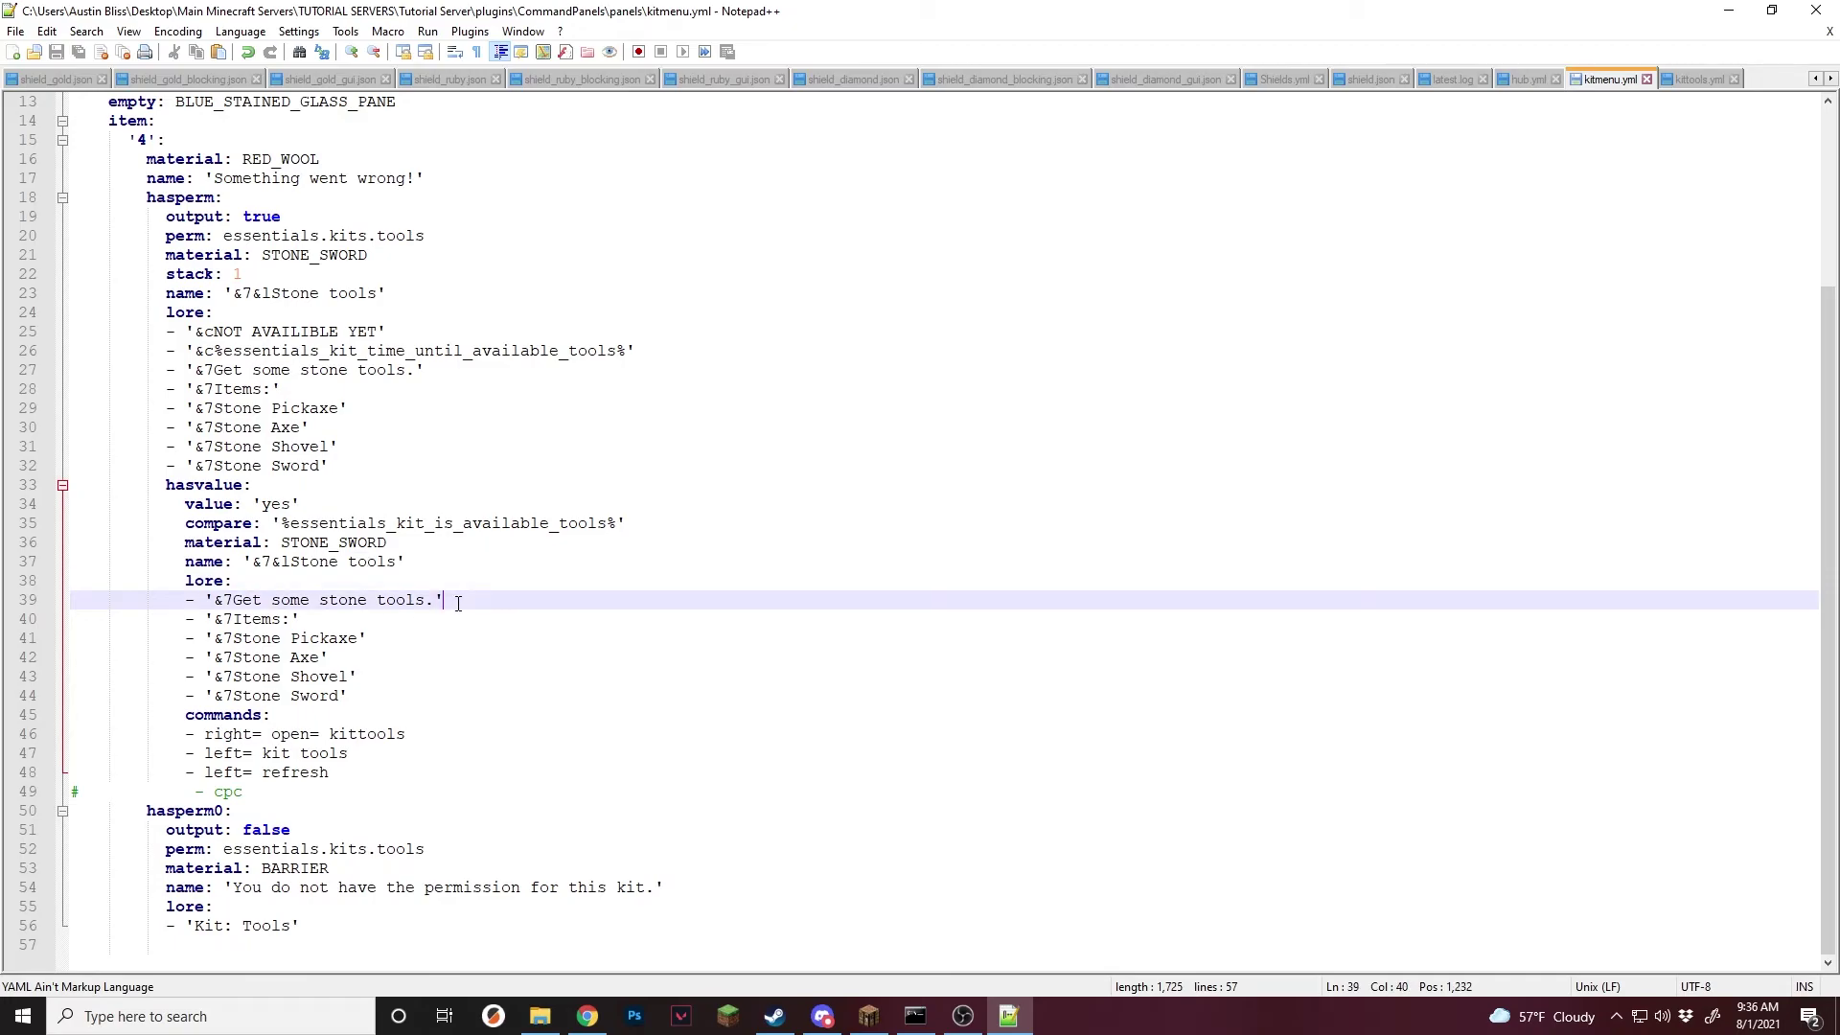
pyautogui.press('Return')
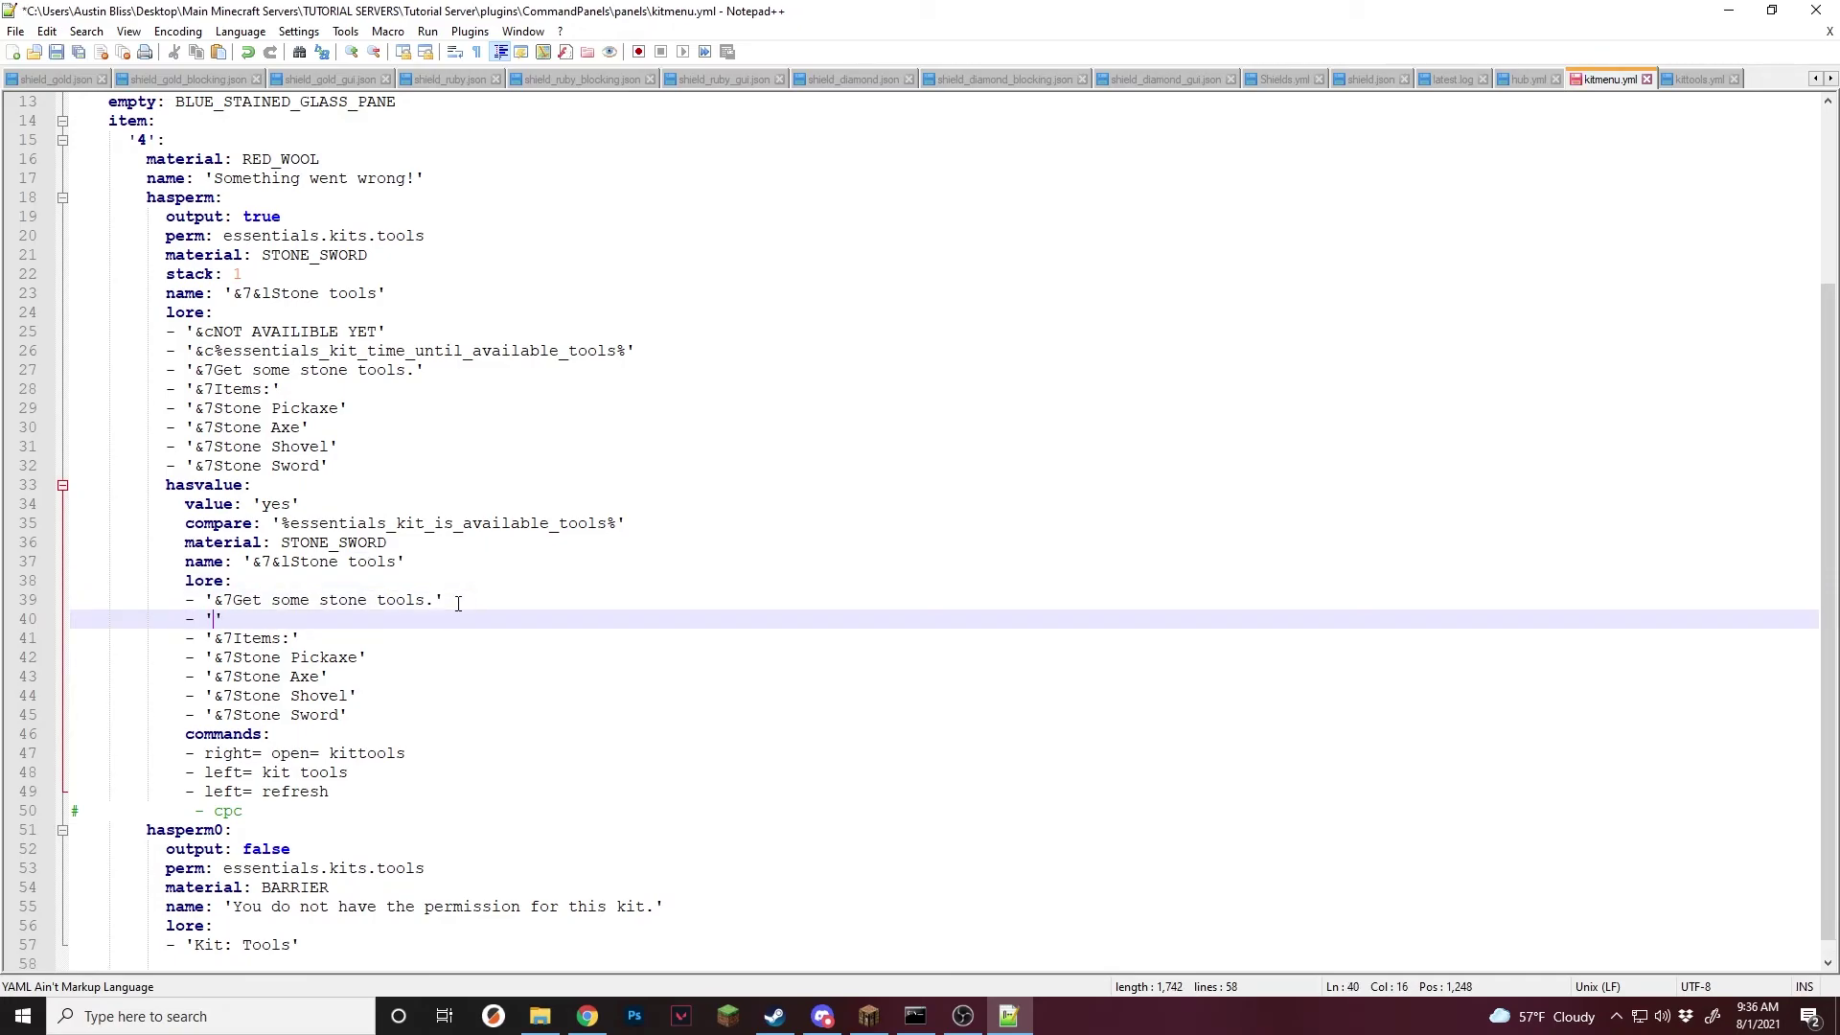
pyautogui.write("- 'Right click to preview")
pyautogui.press('Return')
pyautogui.write("- 'Left click")
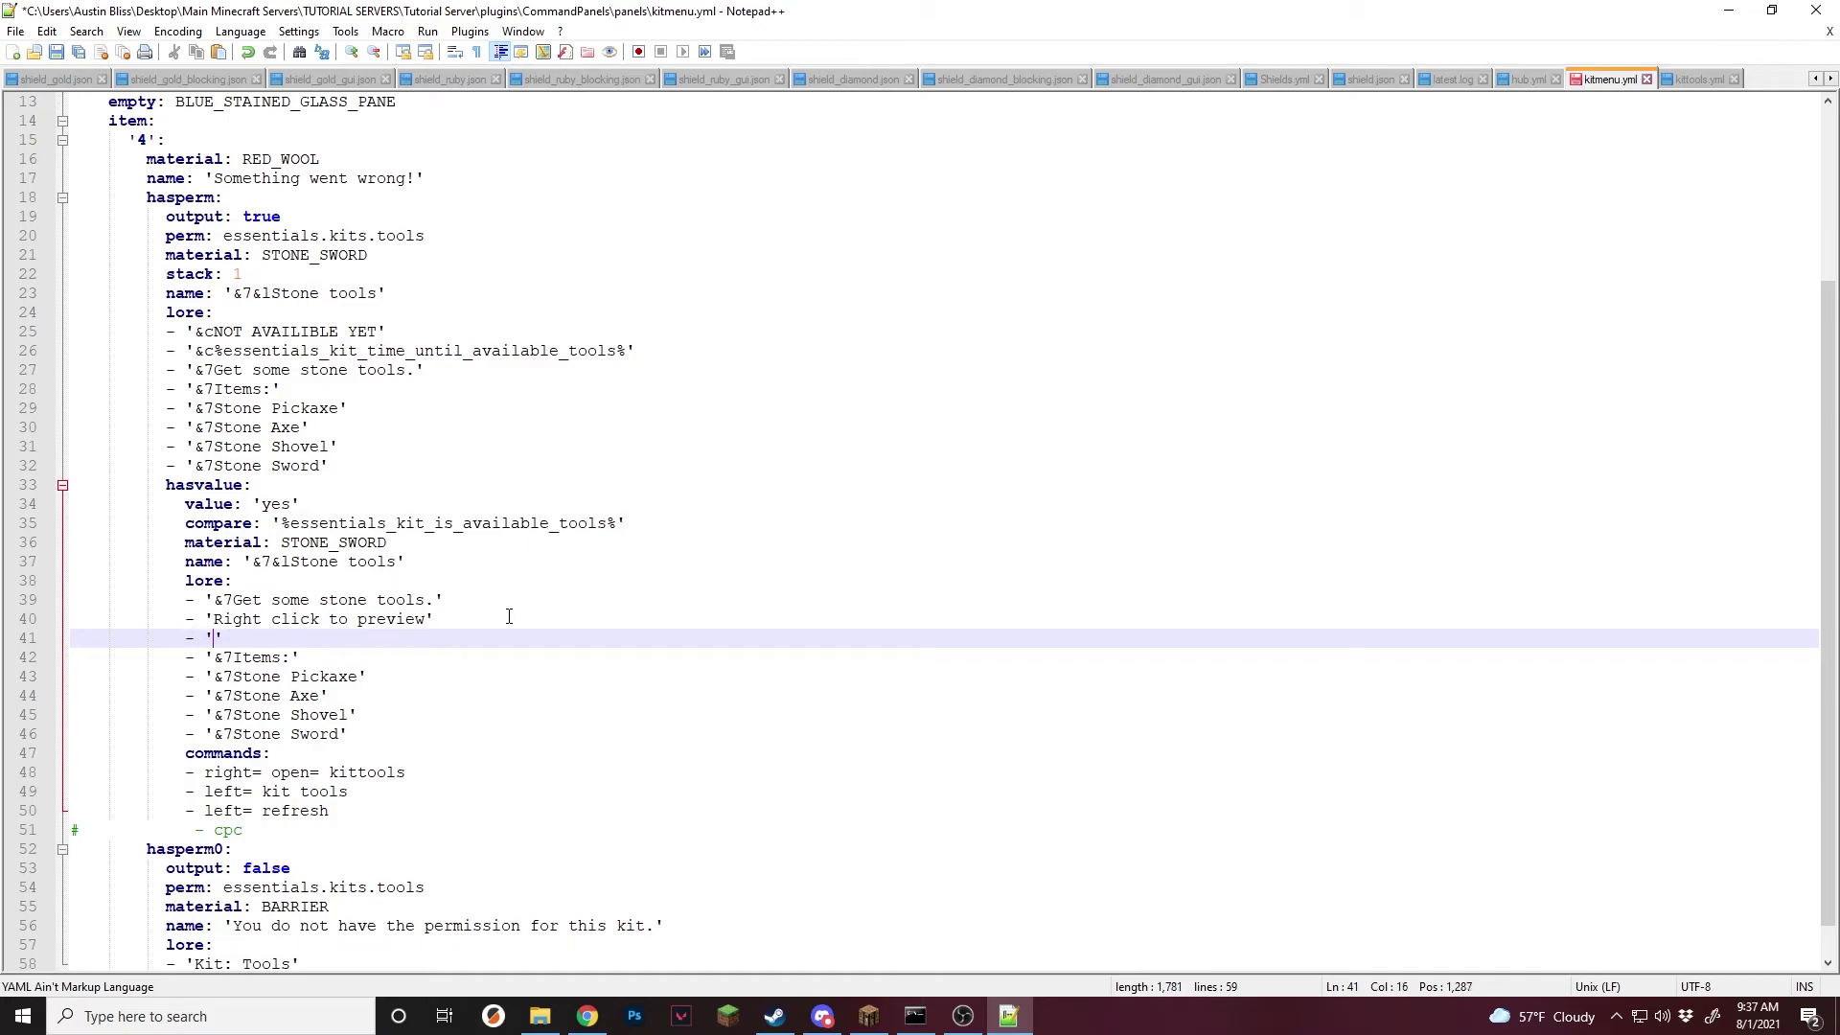
pyautogui.write(' to claim')
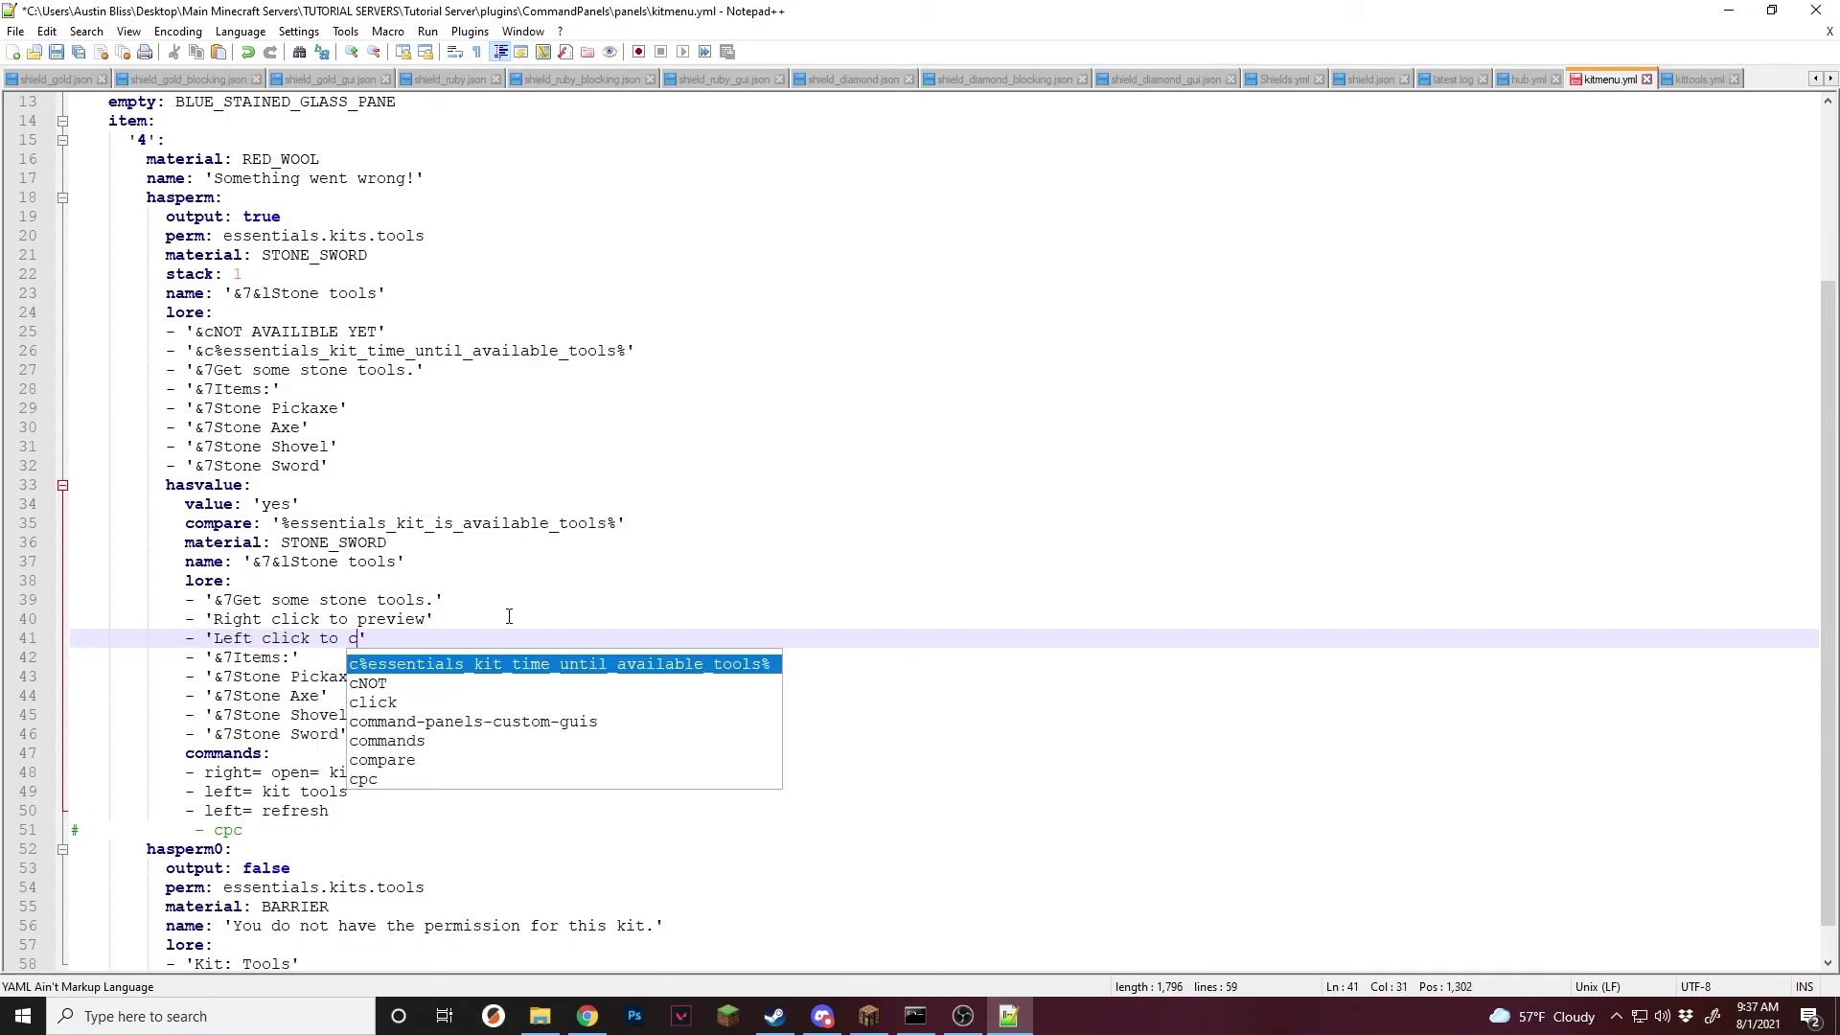
pyautogui.hotkey('ctrl', 's')
pyautogui.click(502, 622)
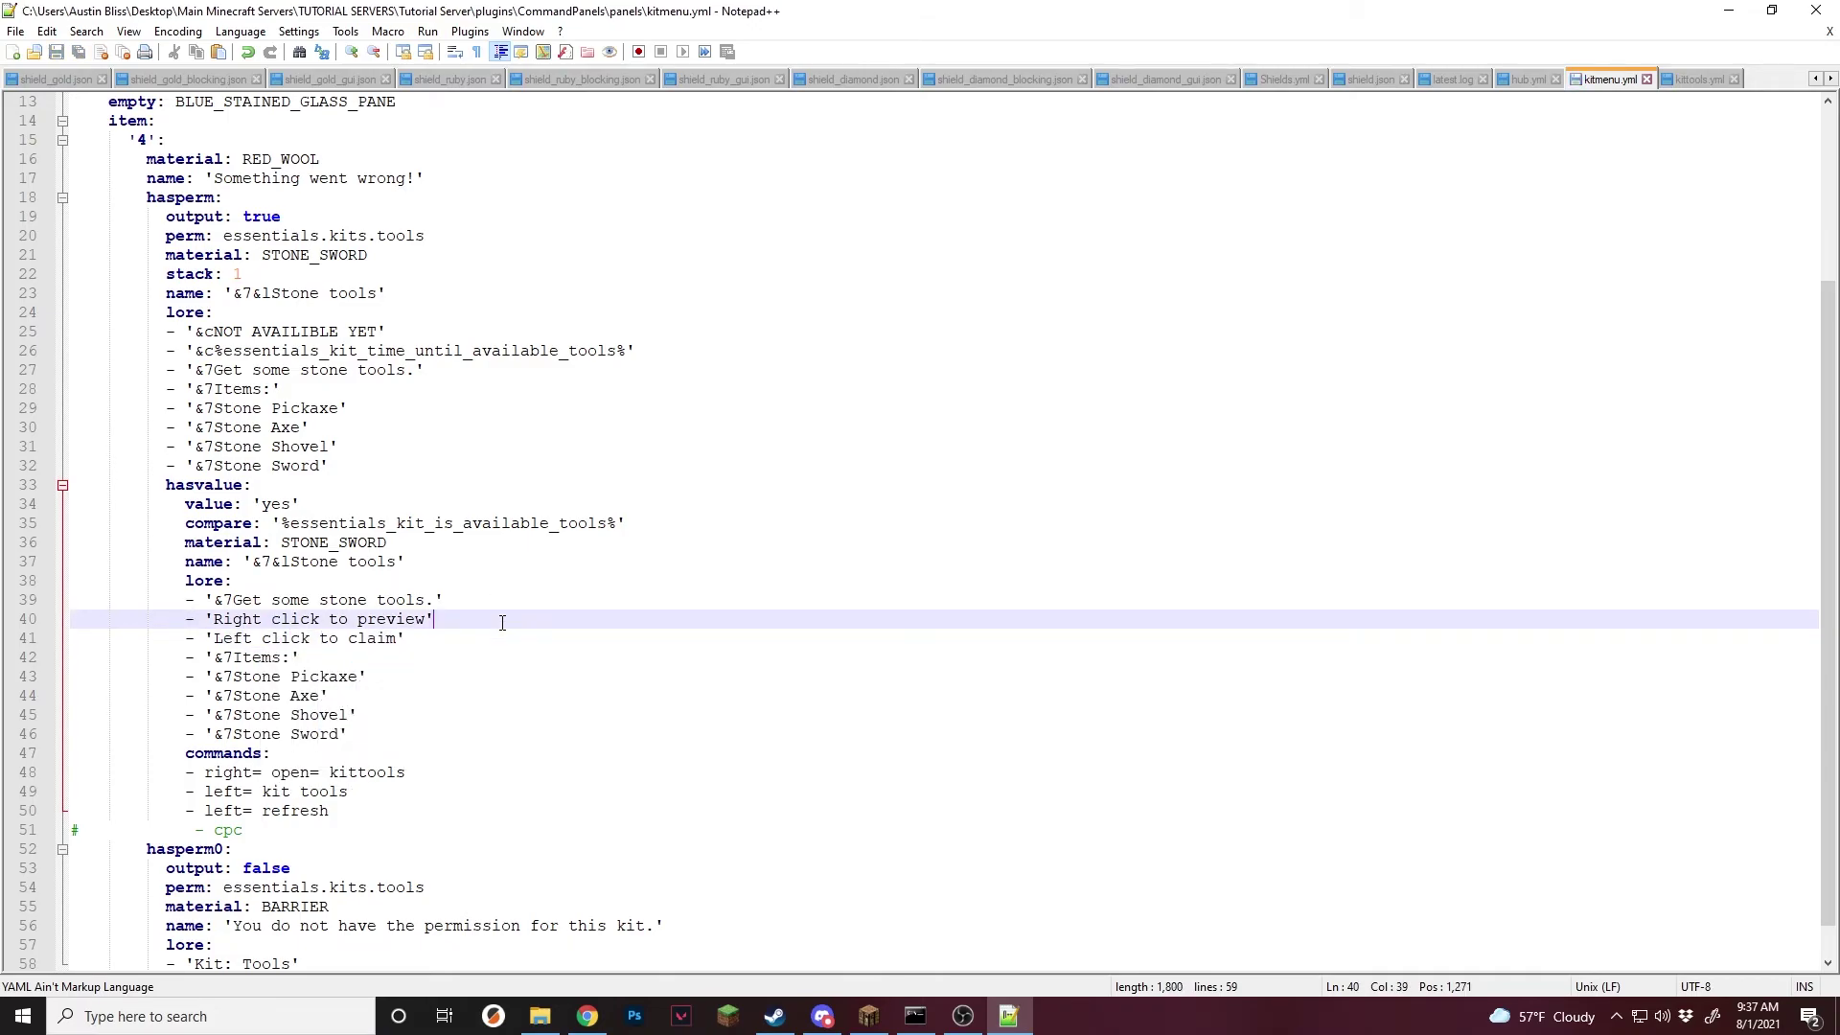
# In Minecraft, run /kits, right-click the stone sword to preview the kittools panel, then return to the selector.
pyautogui.click(869, 1015)
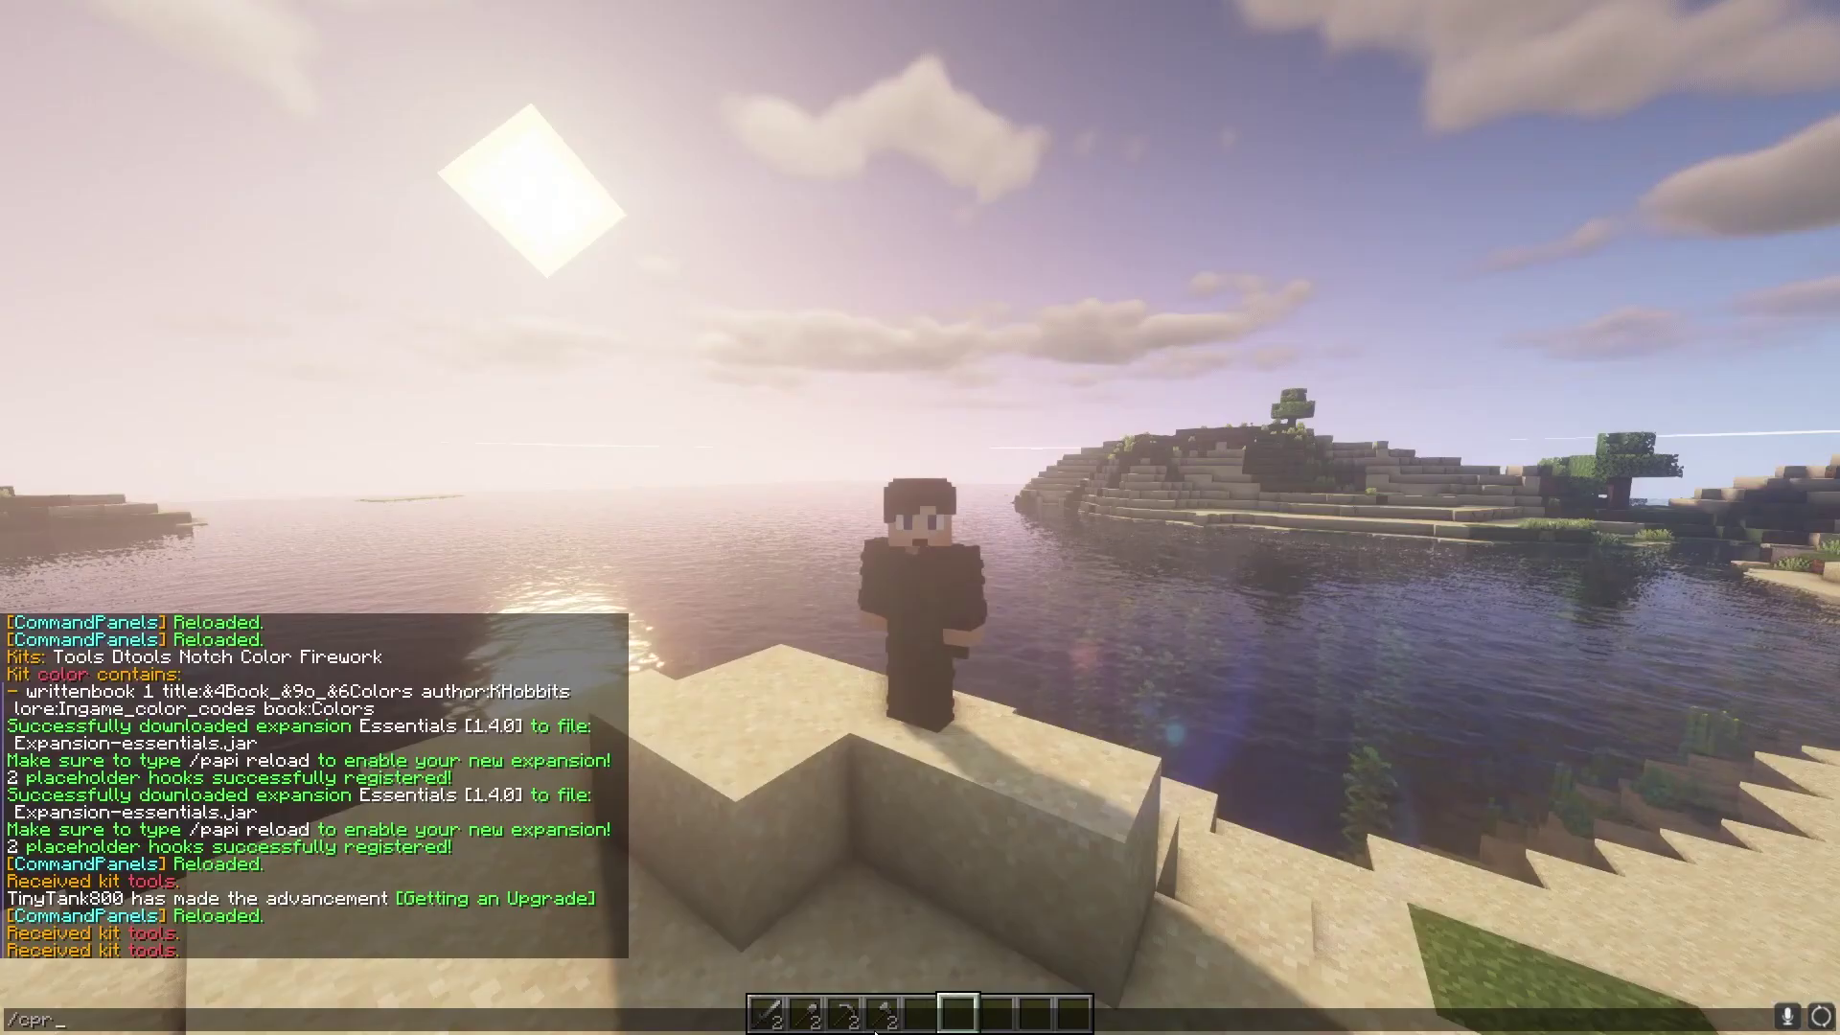
pyautogui.write('/kitshow')
pyautogui.press('Return')
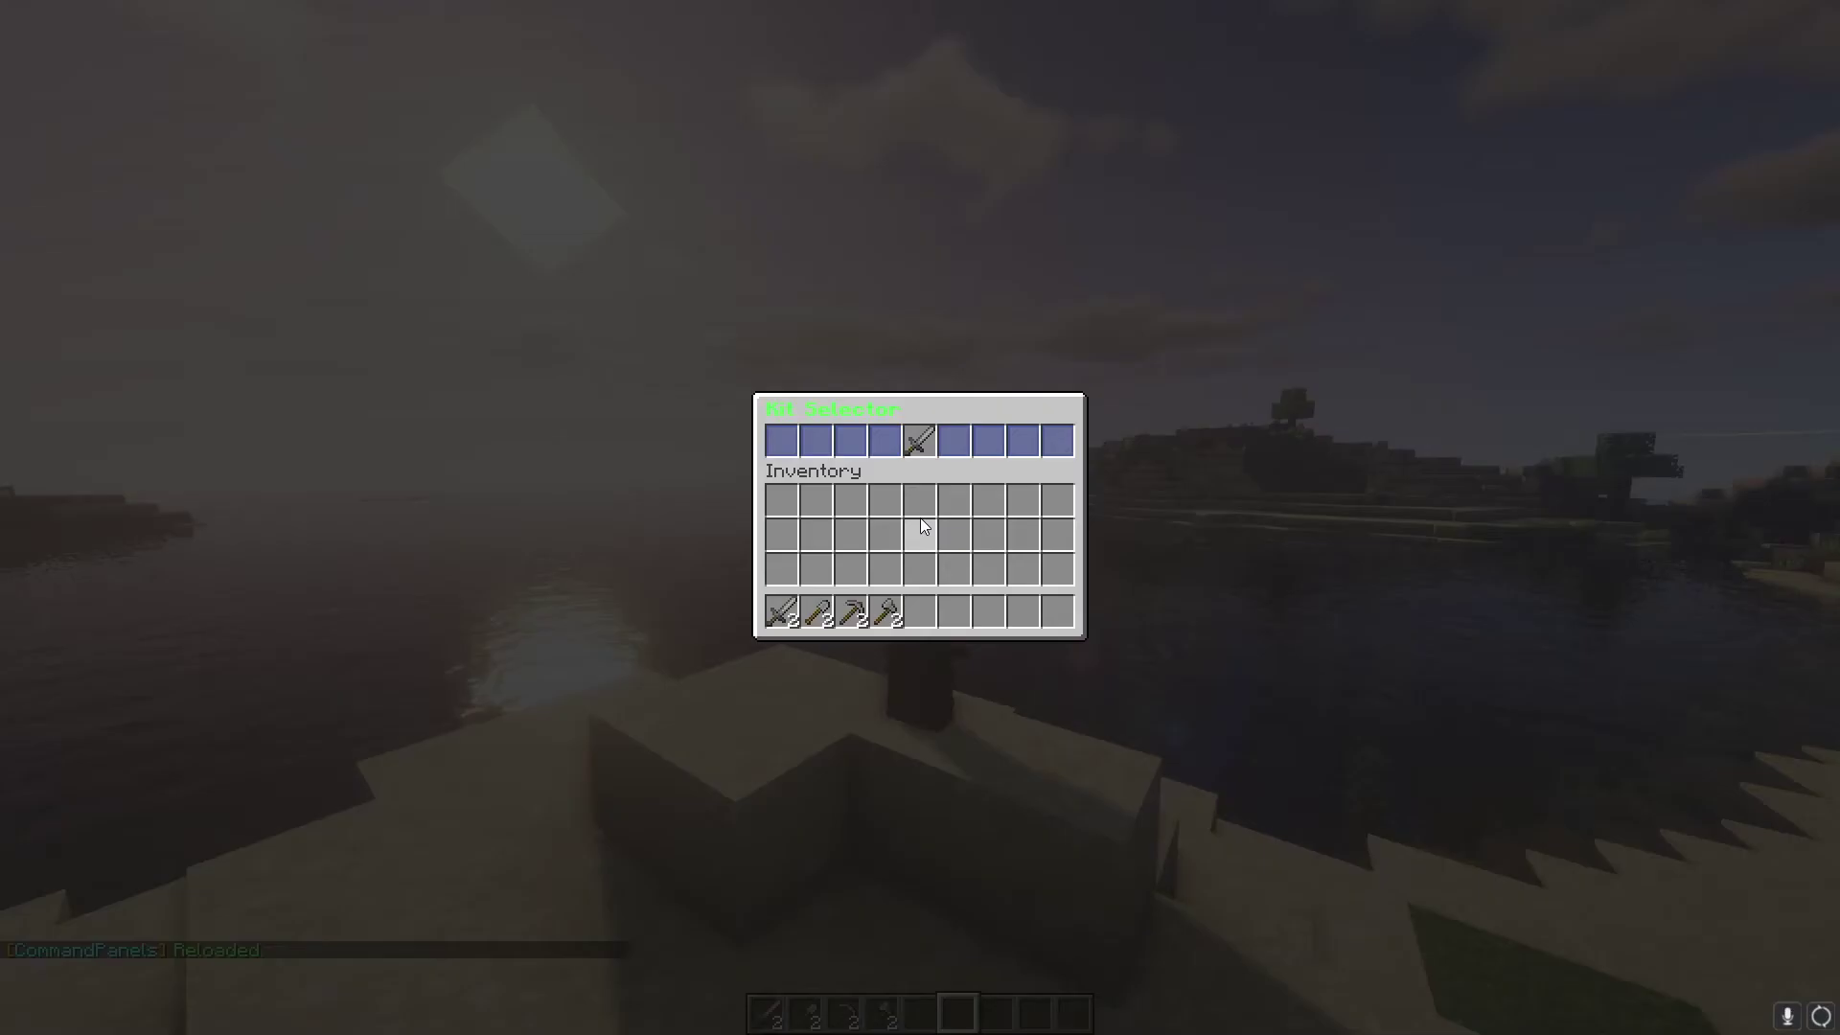
pyautogui.rightClick(911, 443)
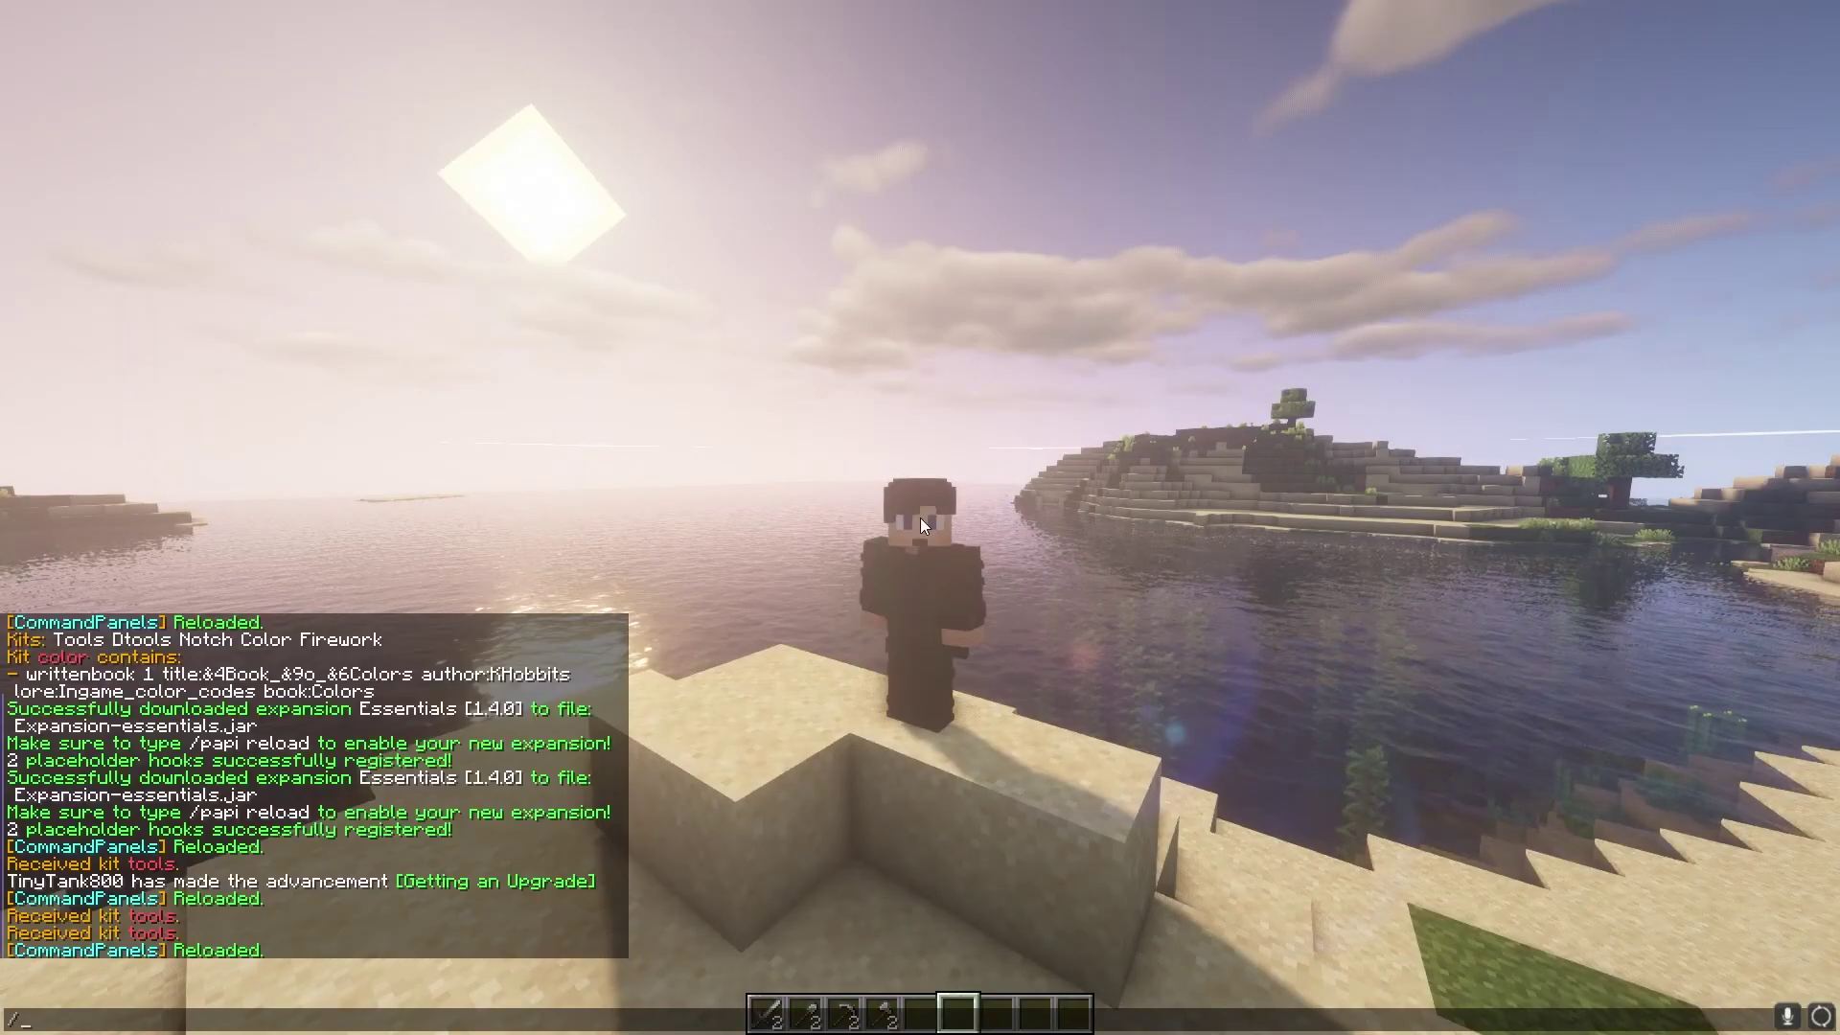
pyautogui.press('Return')
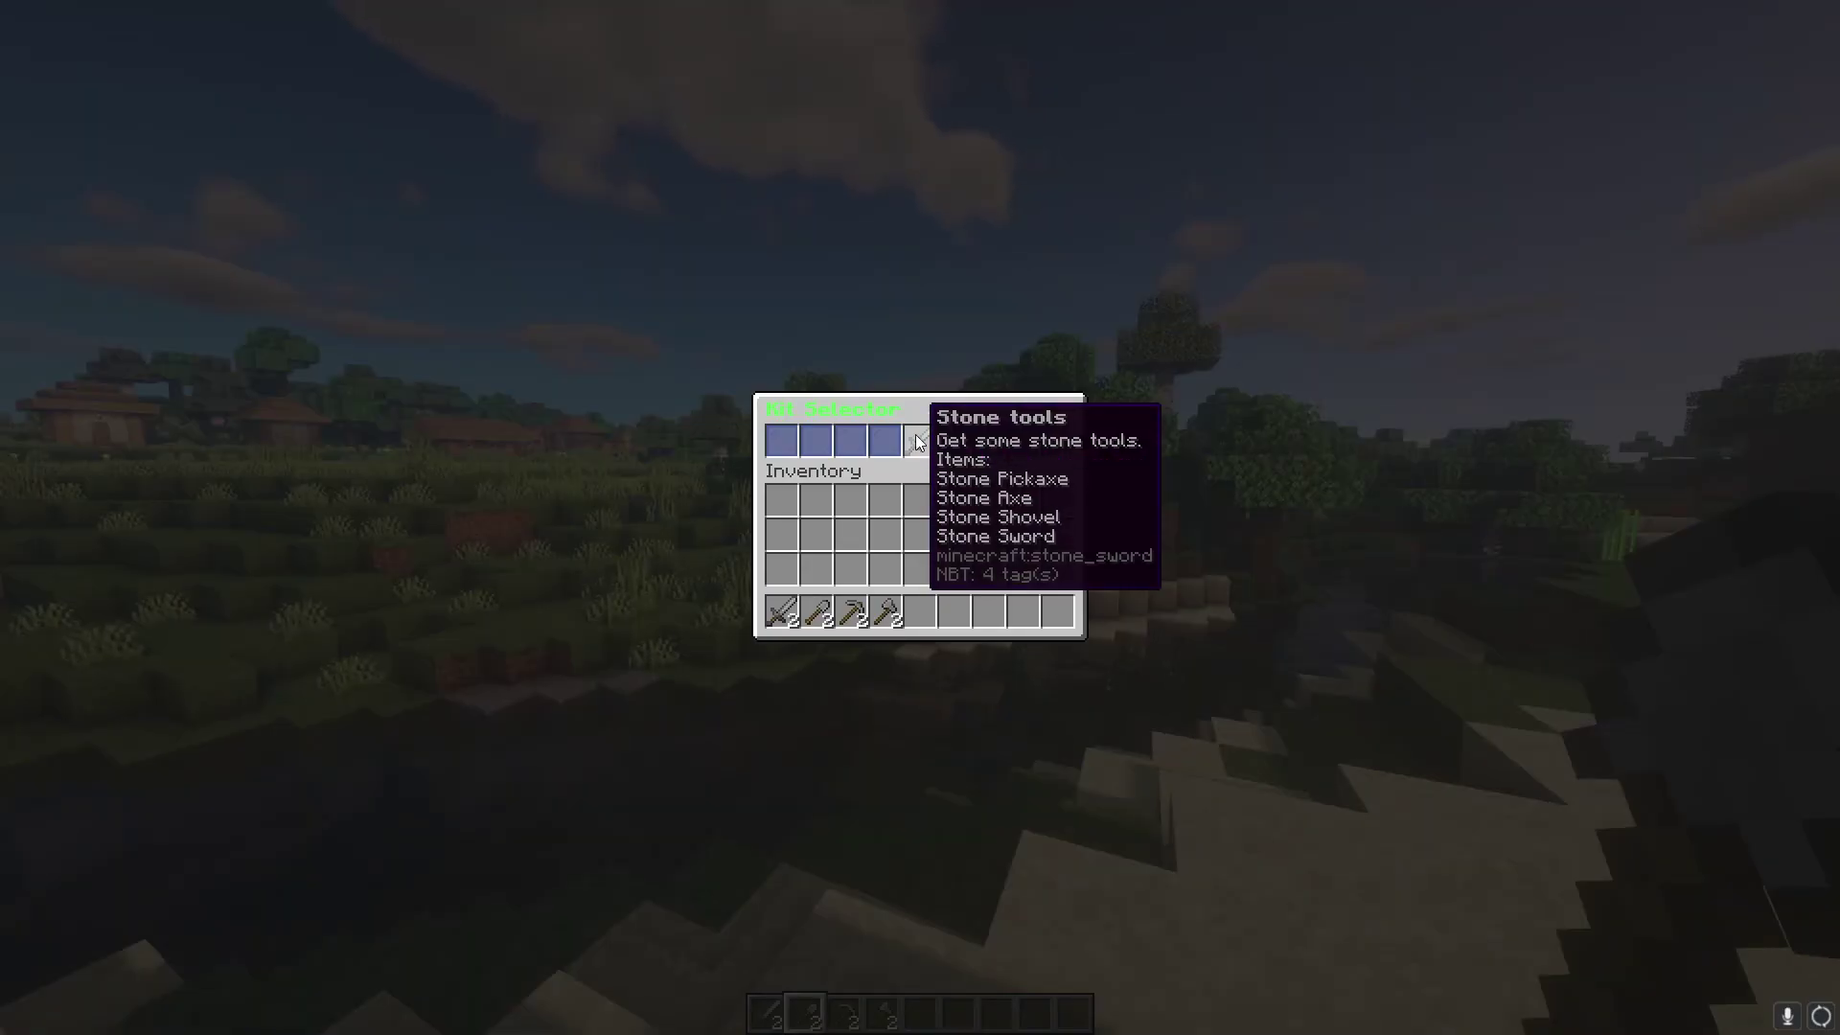
pyautogui.click(917, 442)
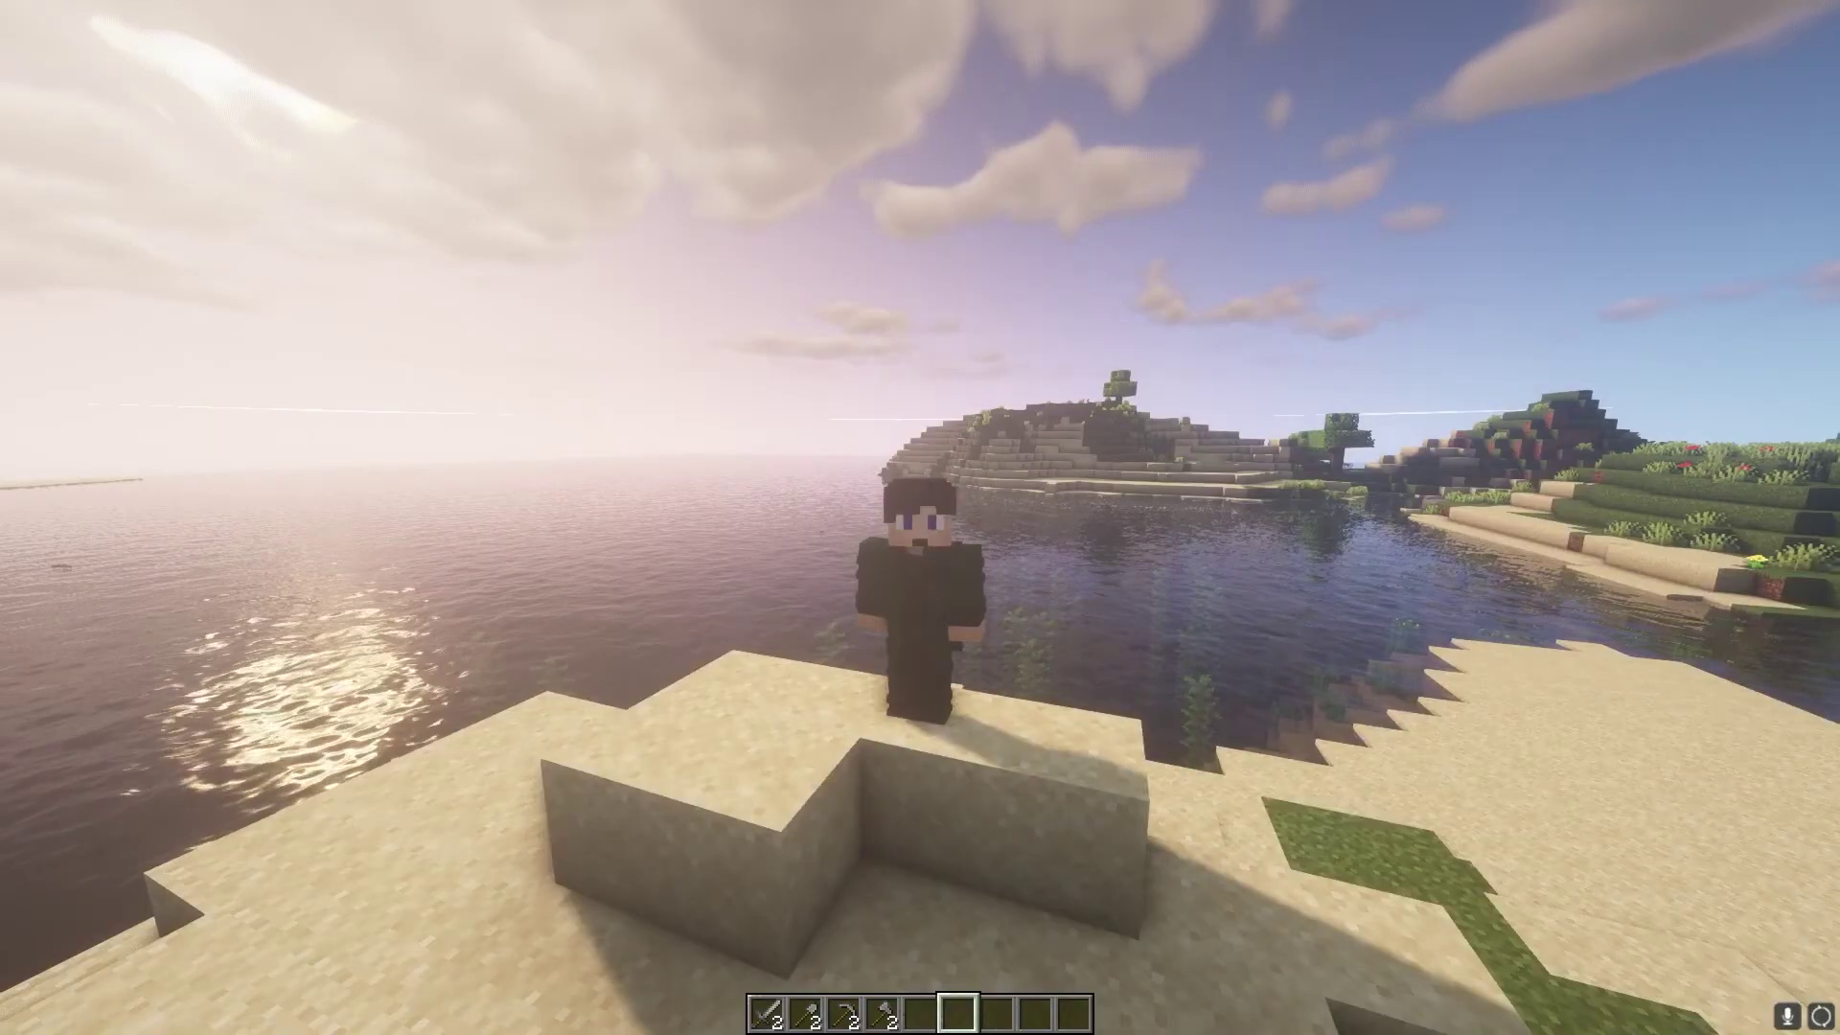